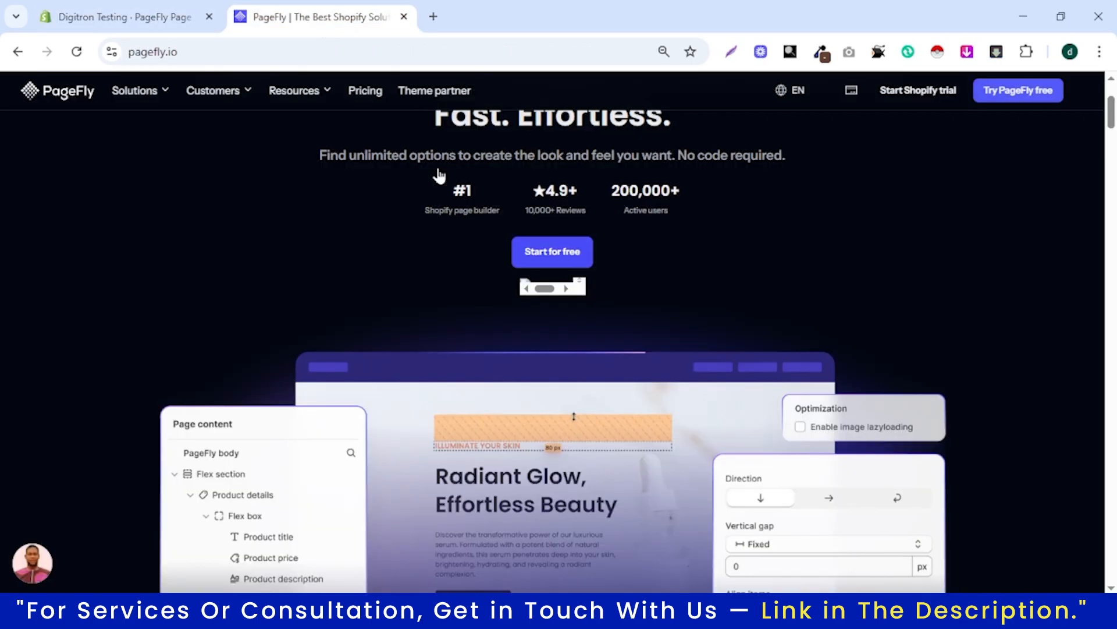
# Replace the heading's placeholder text with the PageFly homepage headline, "From ineffective to outperformed storefront. Fast. Effortless.".
pyautogui.scroll(3, 652, 258)
pyautogui.moveTo(685, 285); pyautogui.dragTo(235, 241)
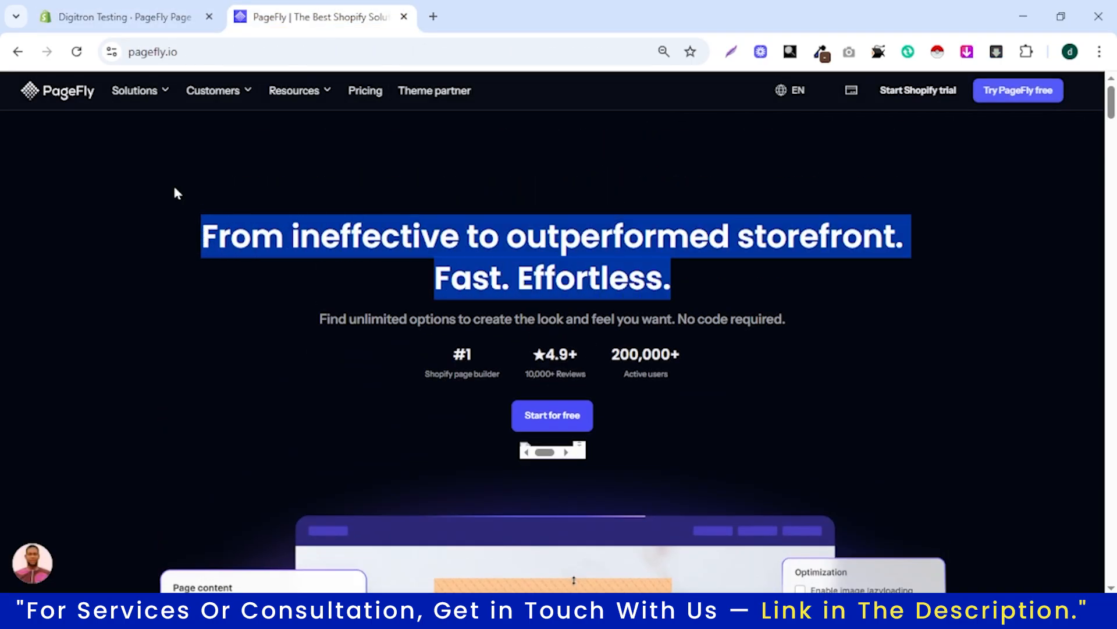
pyautogui.click(125, 17)
pyautogui.scroll(-3, 1015, 359)
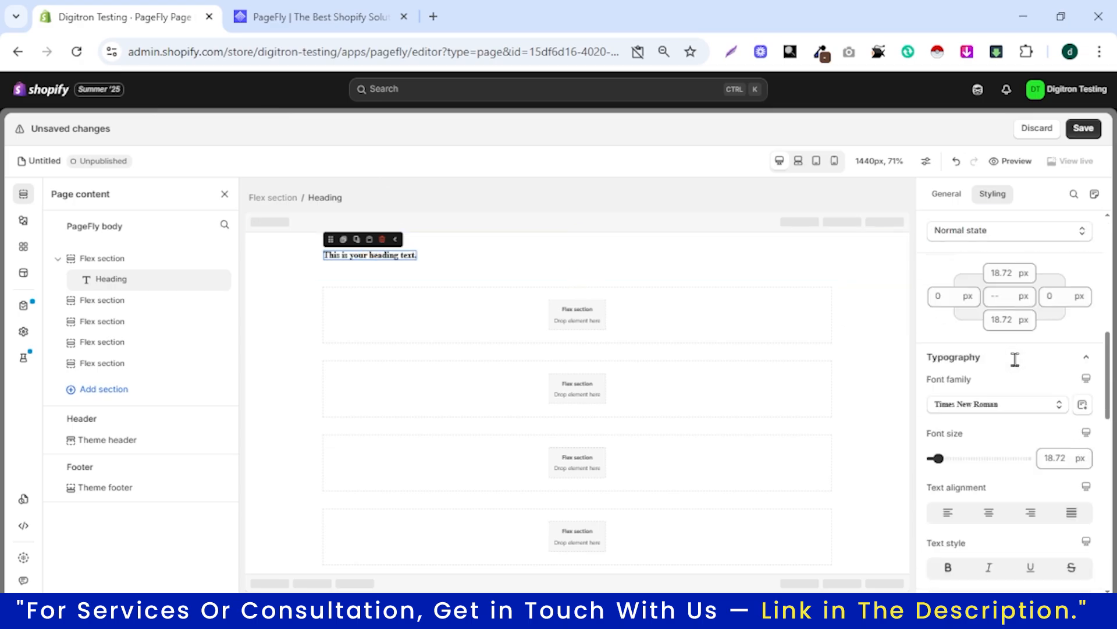
pyautogui.scroll(-1, 1015, 359)
pyautogui.scroll(10, 984, 291)
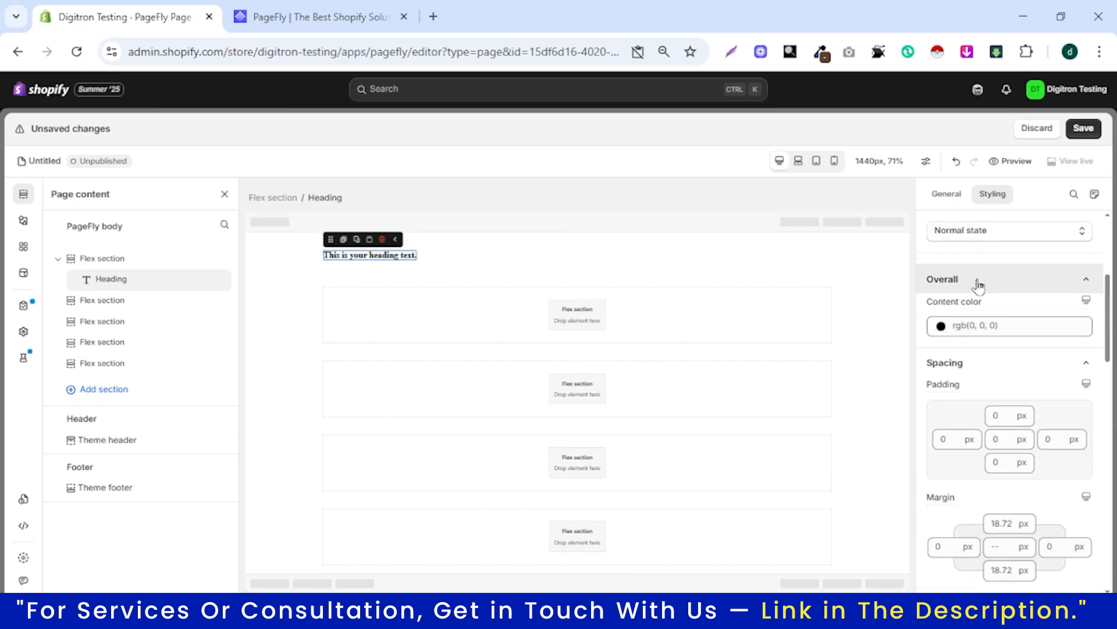
pyautogui.click(947, 194)
pyautogui.hotkey('ctrl', 'a')
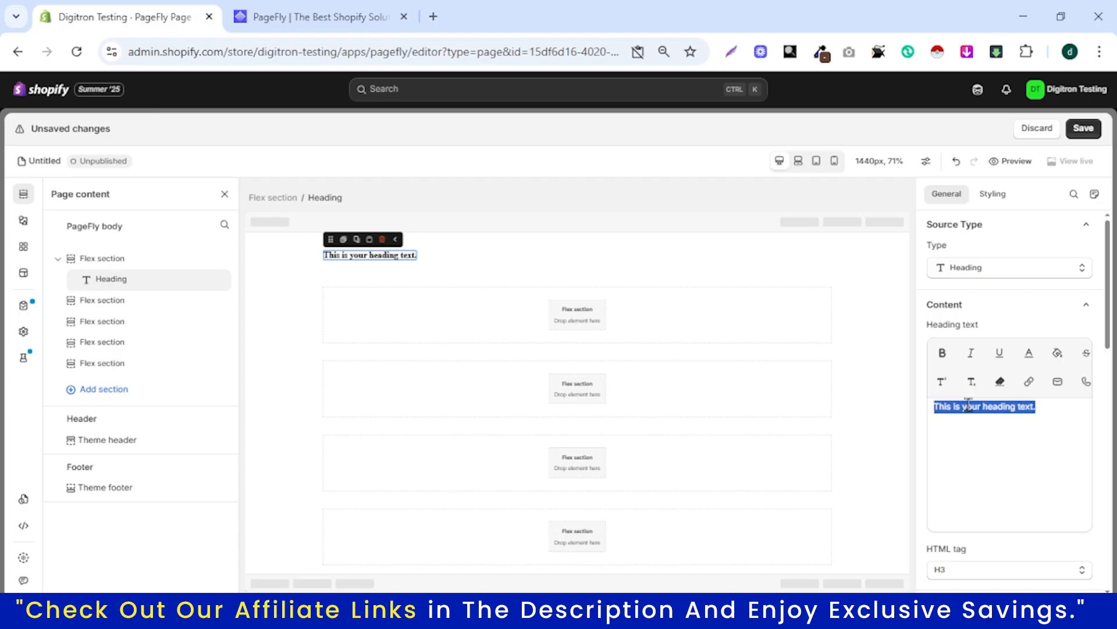
pyautogui.write('From ineffective to outperformed storefront. Fast. Effortless.')
# Style the heading text as centered, bold Poppins at 44 px.
pyautogui.click(992, 194)
pyautogui.scroll(-1, 989, 389)
pyautogui.scroll(-4, 989, 388)
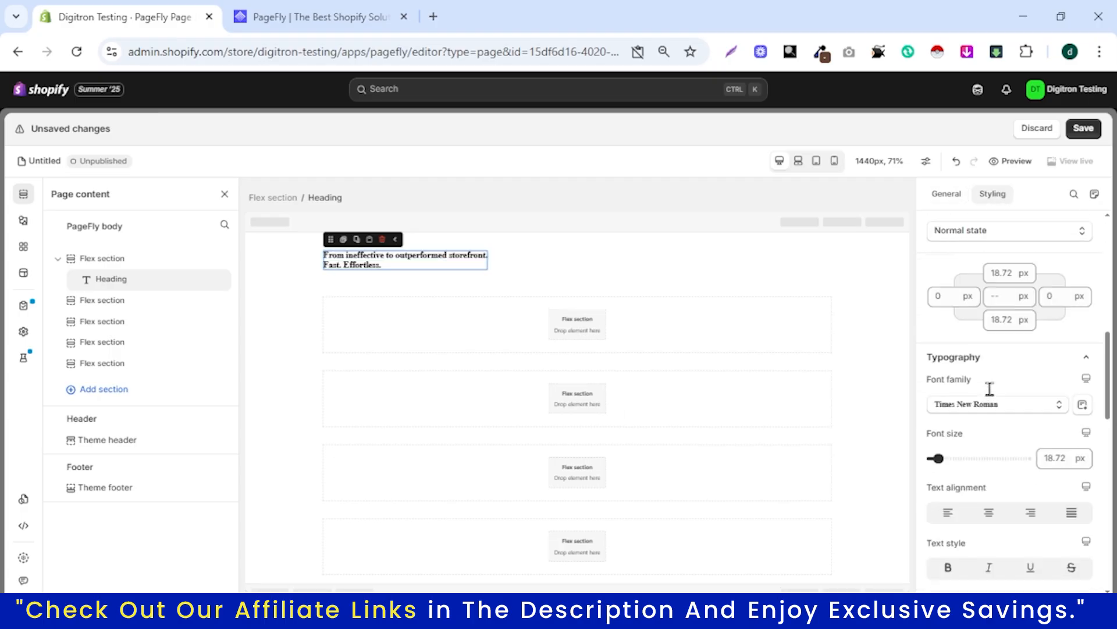
pyautogui.click(989, 513)
pyautogui.click(996, 404)
pyautogui.click(979, 351)
pyautogui.click(1052, 460)
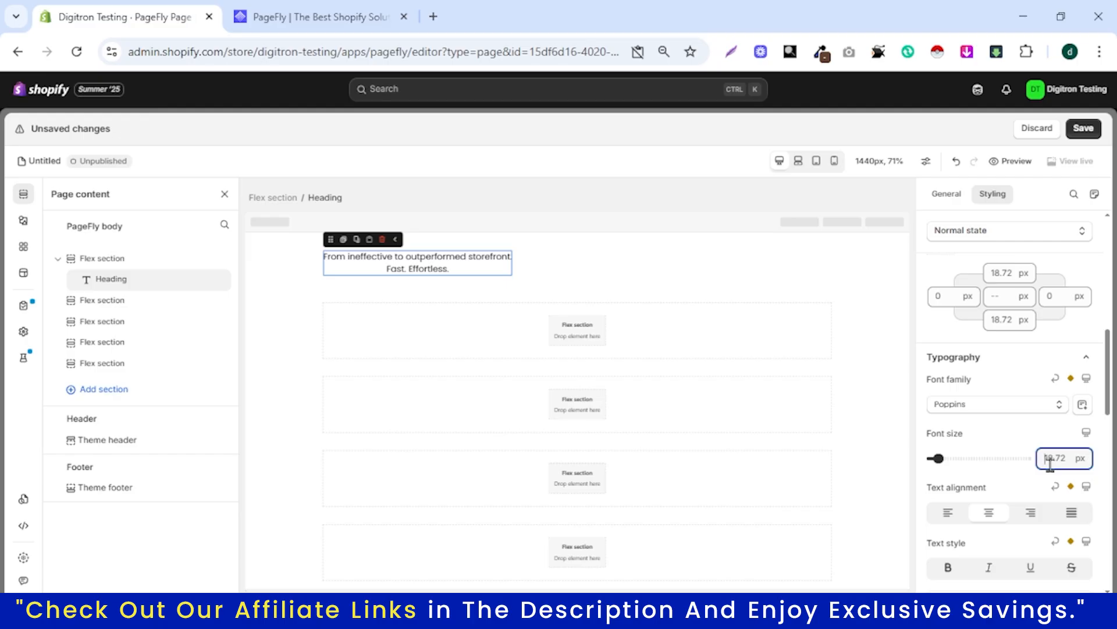
pyautogui.write('44')
pyautogui.click(949, 568)
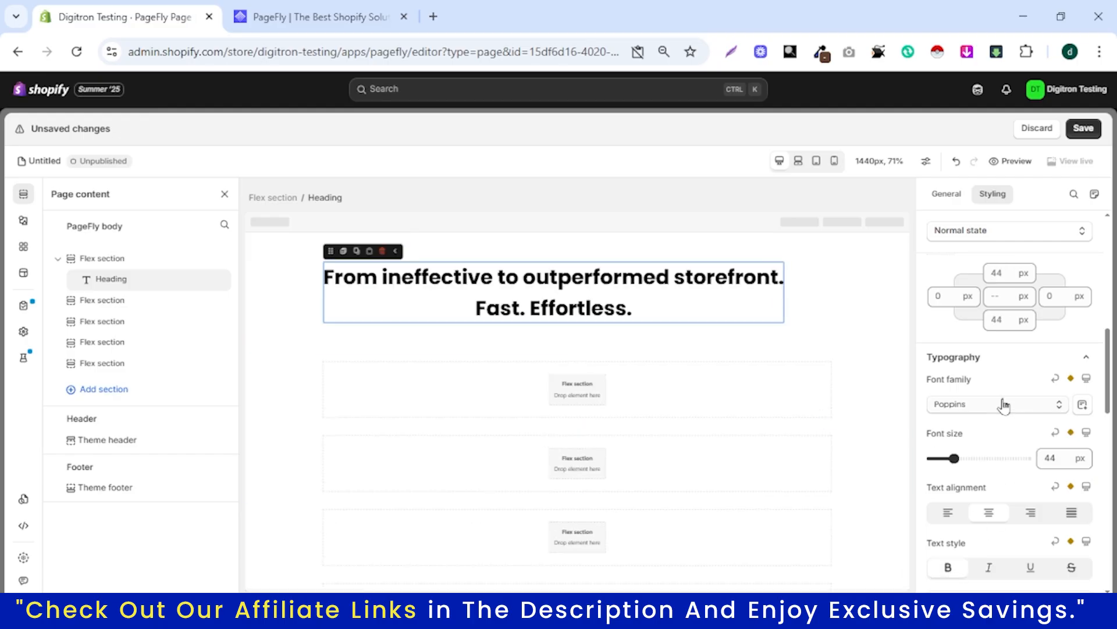
# Set the heading's width to Fill container.
pyautogui.scroll(5, 1004, 402)
pyautogui.click(990, 381)
pyautogui.click(992, 309)
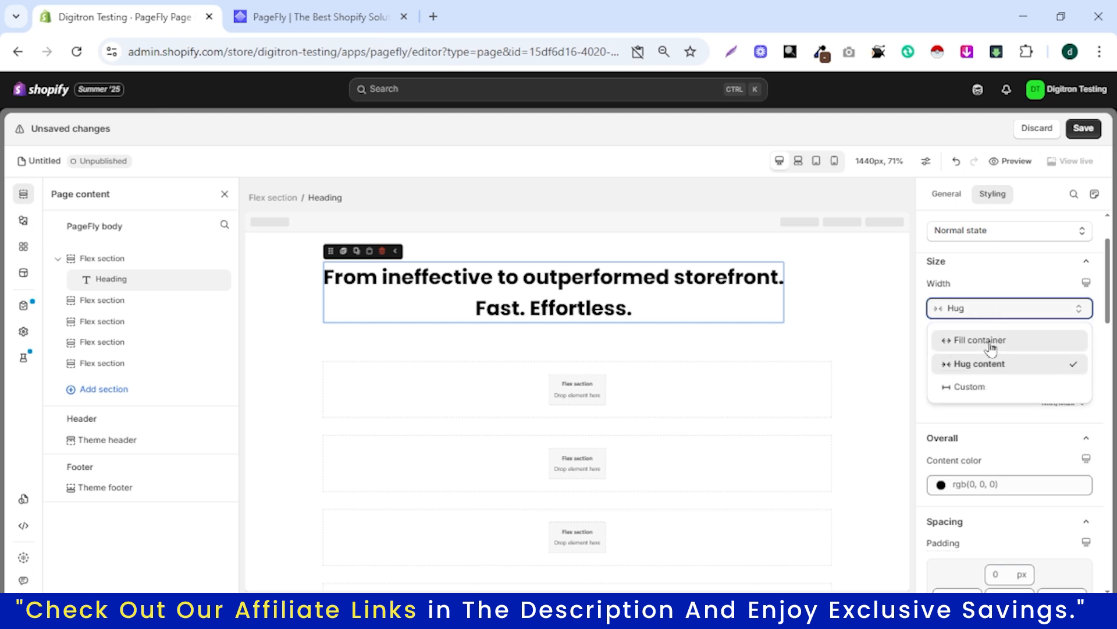
pyautogui.click(993, 341)
# Set the heading's top margin to 94 px.
pyautogui.scroll(-5, 961, 378)
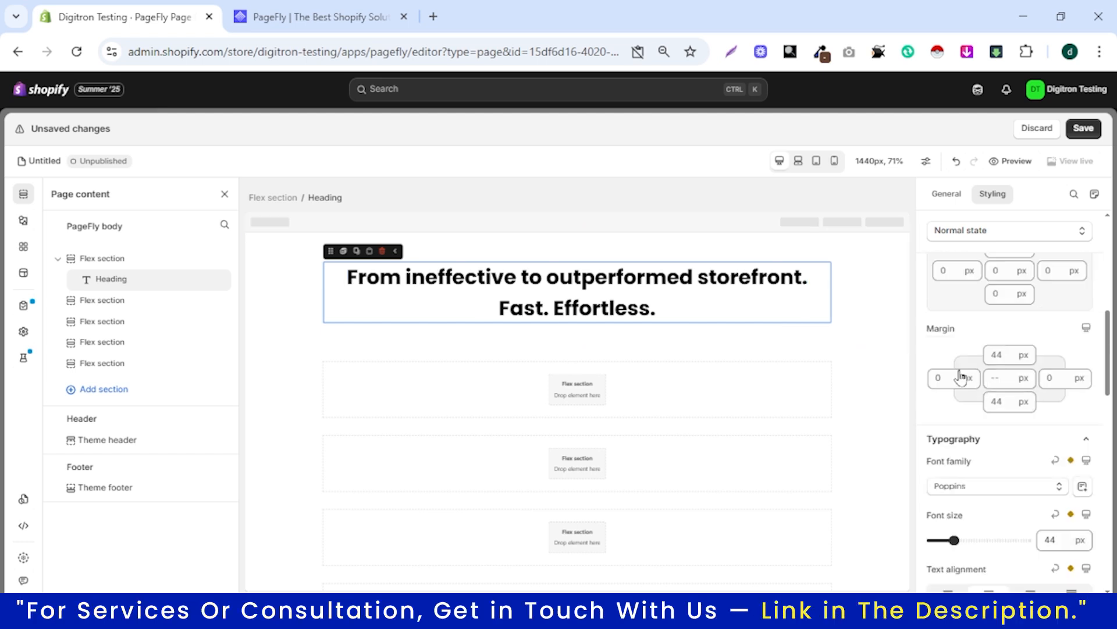
pyautogui.write('74')
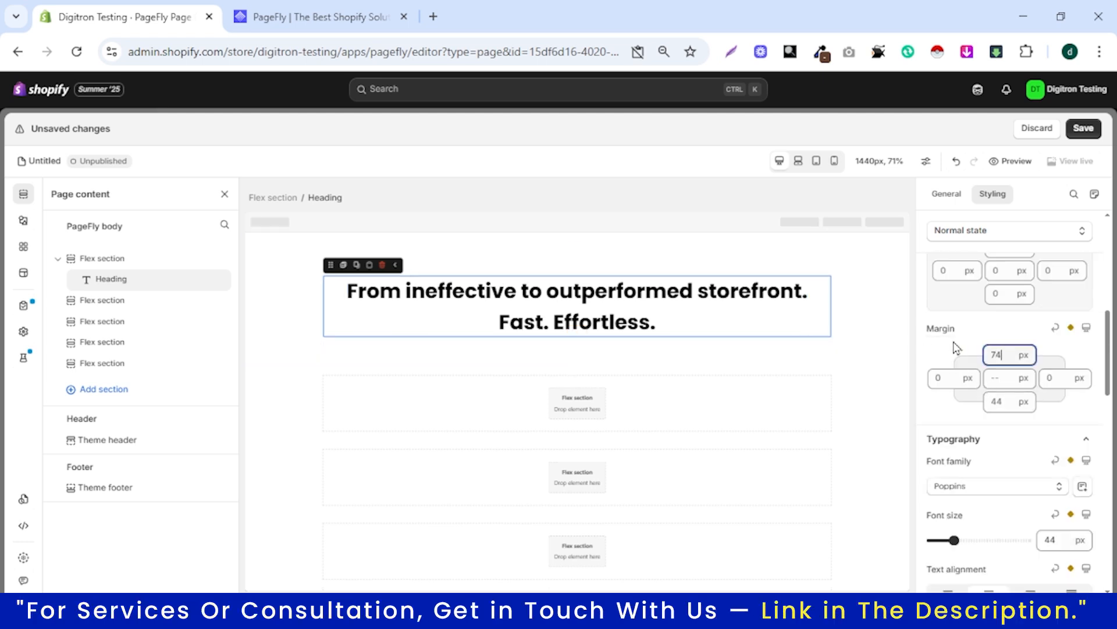
pyautogui.write('94')
pyautogui.click(941, 353)
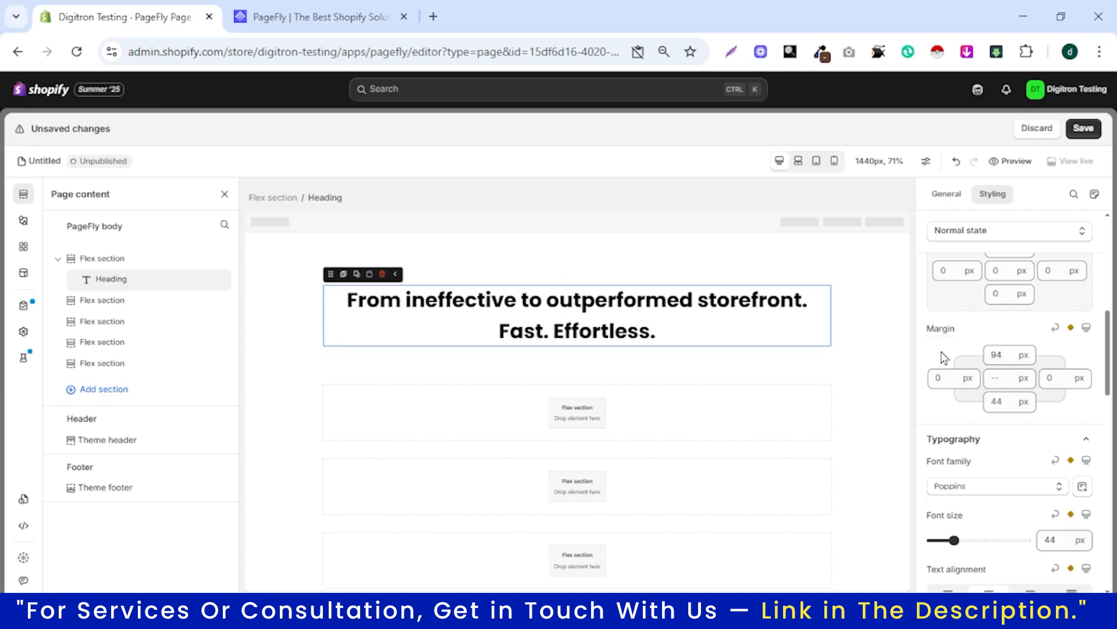
# Check the hero layout on the PageFly homepage and add a Paragraph element beneath the heading in the first flex section.
pyautogui.click(298, 16)
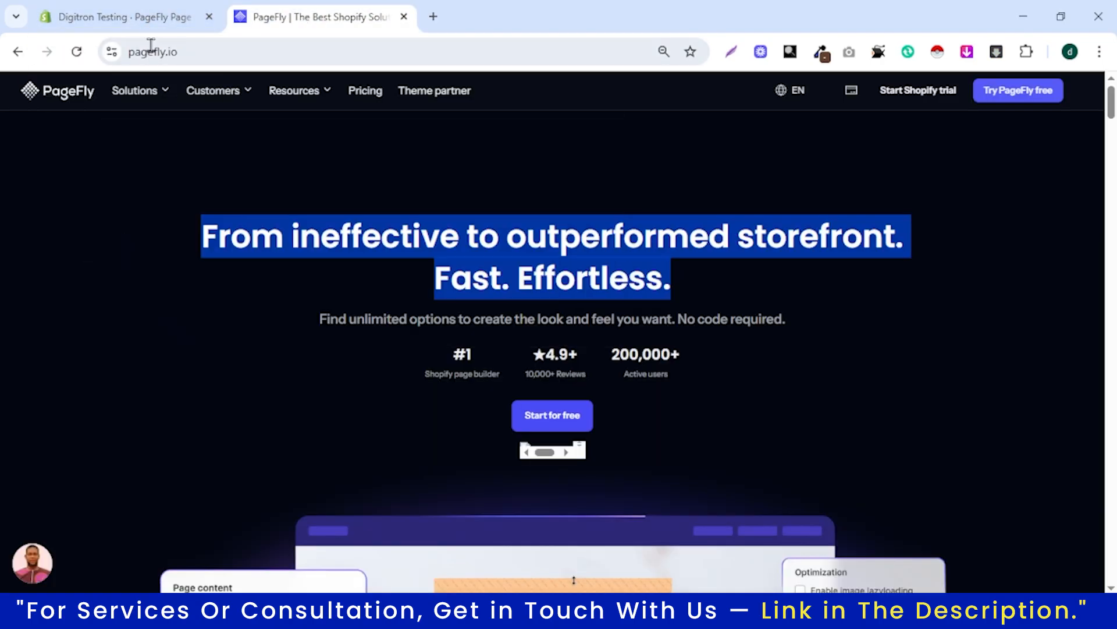
pyautogui.click(146, 22)
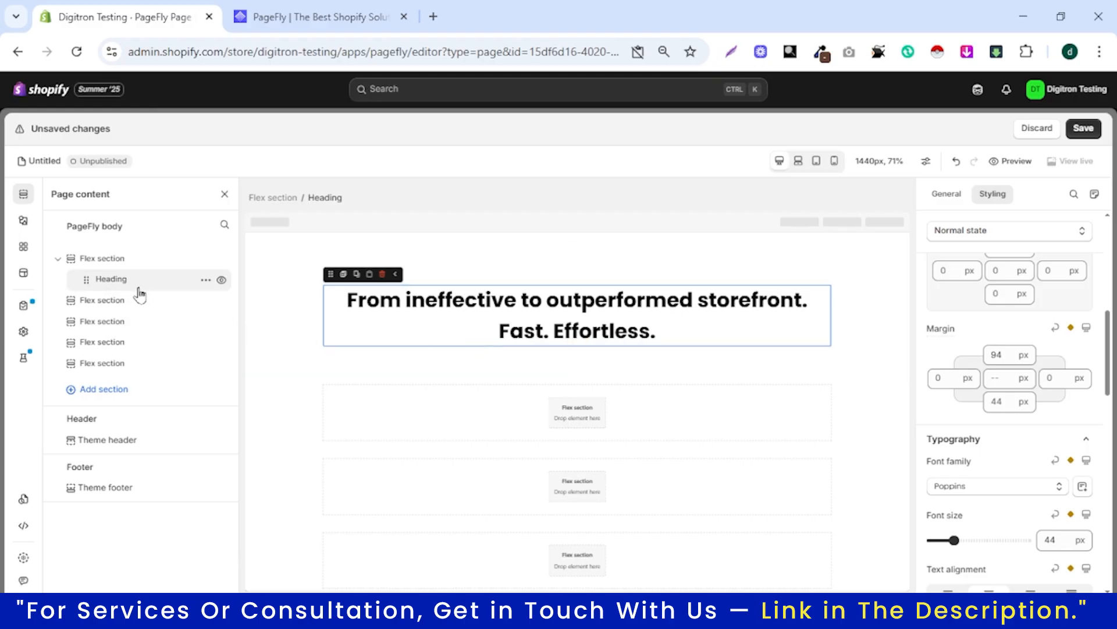
pyautogui.click(26, 226)
pyautogui.click(89, 301)
pyautogui.moveTo(293, 229); pyautogui.dragTo(582, 361)
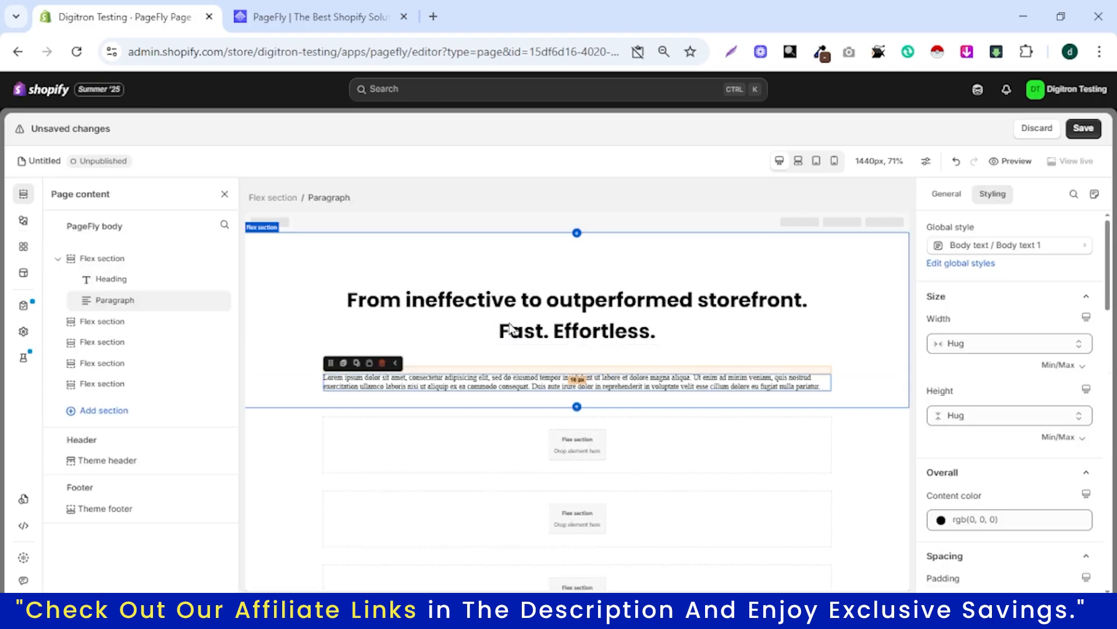
# Replace the paragraph's placeholder text with the homepage subtitle, "Find unlimited options to create the look and feel you want. No code required.".
pyautogui.hotkey('ctrl', 'Tab')
pyautogui.tripleClick(450, 319)
pyautogui.hotkey('ctrl', 'c')
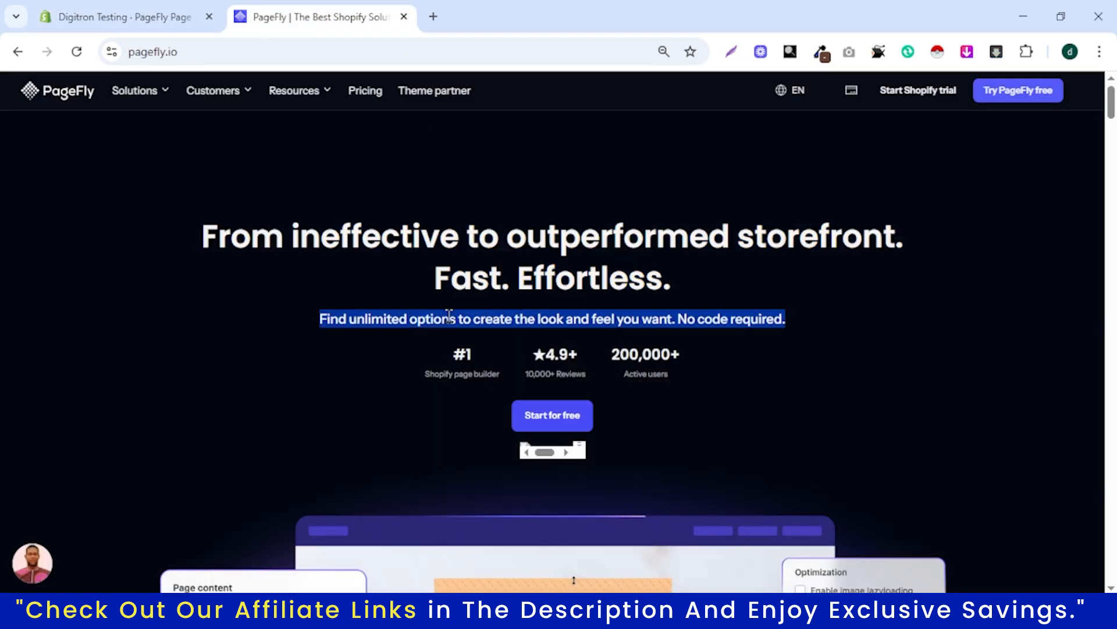
pyautogui.click(145, 22)
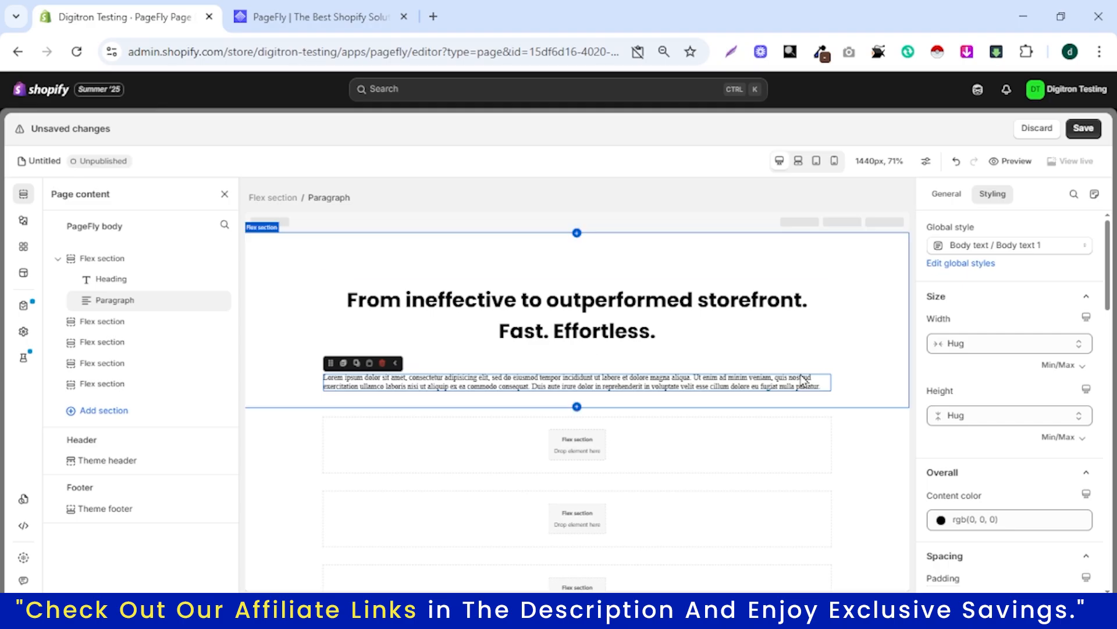
pyautogui.click(946, 195)
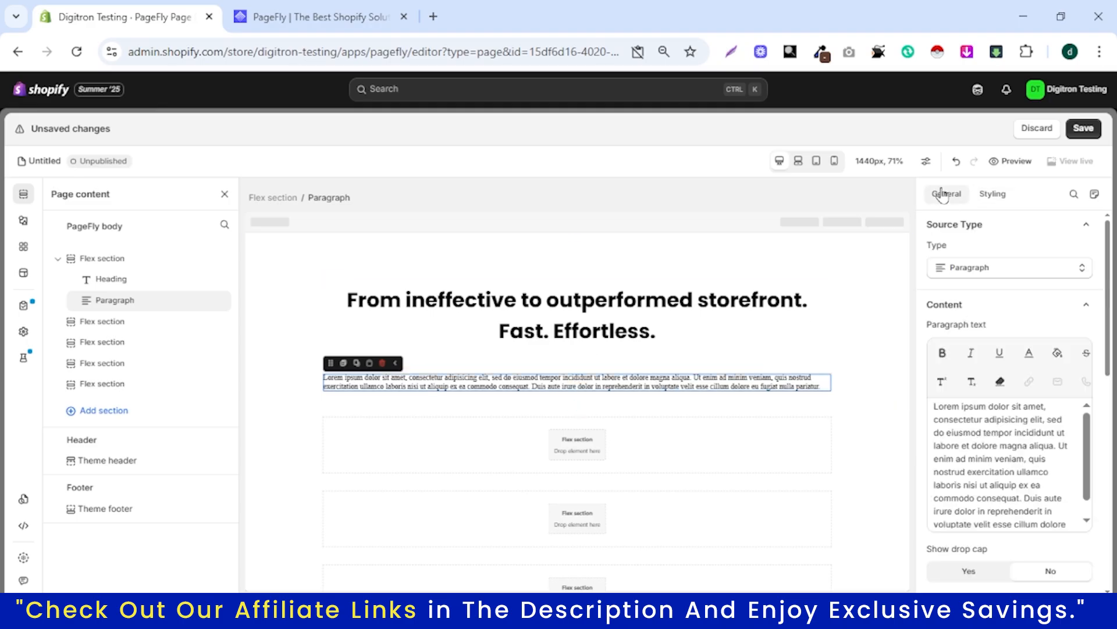
pyautogui.tripleClick(988, 432)
pyautogui.hotkey('ctrl', 'v')
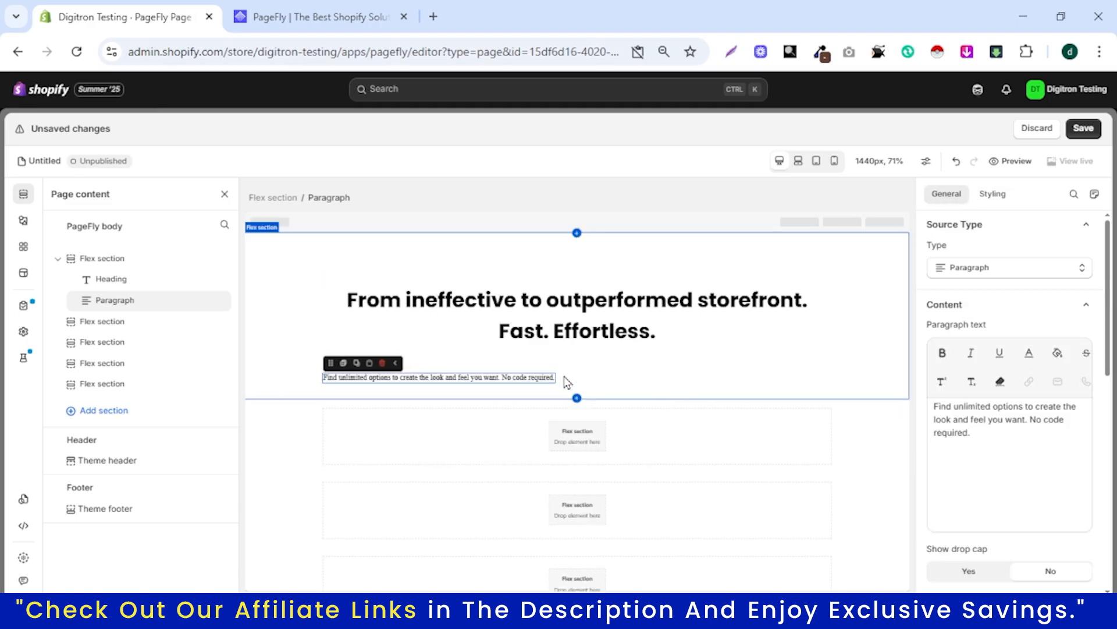
# Set the paragraph's font family to Instrument Sans and its font size to 20 px.
pyautogui.click(993, 194)
pyautogui.scroll(-10, 1020, 406)
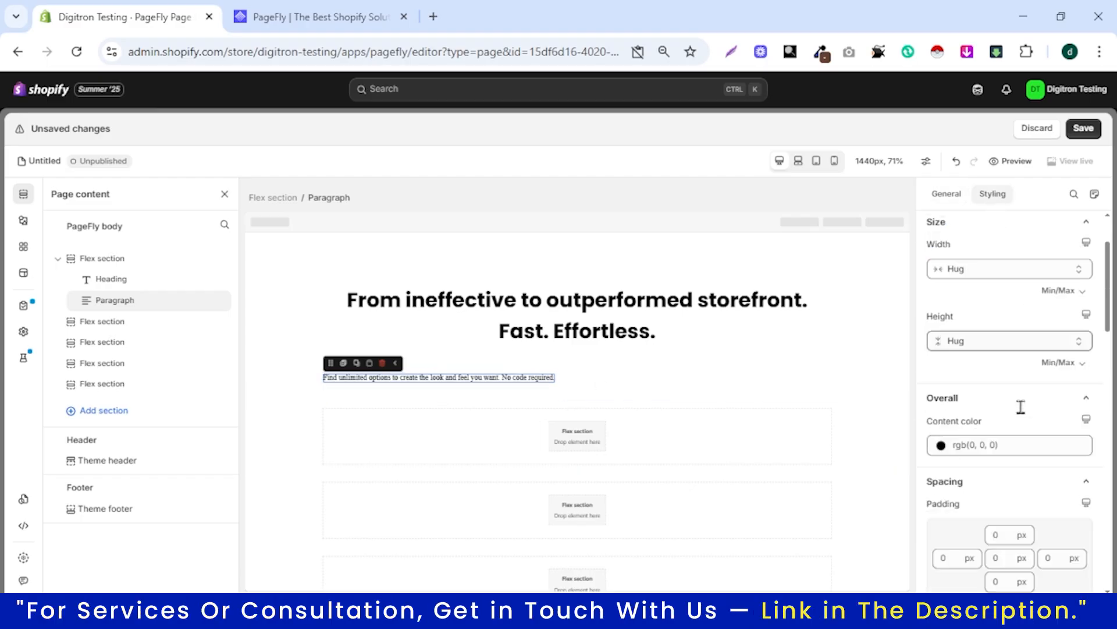
pyautogui.click(992, 440)
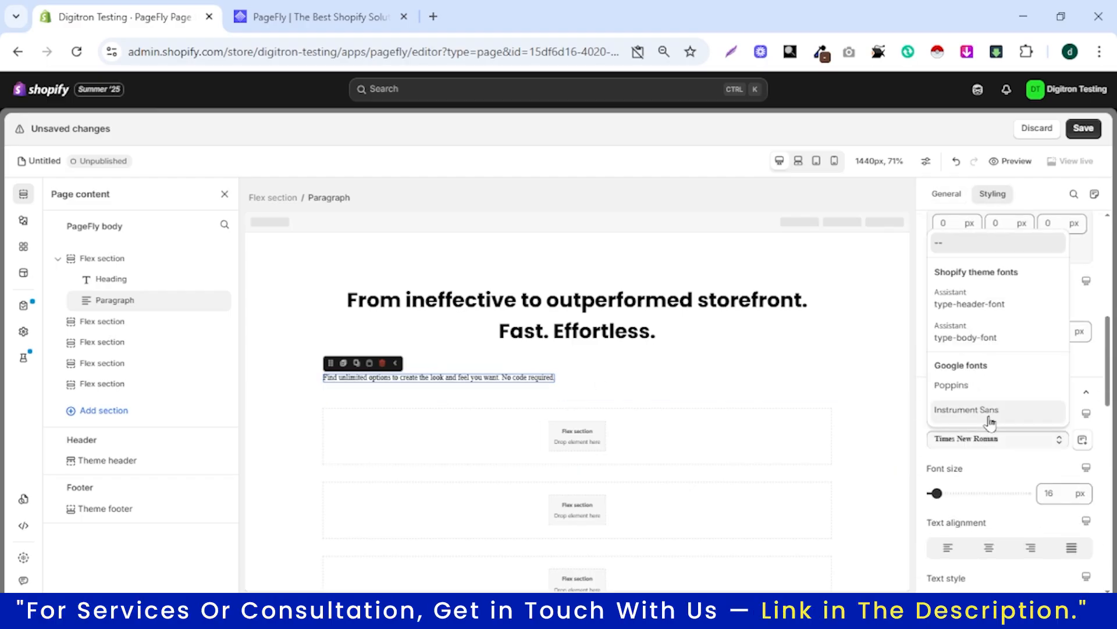
pyautogui.click(990, 413)
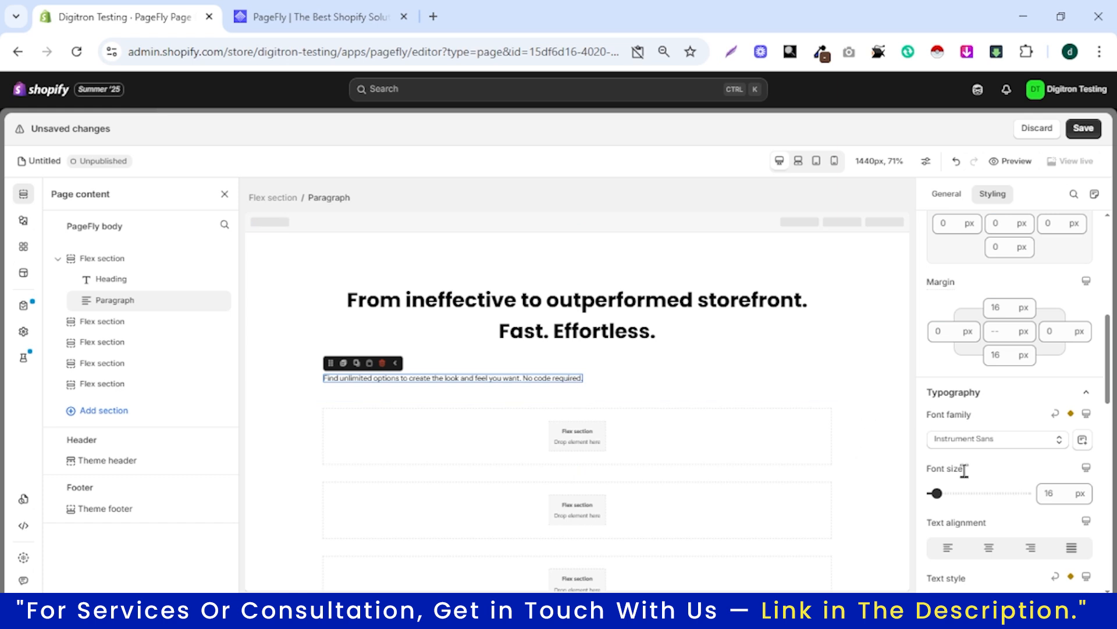
pyautogui.click(991, 441)
pyautogui.click(983, 414)
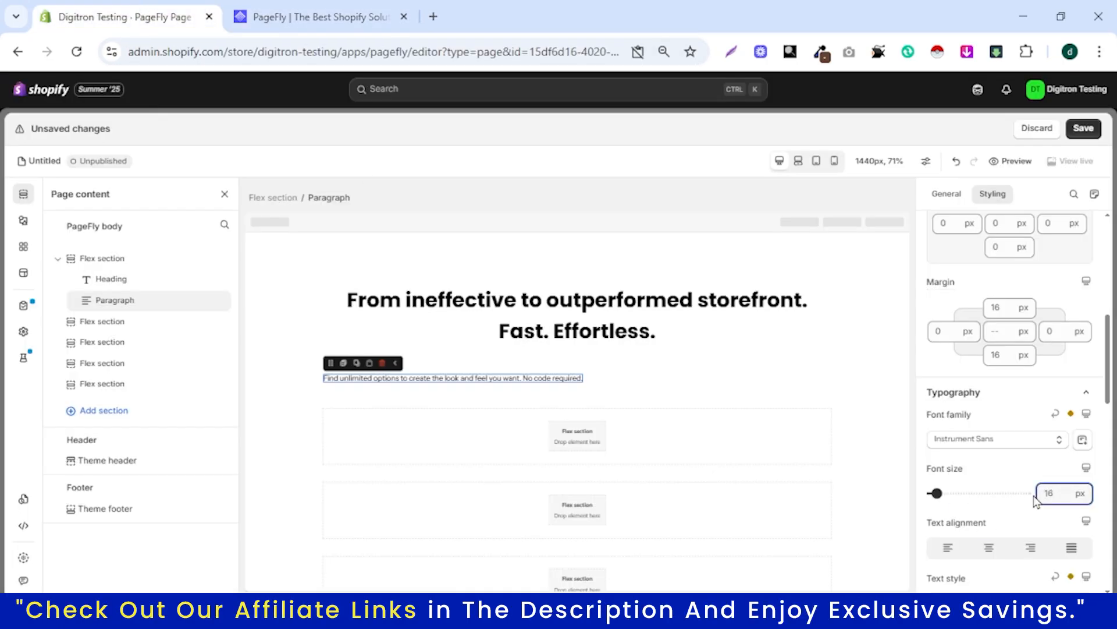
pyautogui.write('19')
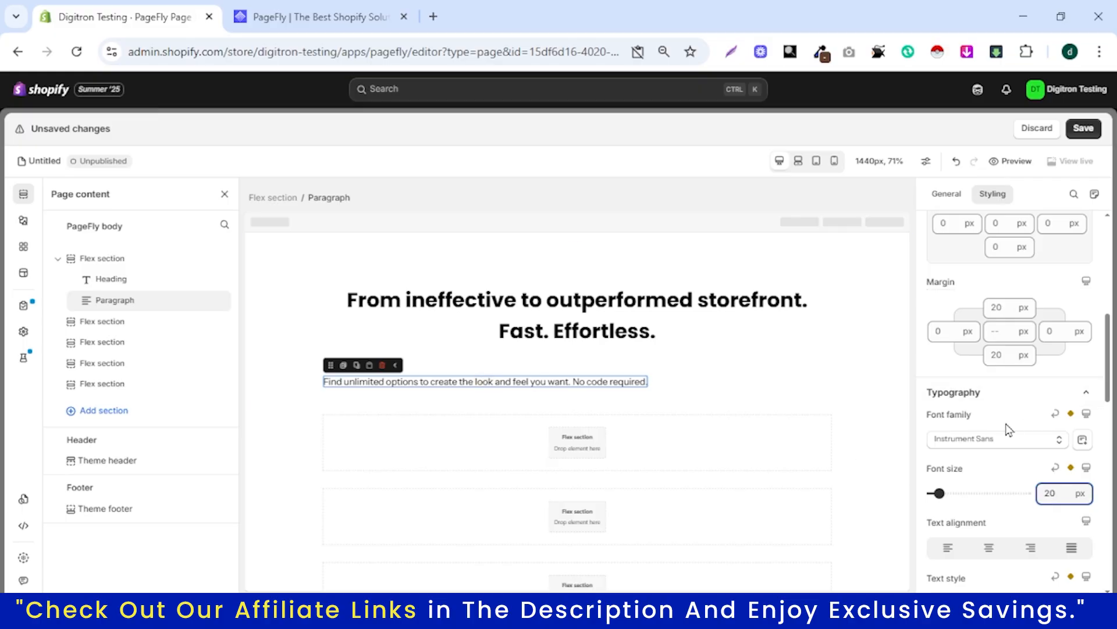
# Center the paragraph text and set the paragraph's width to Fill container.
pyautogui.scroll(10, 993, 362)
pyautogui.click(994, 344)
pyautogui.click(991, 374)
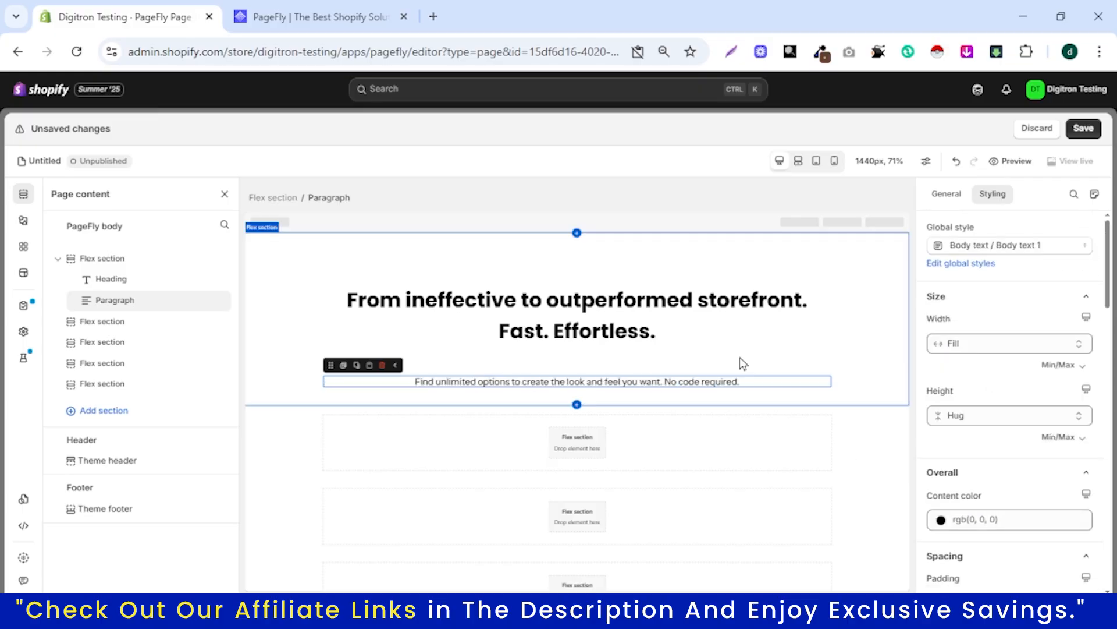
# Compare with the PageFly homepage and reduce the heading's bottom margin to about 23 px.
pyautogui.click(300, 17)
pyautogui.click(135, 8)
pyautogui.click(612, 332)
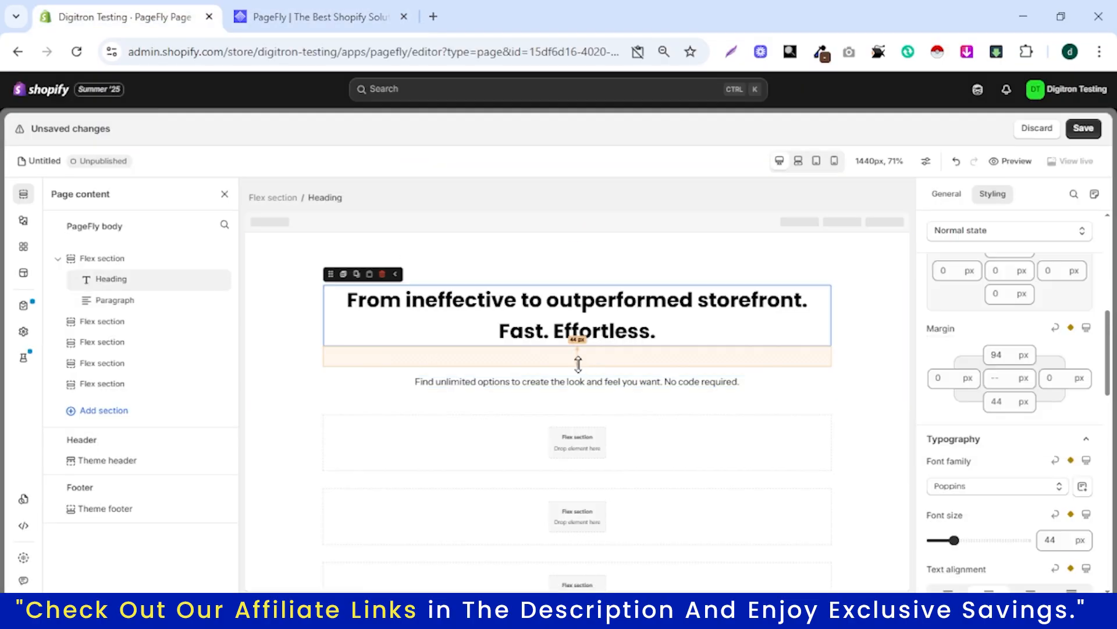
pyautogui.moveTo(578, 361); pyautogui.dragTo(581, 342)
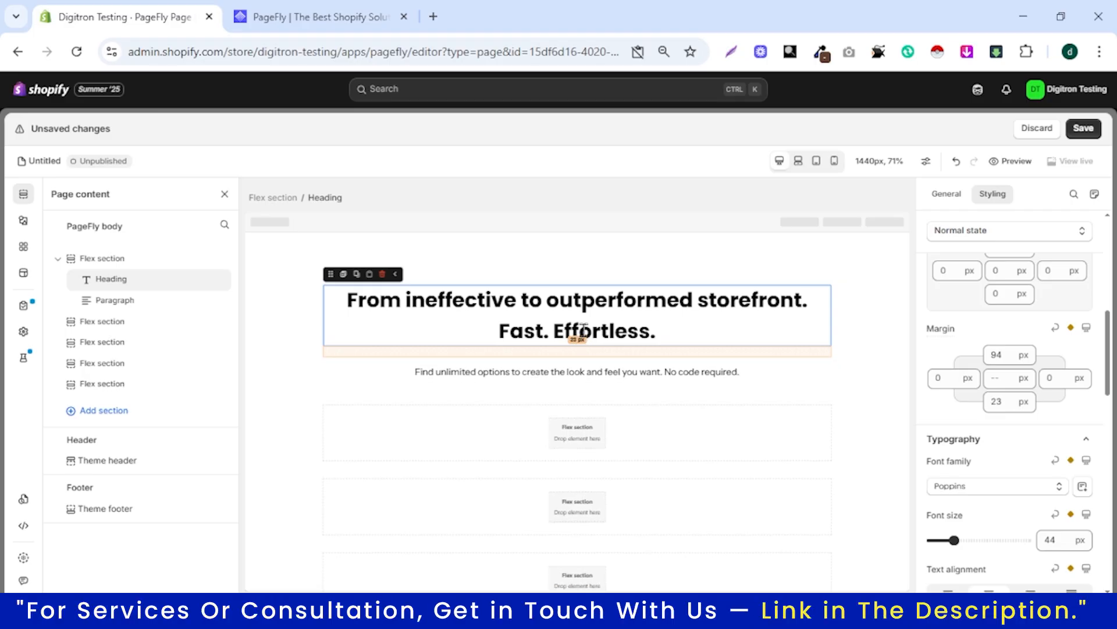
# Select the first flex section and sample the dark hero background color from the PageFly homepage with the color picker extension.
pyautogui.click(592, 374)
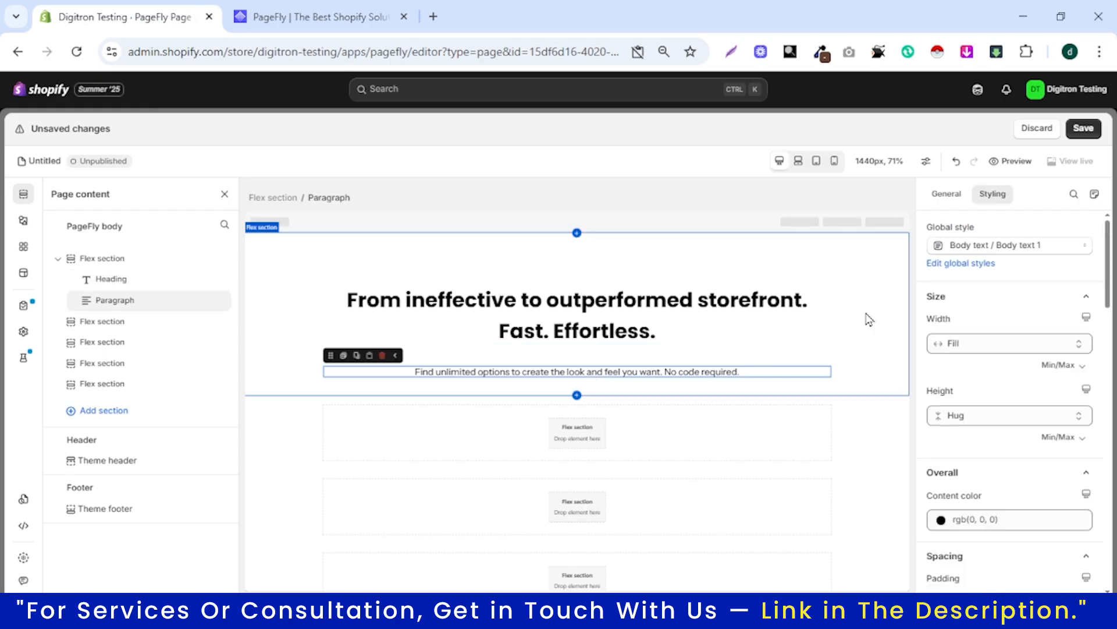
pyautogui.click(880, 314)
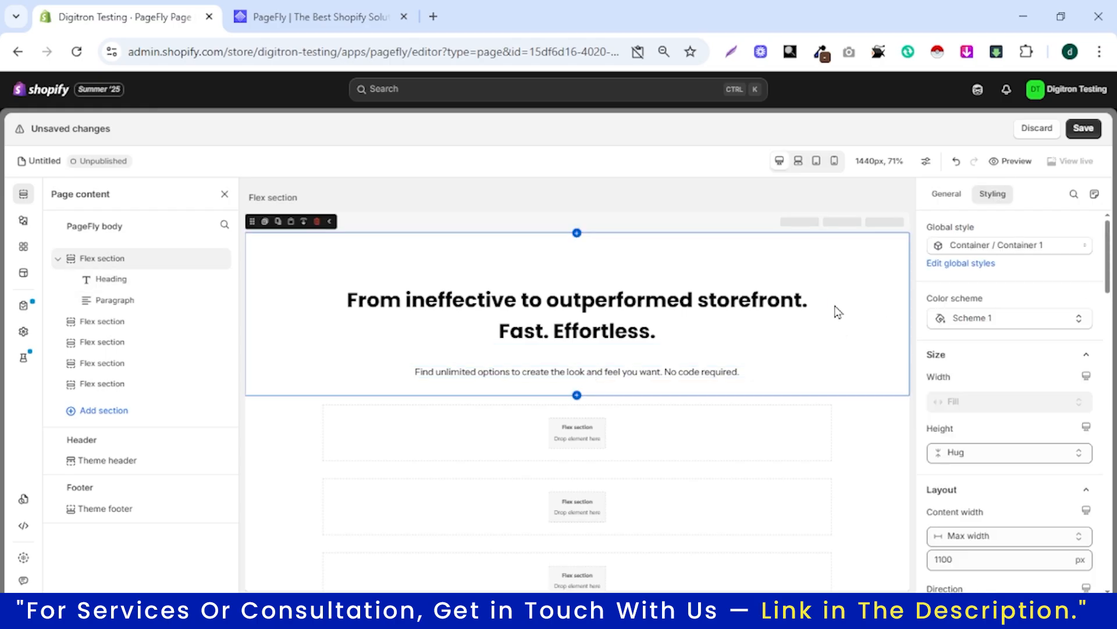
pyautogui.click(308, 26)
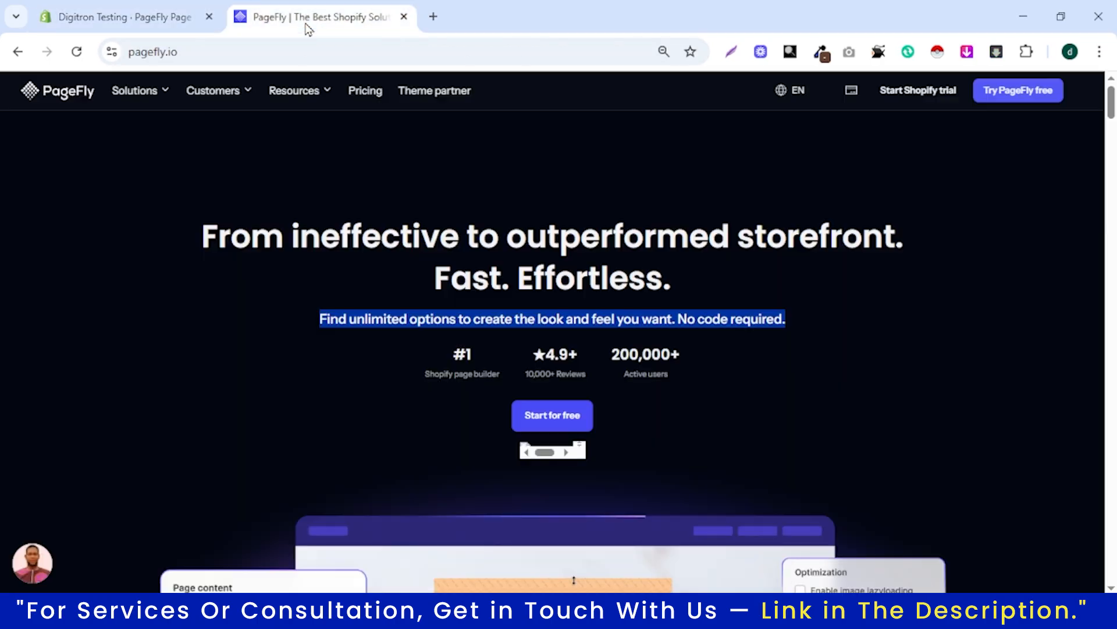
pyautogui.click(928, 298)
pyautogui.scroll(-4, 47, 257)
pyautogui.scroll(4, 52, 266)
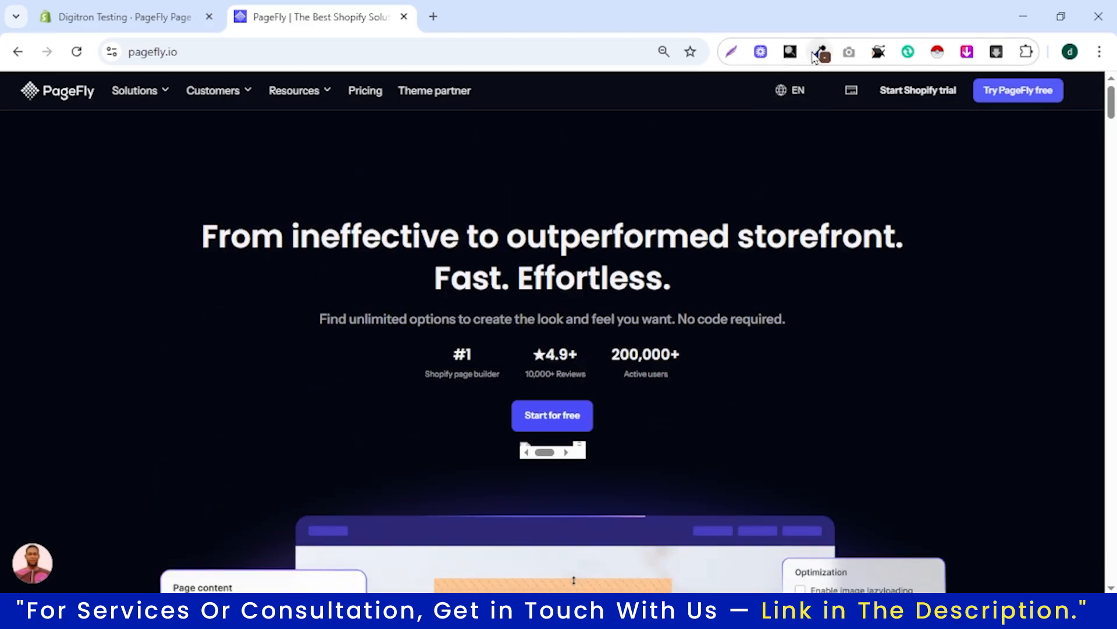
pyautogui.click(821, 51)
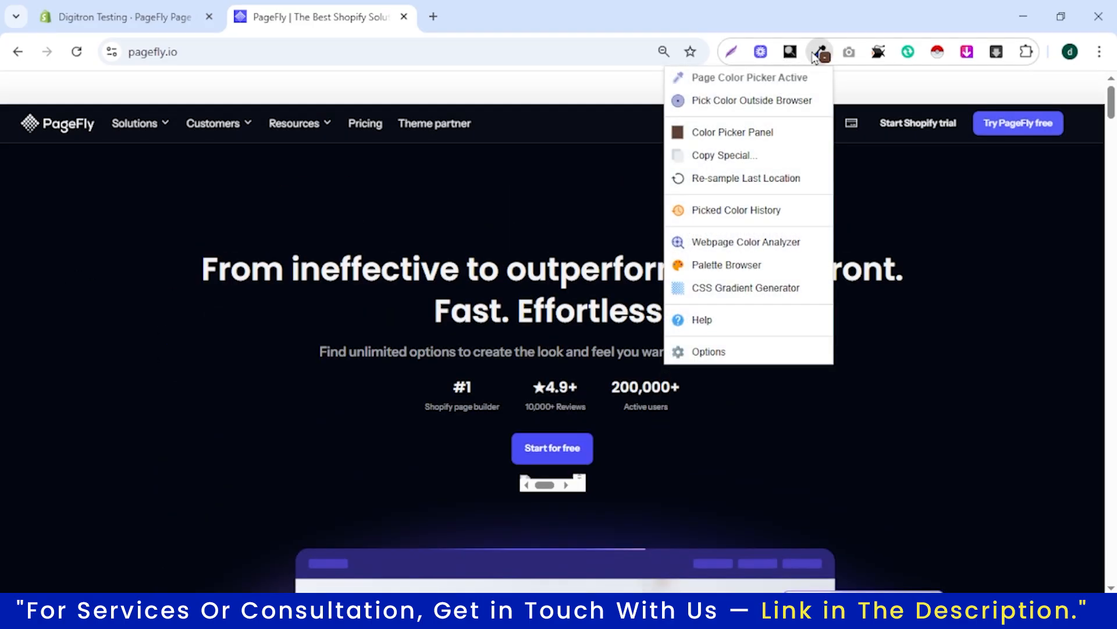
pyautogui.click(108, 268)
pyautogui.click(140, 19)
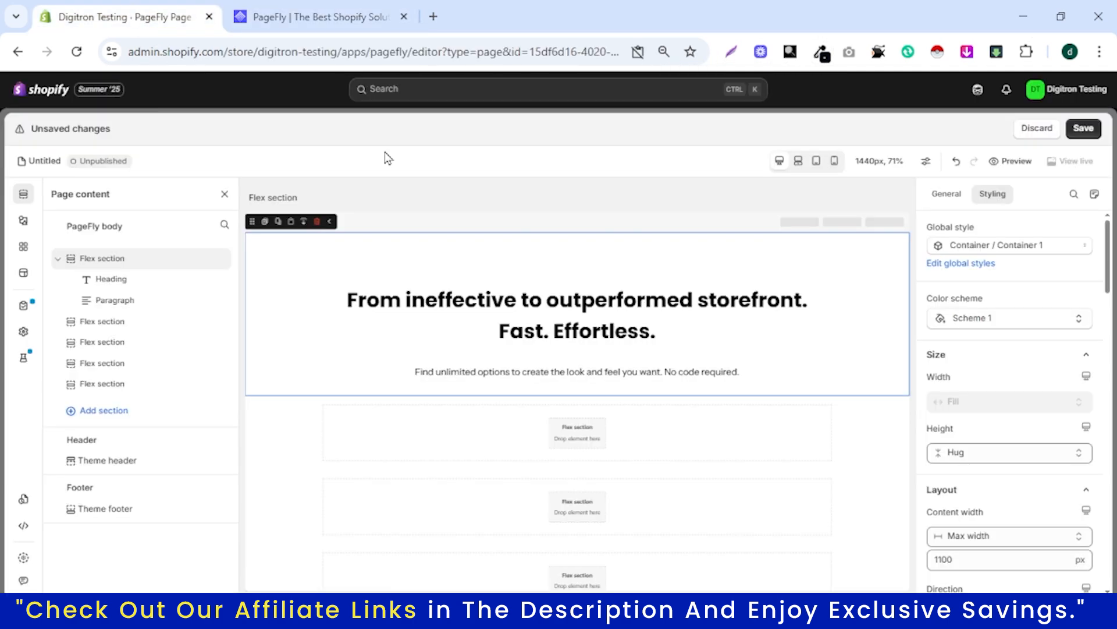
# Set the first flex section's background color to #030712.
pyautogui.scroll(-10, 1002, 376)
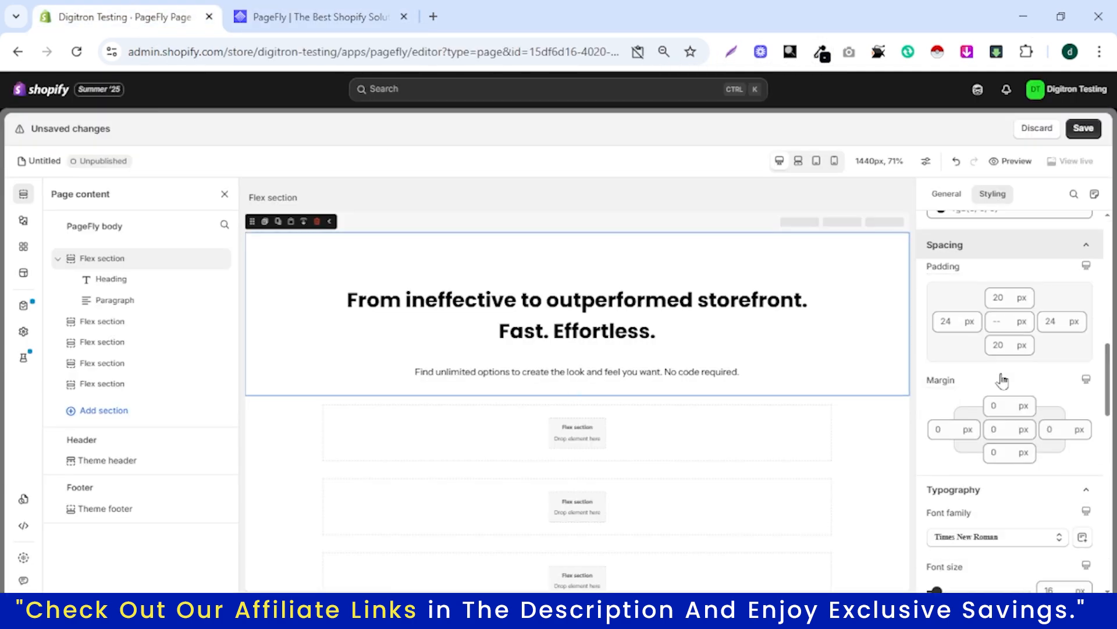
pyautogui.scroll(-5, 1002, 379)
pyautogui.click(1003, 372)
pyautogui.doubleClick(982, 285)
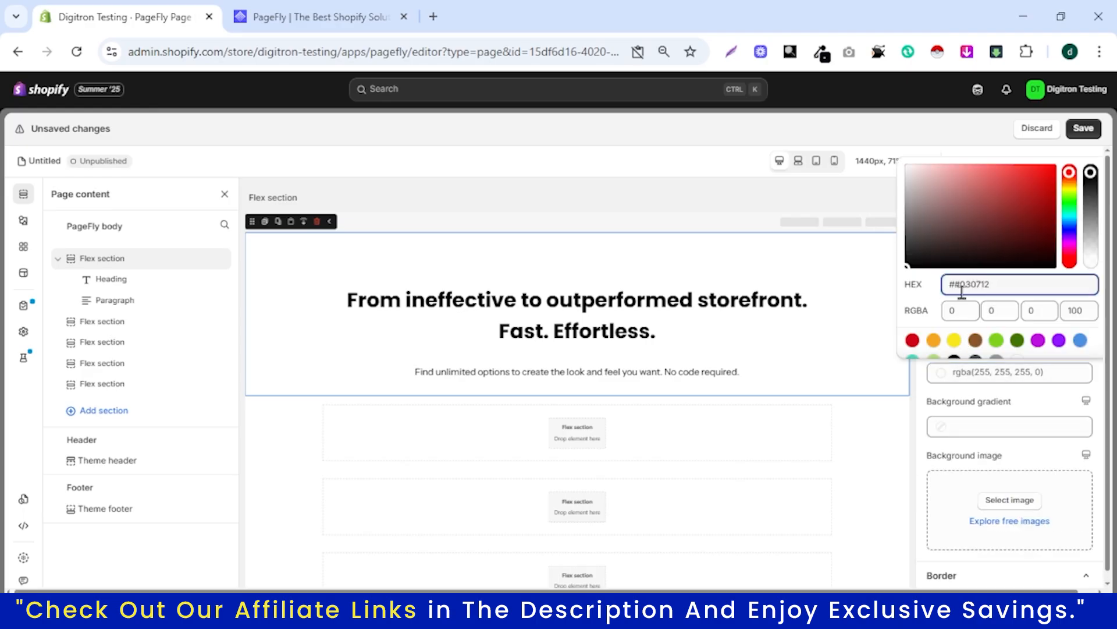
pyautogui.press('BackSpace')
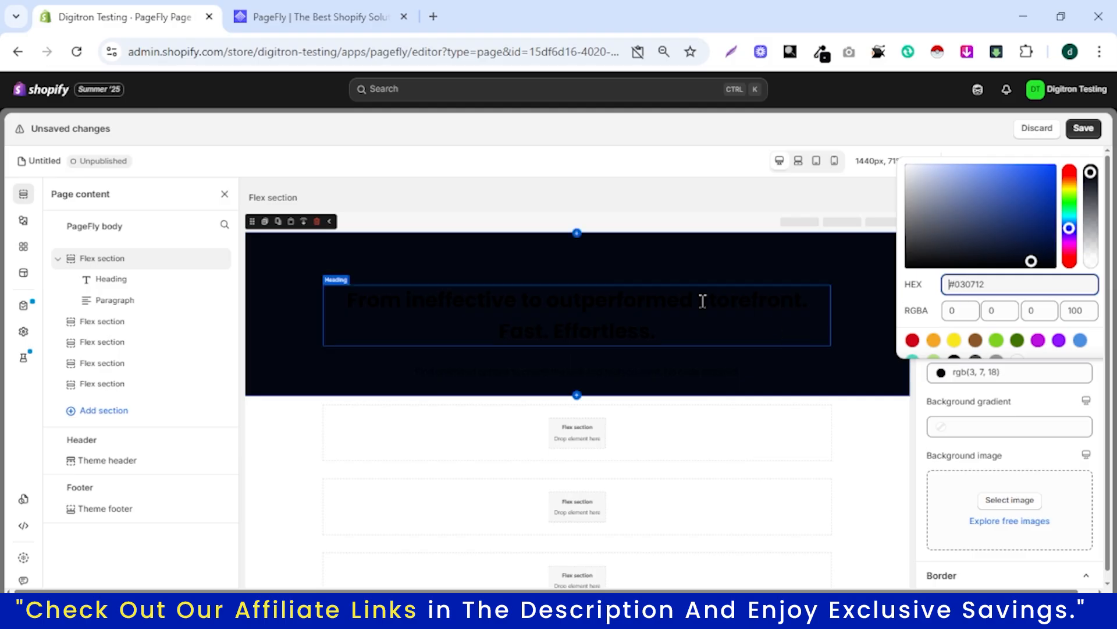
# Set the hero heading's content color to white, rgb(255, 255, 255).
pyautogui.click(683, 301)
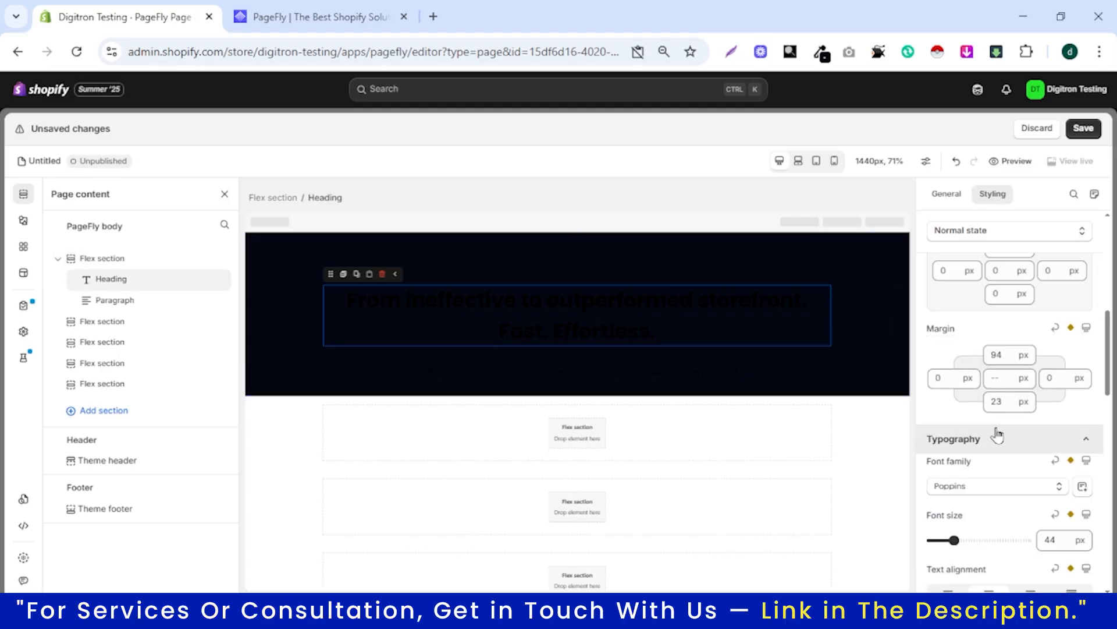
pyautogui.scroll(-2, 998, 435)
pyautogui.scroll(-3, 998, 436)
pyautogui.scroll(2, 997, 435)
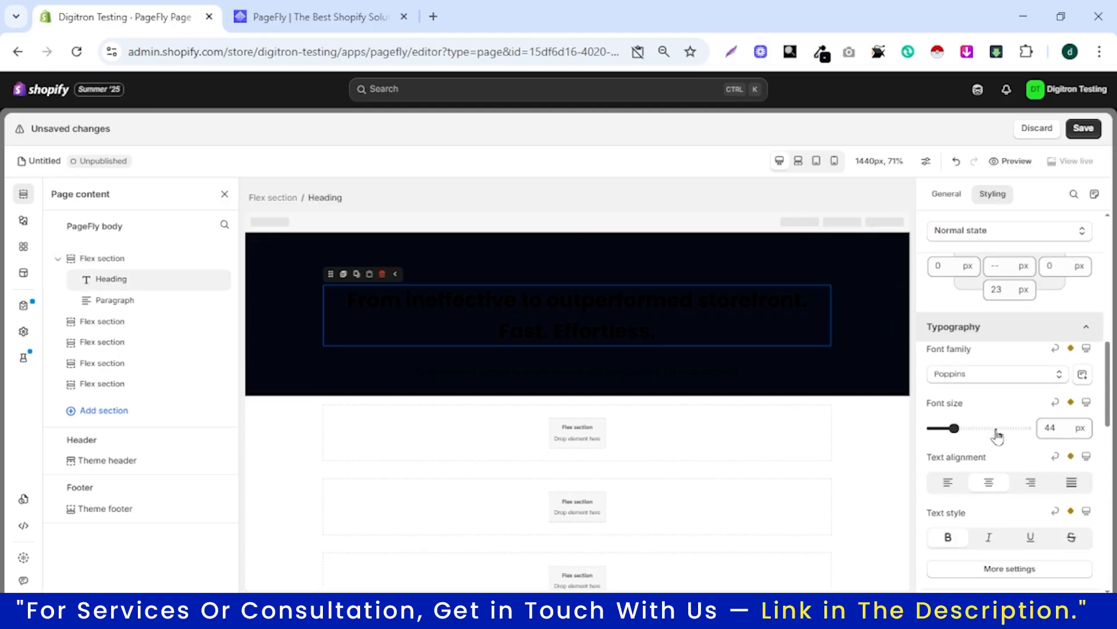
pyautogui.scroll(-5, 998, 435)
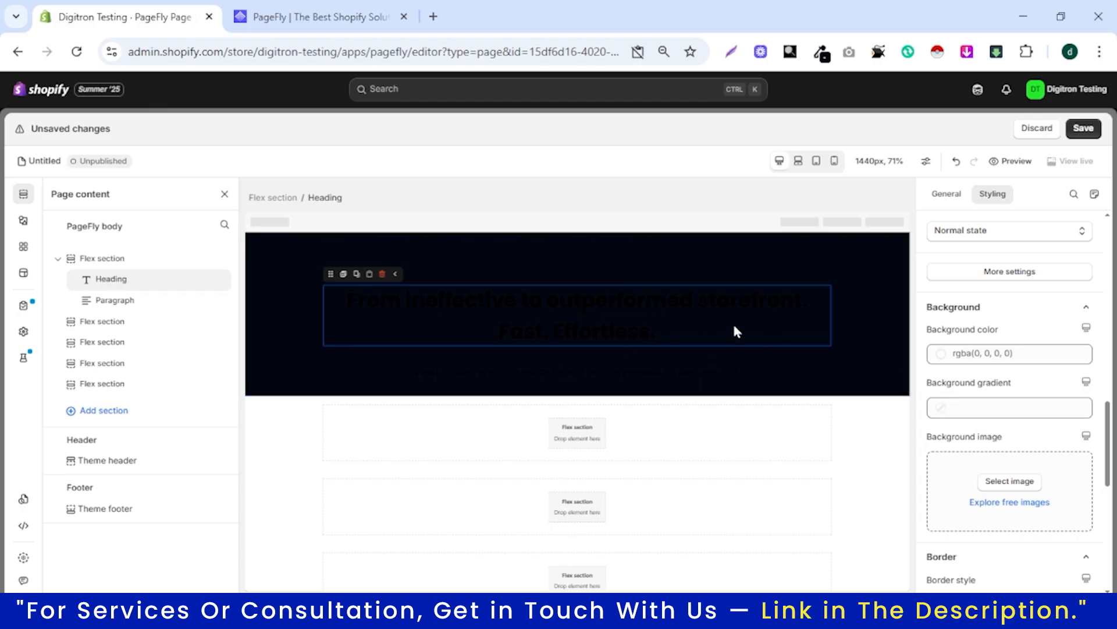
pyautogui.scroll(10, 972, 431)
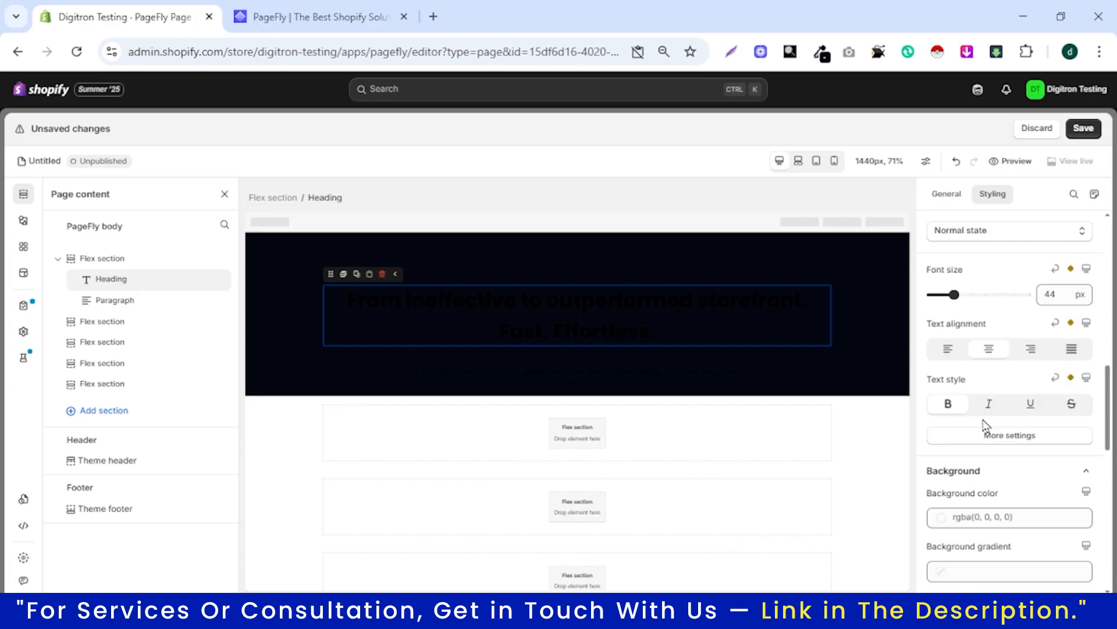
pyautogui.scroll(3, 966, 431)
pyautogui.click(971, 480)
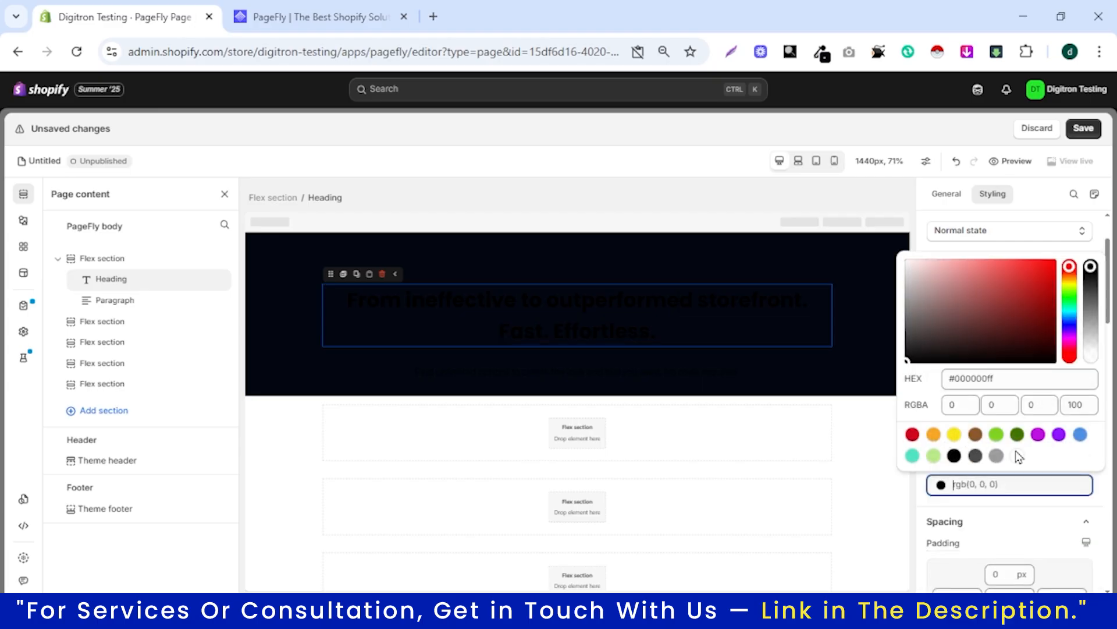
pyautogui.click(1017, 455)
# Set the hero paragraph's content color to light grey, rgb(182, 178, 178).
pyautogui.click(632, 368)
pyautogui.click(988, 517)
pyautogui.click(997, 491)
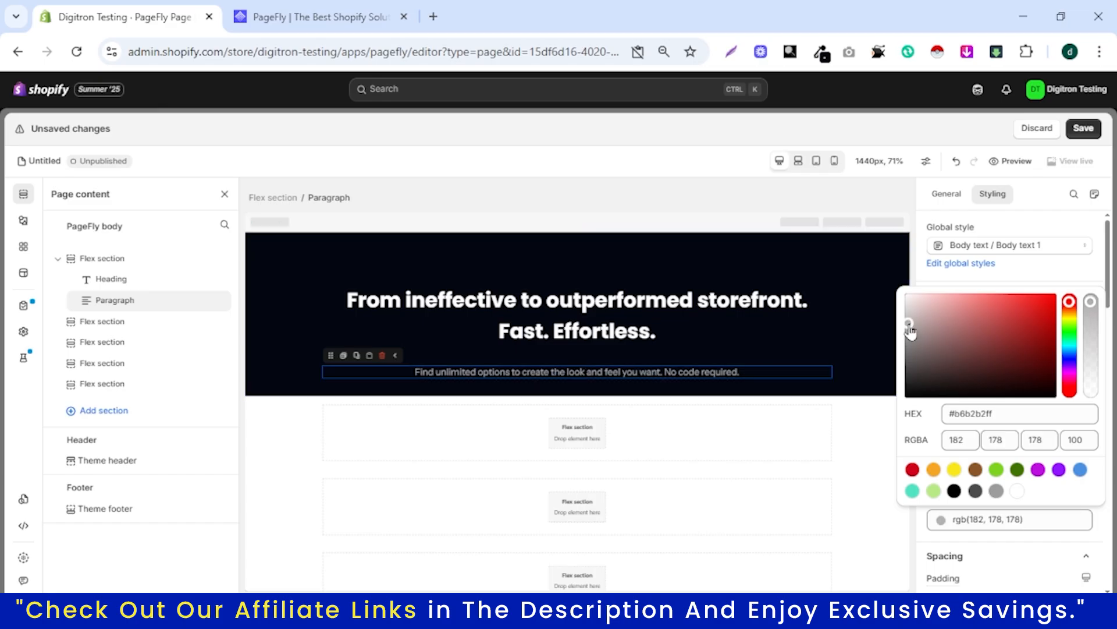
# Compare the hero heading with the PageFly homepage and set its font size to 48 px.
pyautogui.click(794, 319)
pyautogui.click(326, 7)
pyautogui.click(111, 17)
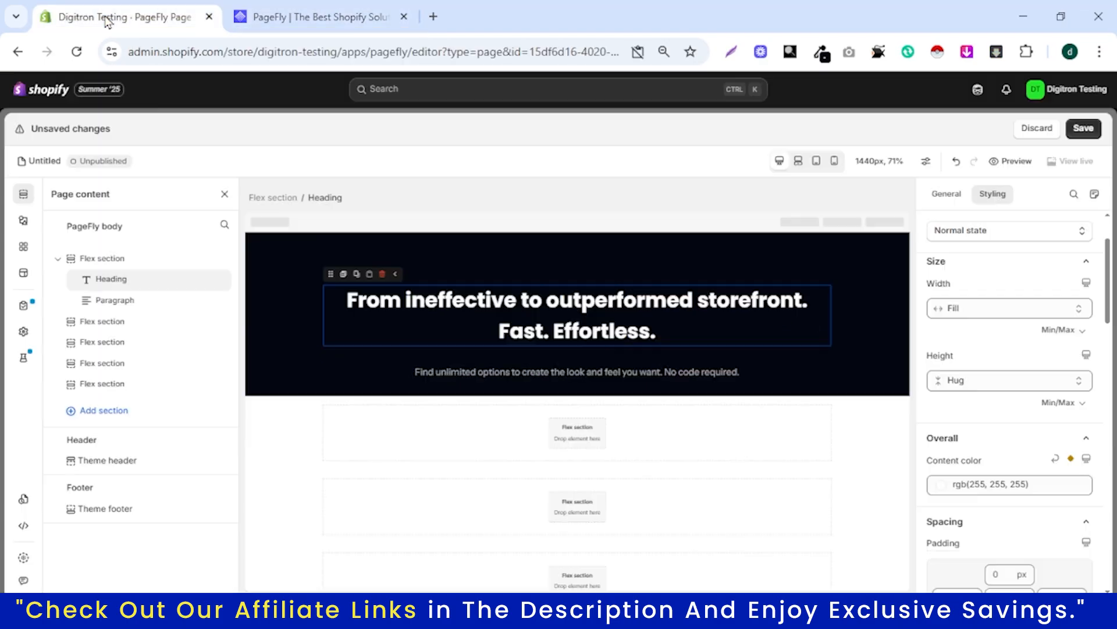
pyautogui.click(300, 8)
pyautogui.click(181, 26)
pyautogui.scroll(-6, 990, 412)
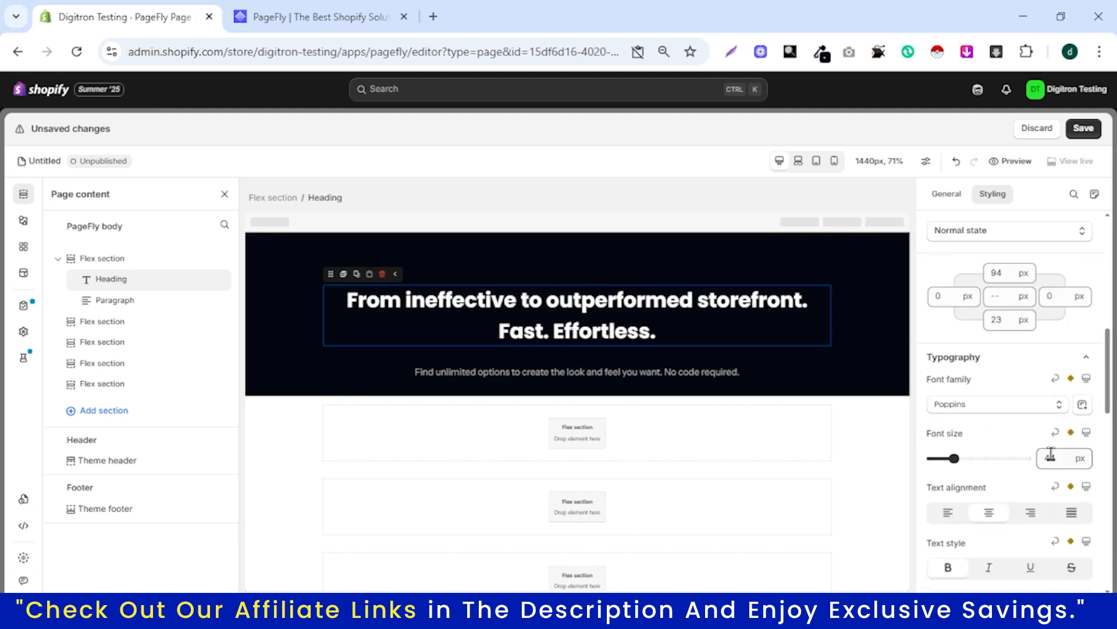
pyautogui.write('50')
pyautogui.moveTo(1059, 455); pyautogui.dragTo(995, 458)
pyautogui.write('48')
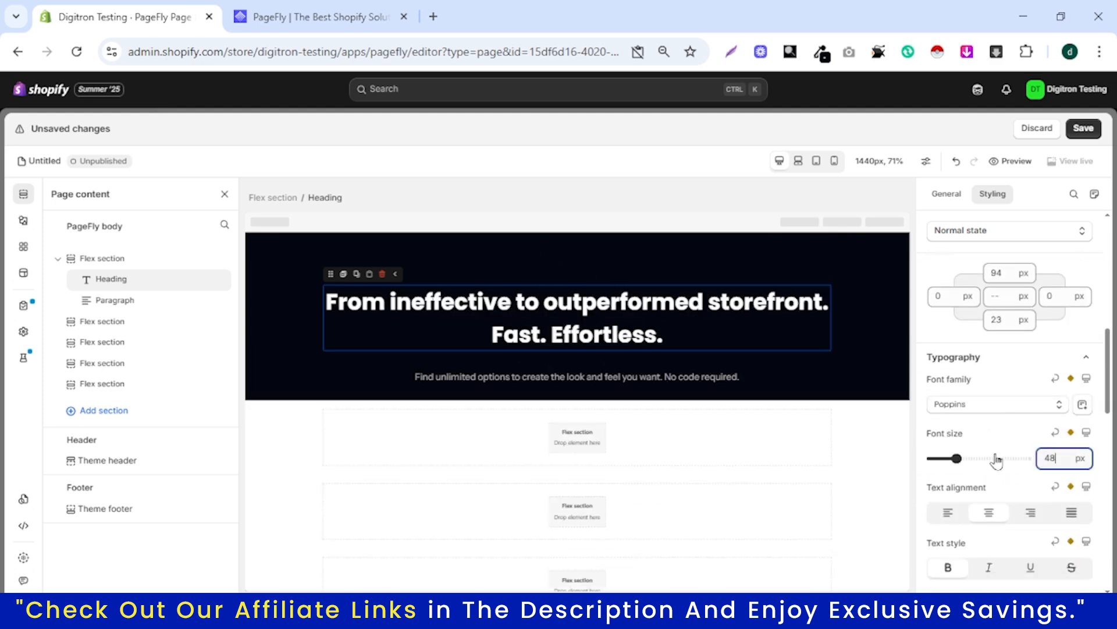
# Examine the three-column stats row on the PageFly homepage and browse the Content list layouts for a matching one.
pyautogui.click(298, 7)
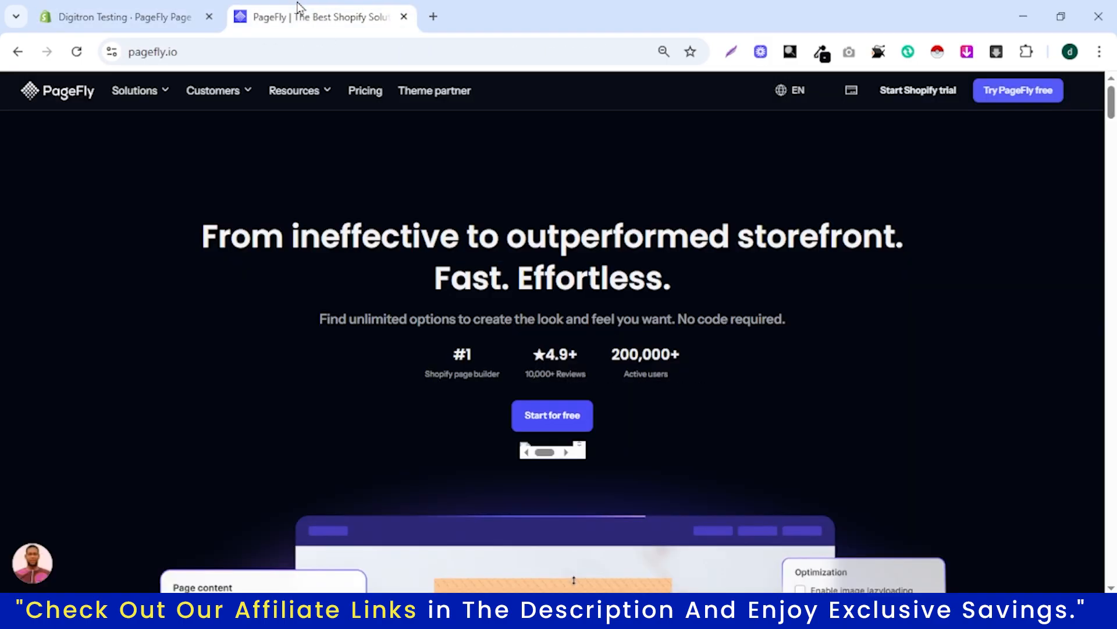
pyautogui.moveTo(684, 368); pyautogui.dragTo(427, 368)
pyautogui.click(696, 377)
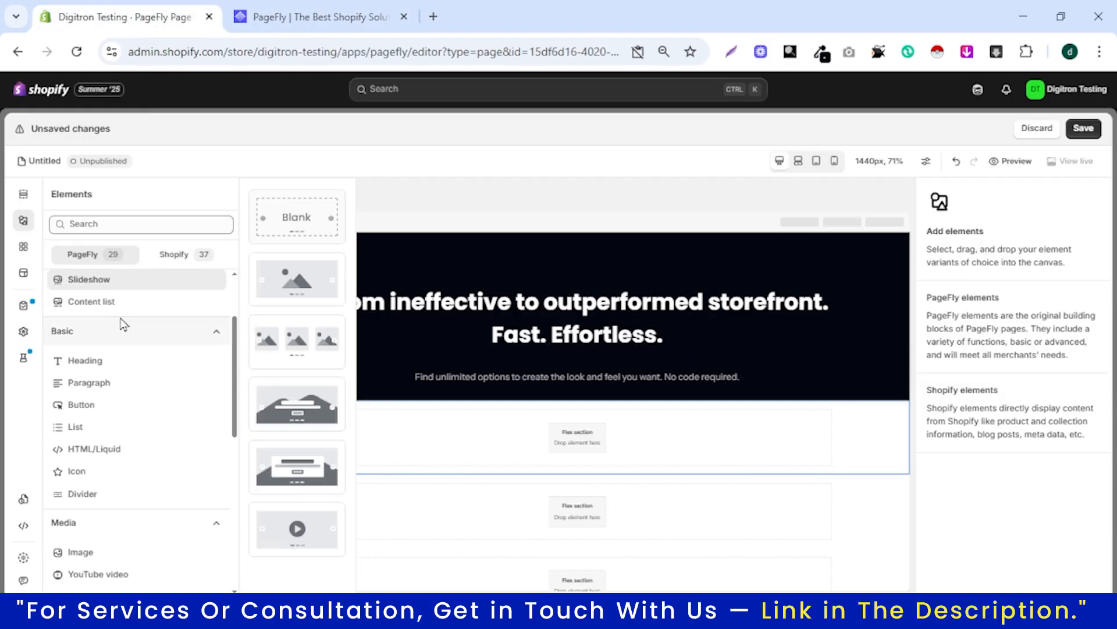
pyautogui.click(121, 307)
pyautogui.scroll(-3, 284, 337)
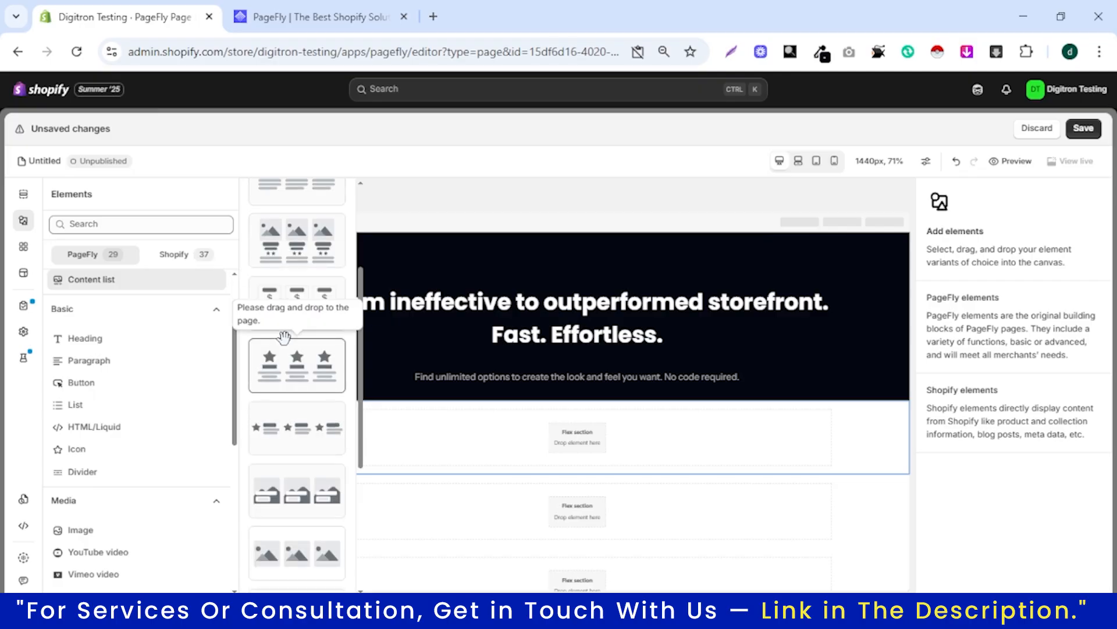
pyautogui.scroll(-4, 286, 363)
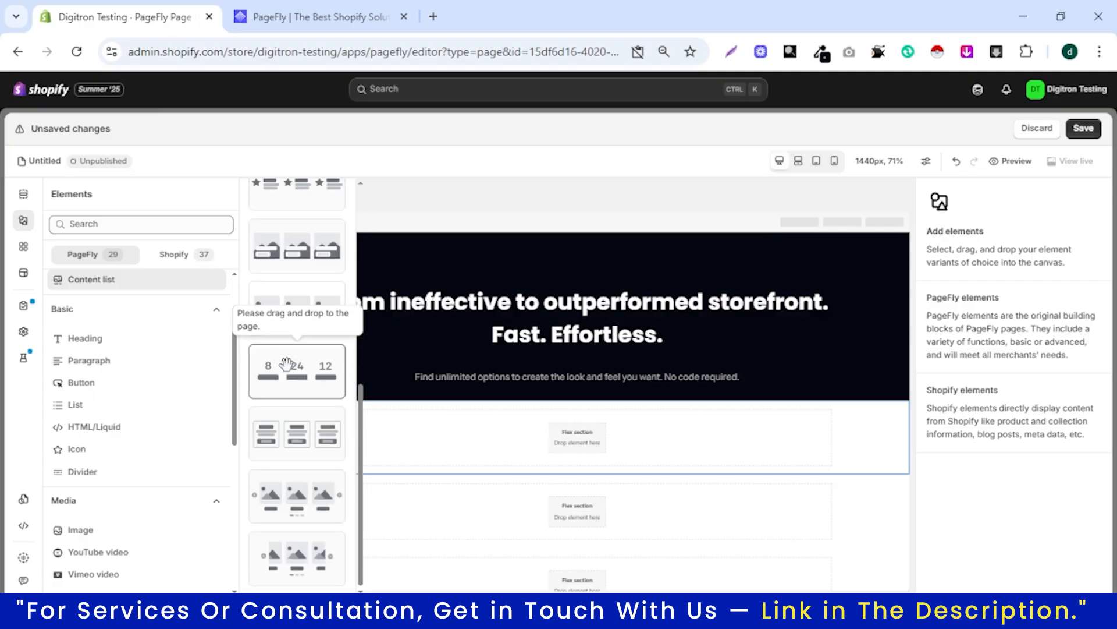
pyautogui.scroll(3, 287, 364)
pyautogui.moveTo(286, 292); pyautogui.dragTo(582, 442)
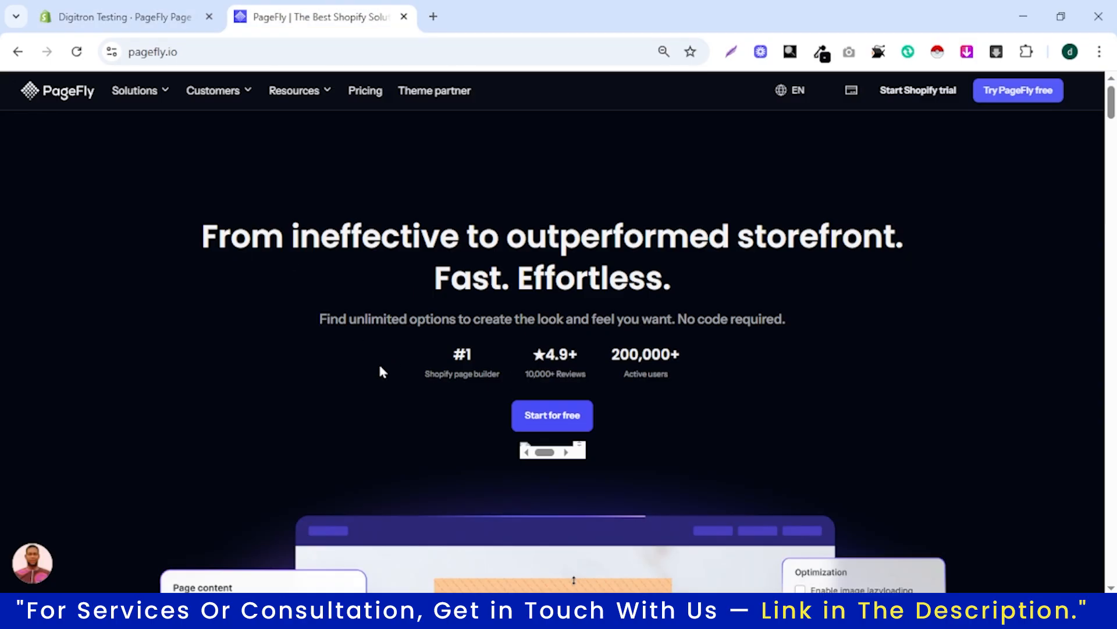
pyautogui.moveTo(384, 319); pyautogui.dragTo(585, 367)
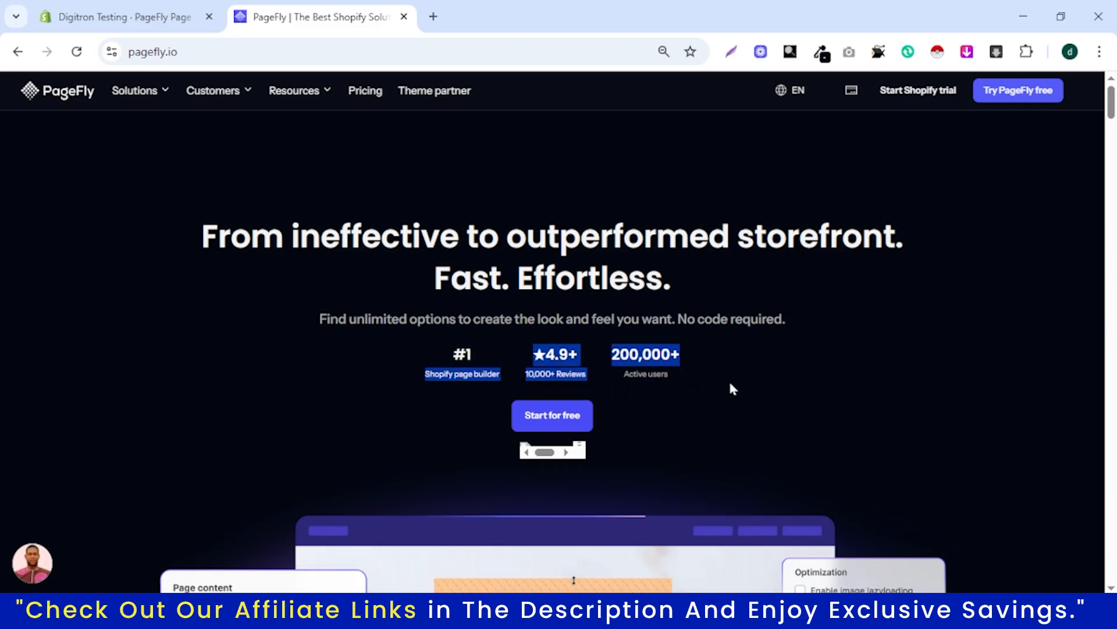
pyautogui.click(729, 382)
pyautogui.click(148, 17)
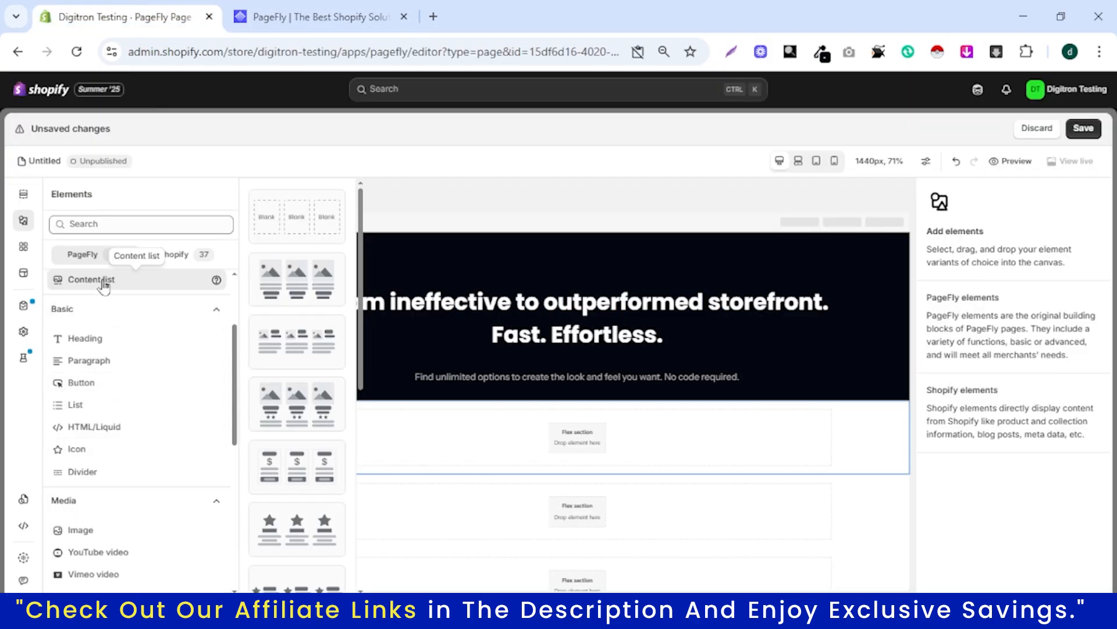
# Add the three-column content list with stars above the text to the second flex section and delete its star icons.
pyautogui.scroll(-3, 296, 375)
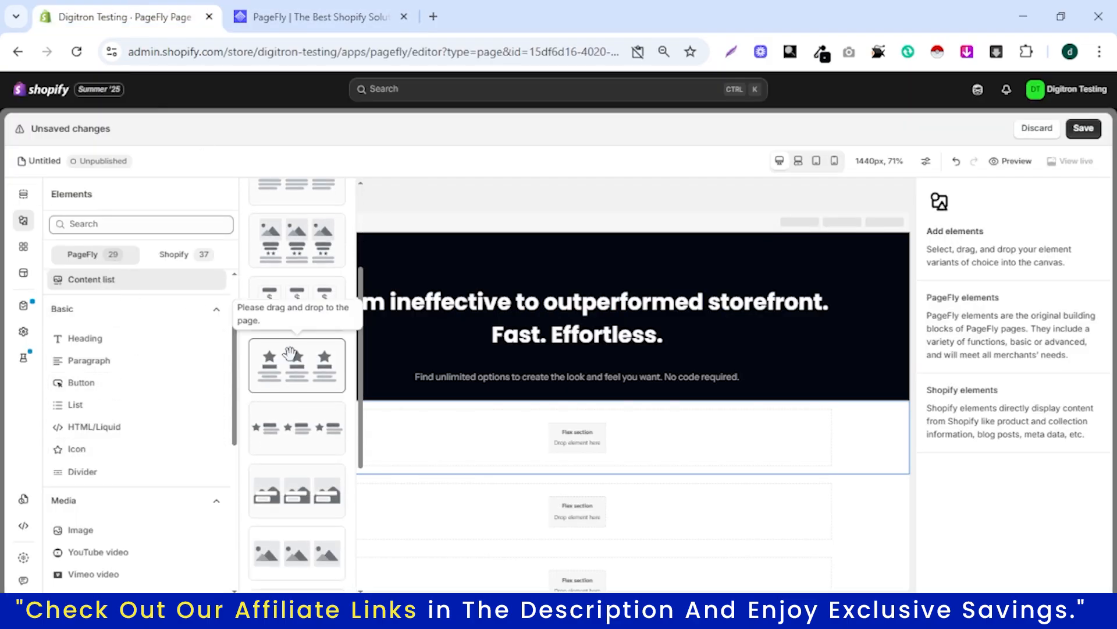
pyautogui.moveTo(288, 373); pyautogui.dragTo(596, 444)
pyautogui.click(403, 433)
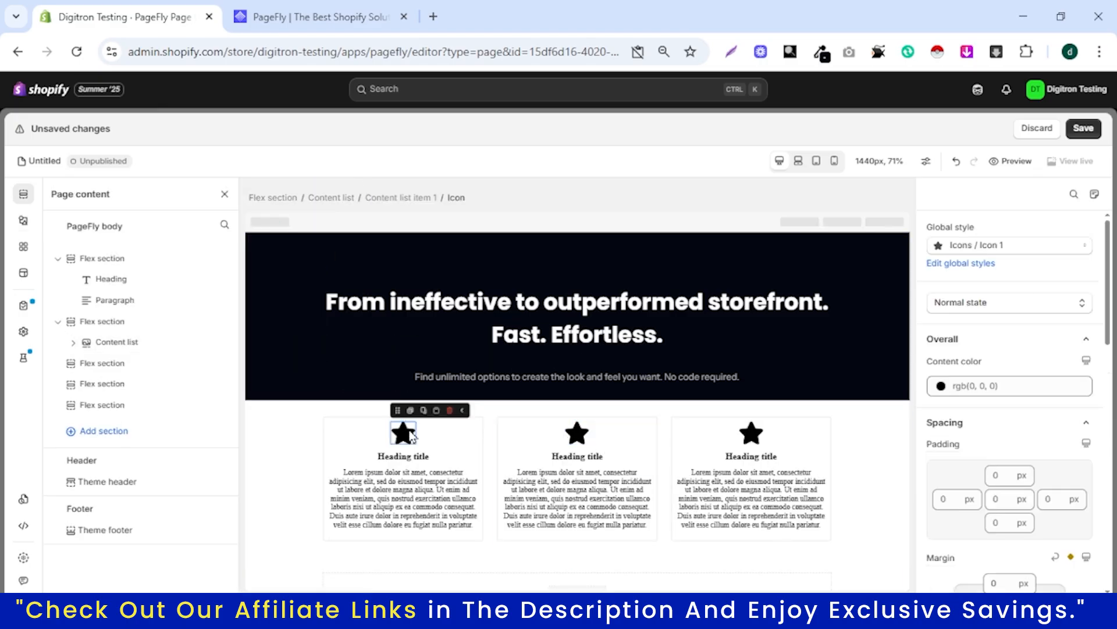
pyautogui.click(449, 410)
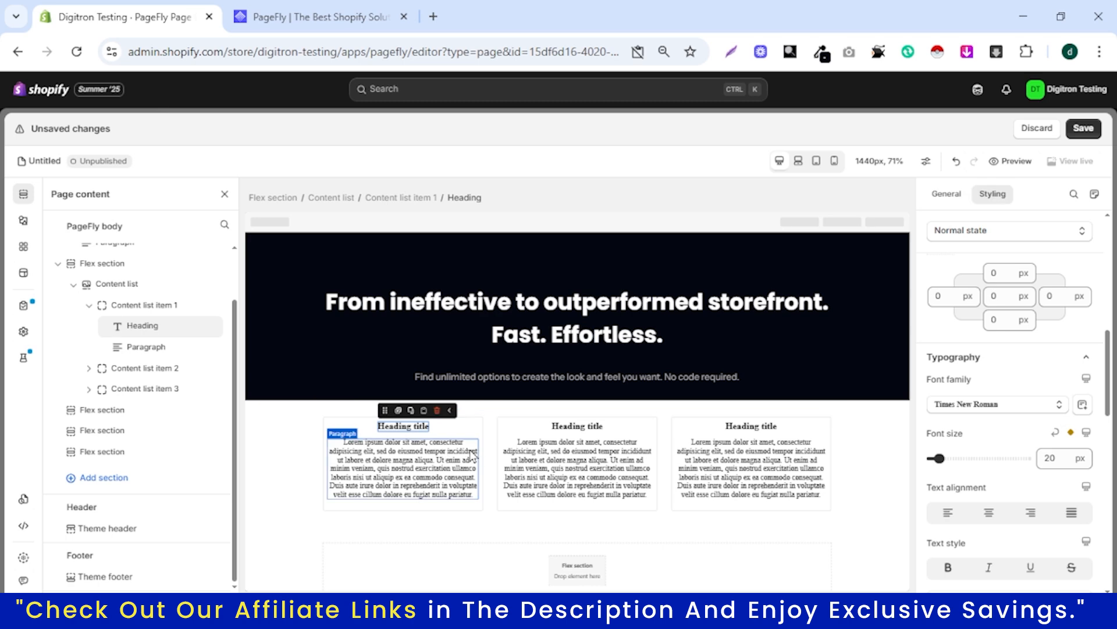
# Copy "#1" from the PageFly homepage and use it as the first content list item's heading text.
pyautogui.click(307, 21)
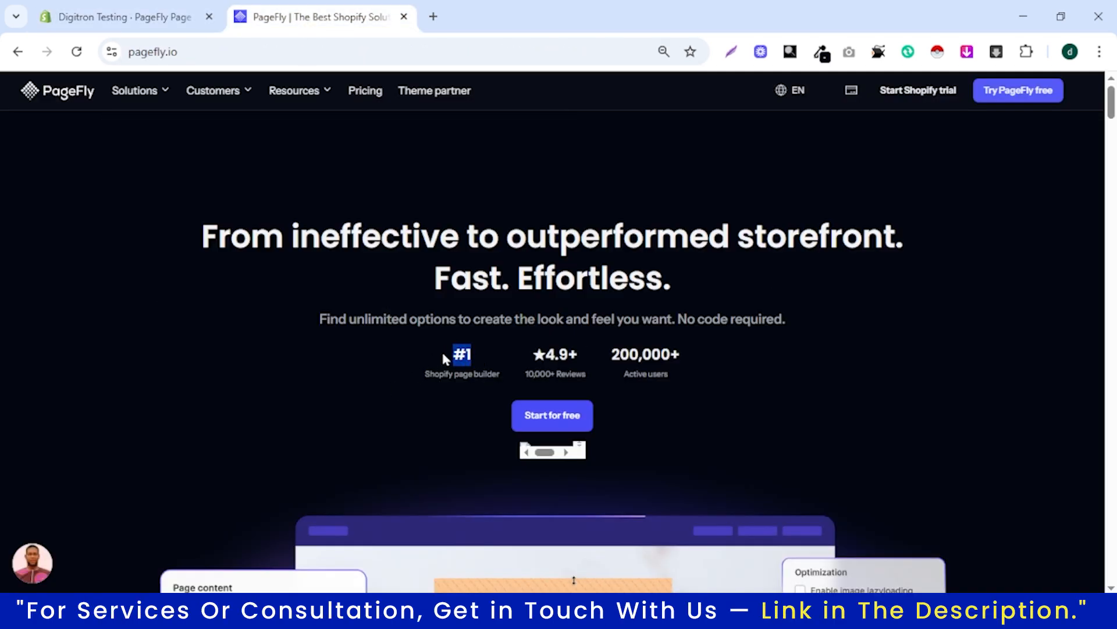
pyautogui.click(103, 12)
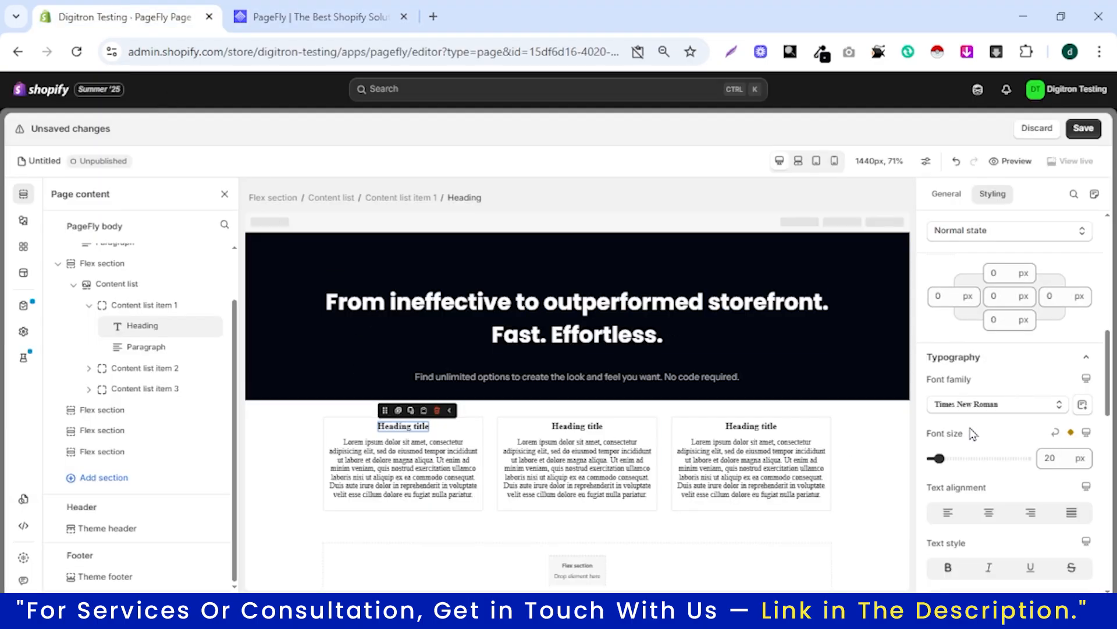
pyautogui.scroll(-8, 972, 434)
pyautogui.scroll(-2, 969, 432)
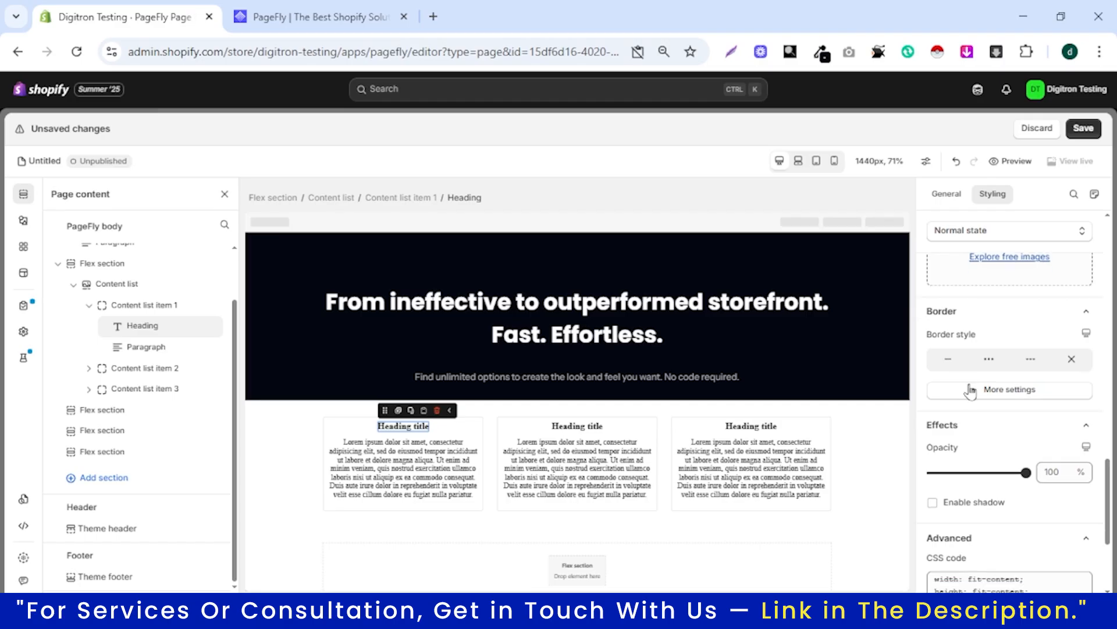
pyautogui.click(950, 197)
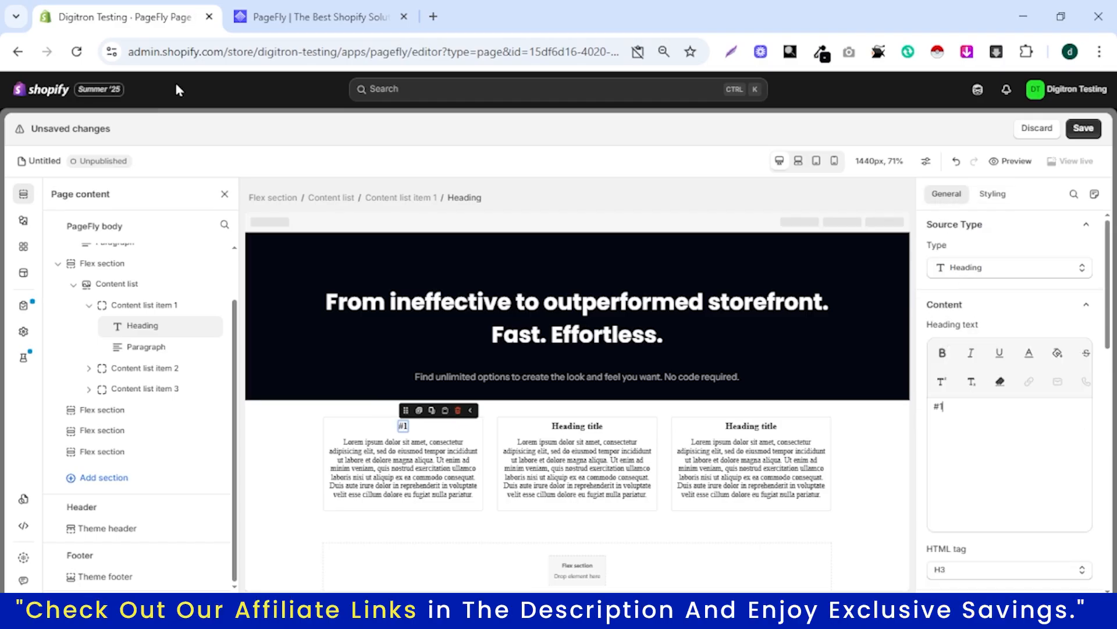
# Replace the second content list item's heading text with "★4.9+".
pyautogui.click(588, 428)
pyautogui.tripleClick(944, 406)
pyautogui.write('★4.9+')
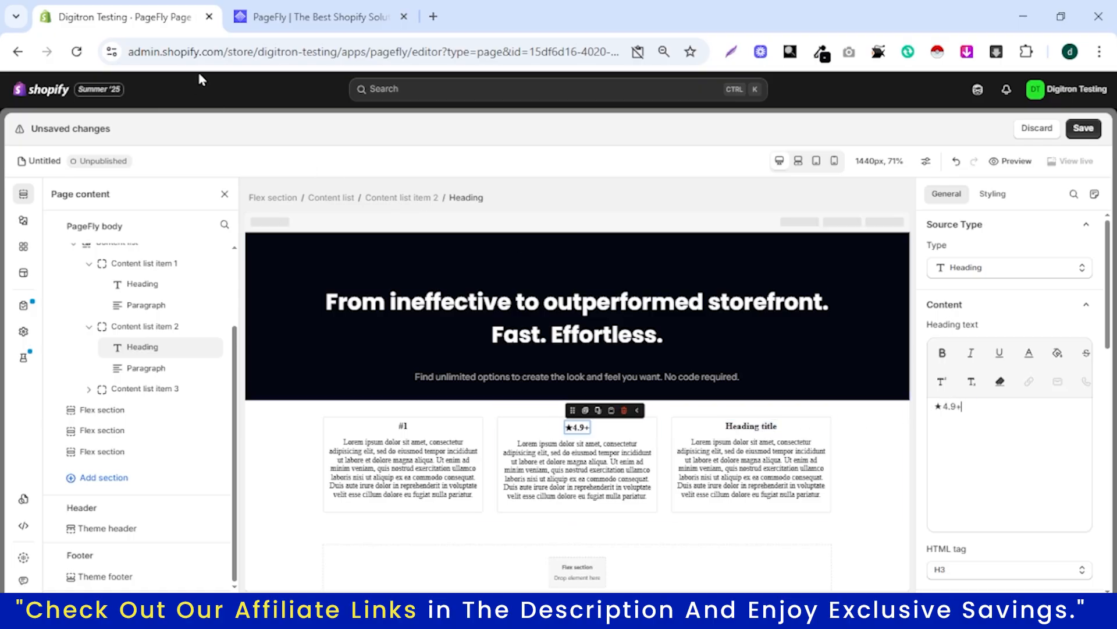
# Copy "200,000+" from the PageFly homepage and use it as the third content list item's heading text.
pyautogui.click(307, 17)
pyautogui.moveTo(693, 360); pyautogui.dragTo(610, 352)
pyautogui.hotkey('ctrl', 'c')
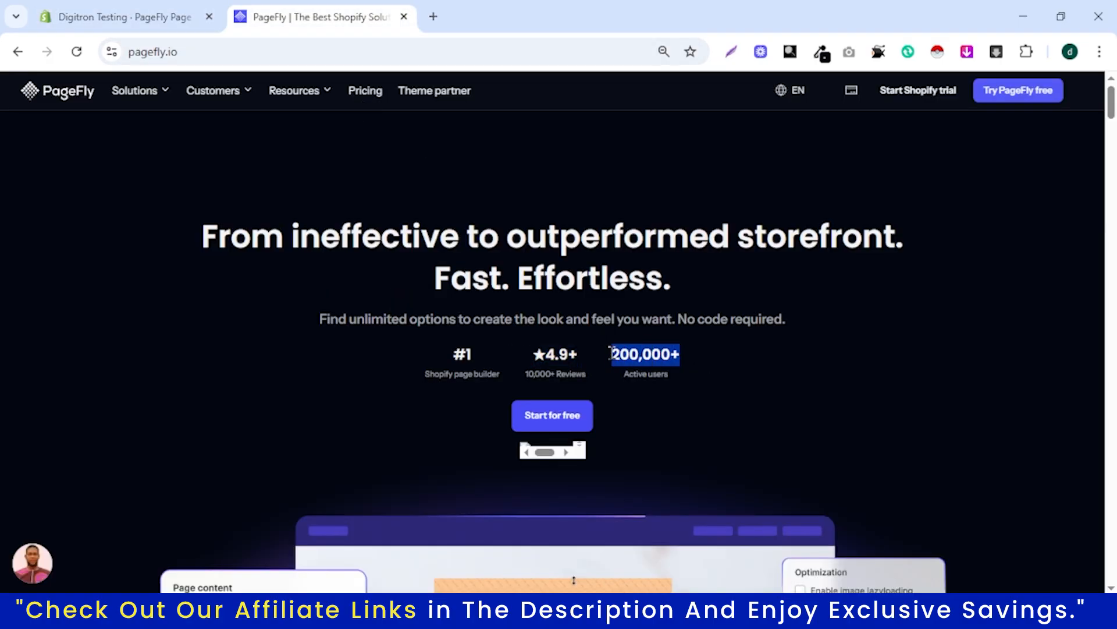
pyautogui.click(117, 23)
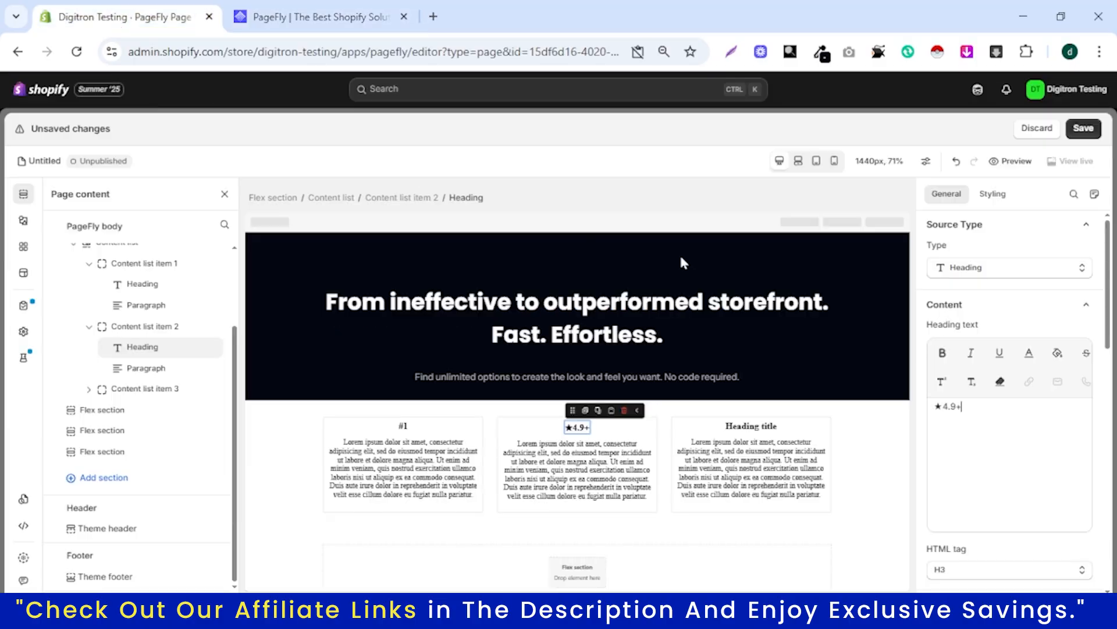
pyautogui.click(770, 434)
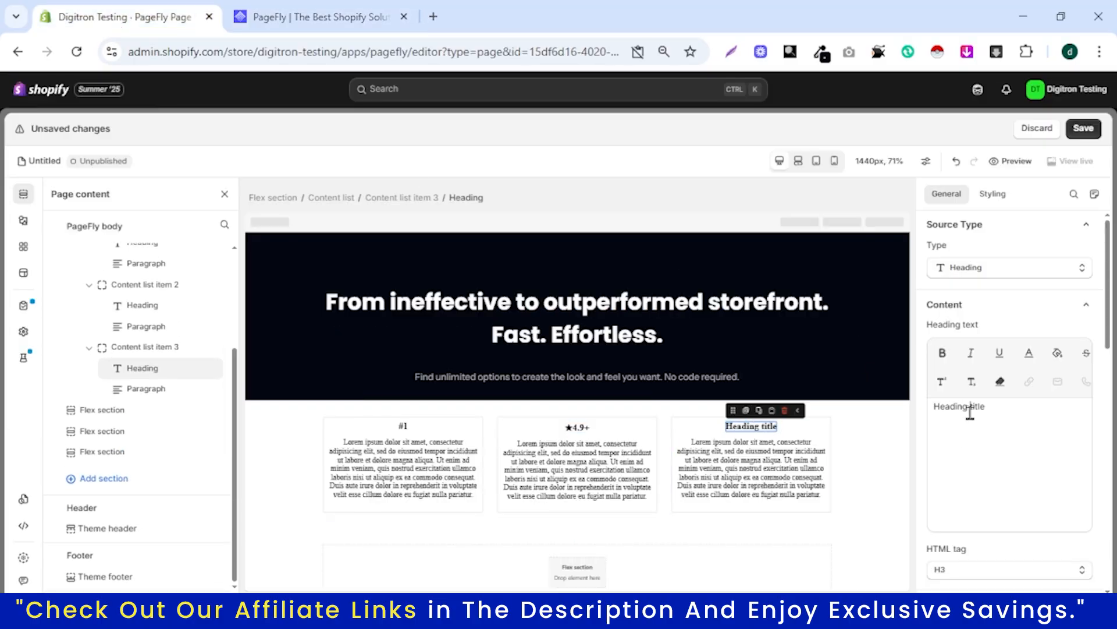
pyautogui.hotkey('ctrl', 'a')
pyautogui.hotkey('ctrl', 'v')
# Replace the first content list item's paragraph with "Shopify page builder" from the PageFly homepage.
pyautogui.click(319, 17)
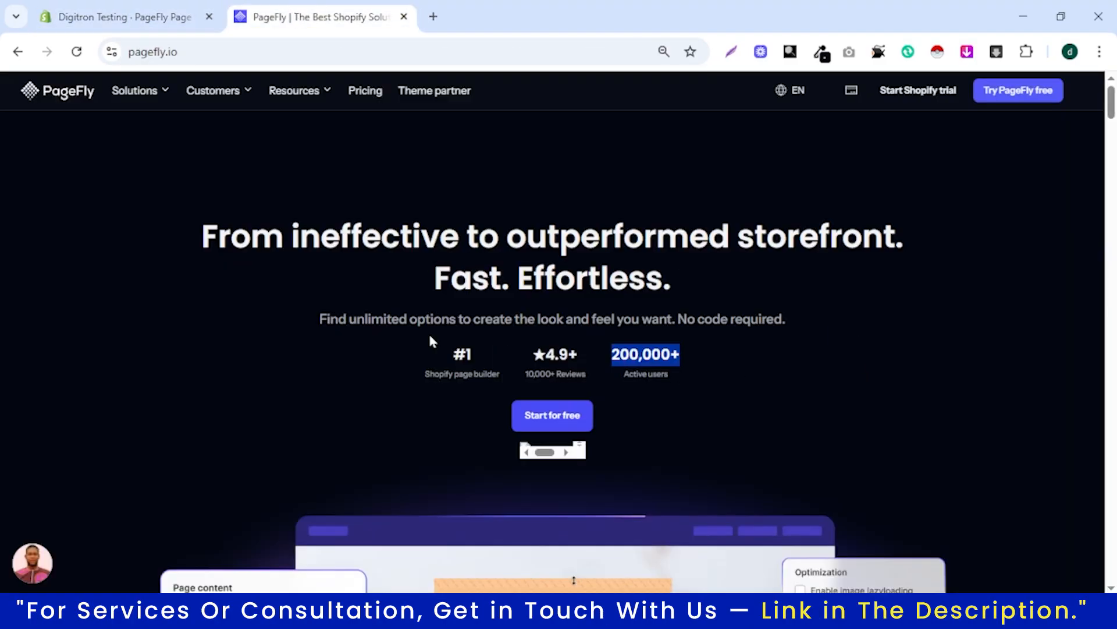
pyautogui.tripleClick(455, 375)
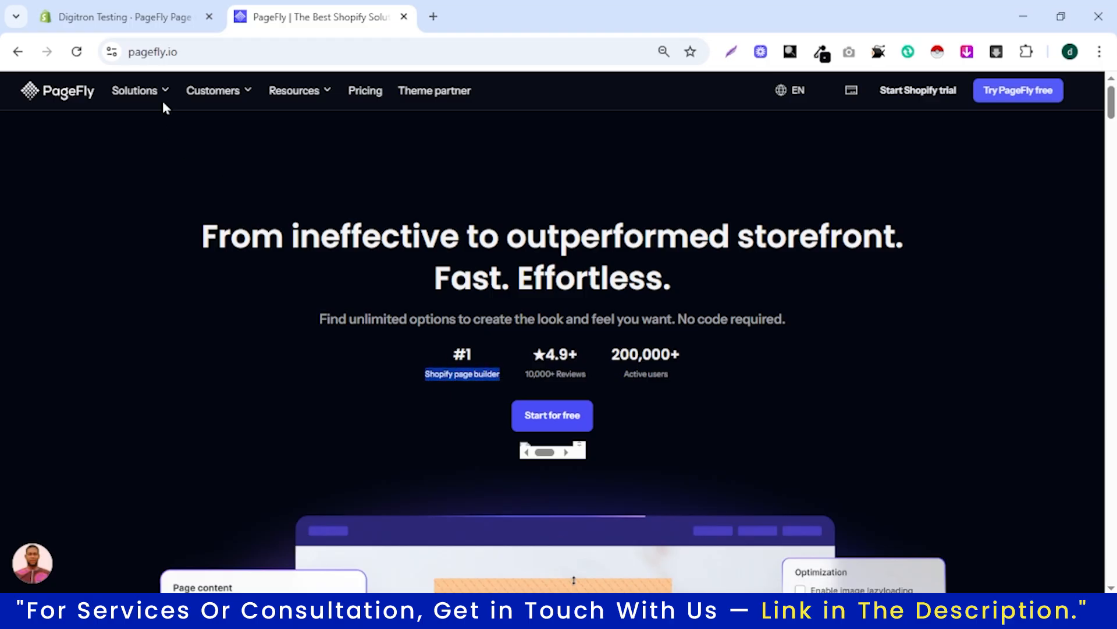
pyautogui.click(142, 23)
pyautogui.click(399, 462)
pyautogui.hotkey('ctrl', 'a')
pyautogui.write('Shopify page builder')
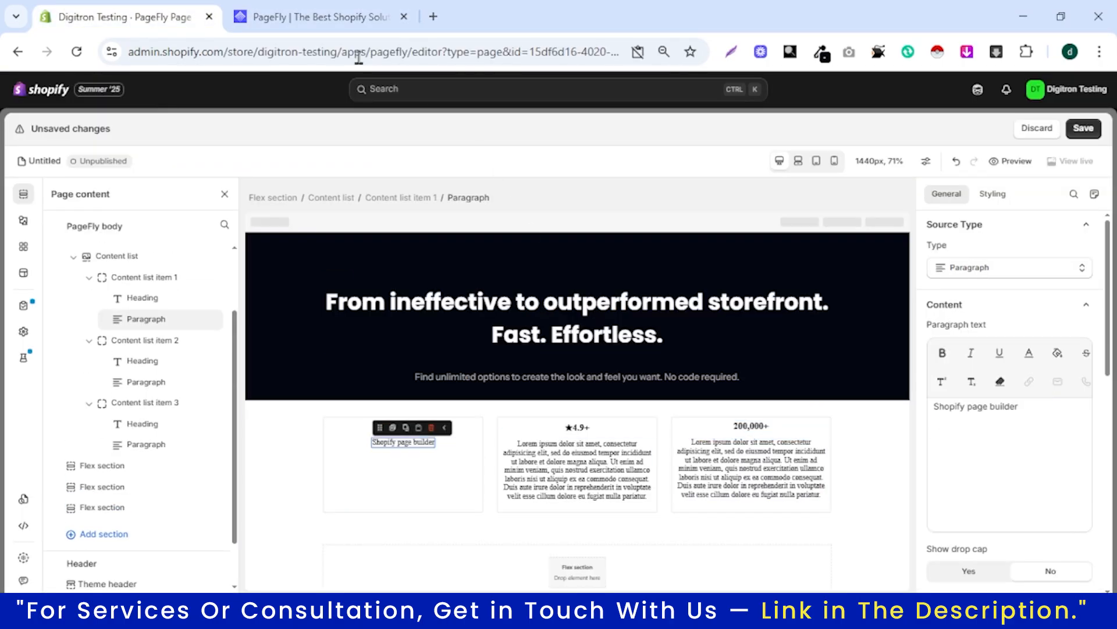
# Replace the second content list item's paragraph with "10,000+ Reviews" copied from the PageFly homepage.
pyautogui.click(352, 18)
pyautogui.tripleClick(566, 372)
pyautogui.hotkey('ctrl', 'c')
pyautogui.click(141, 19)
pyautogui.click(599, 463)
pyautogui.click(972, 433)
pyautogui.hotkey('ctrl', 'a')
pyautogui.hotkey('ctrl', 'v')
# Replace the third content list item's paragraph with "Active users" from the PageFly homepage.
pyautogui.click(335, 19)
pyautogui.click(661, 373)
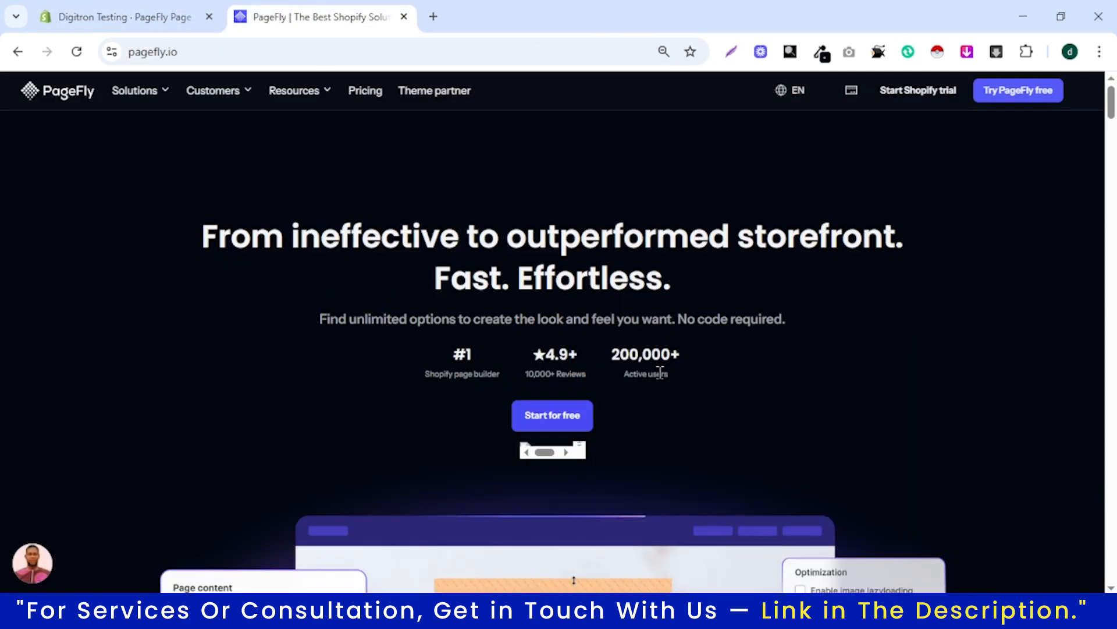
pyautogui.click(142, 19)
pyautogui.click(753, 461)
pyautogui.click(972, 433)
pyautogui.hotkey('ctrl', 'a')
pyautogui.write('Active users')
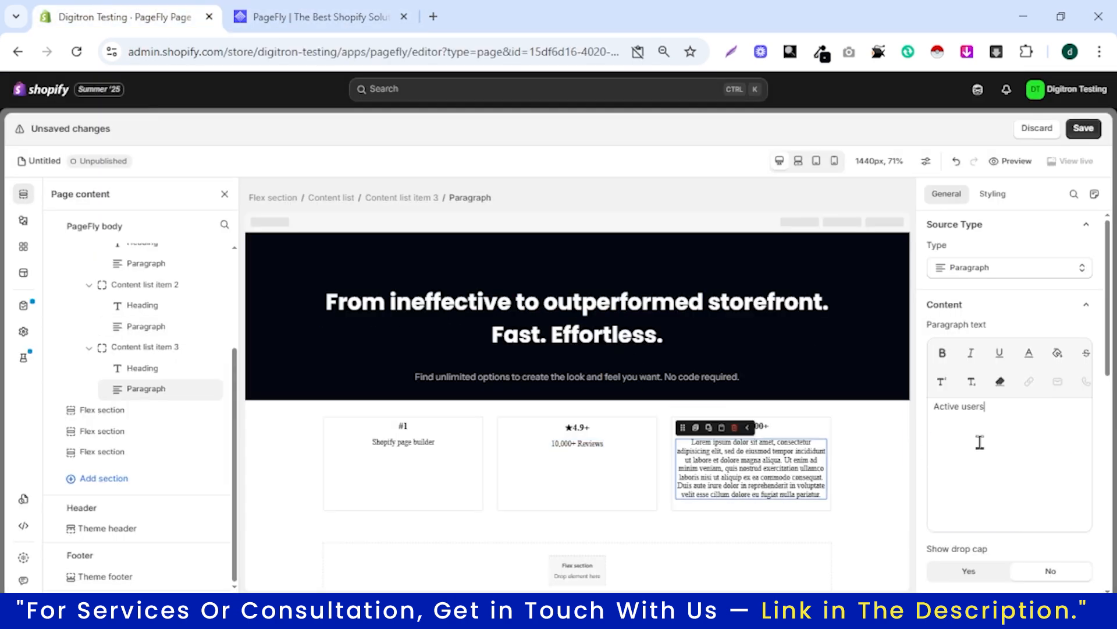
# Set the font family of the first content list item's "#1" heading to Poppins.
pyautogui.click(309, 19)
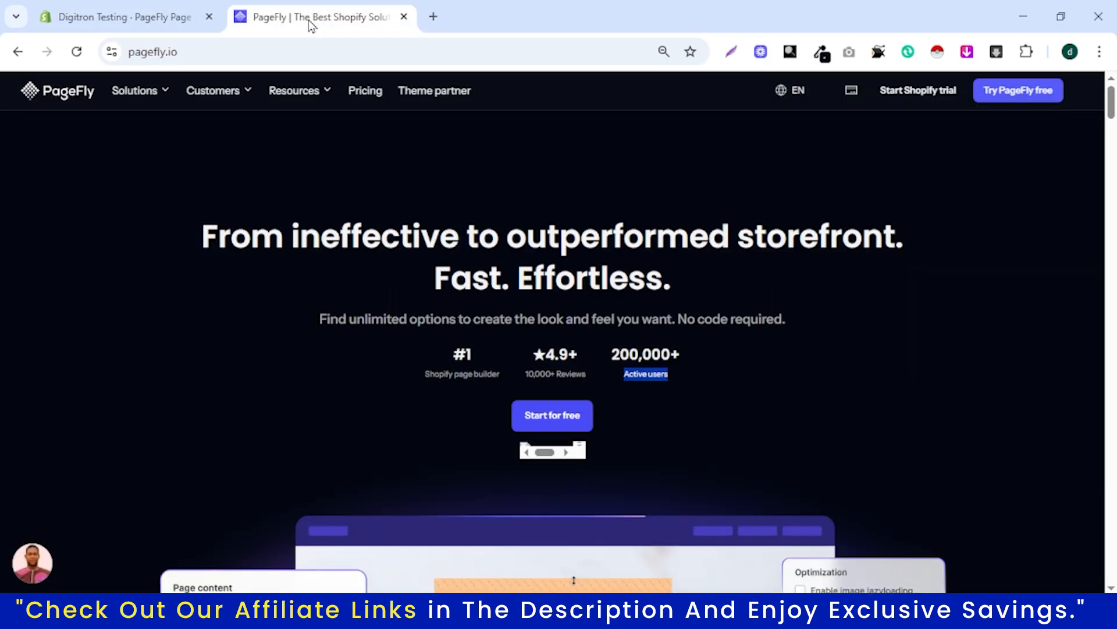
pyautogui.click(58, 18)
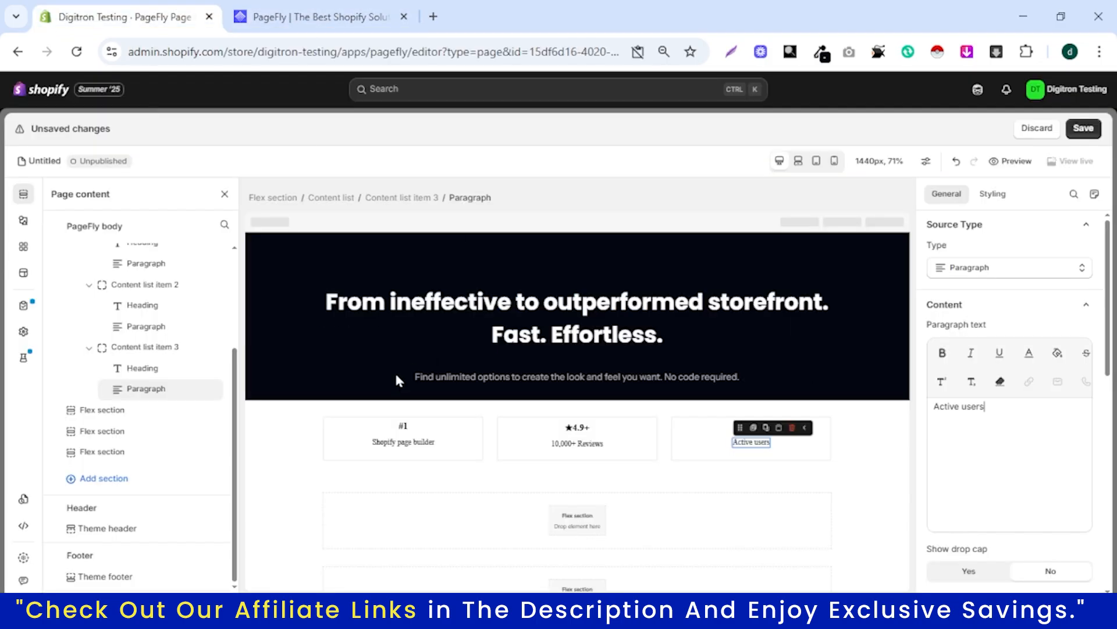
pyautogui.click(406, 431)
pyautogui.scroll(-10, 1013, 454)
pyautogui.scroll(-3, 1012, 420)
pyautogui.scroll(10, 1009, 419)
pyautogui.click(994, 195)
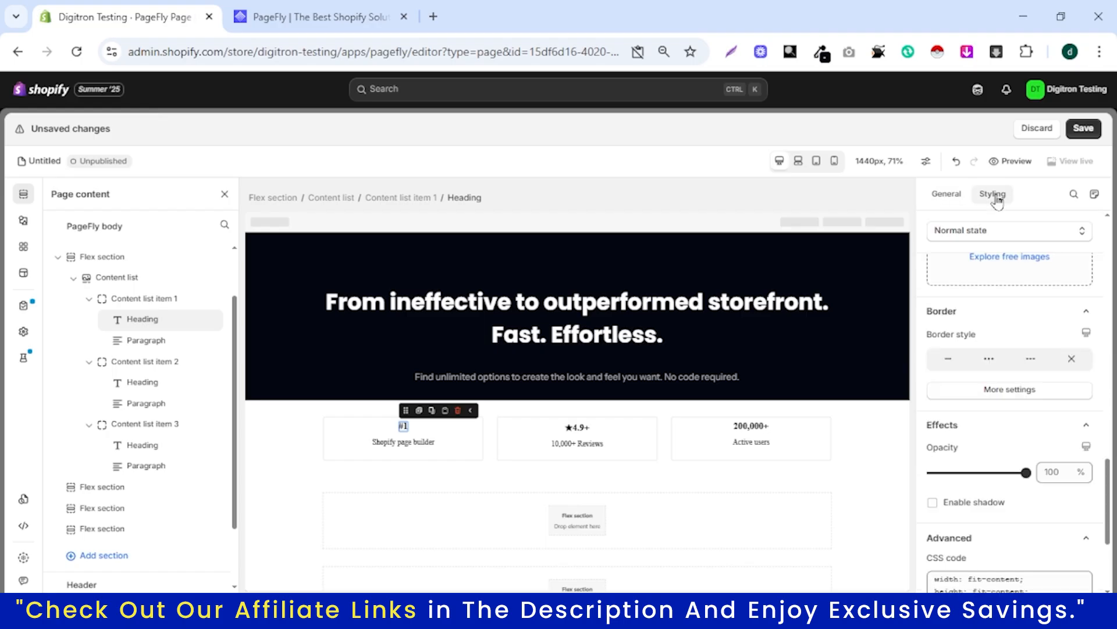
pyautogui.scroll(-3, 993, 318)
pyautogui.scroll(10, 990, 317)
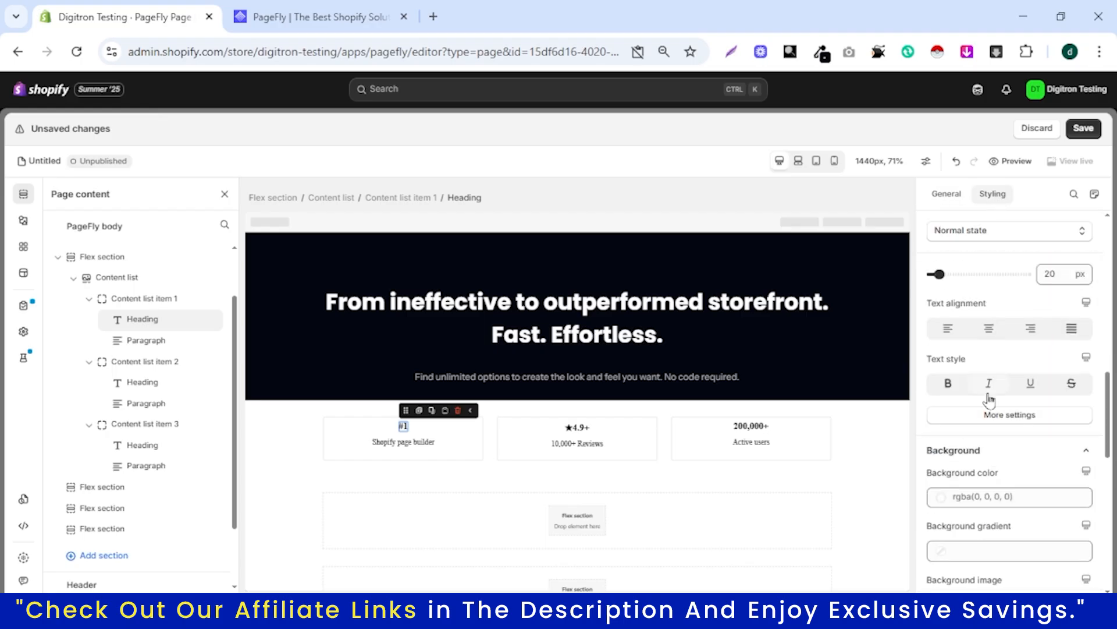
pyautogui.scroll(3, 989, 400)
pyautogui.click(990, 382)
pyautogui.click(985, 337)
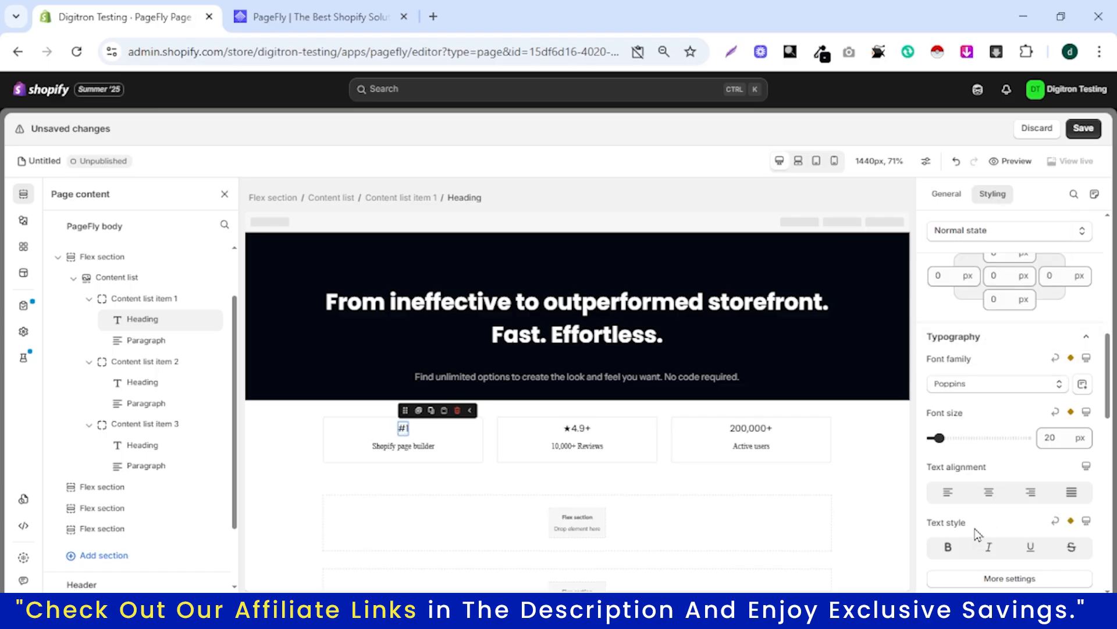
# Make the first content list item's heading bold and set its font size to 25 px.
pyautogui.click(948, 547)
pyautogui.click(1058, 437)
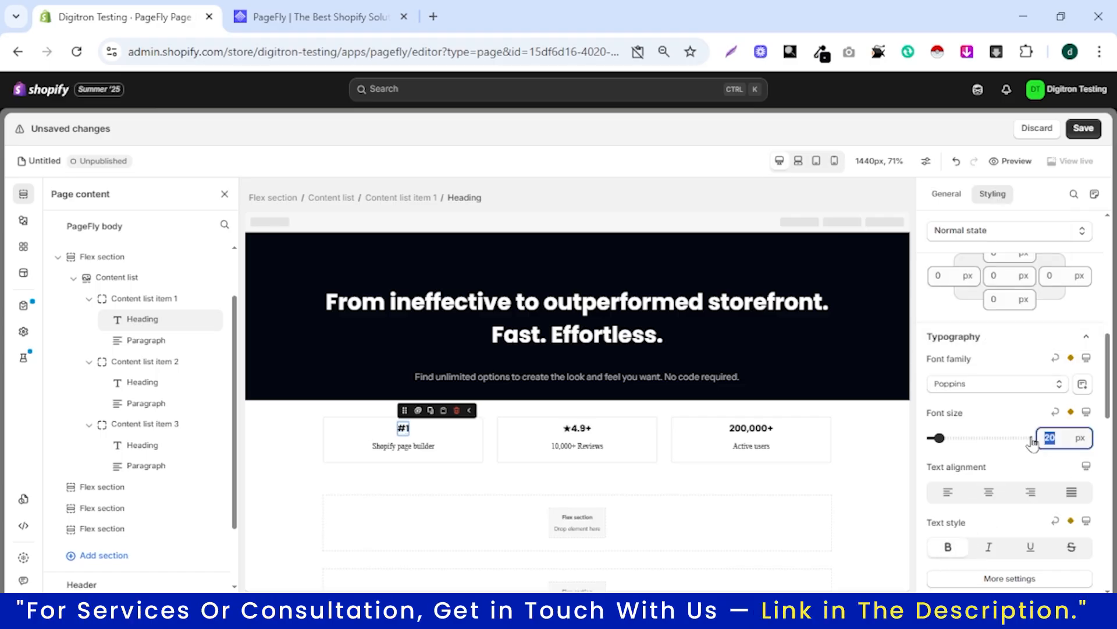
pyautogui.write('24')
# Set the font family of the first content list item's "Shopify page builder" paragraph to Instrument Sans.
pyautogui.click(403, 449)
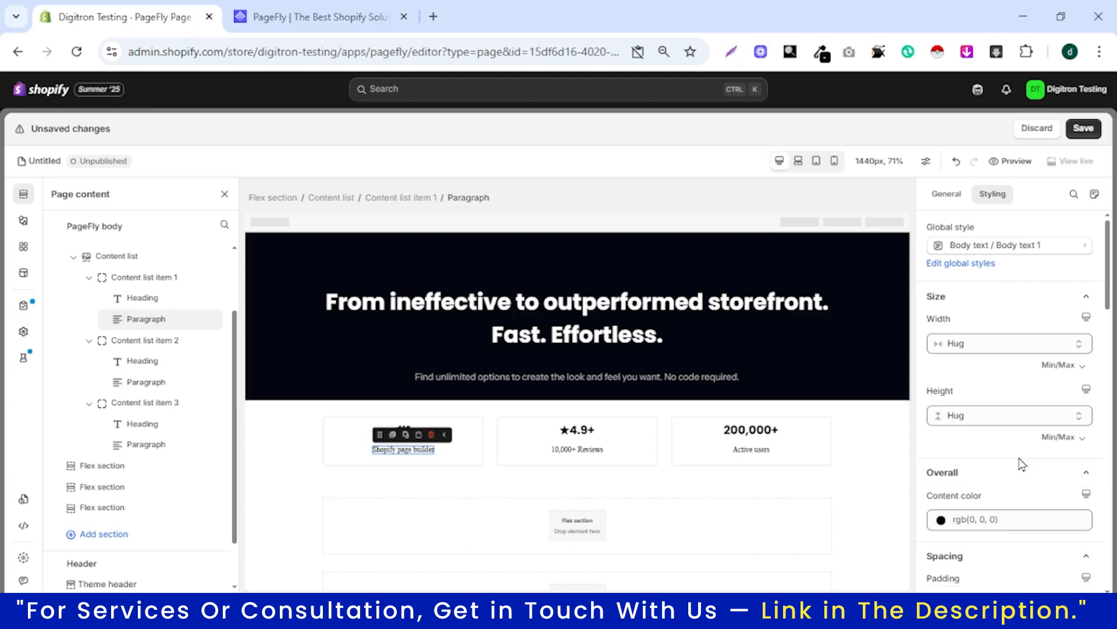
pyautogui.scroll(-3, 1013, 449)
pyautogui.scroll(-3, 991, 414)
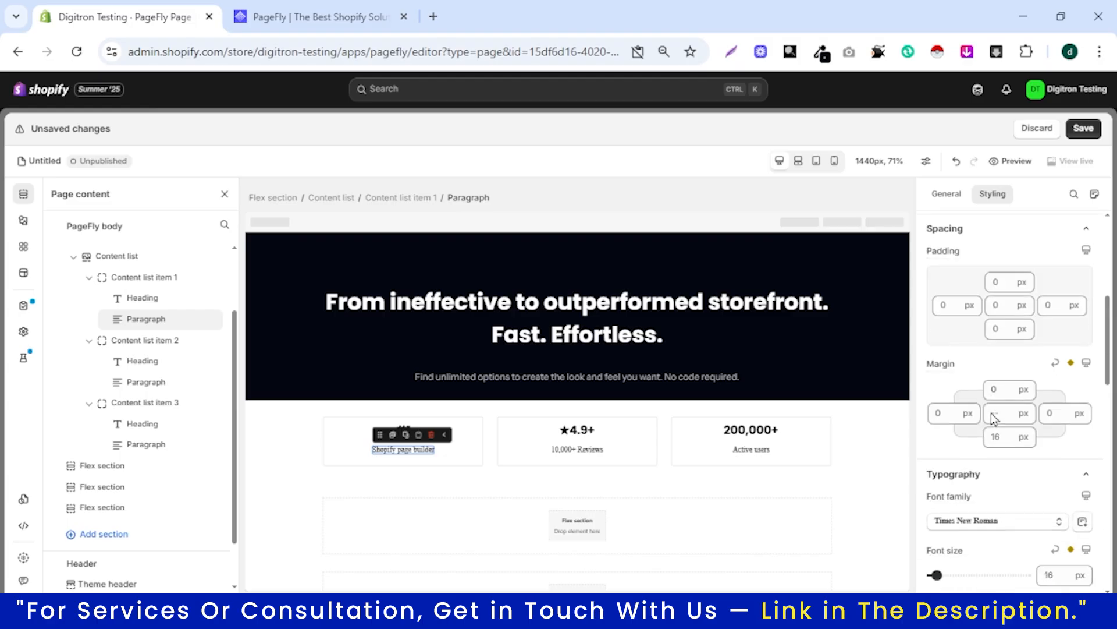
pyautogui.click(990, 527)
pyautogui.click(984, 492)
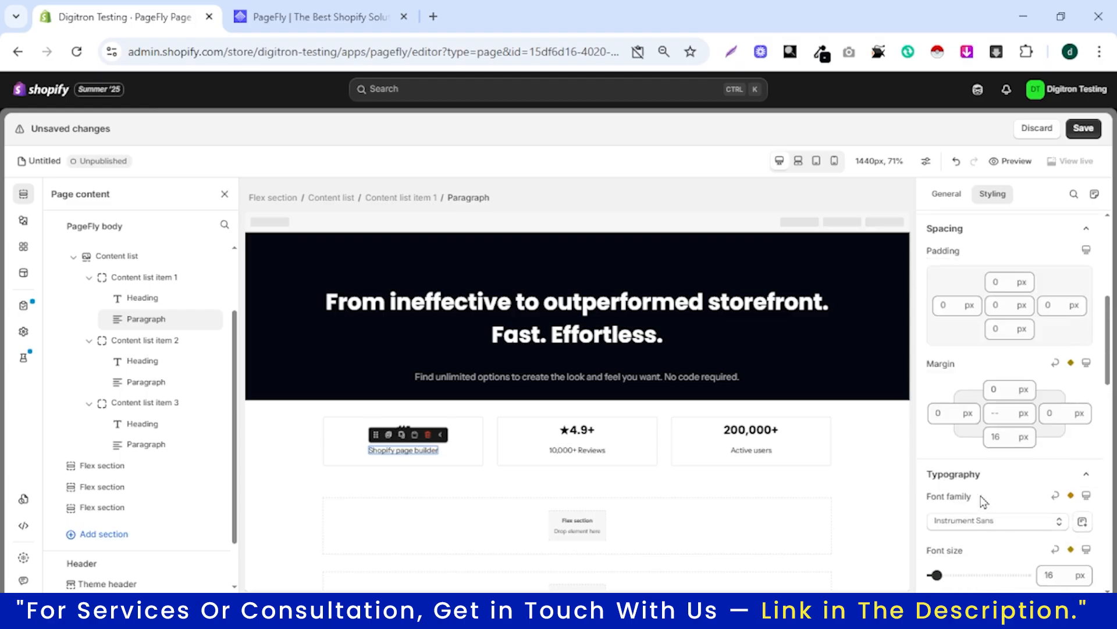
pyautogui.scroll(-3, 1036, 443)
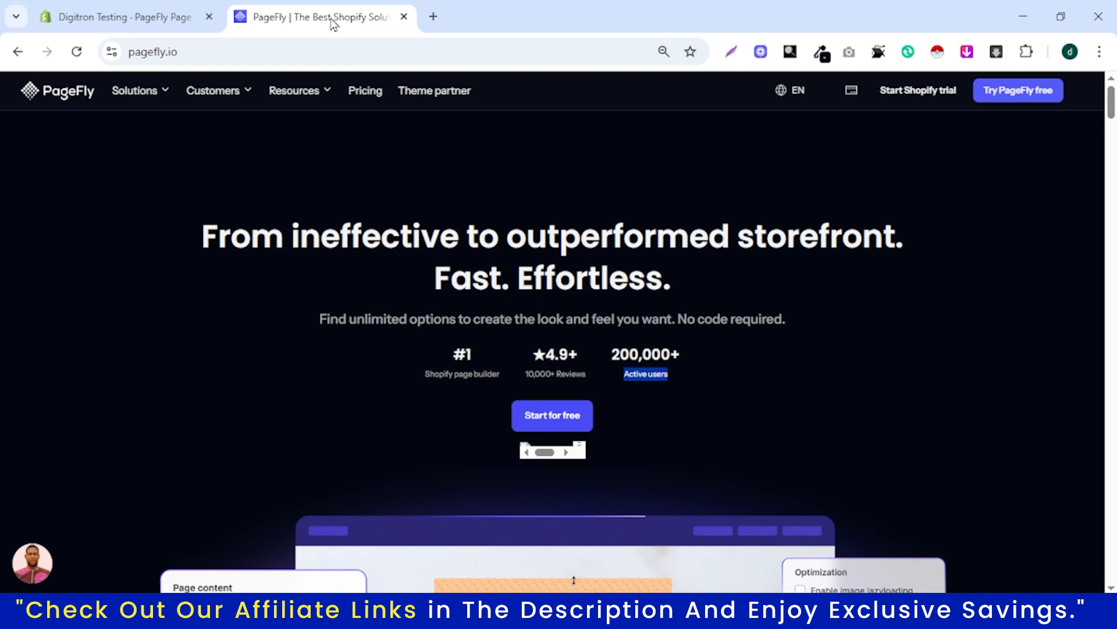
# Compare the stats row with the PageFly homepage and set the content list's width to Hug content.
pyautogui.click(75, 18)
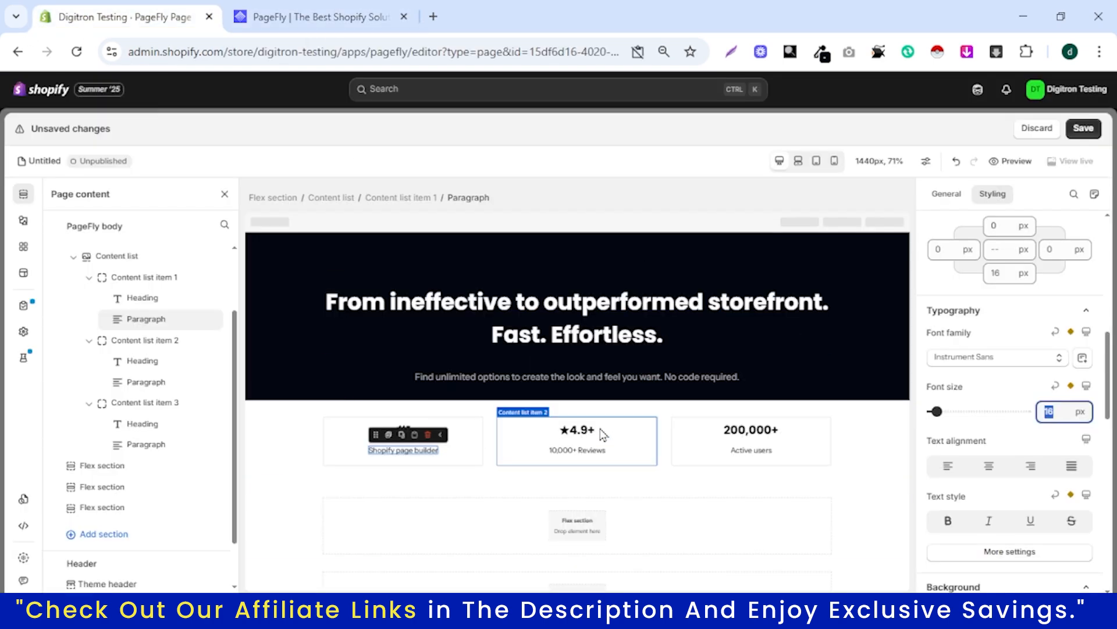
pyautogui.click(348, 17)
pyautogui.click(117, 18)
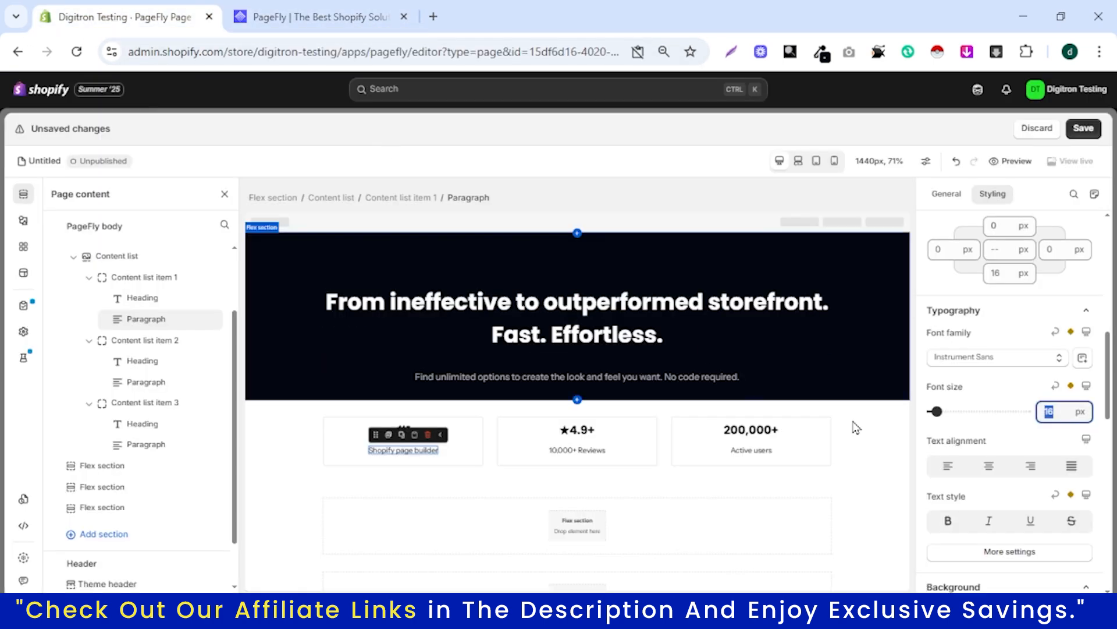
pyautogui.click(661, 417)
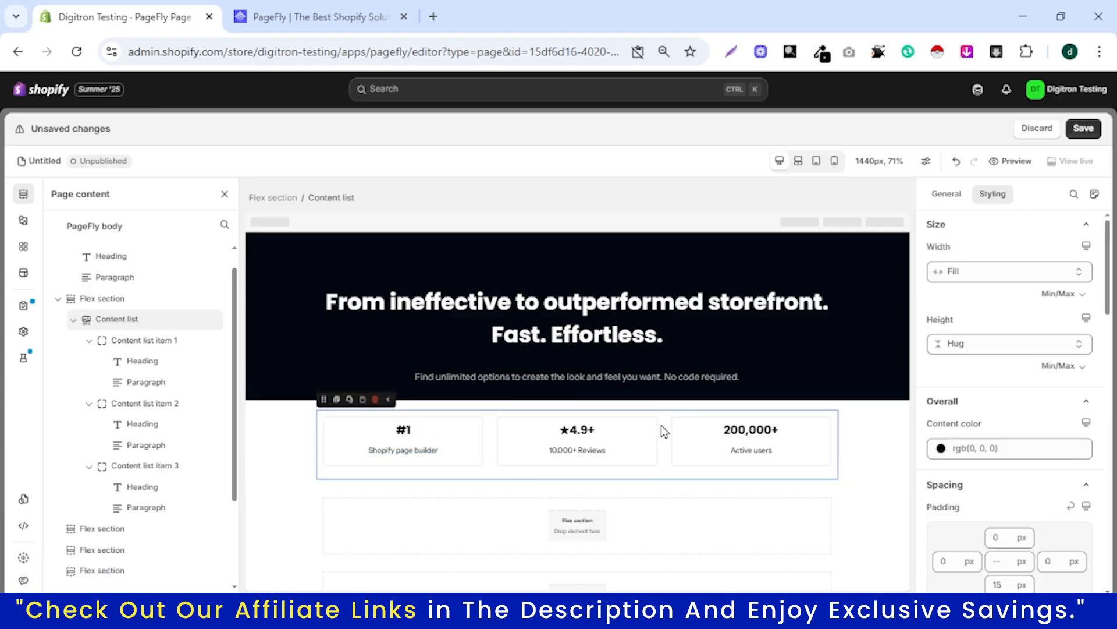
pyautogui.click(989, 272)
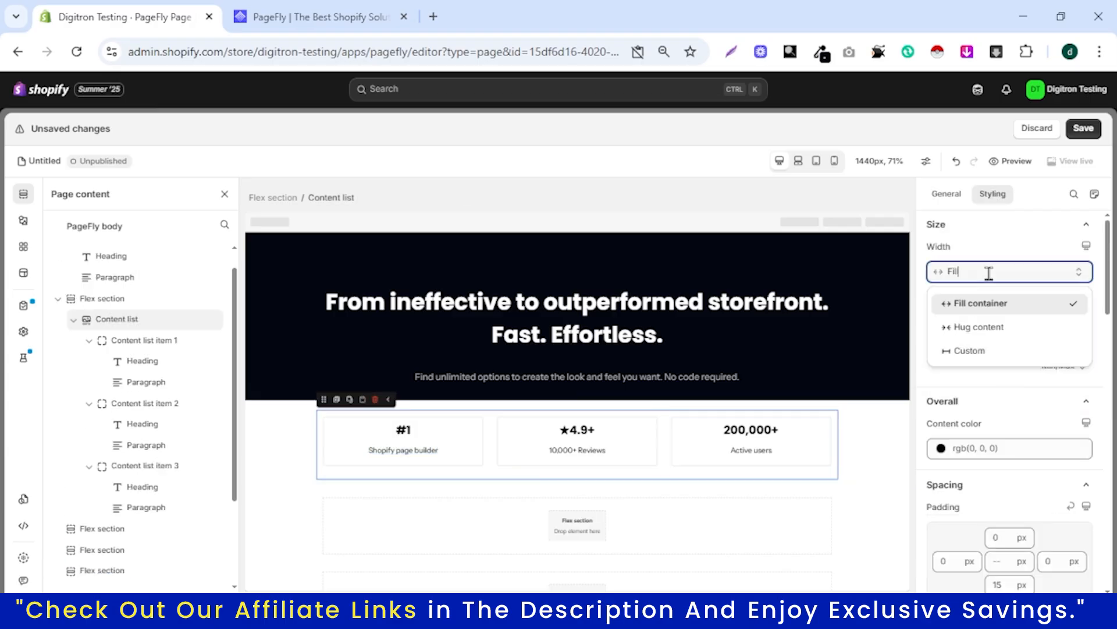
pyautogui.click(987, 327)
# Center the content list horizontally in its flex section through the section's Align items setting.
pyautogui.scroll(-6, 988, 399)
pyautogui.click(624, 434)
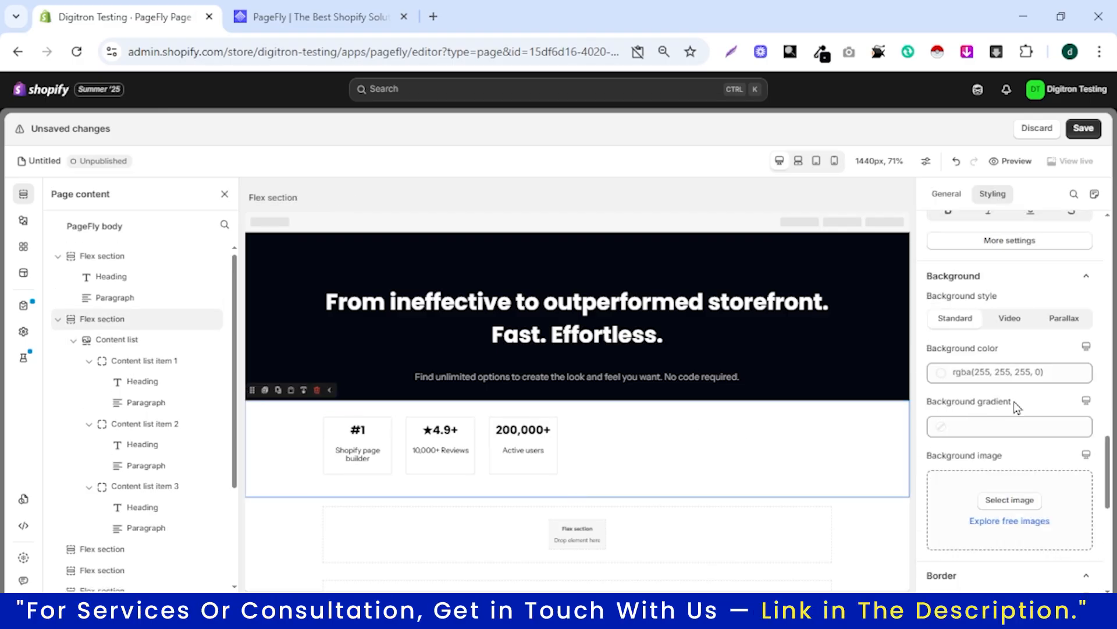
pyautogui.scroll(-7, 1013, 400)
pyautogui.scroll(11, 1014, 401)
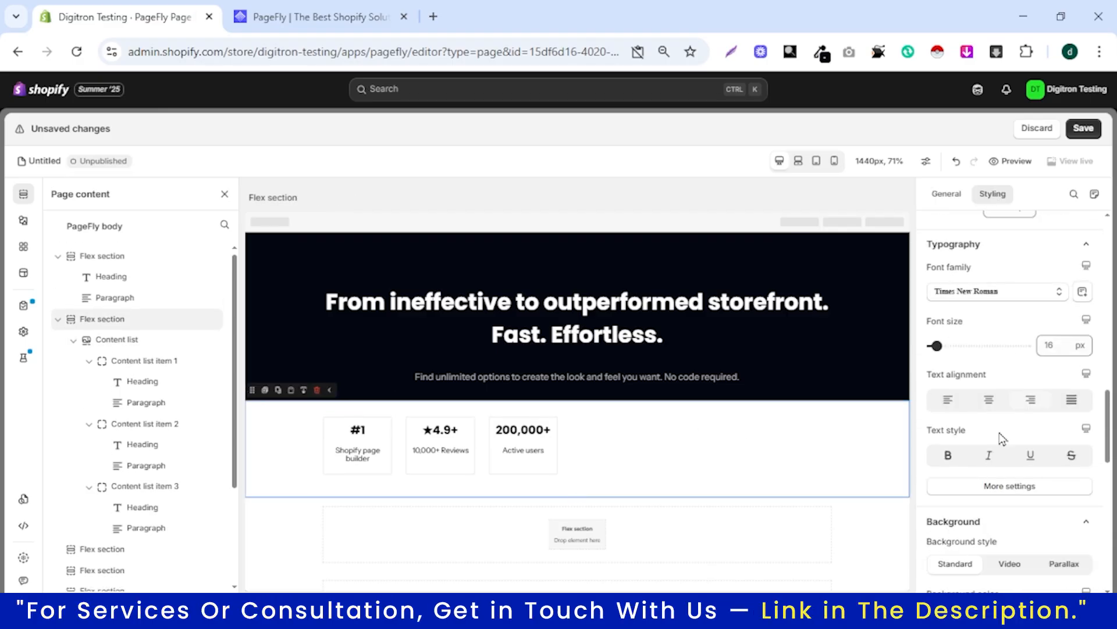
pyautogui.scroll(10, 997, 428)
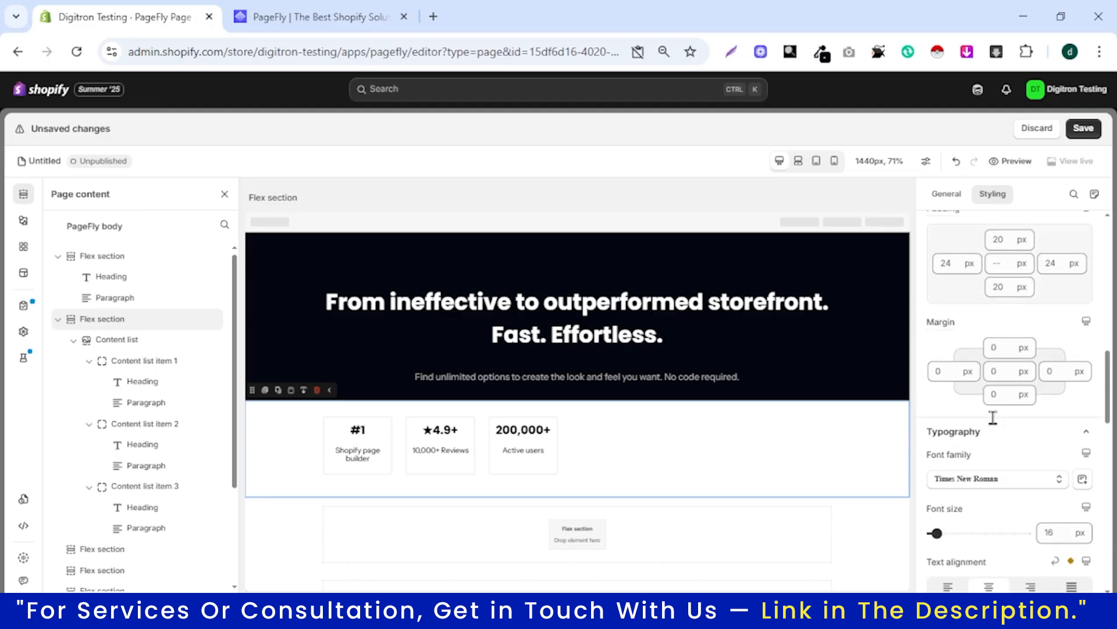
pyautogui.scroll(-4, 994, 419)
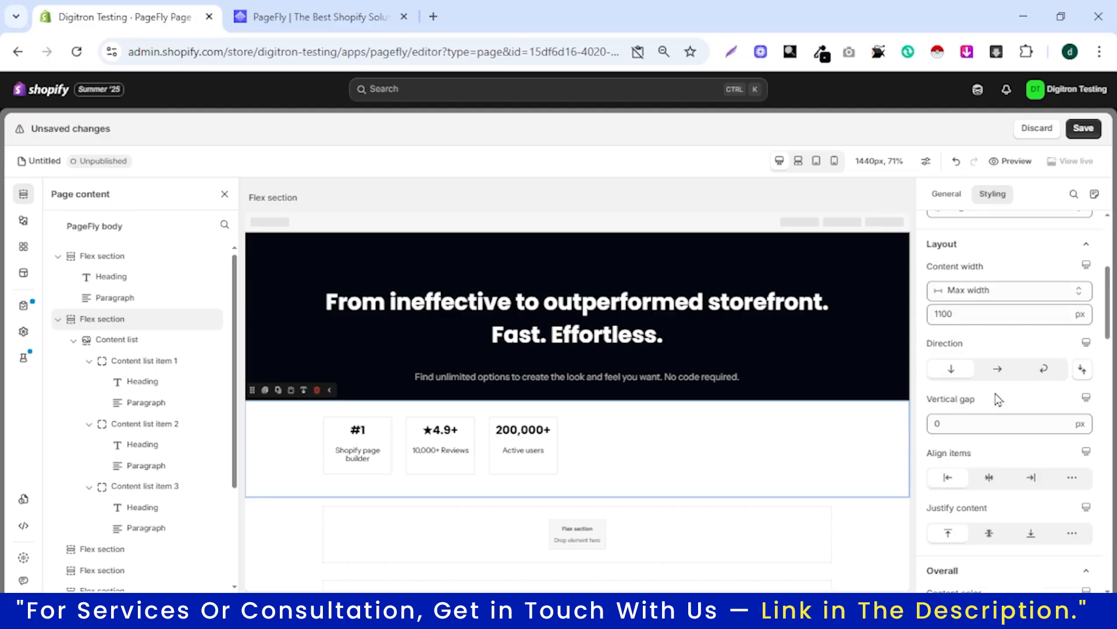
pyautogui.click(990, 478)
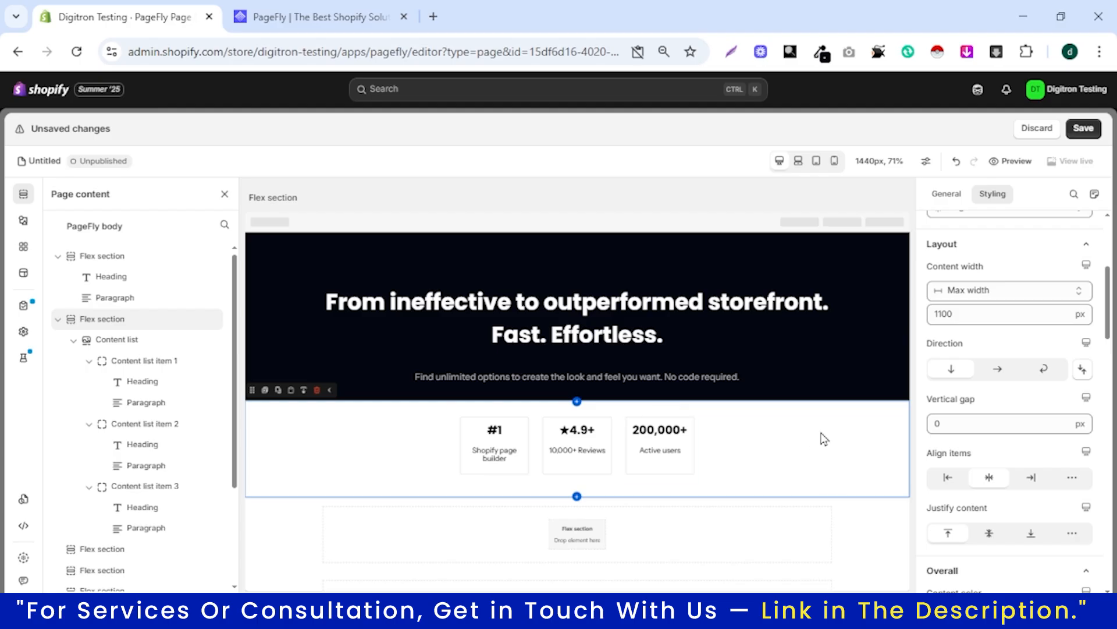
pyautogui.click(868, 336)
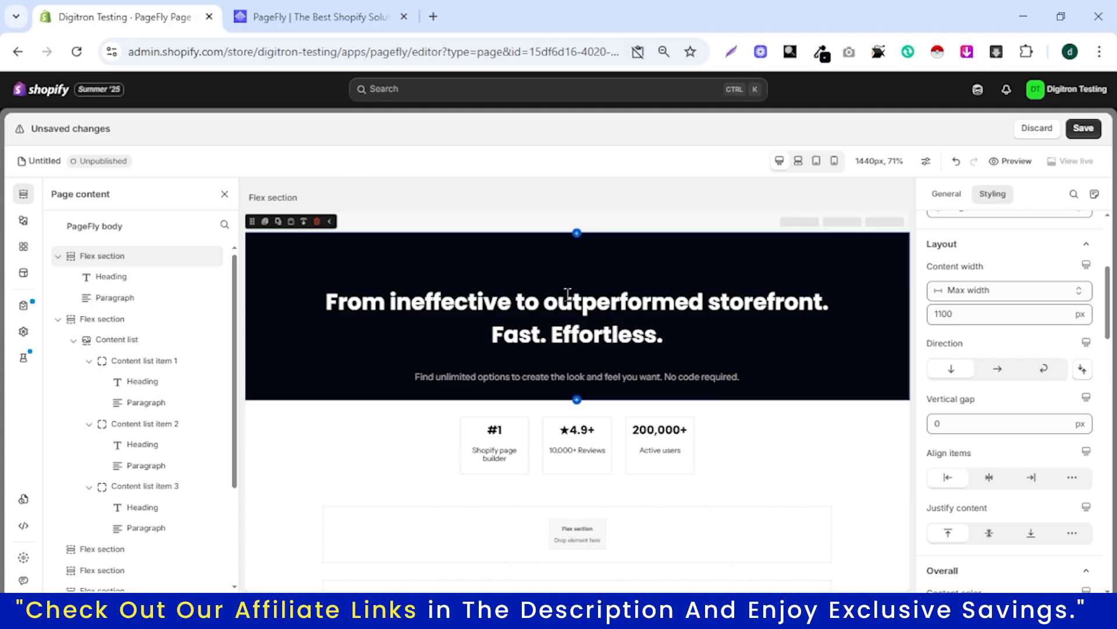
pyautogui.scroll(-5, 966, 411)
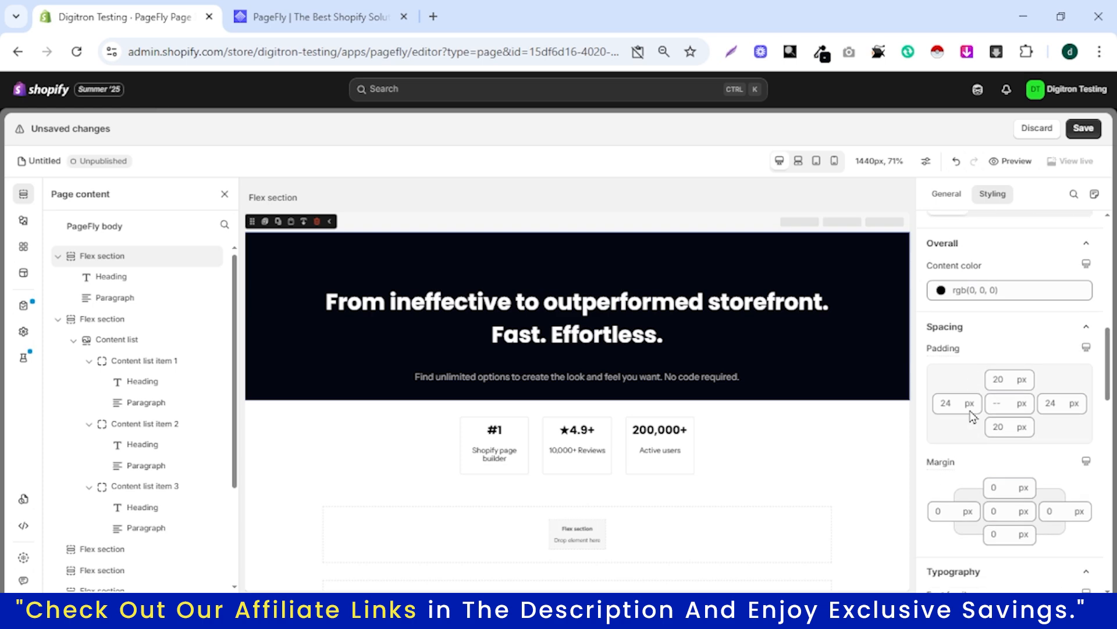
pyautogui.click(977, 289)
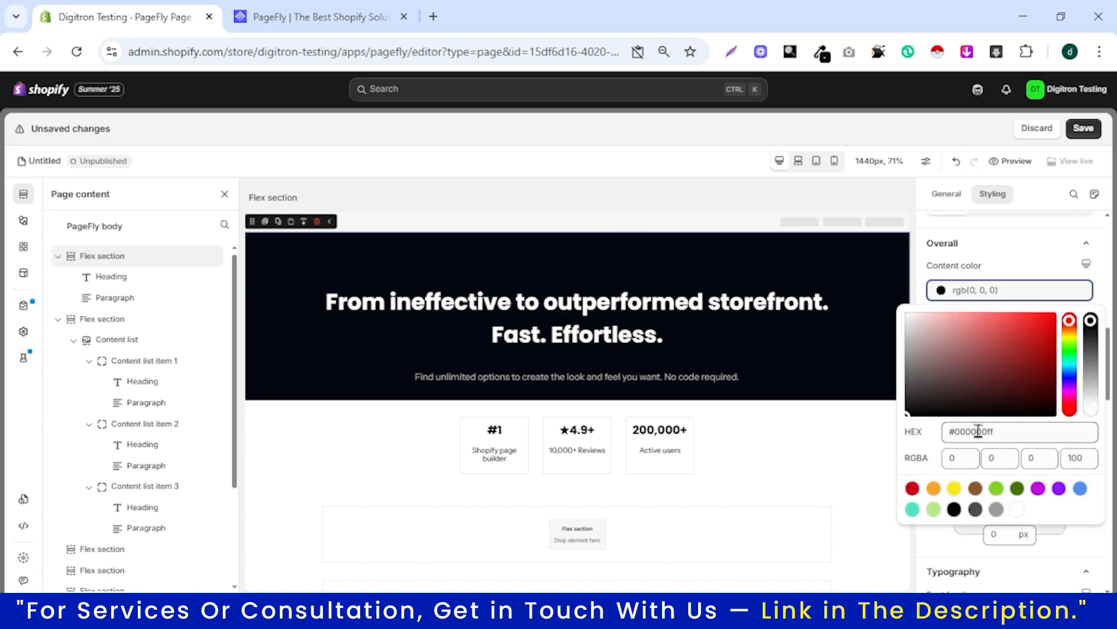
# Set the background color of the flex section containing the stats row to black.
pyautogui.click(794, 435)
pyautogui.scroll(-10, 978, 388)
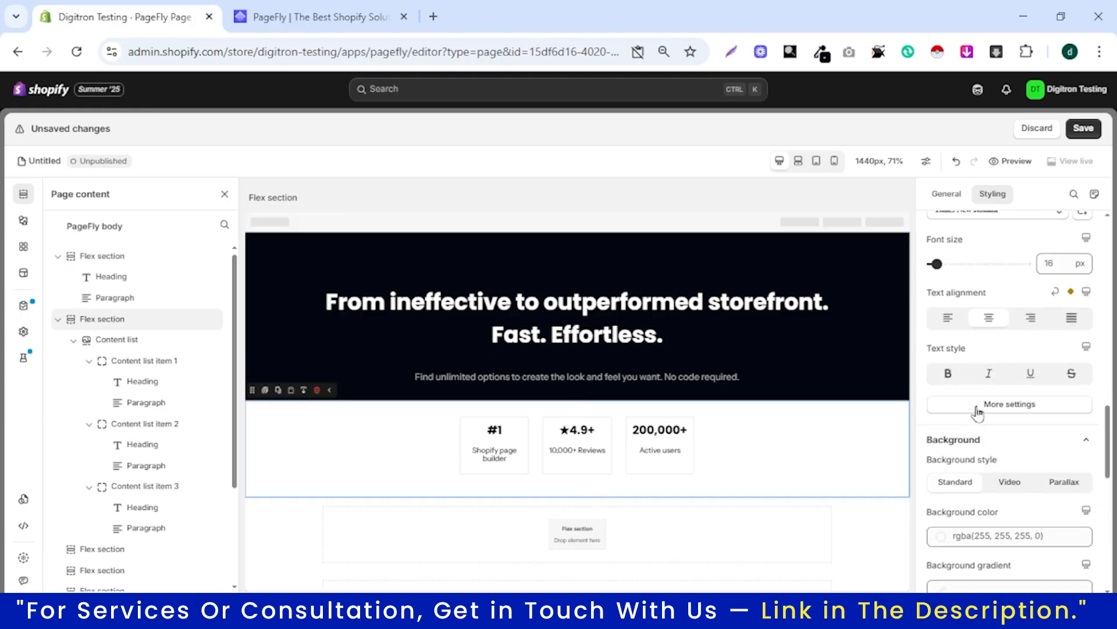
pyautogui.scroll(4, 977, 410)
pyautogui.scroll(8, 978, 407)
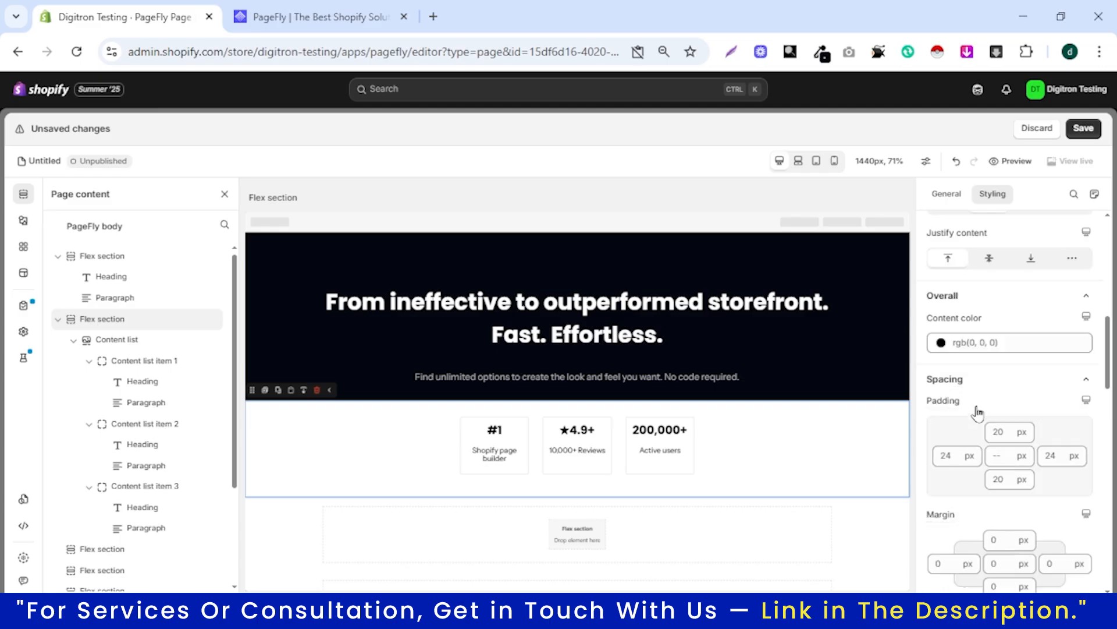
pyautogui.click(975, 371)
pyautogui.click(995, 419)
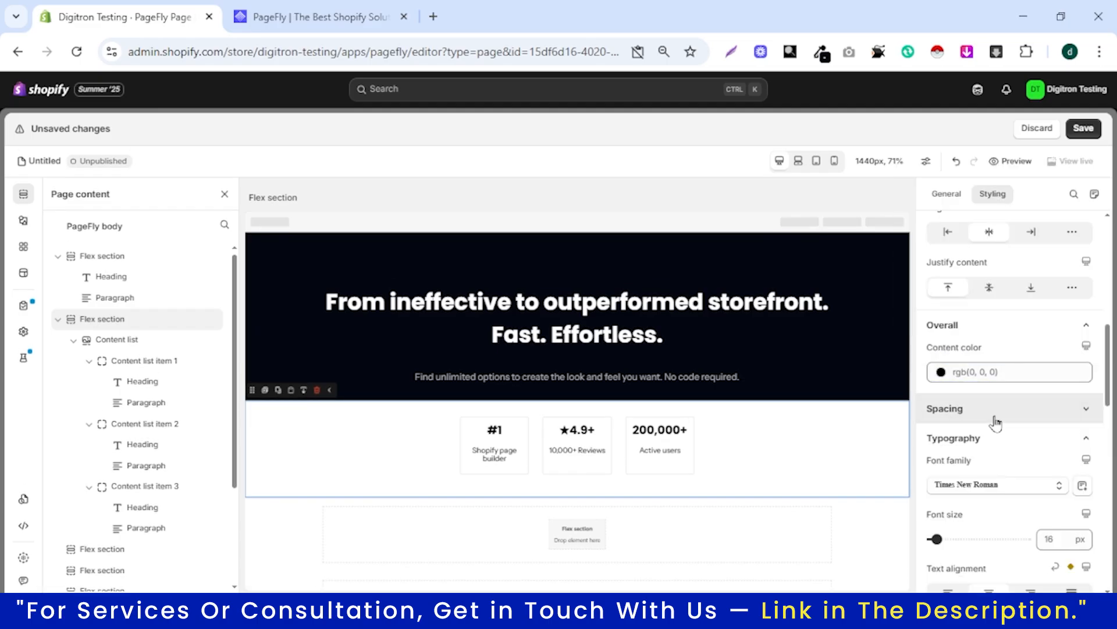
pyautogui.scroll(-5, 997, 424)
pyautogui.scroll(-5, 997, 424)
pyautogui.click(993, 371)
pyautogui.click(955, 343)
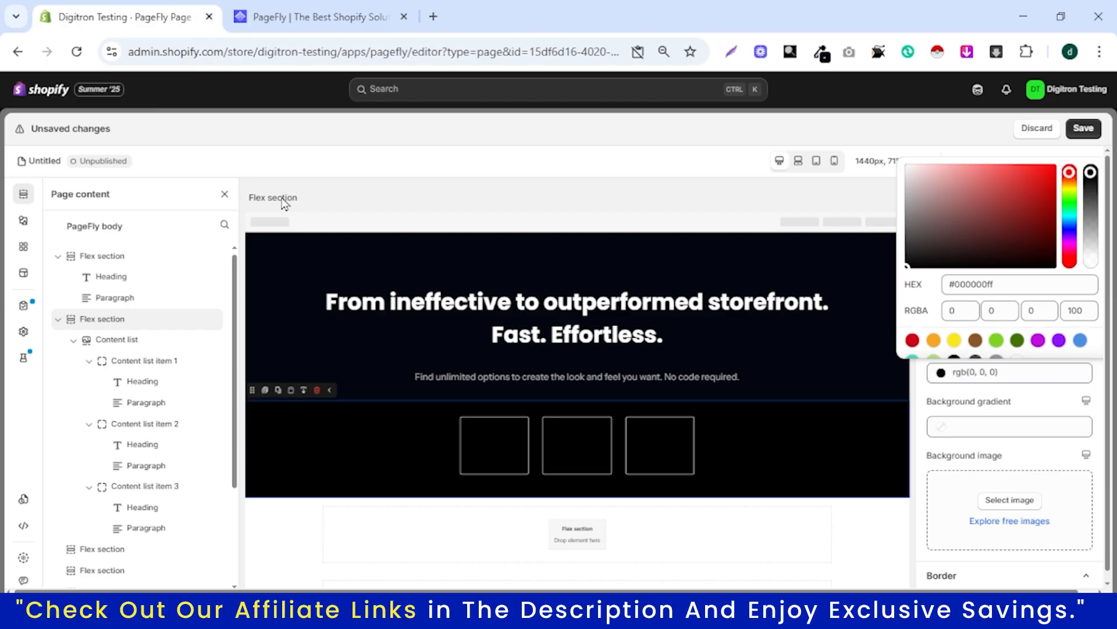
# Sample the hero's dark background color on the PageFly homepage with the browser's color picker extension.
pyautogui.click(317, 17)
pyautogui.click(823, 52)
pyautogui.click(324, 399)
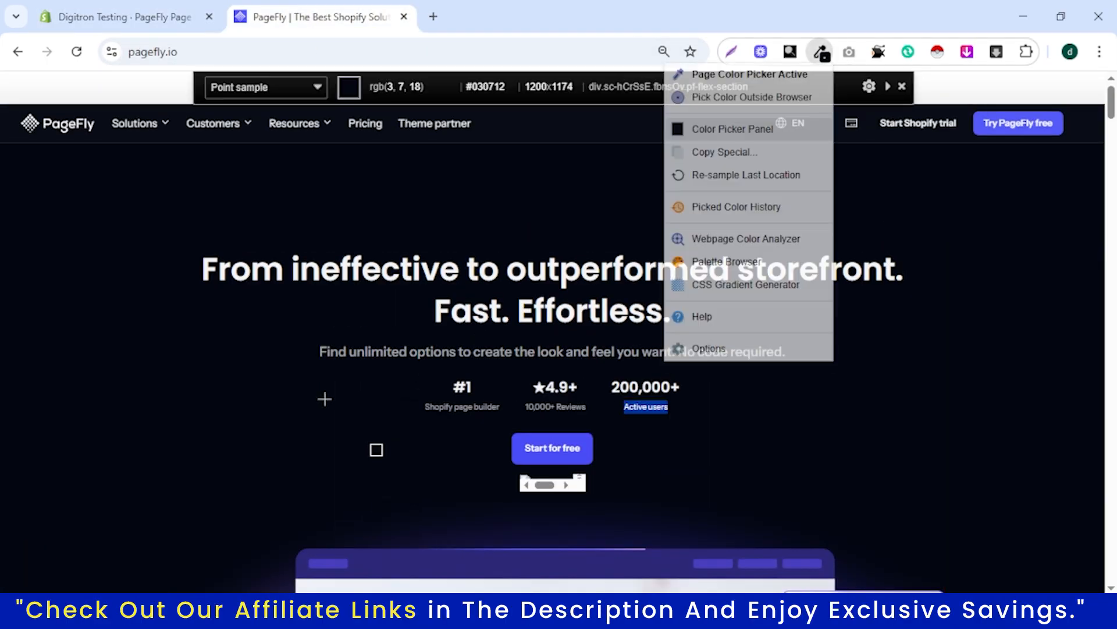
# Set the stats flex section's background color to #030712 in the PageFly editor.
pyautogui.click(108, 19)
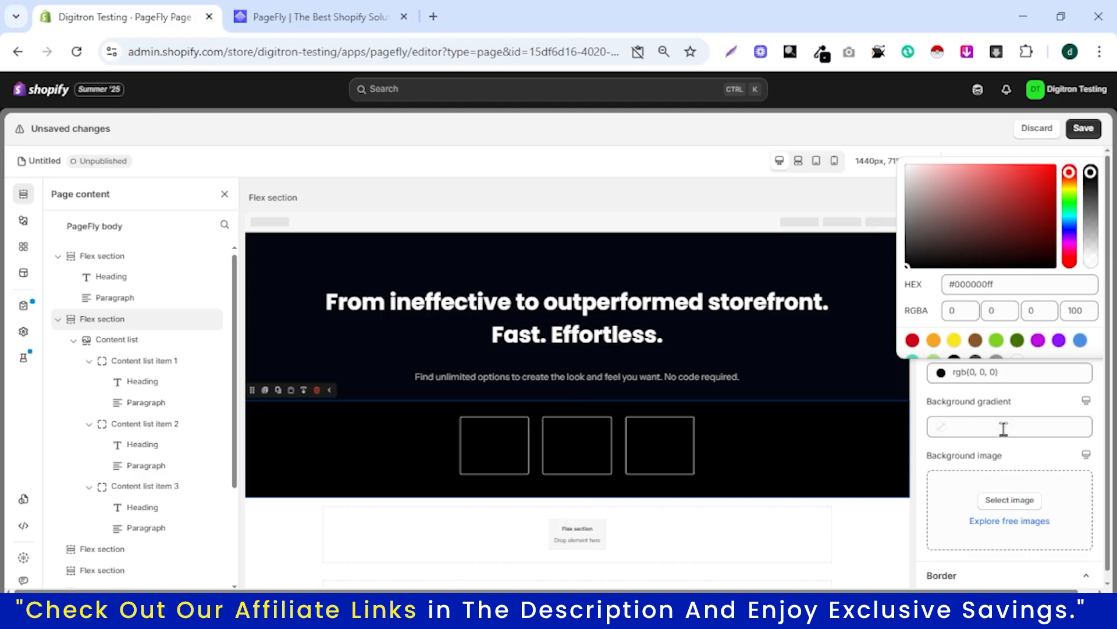
pyautogui.click(973, 428)
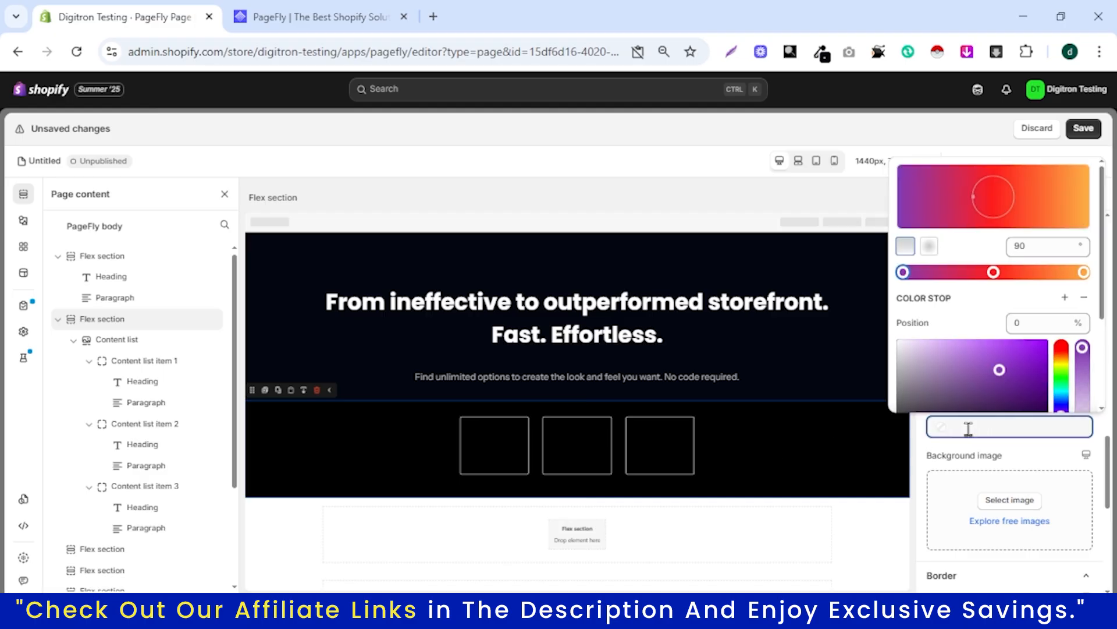
pyautogui.click(918, 455)
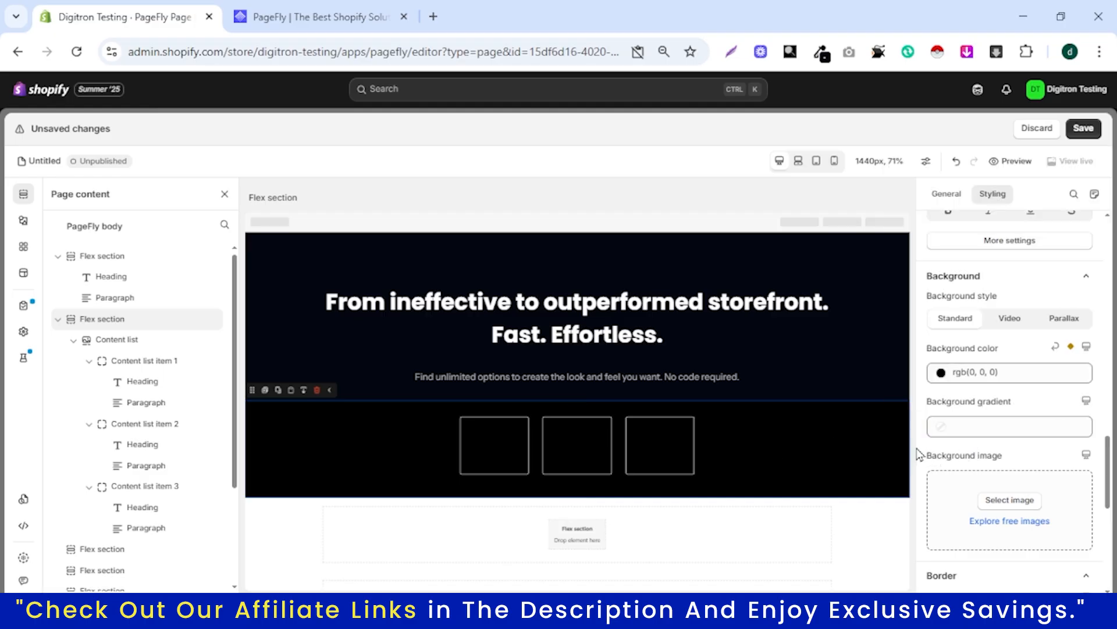
pyautogui.click(971, 367)
pyautogui.click(973, 284)
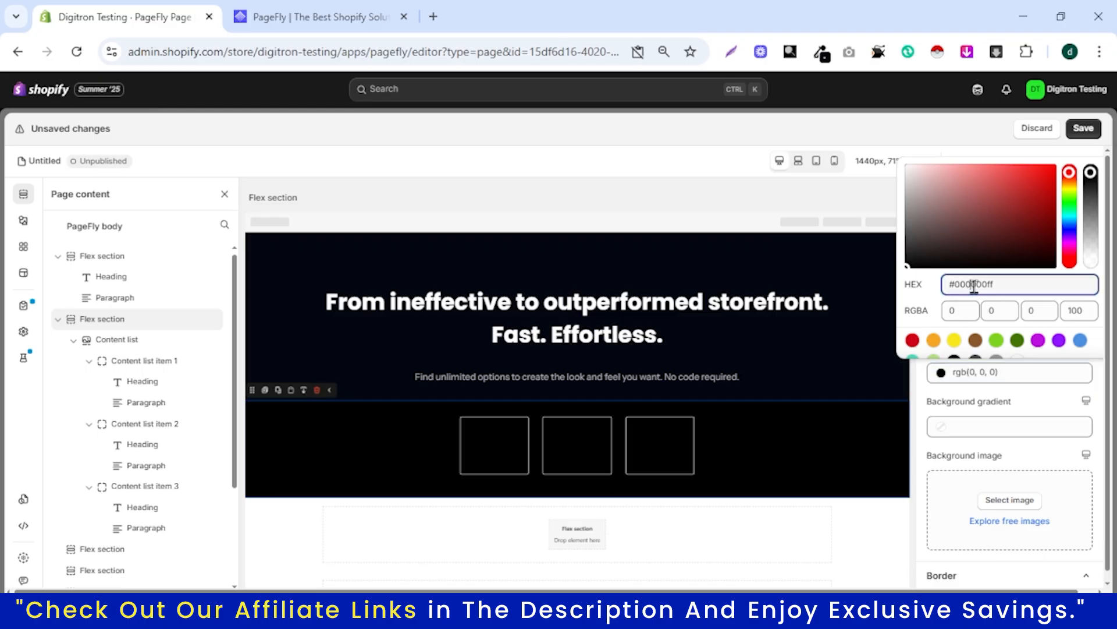
pyautogui.press('Return')
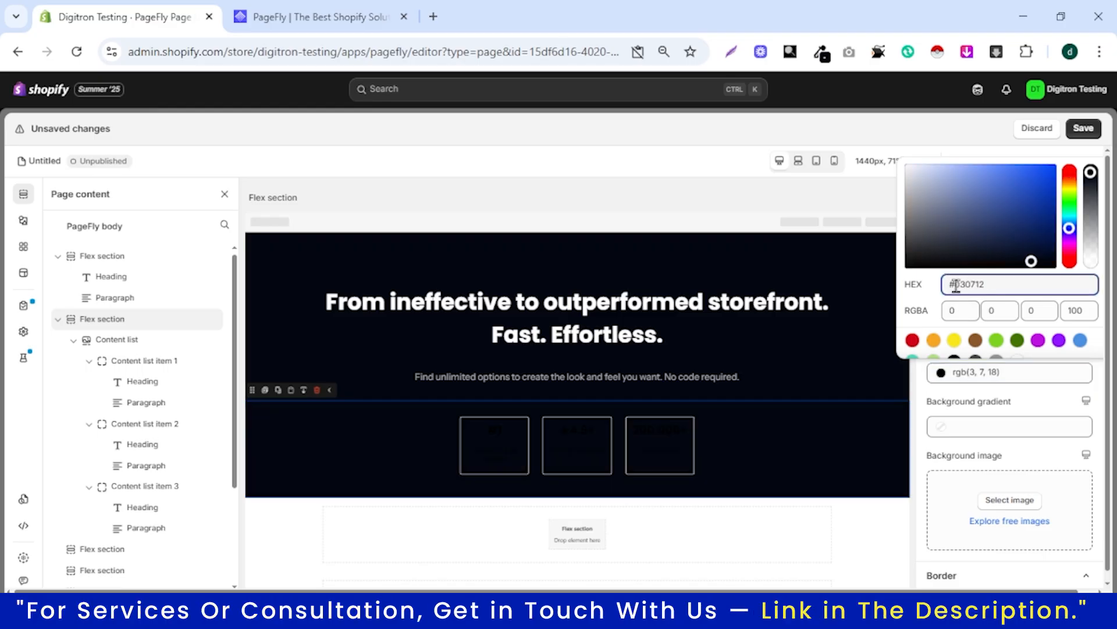
# Set the content color of the stats row's headings to white through the heading in content list item 2.
pyautogui.click(568, 431)
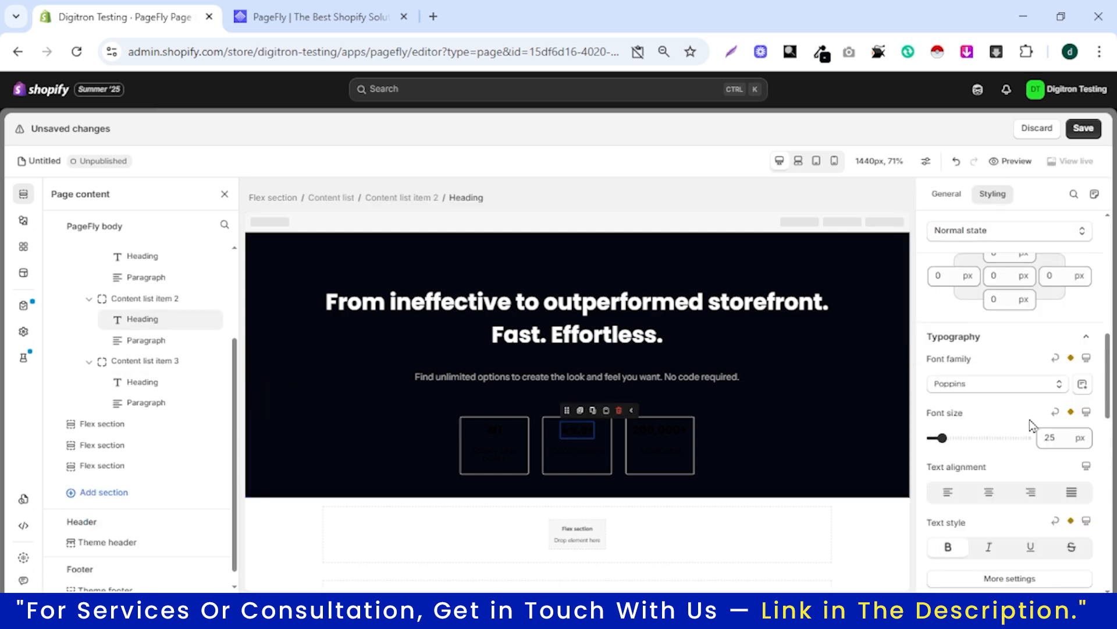
pyautogui.scroll(-3, 1010, 427)
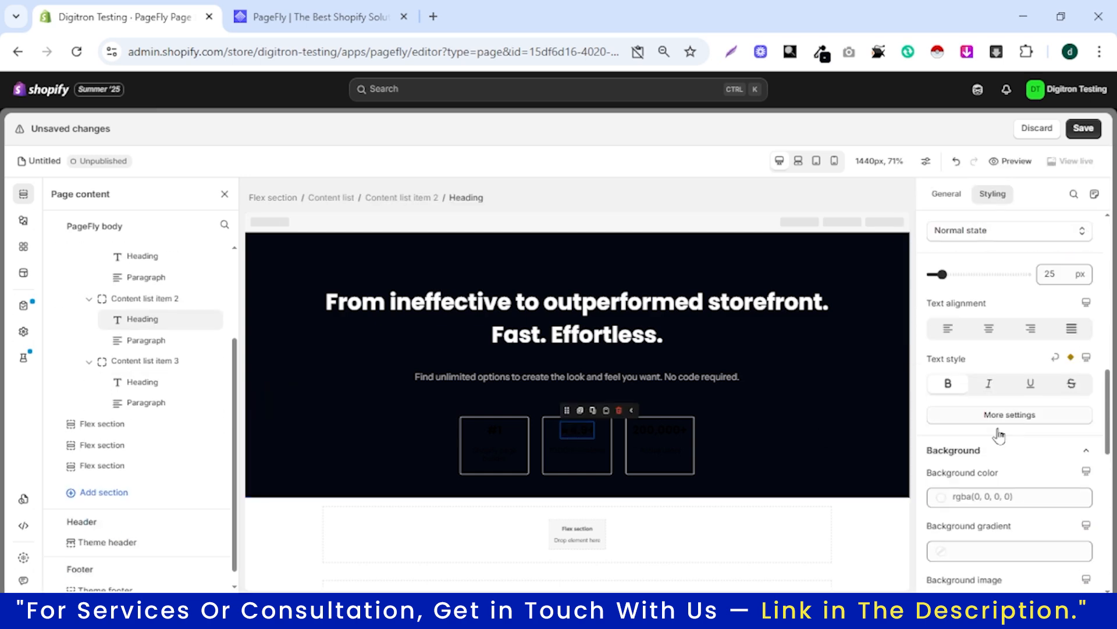
pyautogui.scroll(-3, 999, 461)
pyautogui.scroll(7, 993, 461)
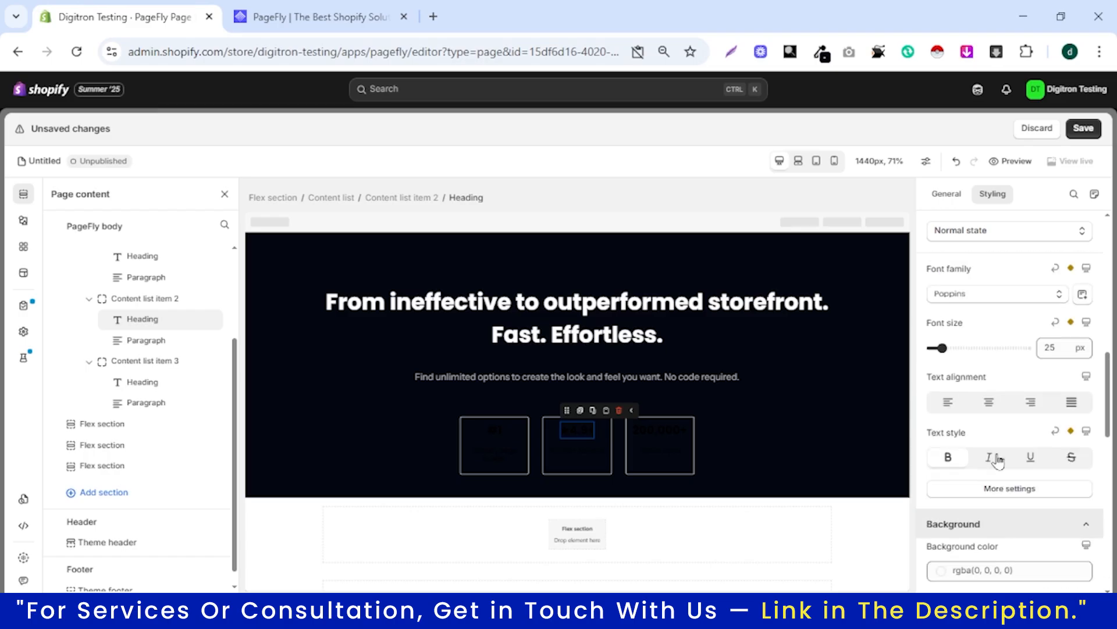
pyautogui.scroll(5, 992, 461)
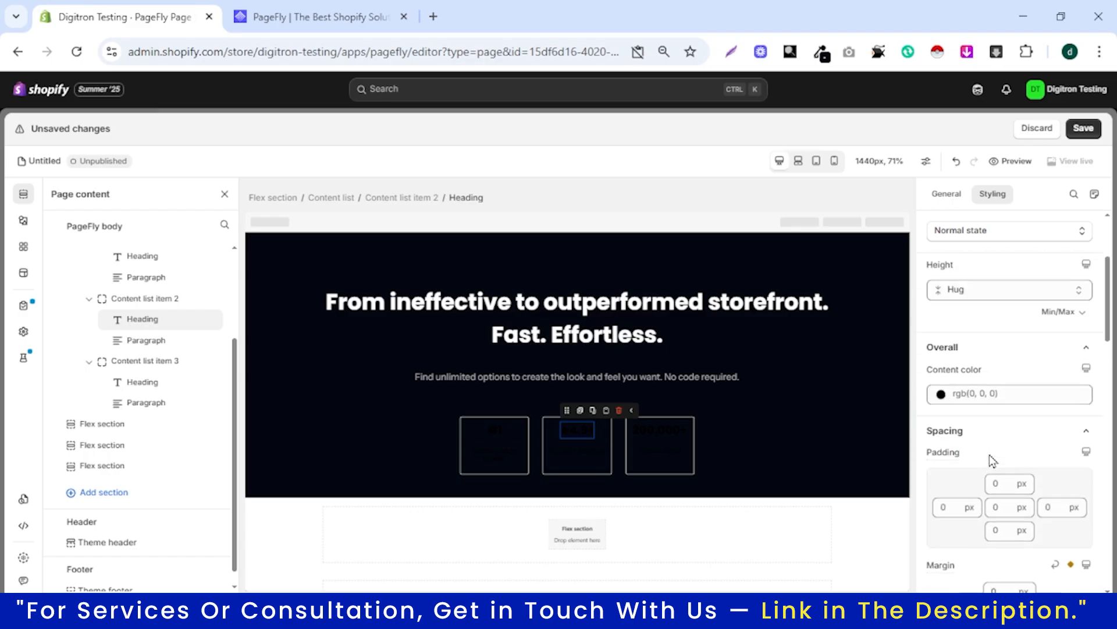
pyautogui.click(990, 464)
pyautogui.click(1017, 434)
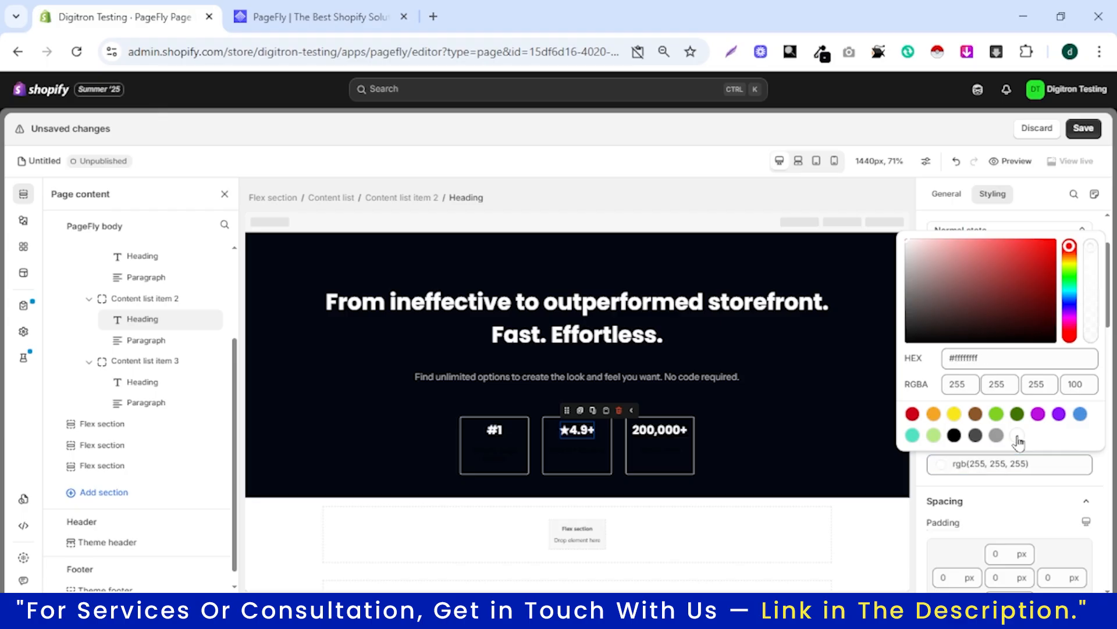
# Set the content color of the stats row's paragraphs to white through the paragraph in content list item 3.
pyautogui.click(664, 453)
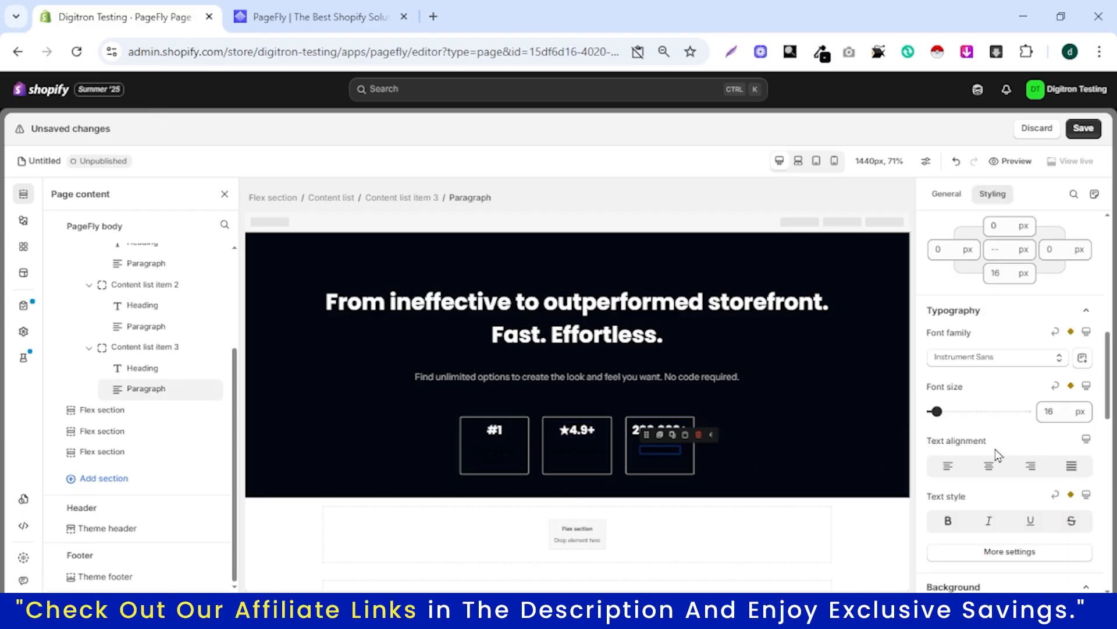
pyautogui.scroll(5, 1005, 444)
pyautogui.scroll(1, 1005, 444)
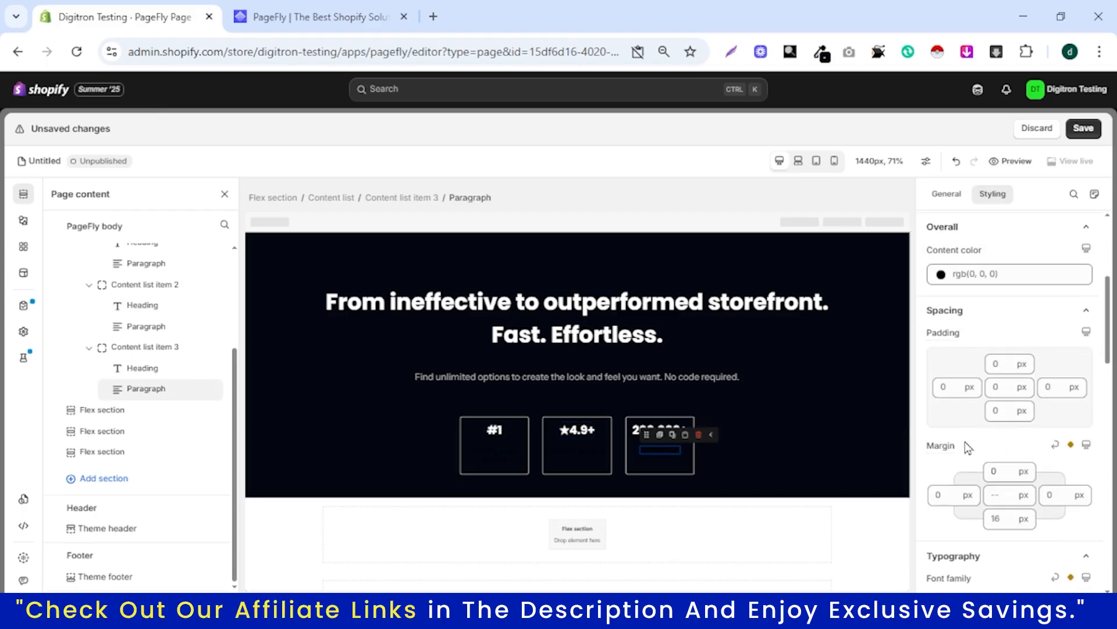
pyautogui.scroll(3, 967, 447)
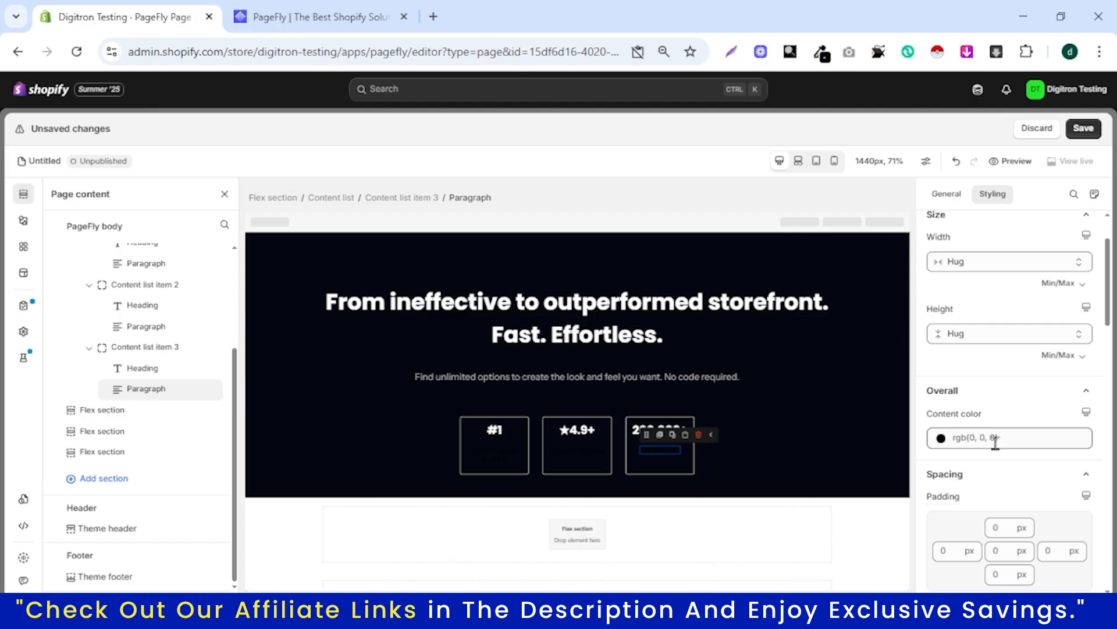
pyautogui.scroll(2, 988, 436)
pyautogui.scroll(-5, 986, 437)
pyautogui.scroll(-12, 987, 438)
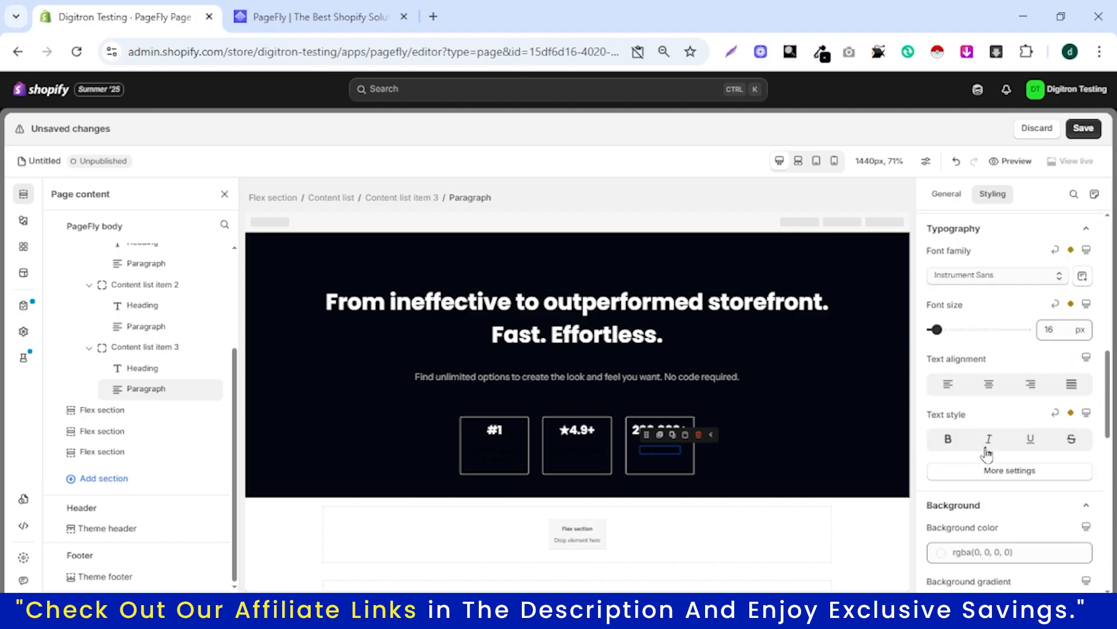
pyautogui.scroll(13, 987, 463)
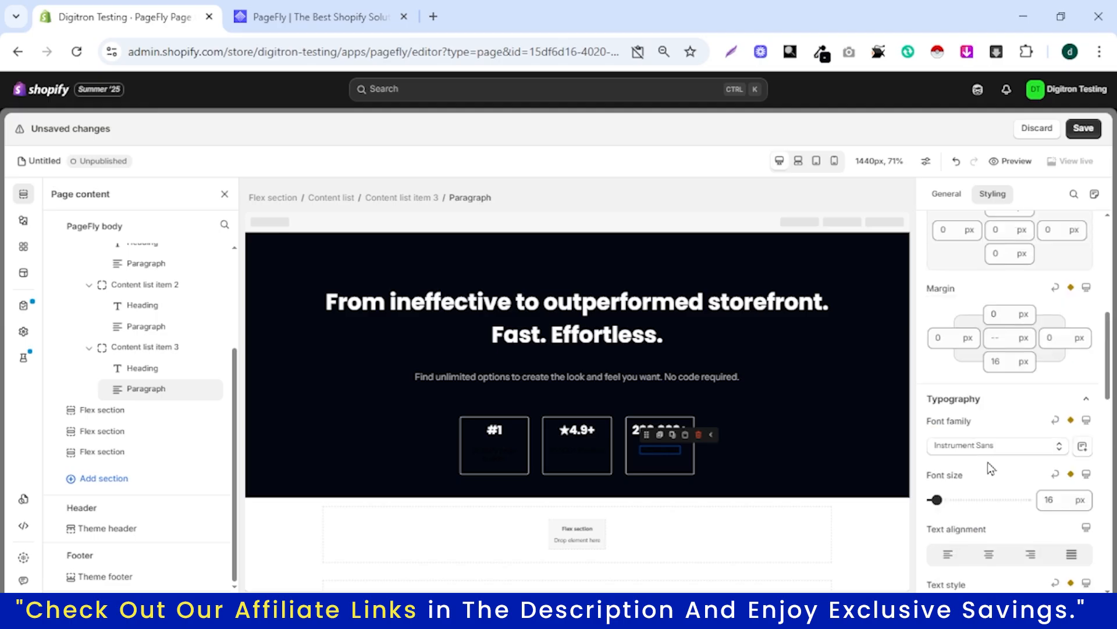
pyautogui.scroll(-3, 987, 462)
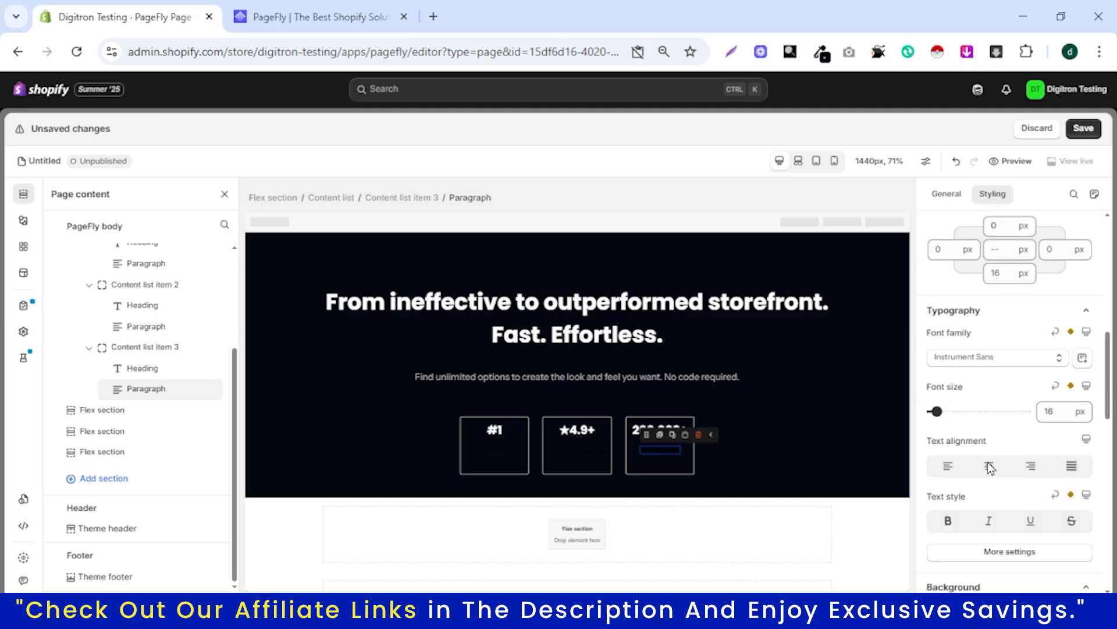
pyautogui.click(947, 194)
pyautogui.click(985, 198)
pyautogui.scroll(3, 993, 361)
pyautogui.scroll(-6, 993, 374)
pyautogui.scroll(-10, 971, 388)
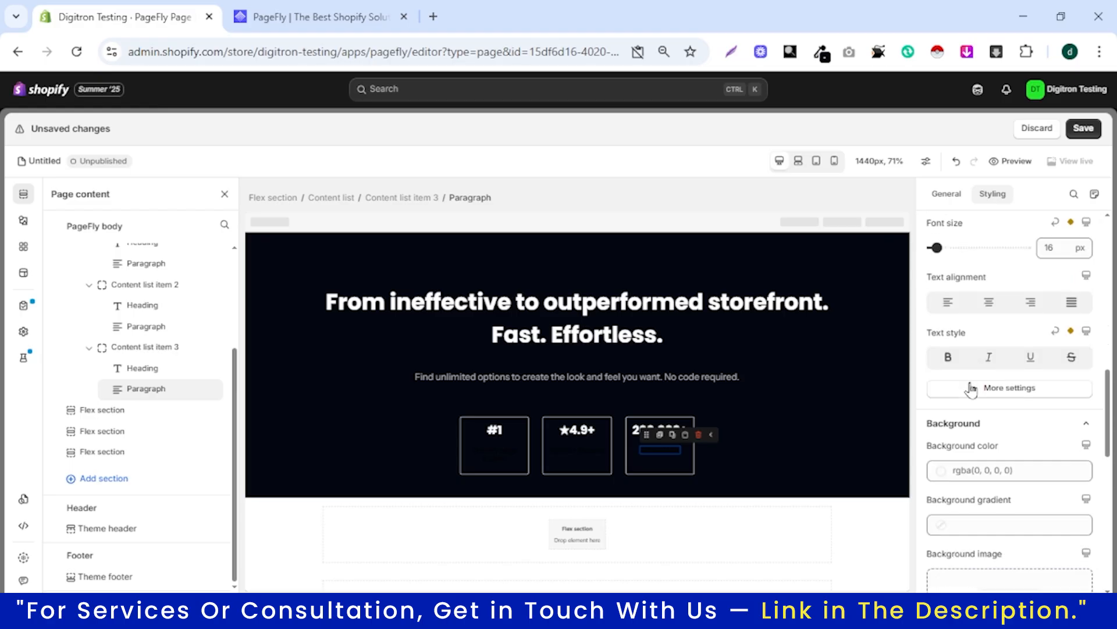
pyautogui.scroll(8, 982, 388)
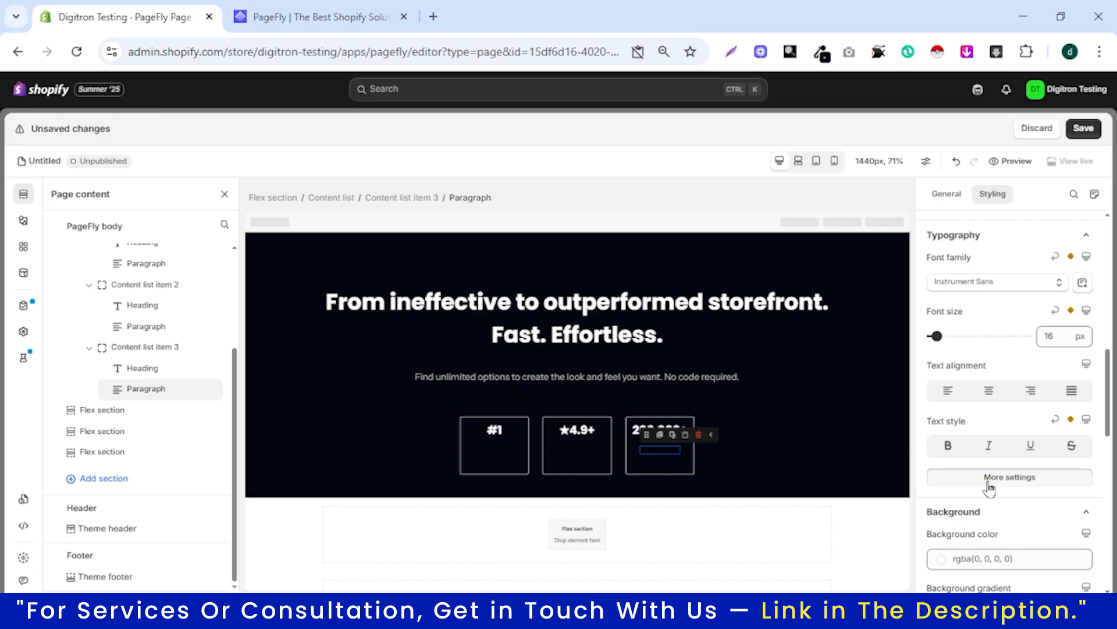
pyautogui.click(989, 486)
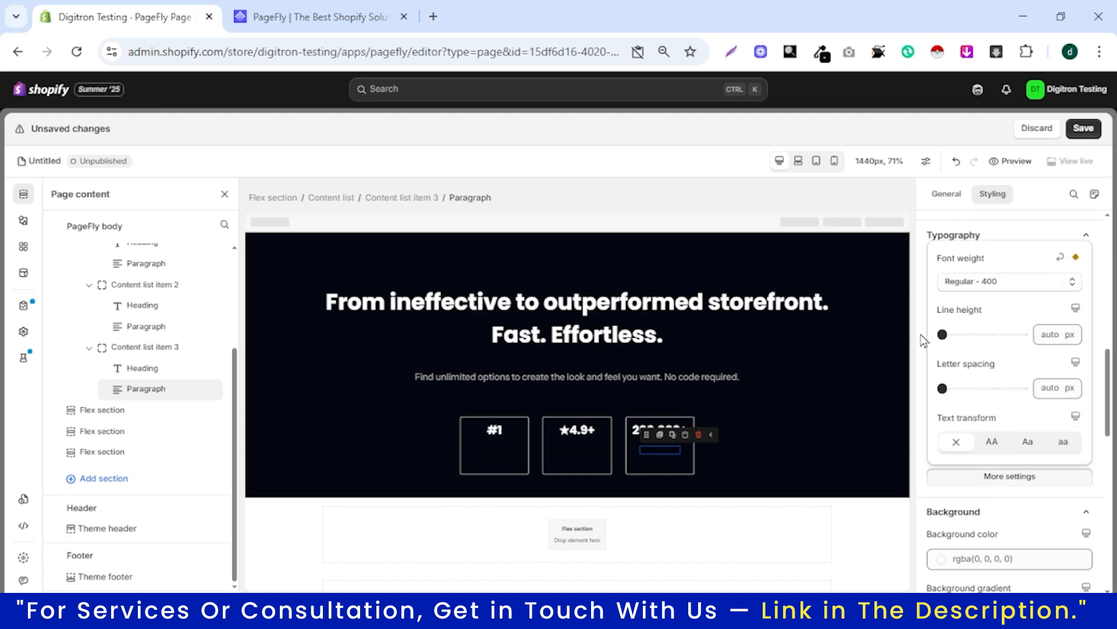
pyautogui.scroll(6, 990, 407)
pyautogui.click(989, 361)
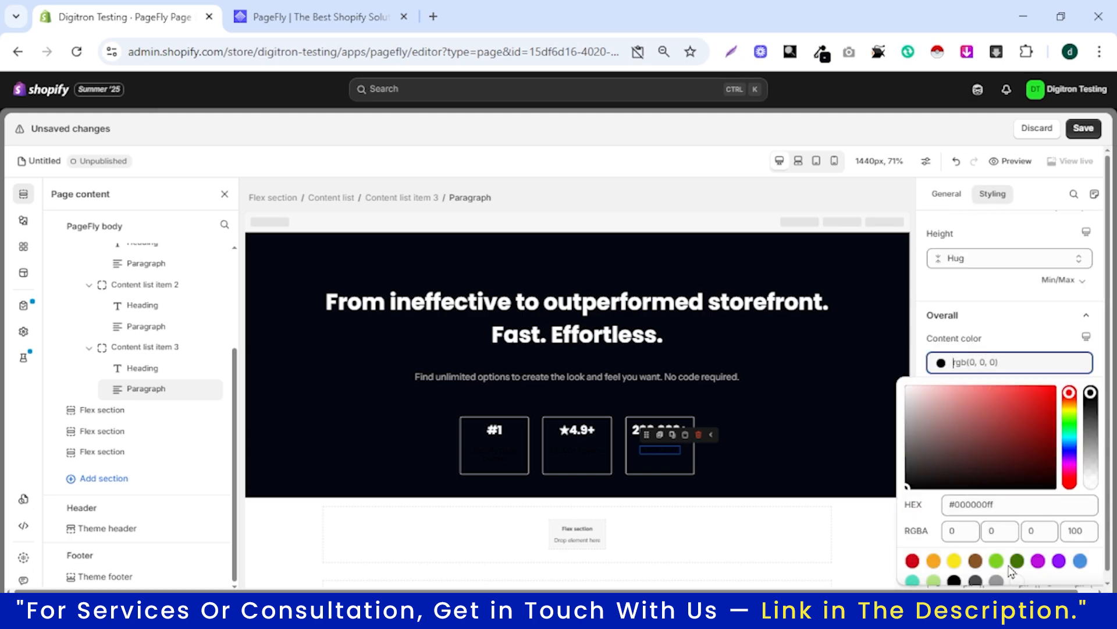
pyautogui.click(1016, 579)
# Remove the border from the stats row's content list items by setting content list item 3's border style to none.
pyautogui.click(685, 472)
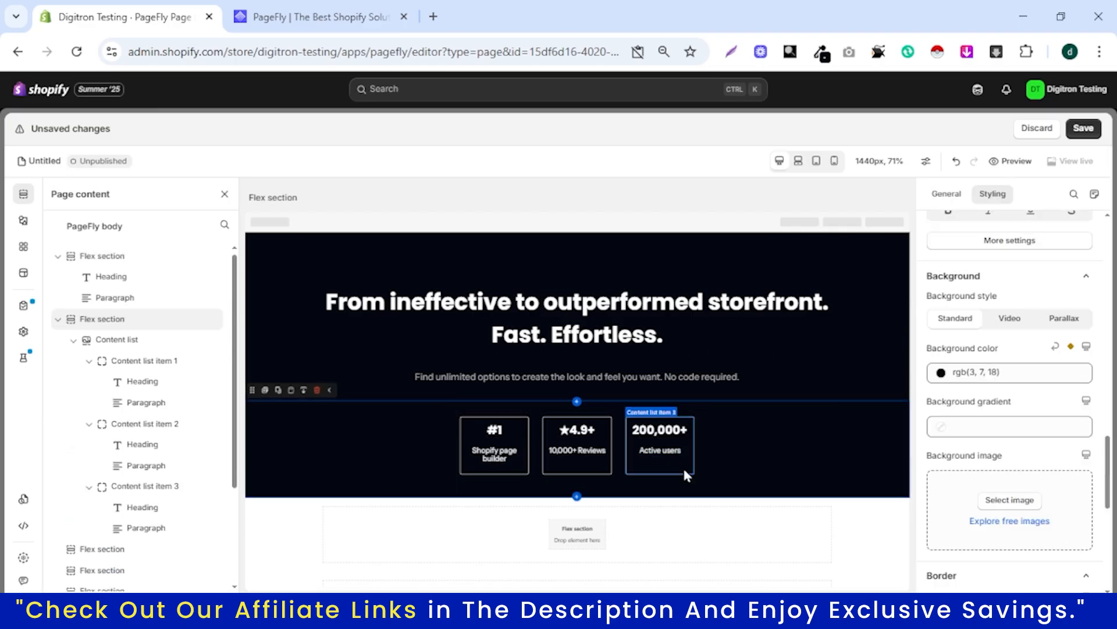
pyautogui.click(685, 473)
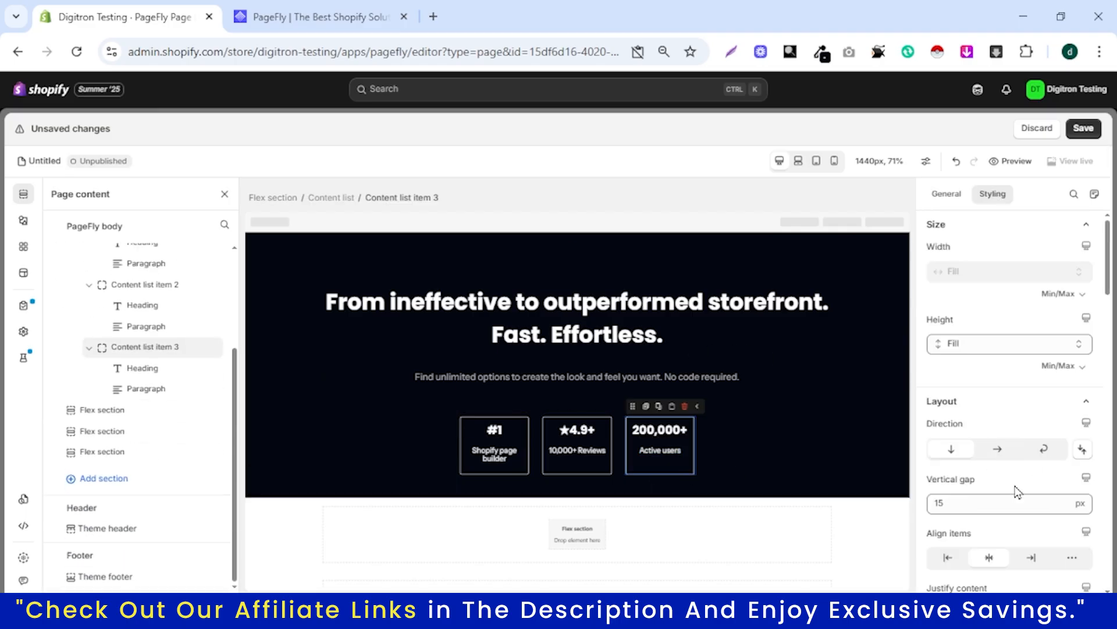
pyautogui.scroll(-4, 1018, 492)
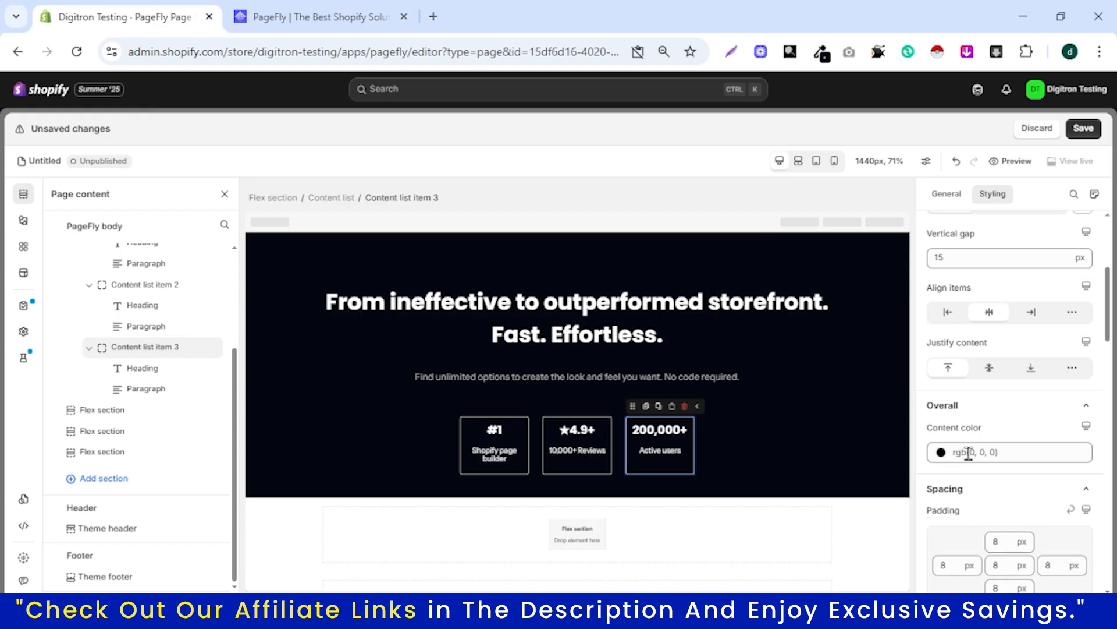
pyautogui.scroll(-6, 1001, 486)
pyautogui.scroll(-7, 992, 483)
pyautogui.scroll(-3, 997, 464)
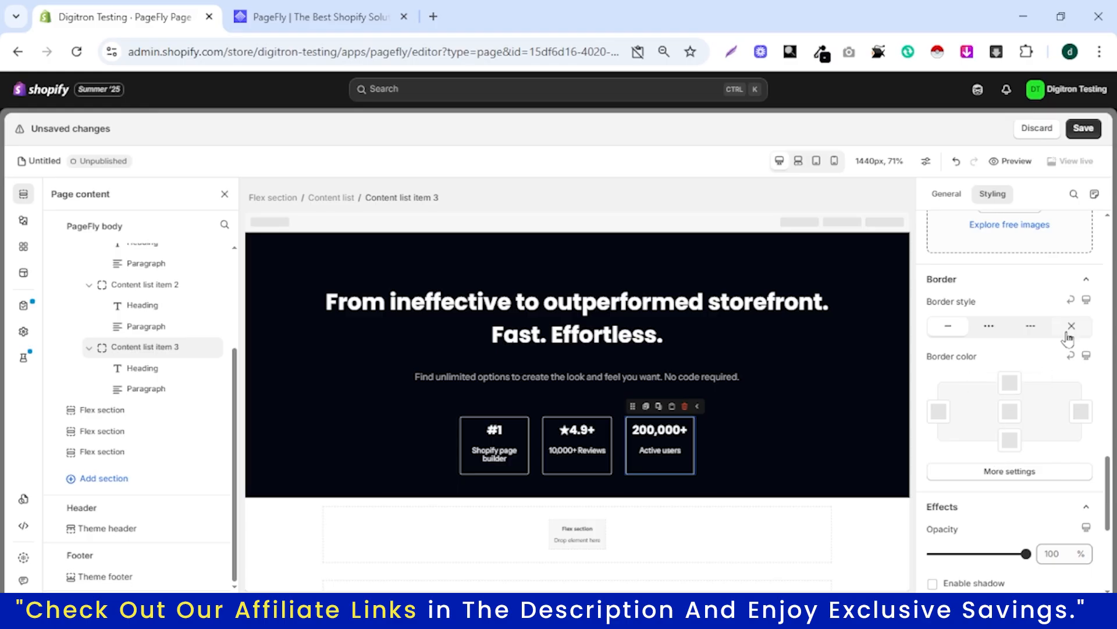
pyautogui.click(1071, 326)
pyautogui.click(821, 428)
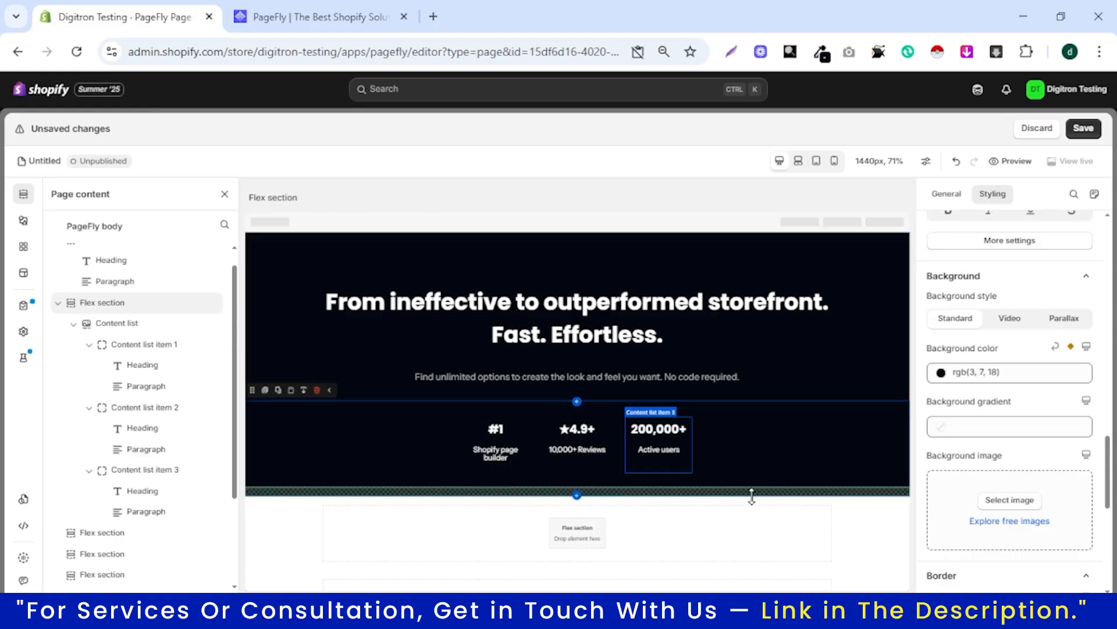
# Check the hero layout on the PageFly homepage and add a Button element below the stats content list in the editor.
pyautogui.click(310, 12)
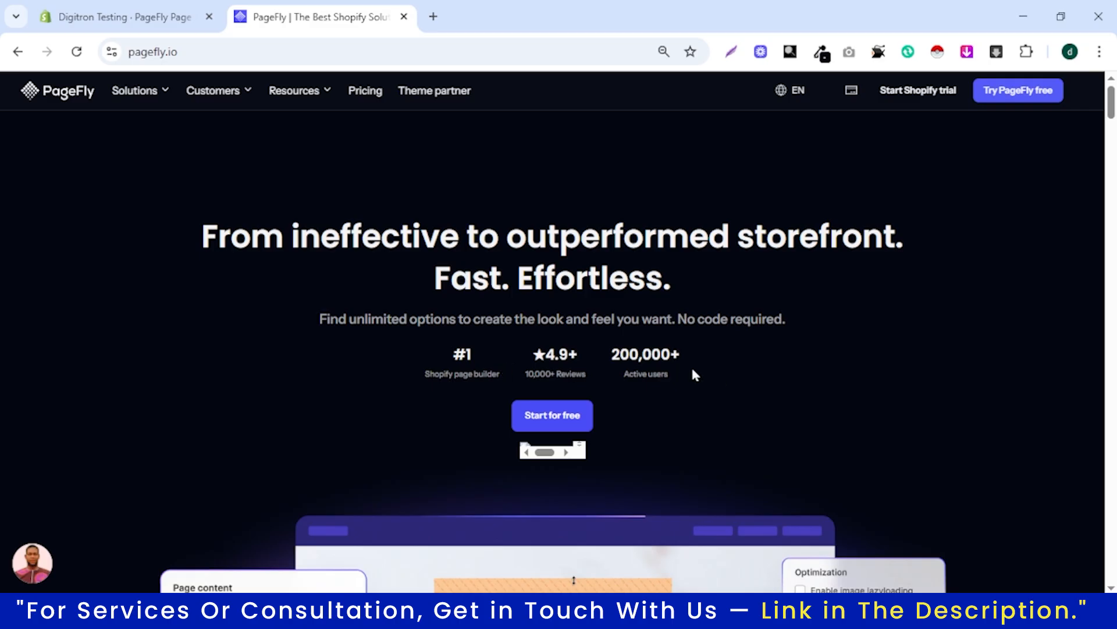
pyautogui.click(125, 15)
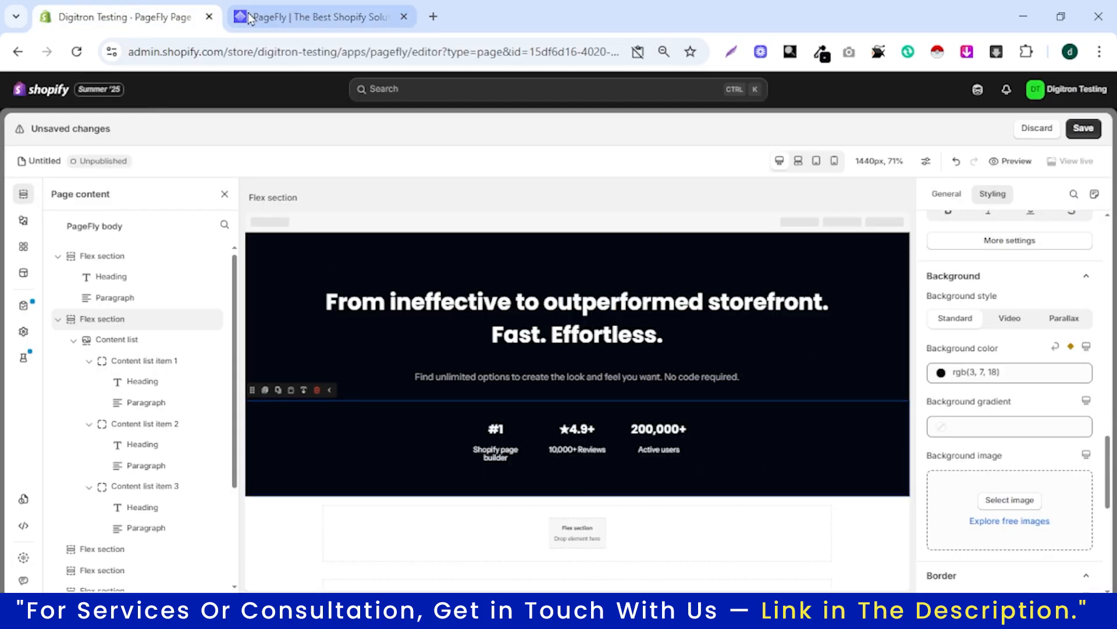
pyautogui.click(291, 6)
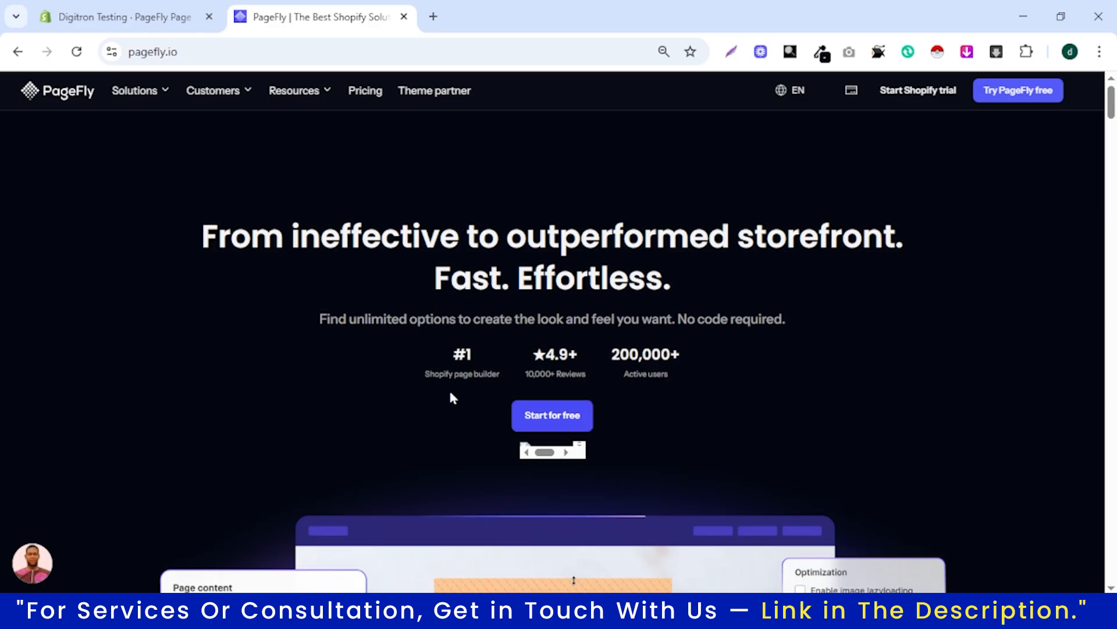
pyautogui.click(110, 23)
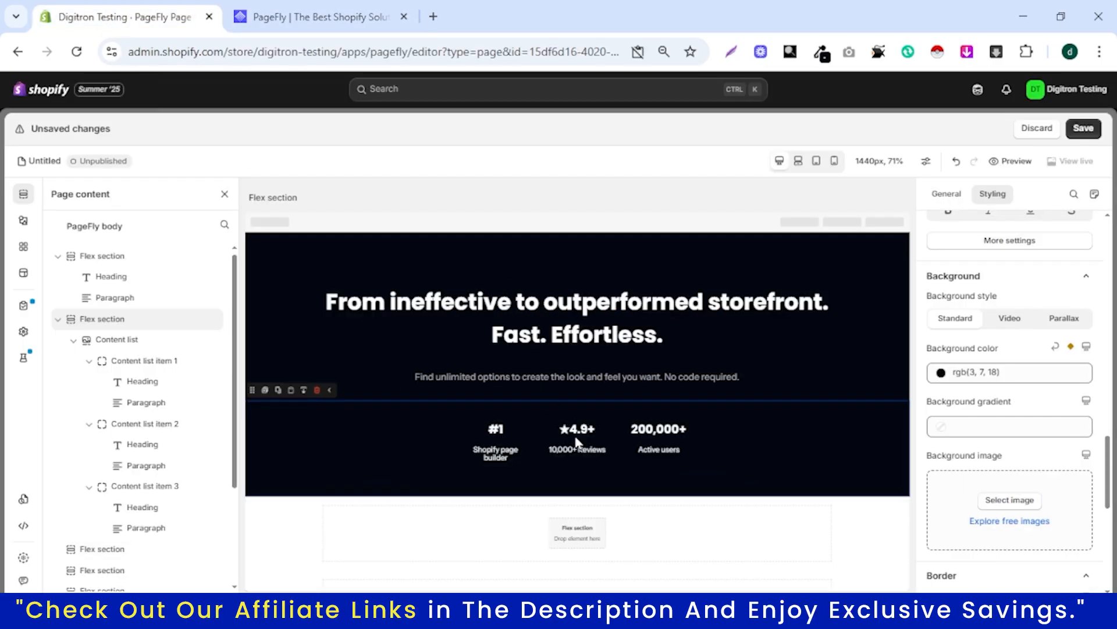
pyautogui.click(26, 224)
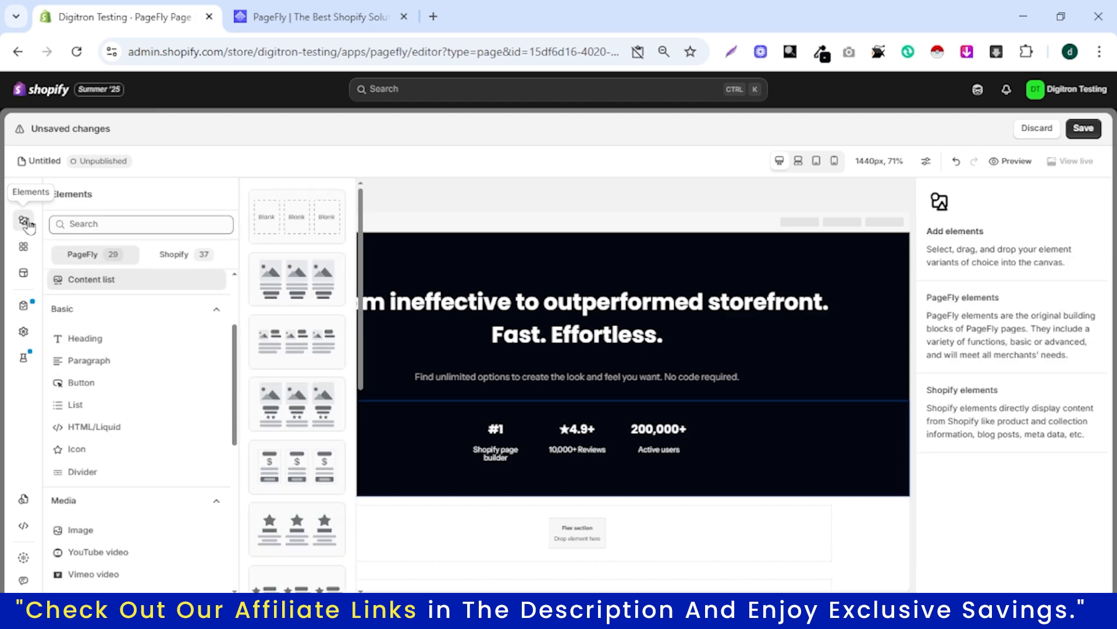
pyautogui.click(132, 395)
pyautogui.moveTo(298, 223); pyautogui.dragTo(585, 478)
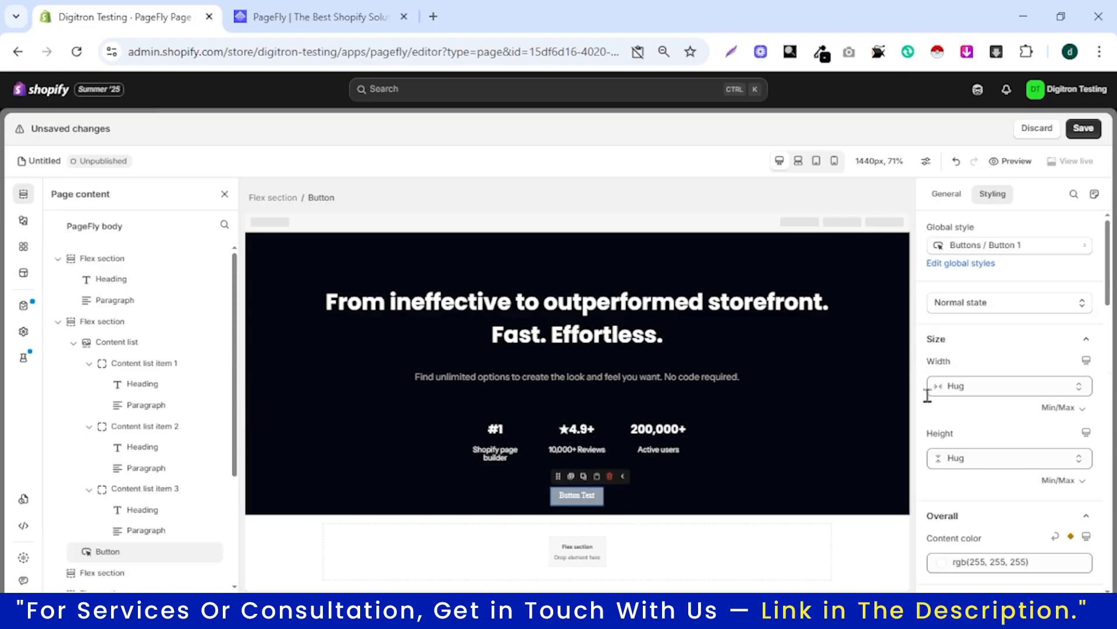
# Sample the "Start for free" button's blue color on the PageFly homepage with the browser's color picker extension.
pyautogui.click(326, 17)
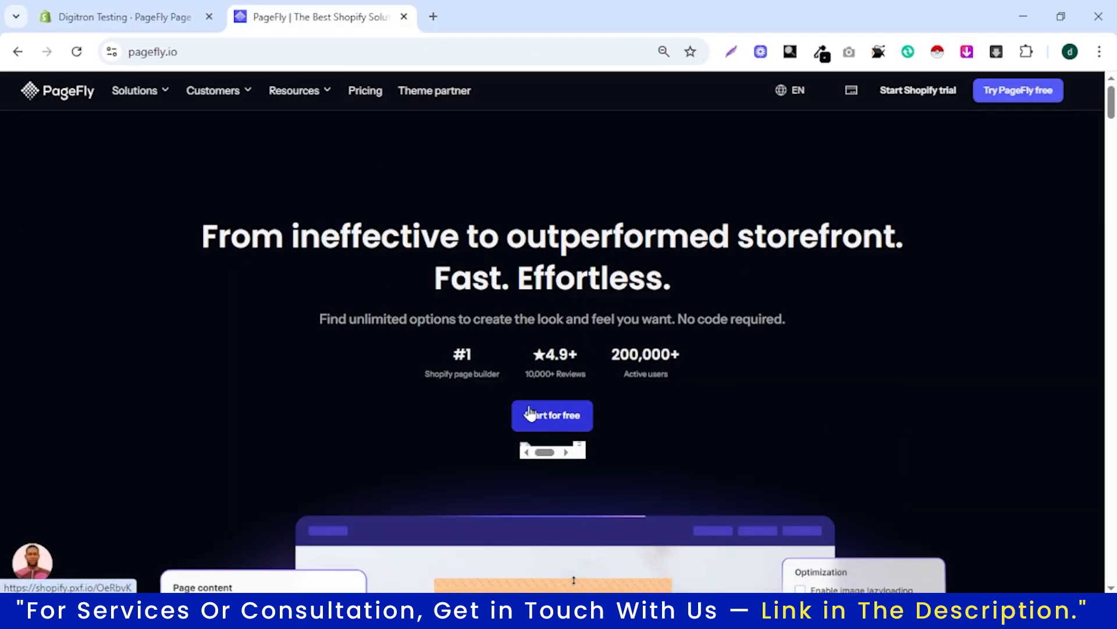
pyautogui.click(122, 12)
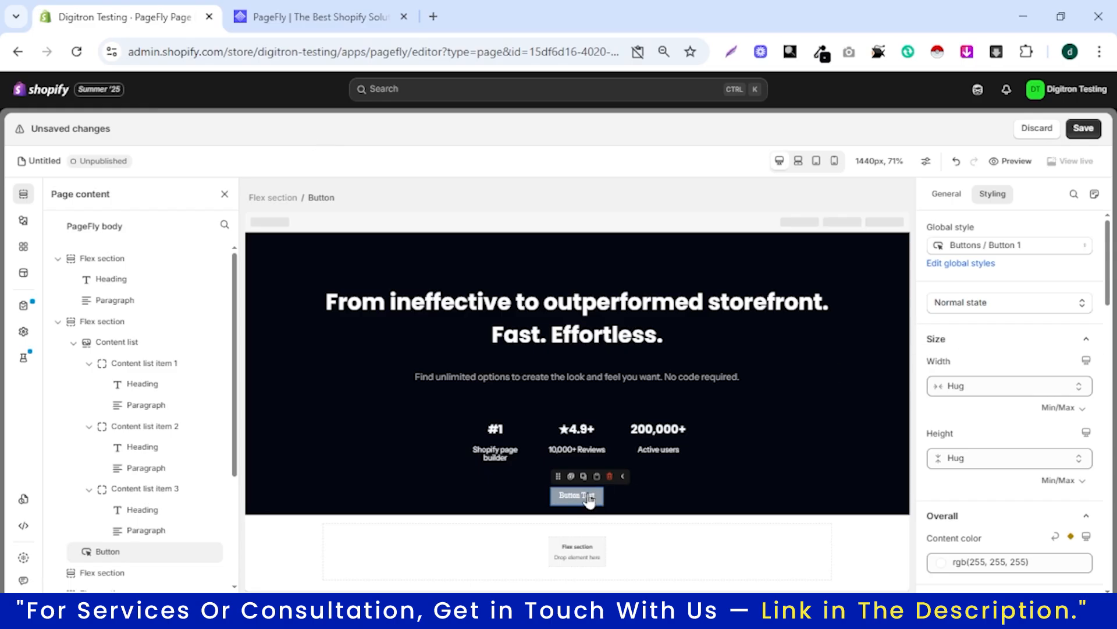
pyautogui.scroll(-10, 1013, 448)
pyautogui.scroll(-3, 1014, 448)
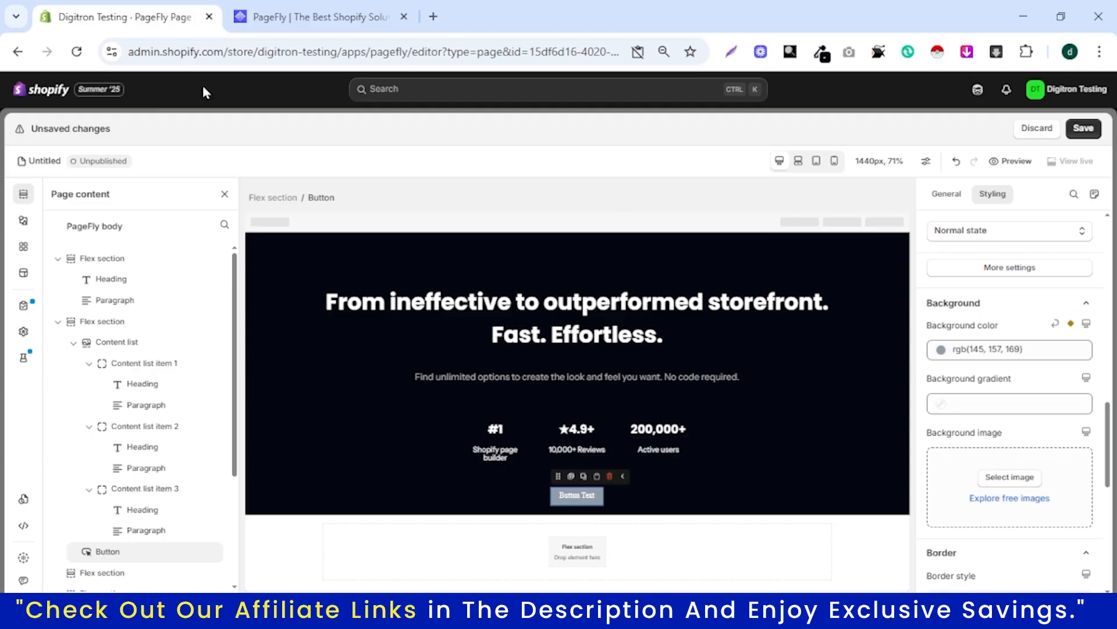
pyautogui.click(314, 16)
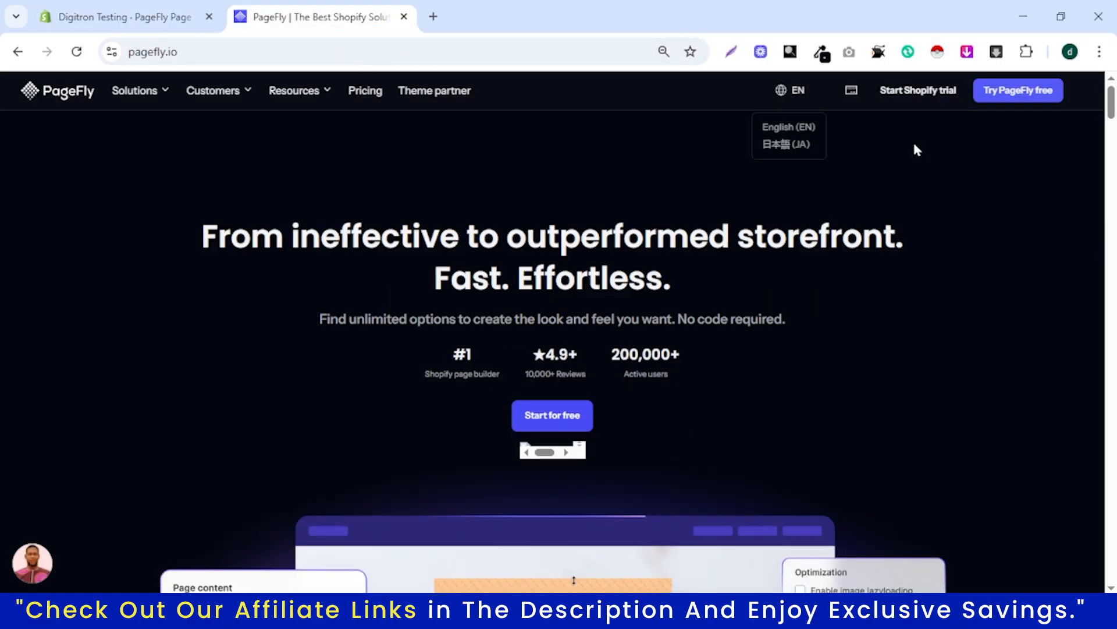
pyautogui.click(821, 54)
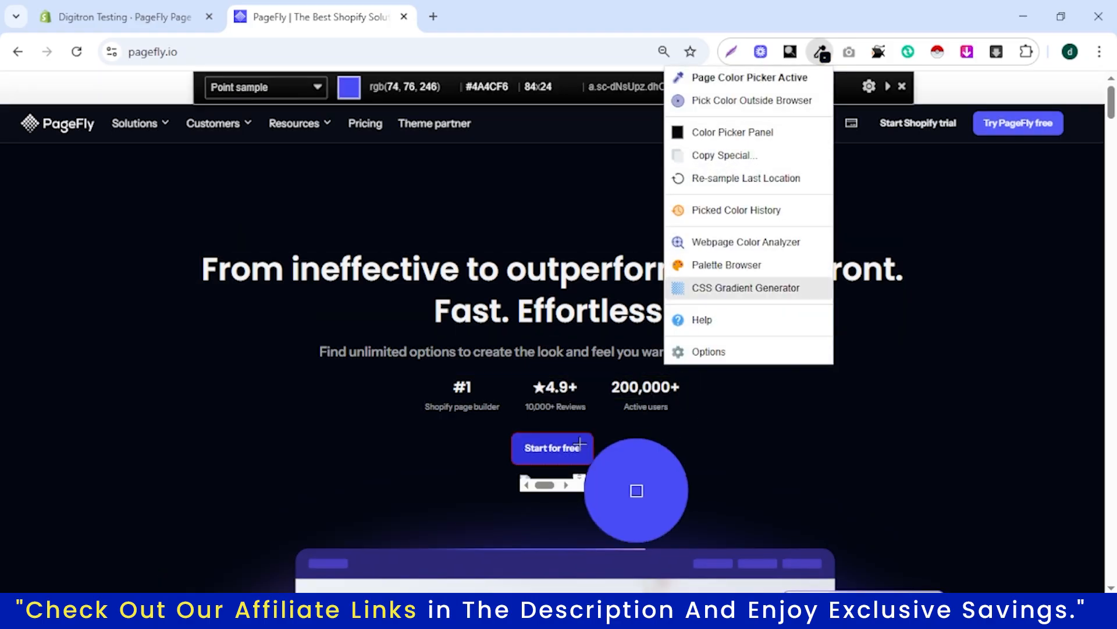
pyautogui.click(589, 443)
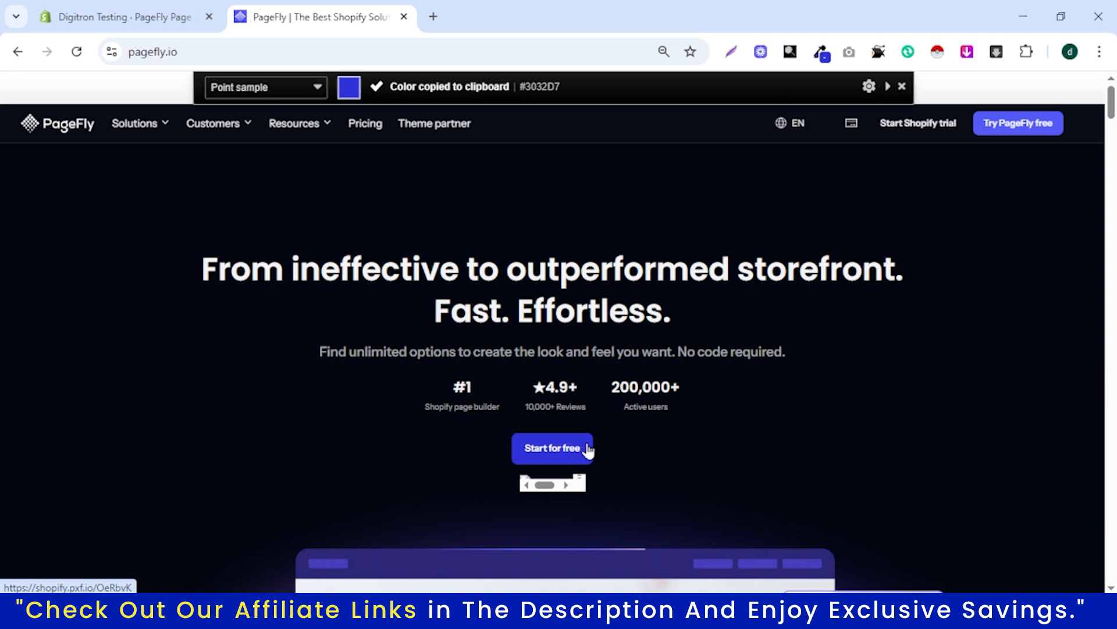
# Set the new button's background color to #3032D7 in the PageFly editor.
pyautogui.click(137, 26)
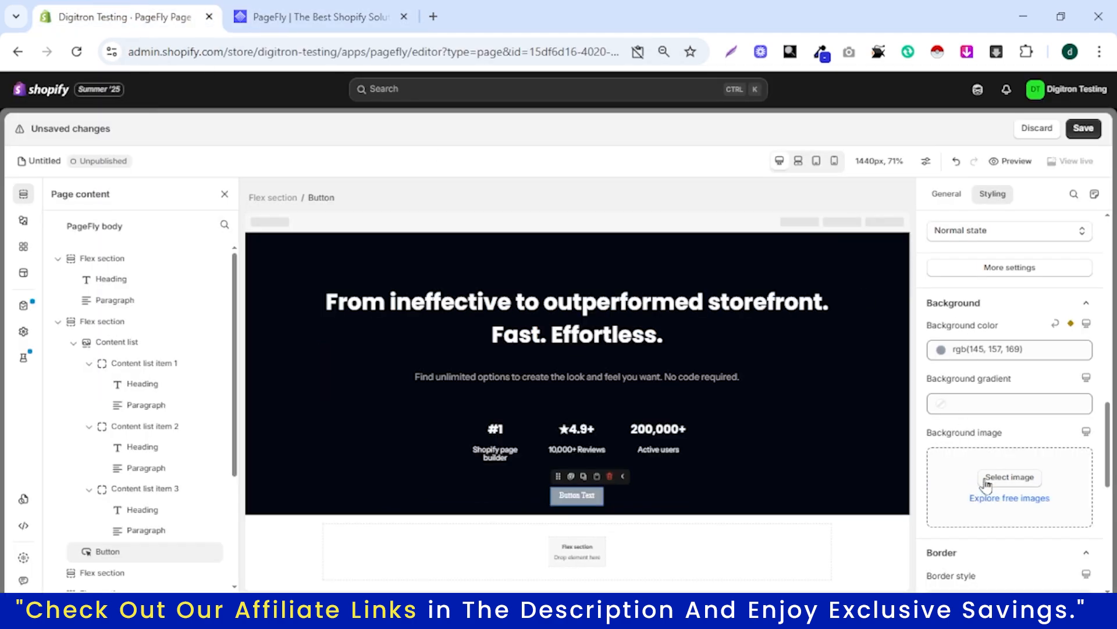
pyautogui.click(968, 356)
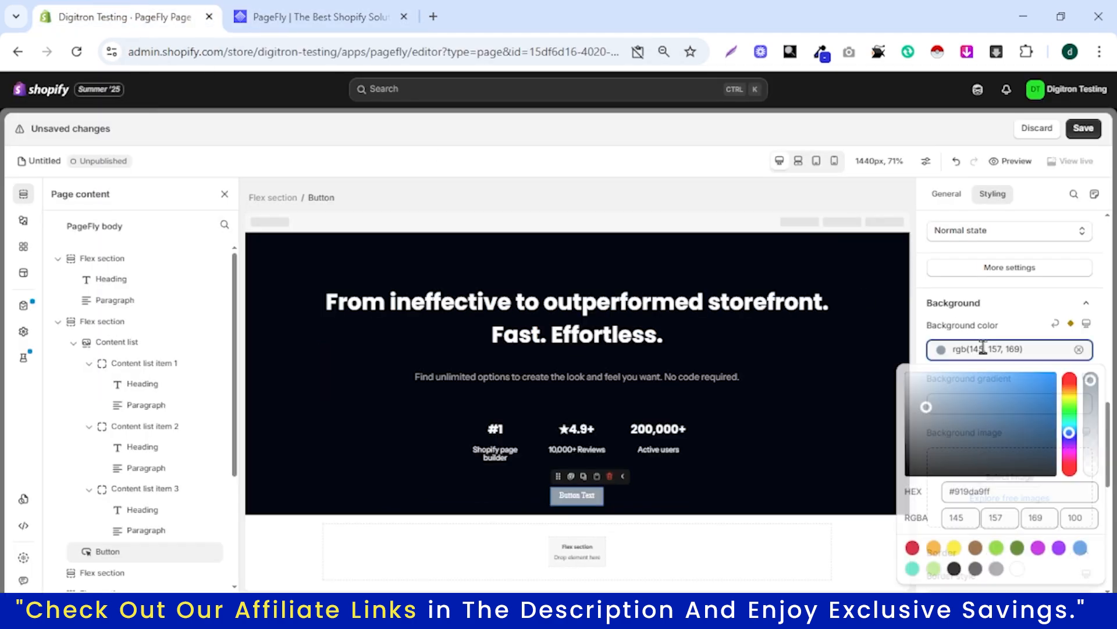
pyautogui.doubleClick(967, 491)
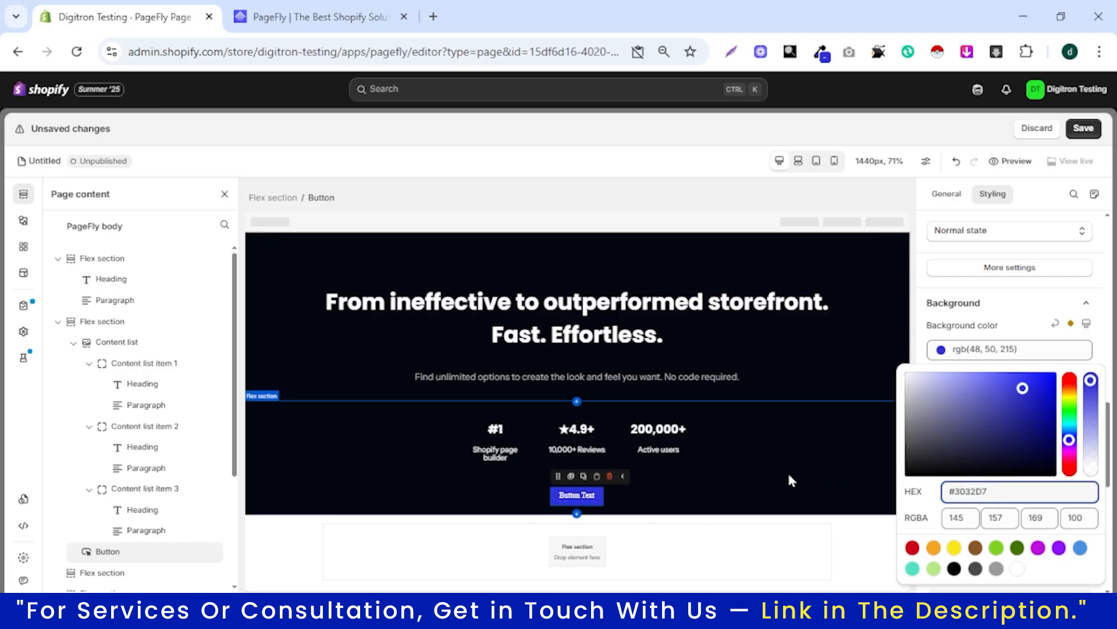
# Set the font family of the blue button below the stats row to Instrument Sans.
pyautogui.click(586, 496)
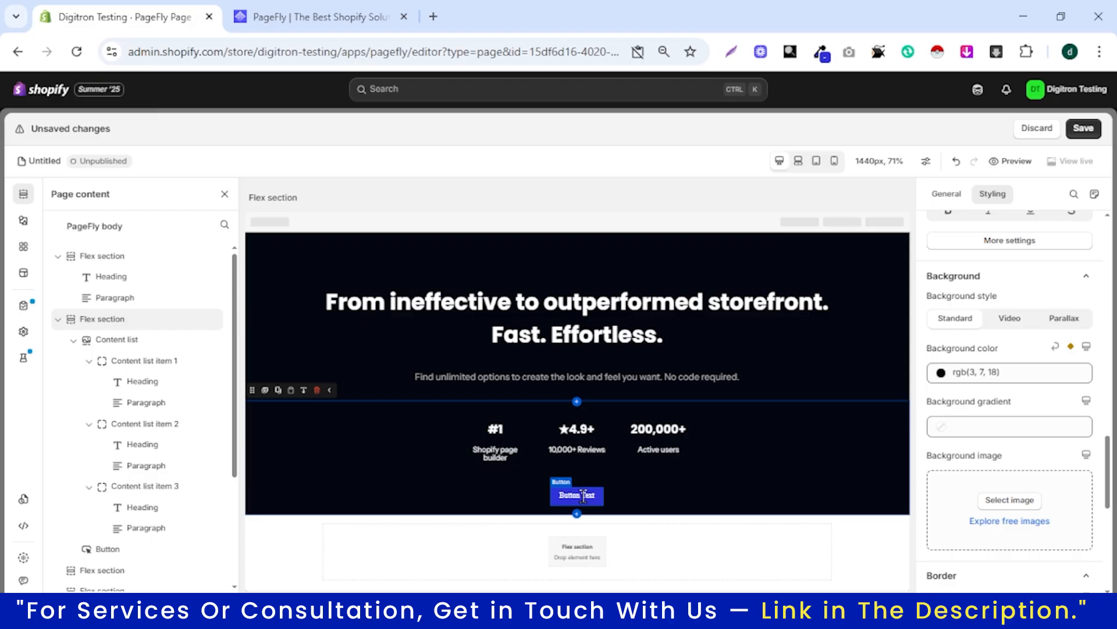
pyautogui.click(583, 495)
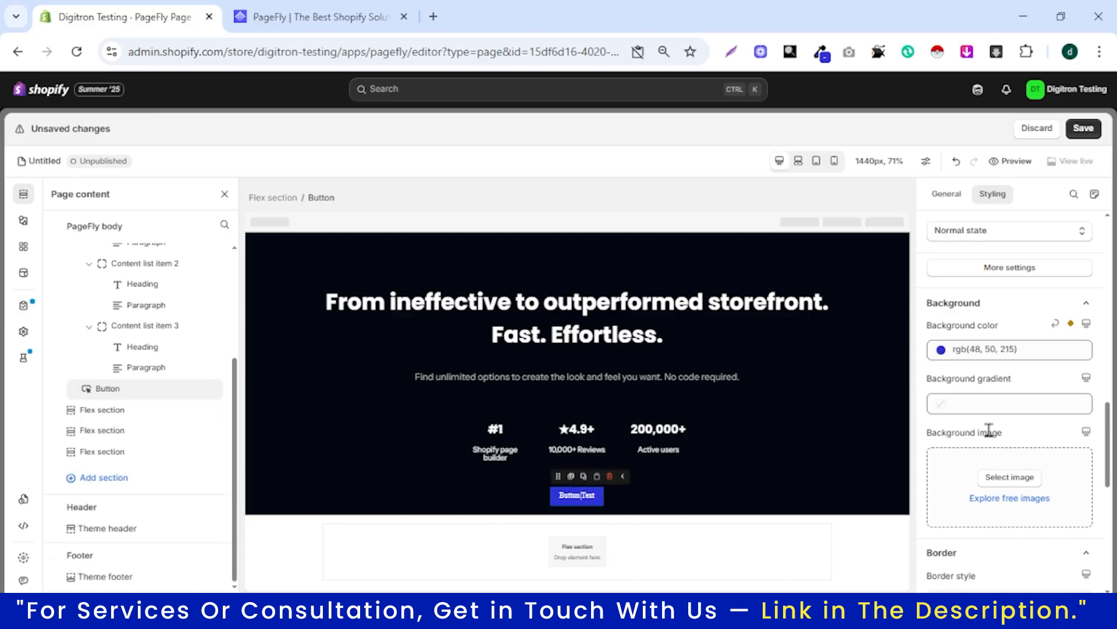
pyautogui.scroll(-4, 989, 430)
pyautogui.scroll(10, 989, 451)
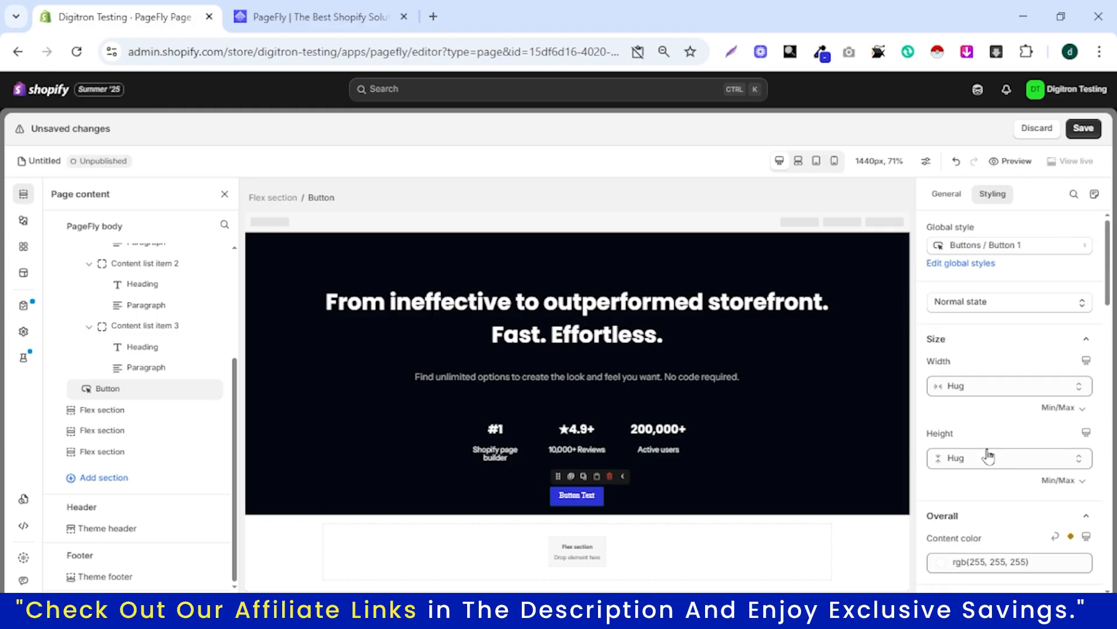
pyautogui.scroll(-6, 990, 457)
pyautogui.click(987, 401)
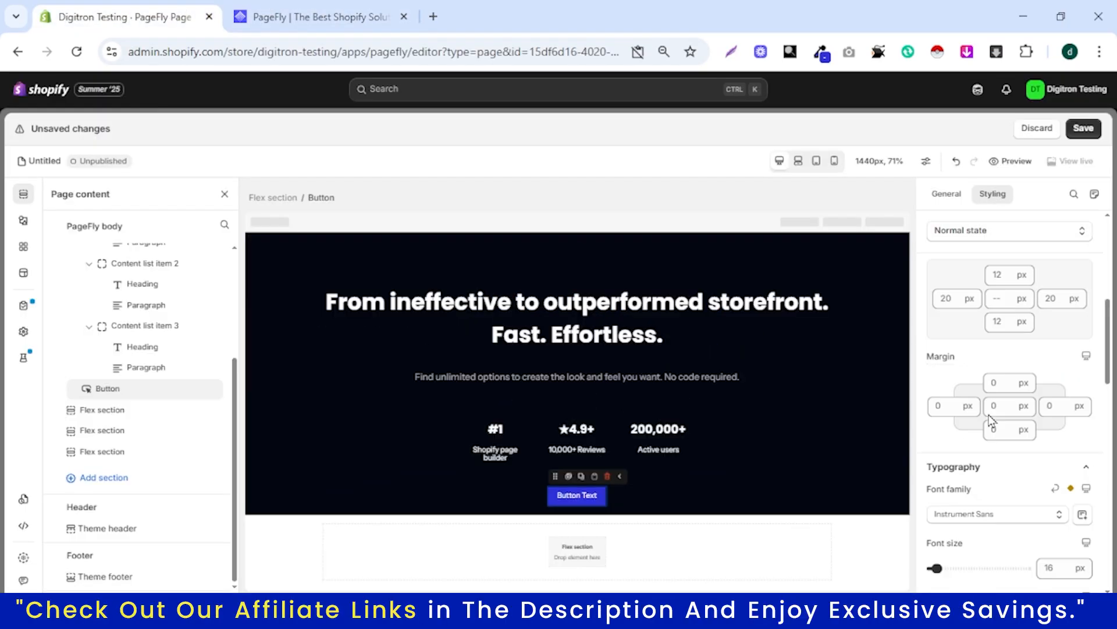
# Change the button's text to "Start For Free", checking the wording on the PageFly homepage and returning to the editor.
pyautogui.scroll(5, 989, 418)
pyautogui.scroll(-8, 989, 418)
pyautogui.scroll(3, 991, 418)
pyautogui.scroll(5, 991, 349)
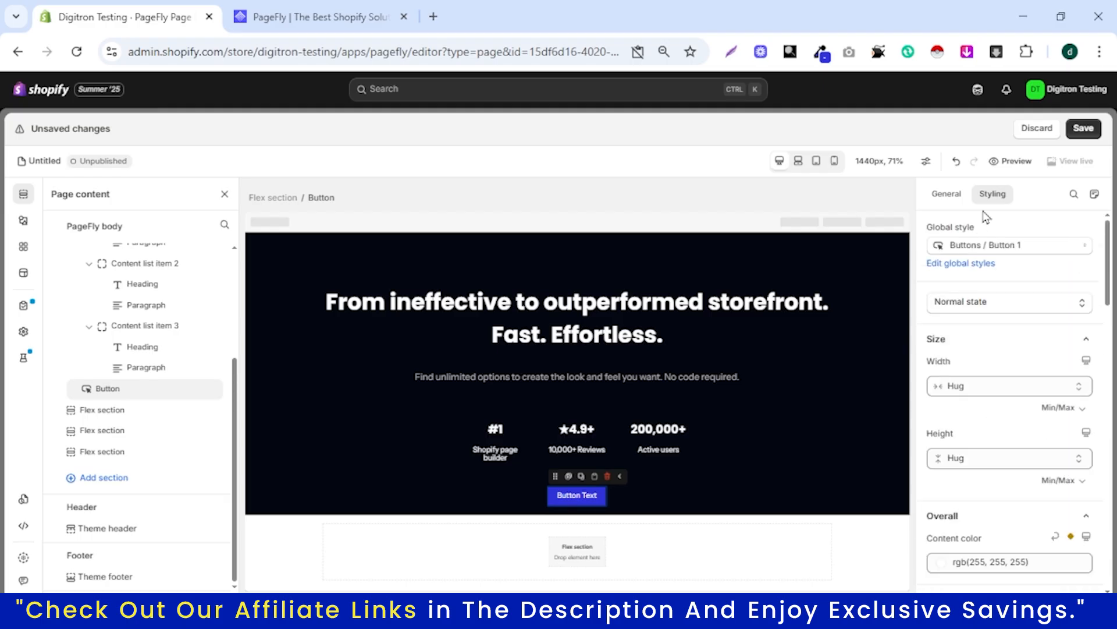
pyautogui.click(947, 193)
pyautogui.scroll(-4, 1012, 349)
pyautogui.tripleClick(967, 397)
pyautogui.write('Start for free')
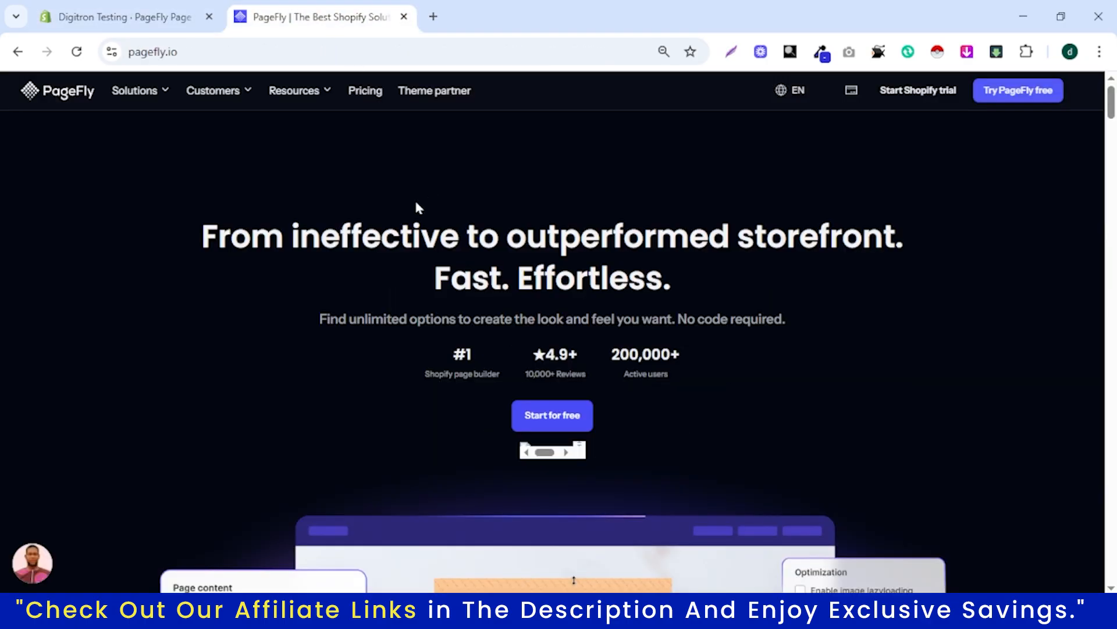
pyautogui.click(84, 16)
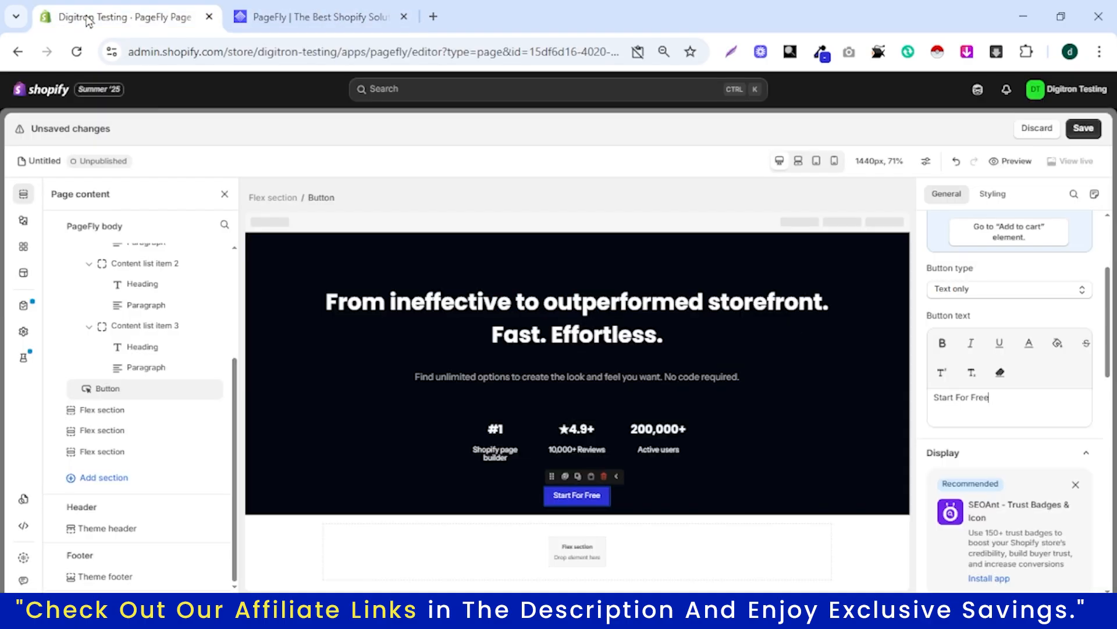
# Reduce the bottom padding of the stats content list to tighten the gap above the button.
pyautogui.click(698, 450)
pyautogui.click(696, 449)
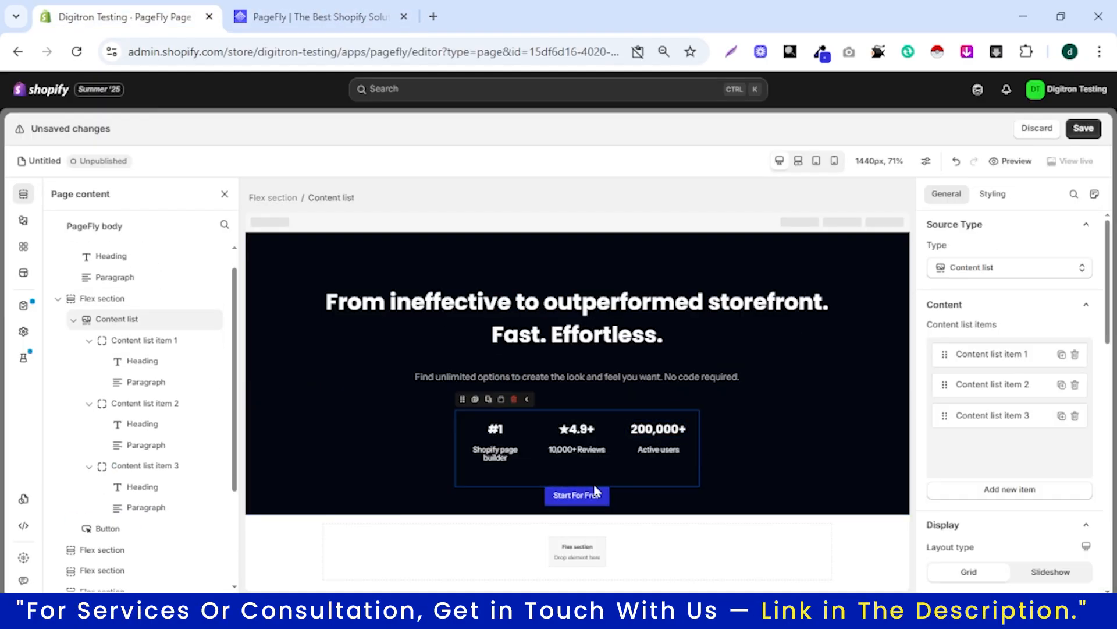
pyautogui.scroll(-5, 1040, 462)
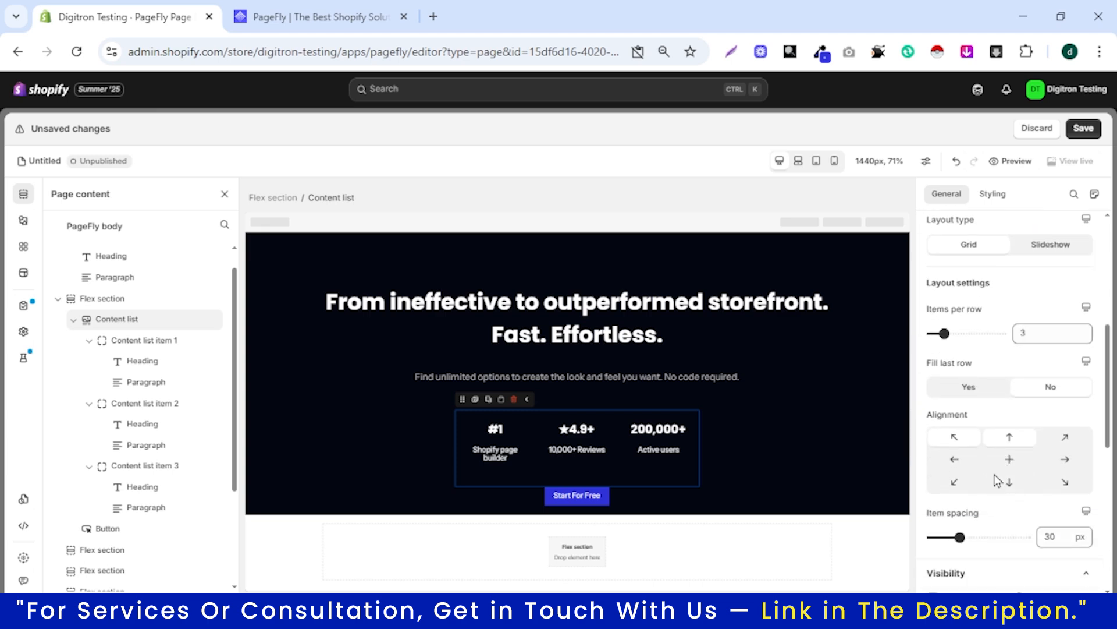
pyautogui.scroll(-5, 996, 482)
pyautogui.scroll(8, 998, 489)
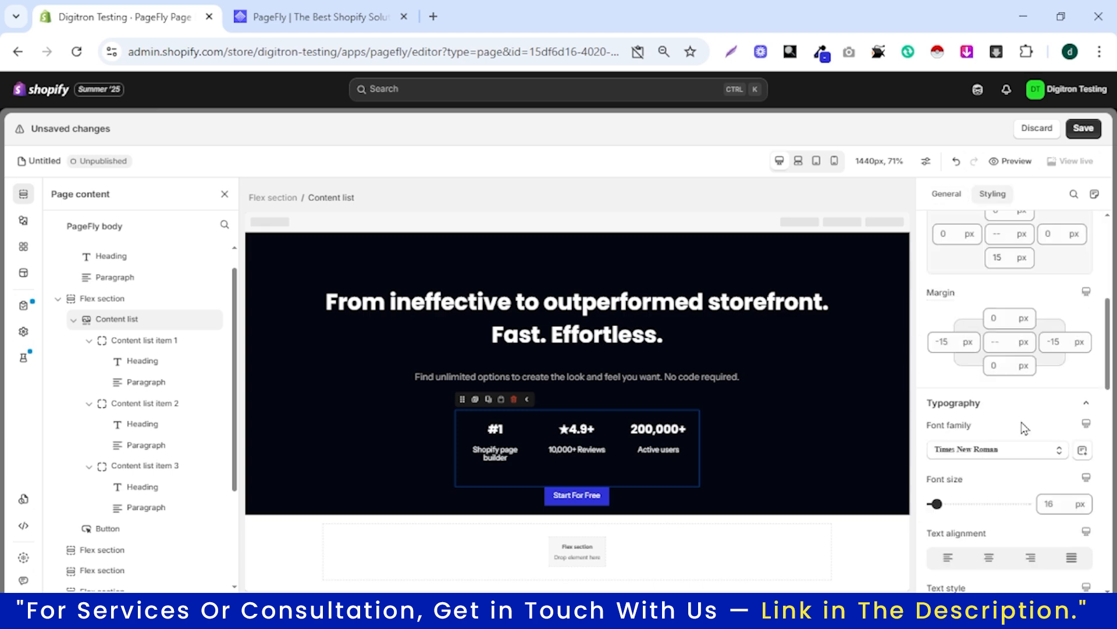
pyautogui.scroll(2, 1010, 364)
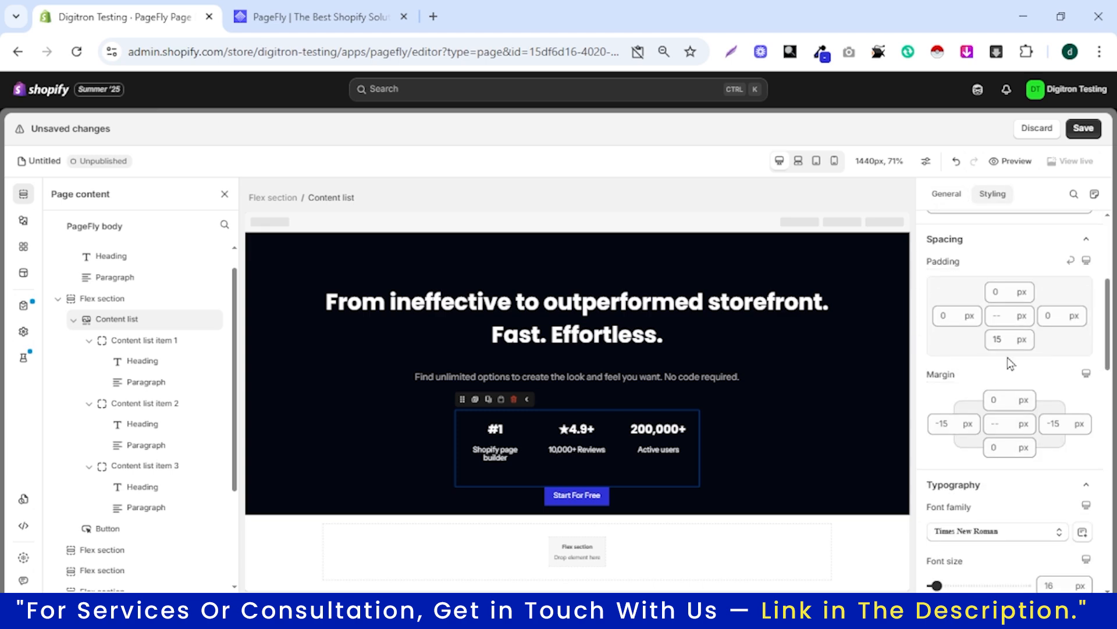
pyautogui.click(798, 431)
# Set the "Start For Free" button's top and bottom padding to 15 px.
pyautogui.click(590, 492)
pyautogui.scroll(-5, 1011, 411)
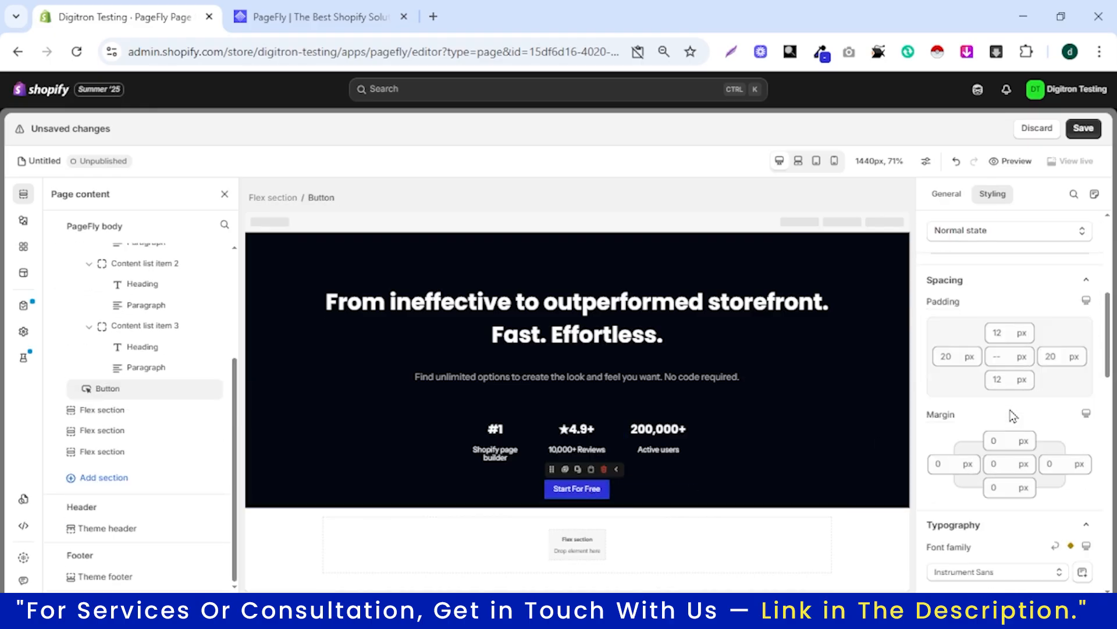
pyautogui.scroll(2, 1009, 390)
pyautogui.click(1005, 328)
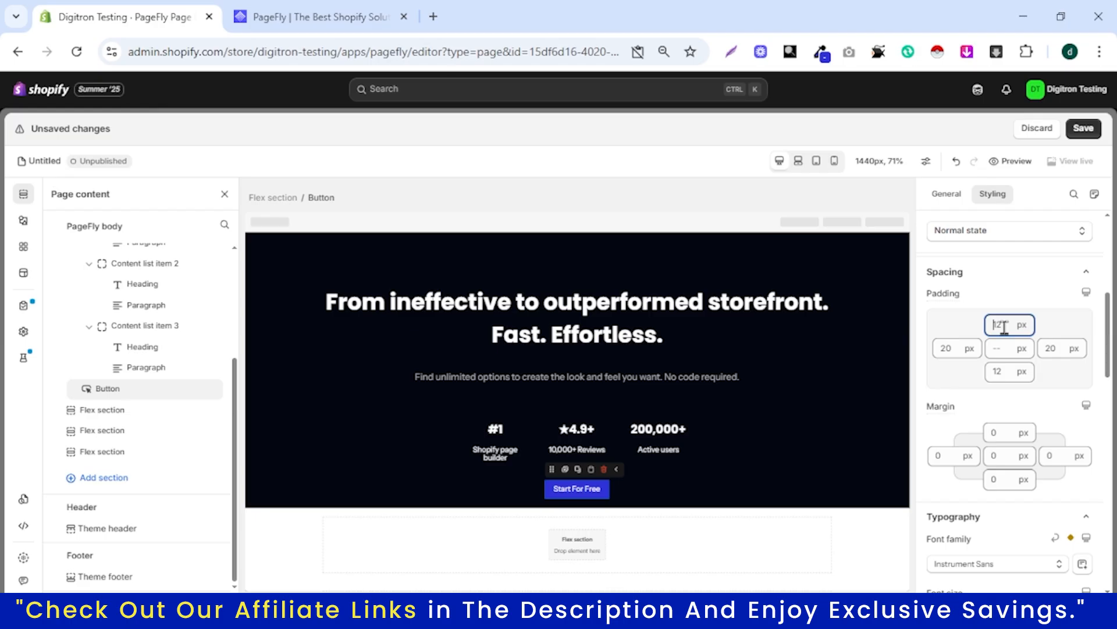
pyautogui.press('Up')
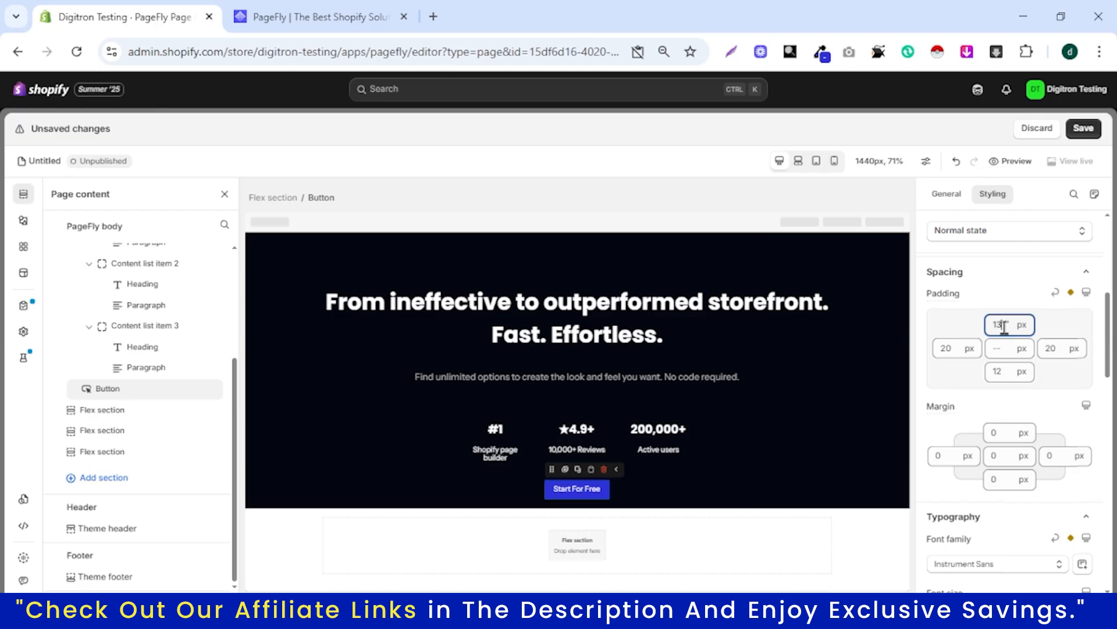
pyautogui.press('Up')
pyautogui.press('Up')
pyautogui.press('Up')
pyautogui.press('Up')
pyautogui.press('Up')
pyautogui.press('Up')
pyautogui.press('Up')
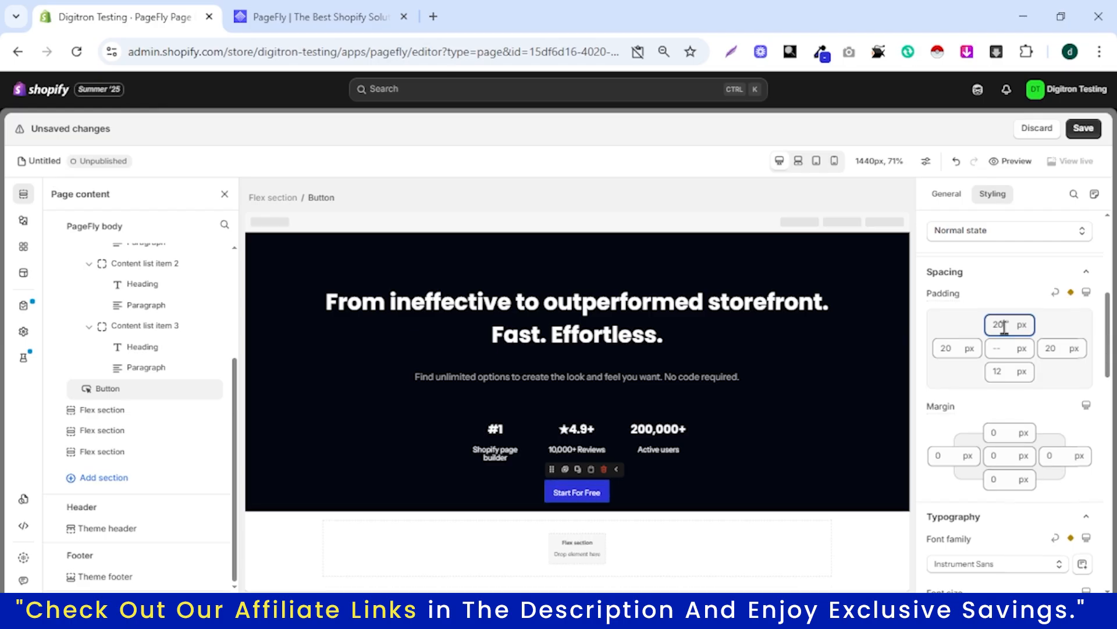
pyautogui.write('15')
pyautogui.click(997, 370)
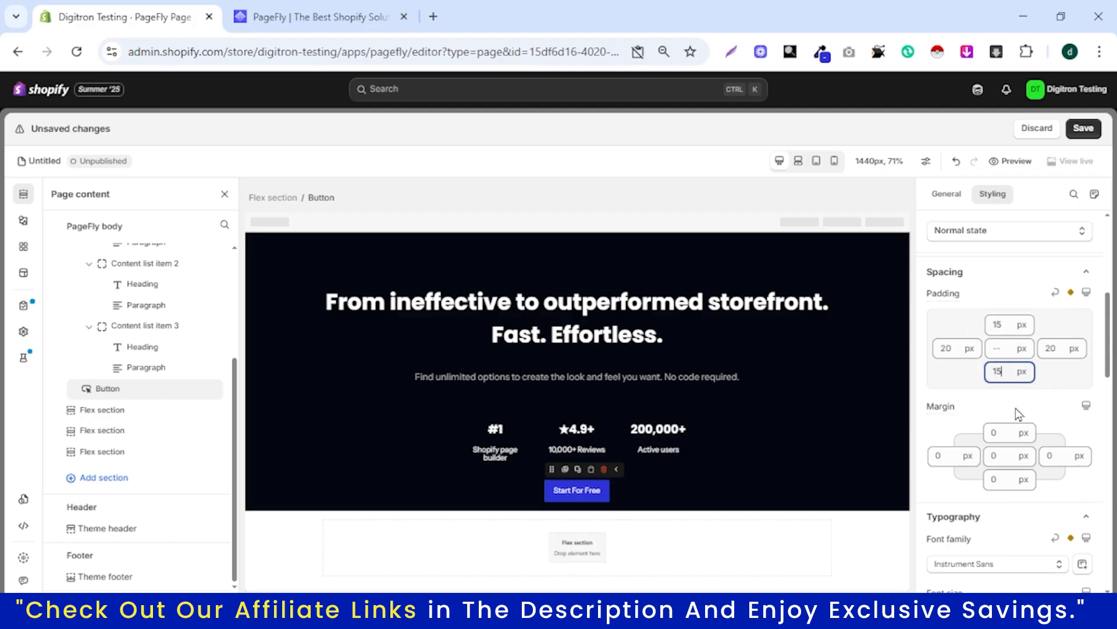
# Set the "Start For Free" button's font size to 18 px.
pyautogui.scroll(-3, 1015, 408)
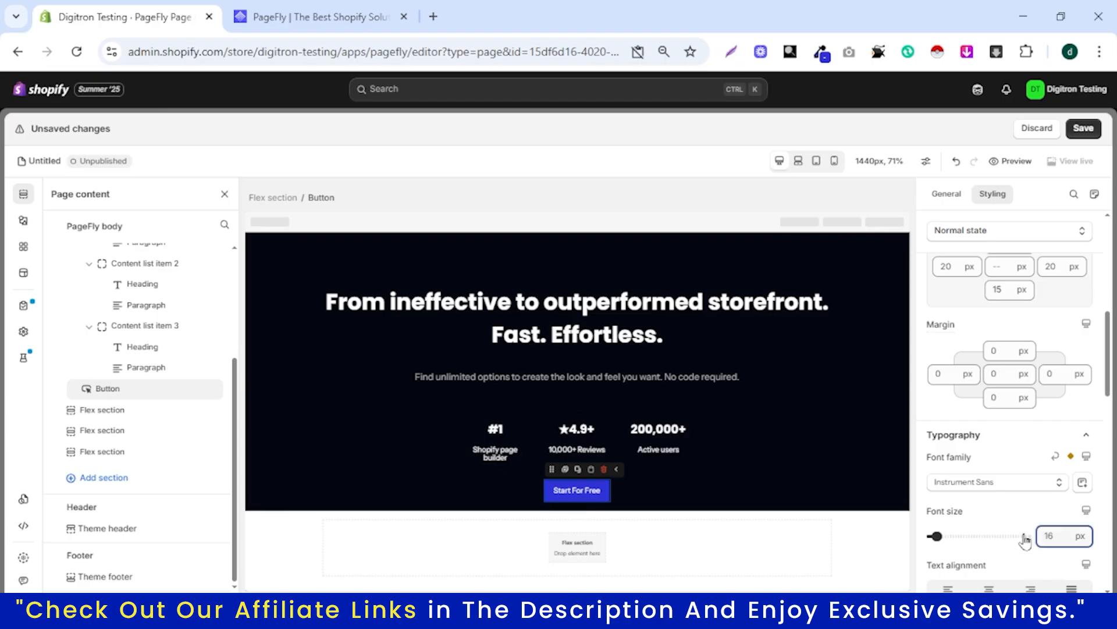
pyautogui.press('BackSpace')
pyautogui.write('8')
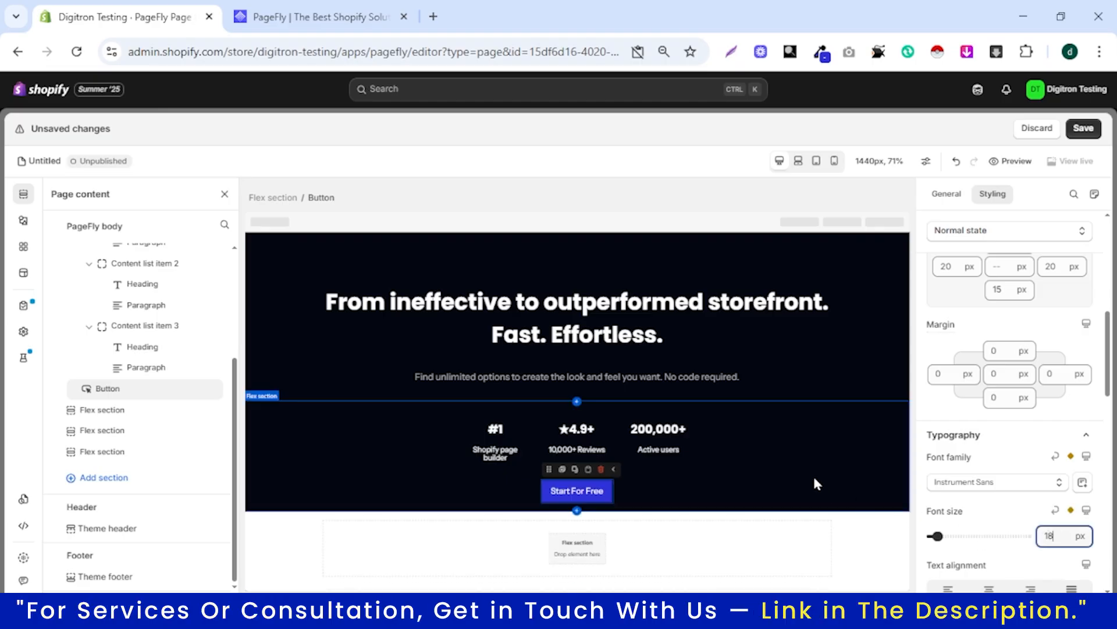
pyautogui.click(803, 461)
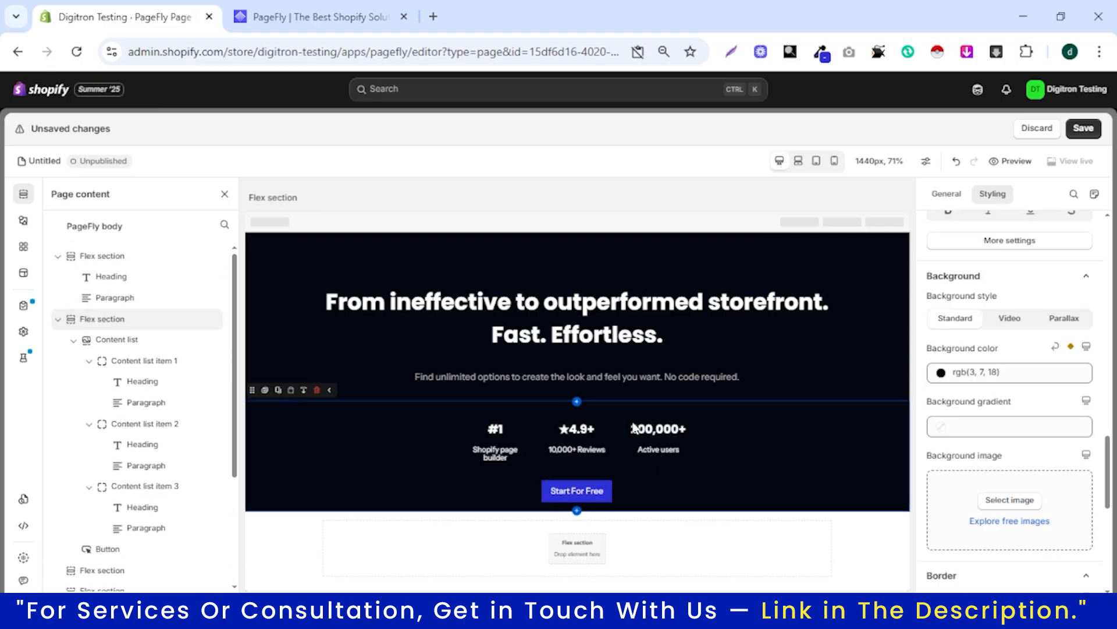
# Open the hero illustration below the call-to-action button on the PageFly homepage as an image in a new browser tab.
pyautogui.click(303, 16)
pyautogui.scroll(-8, 605, 291)
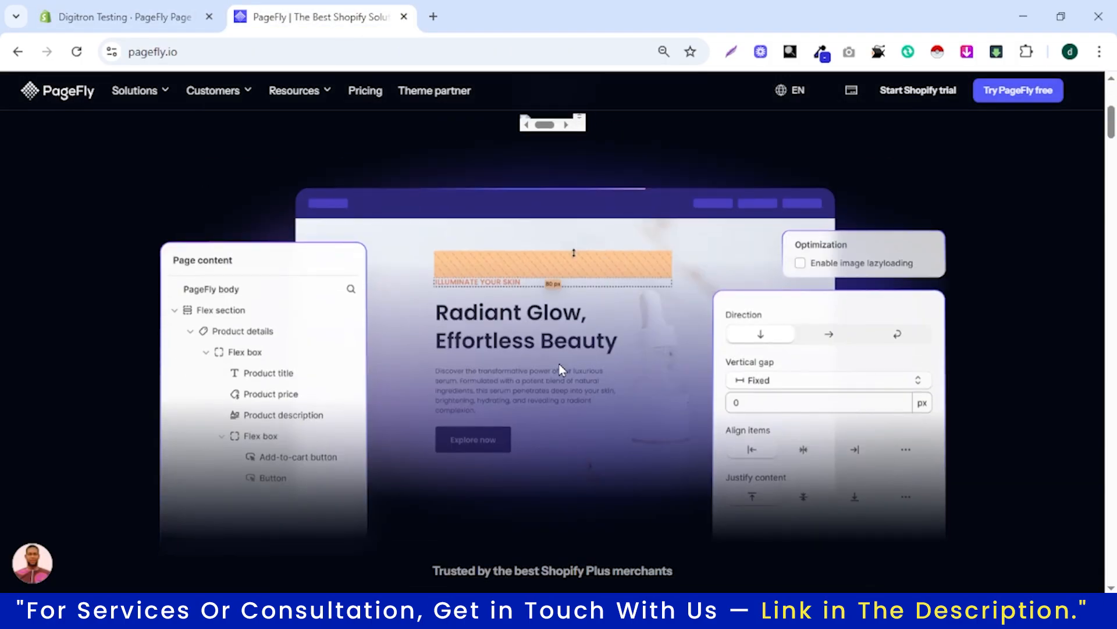
pyautogui.scroll(5, 541, 294)
pyautogui.scroll(-3, 519, 398)
pyautogui.rightClick(485, 330)
pyautogui.click(541, 348)
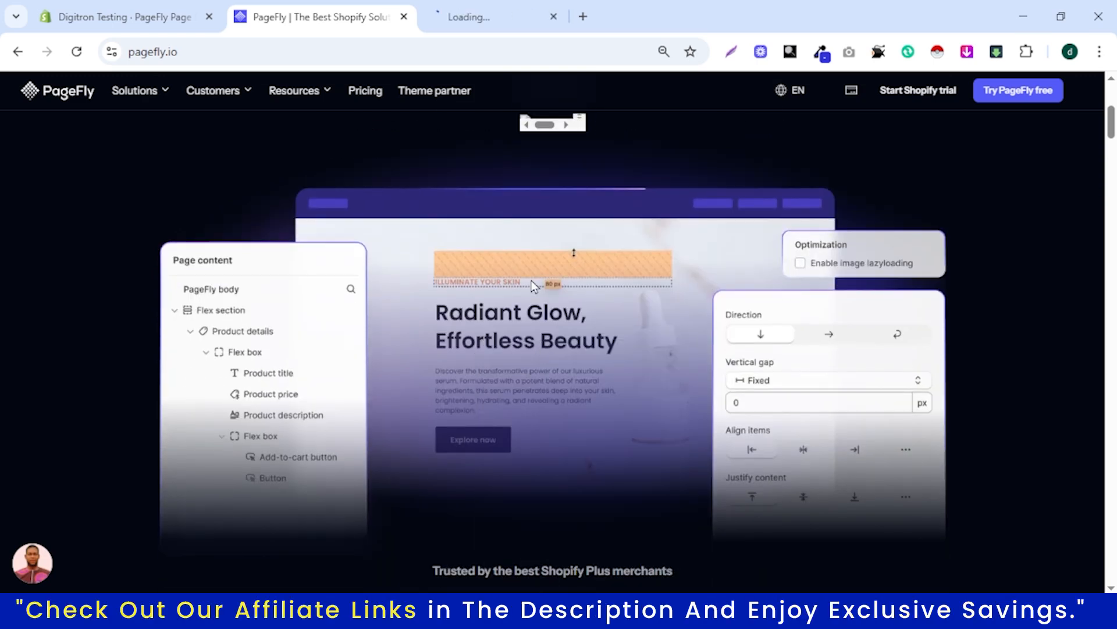
# Save the opened hero illustration to the Downloads folder as a WEBP file under its suggested name.
pyautogui.click(506, 16)
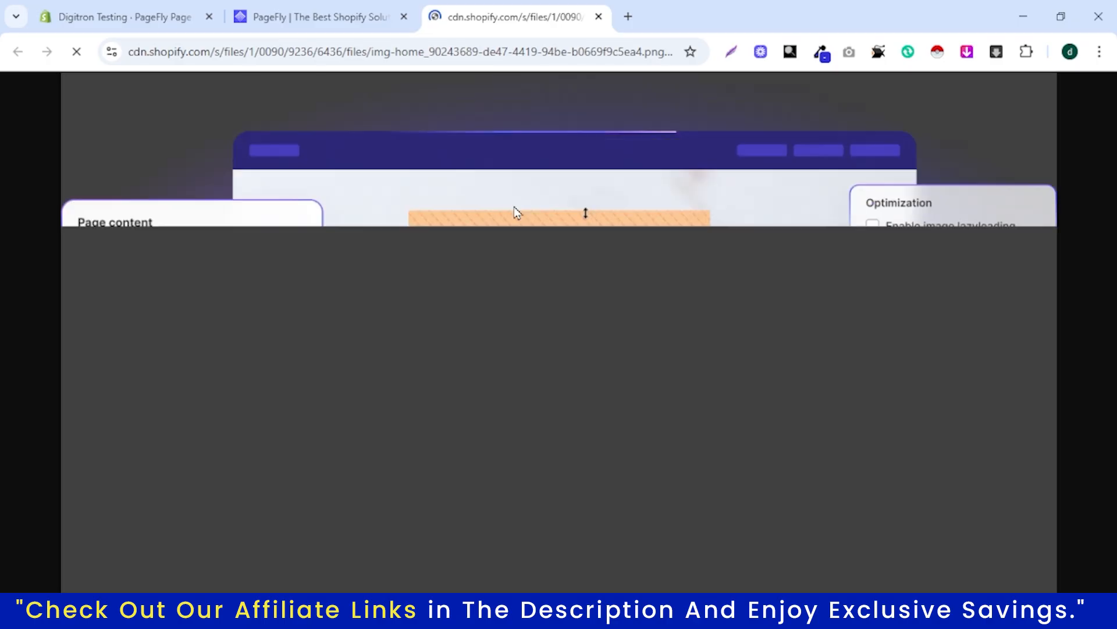
pyautogui.rightClick(515, 213)
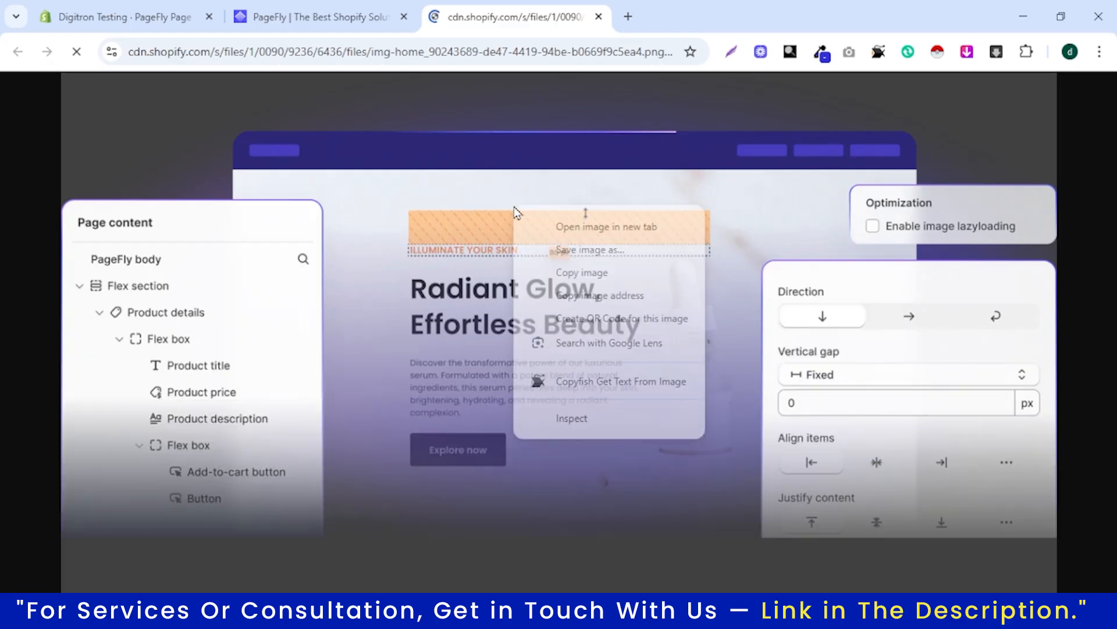
pyautogui.click(547, 251)
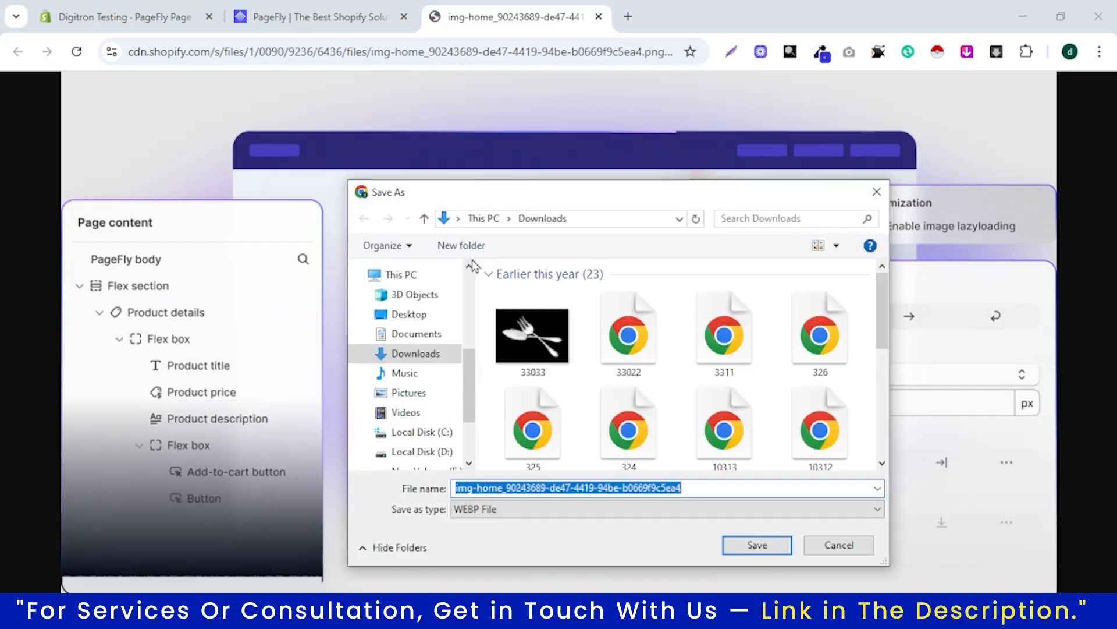
pyautogui.click(743, 549)
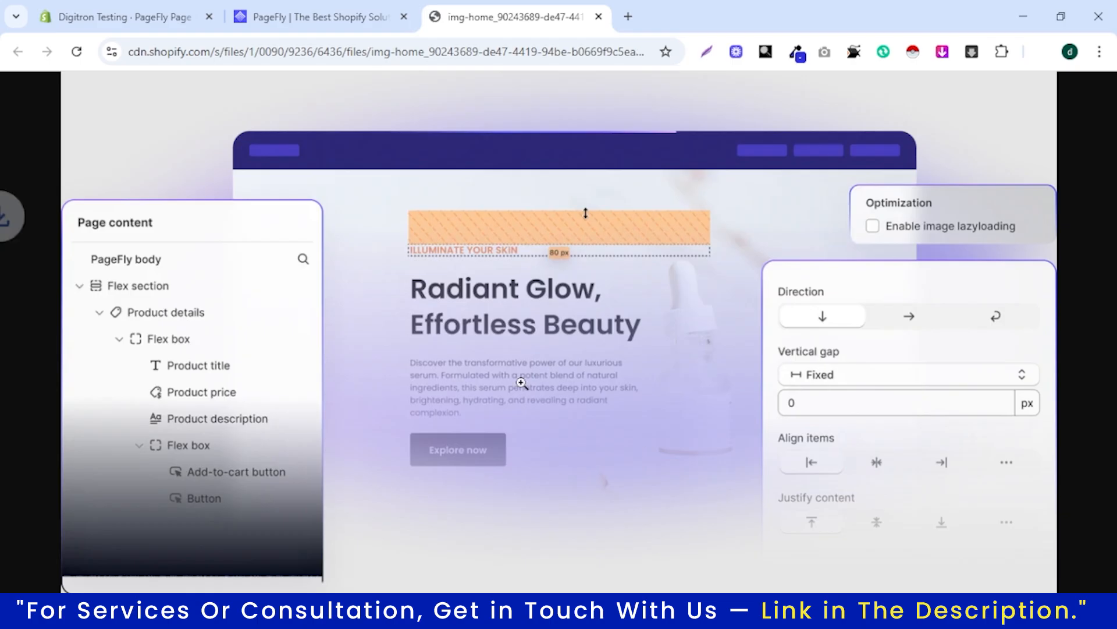
# Switch back to the PageFly editor and try placing an Image element in the empty flex section below the hero.
pyautogui.click(333, 19)
pyautogui.click(110, 26)
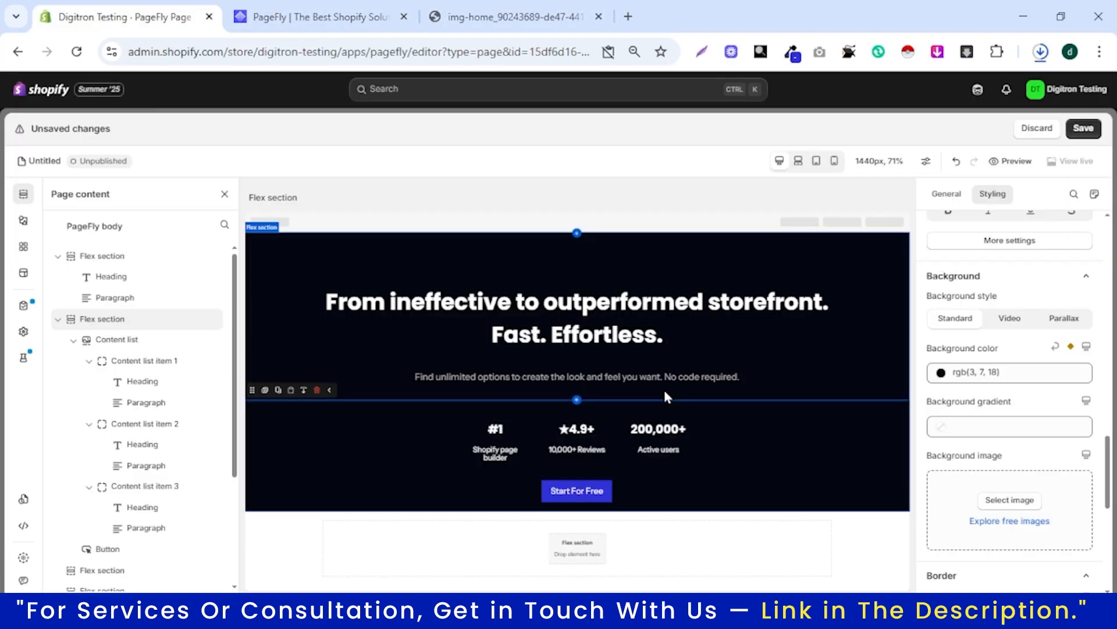
pyautogui.click(58, 319)
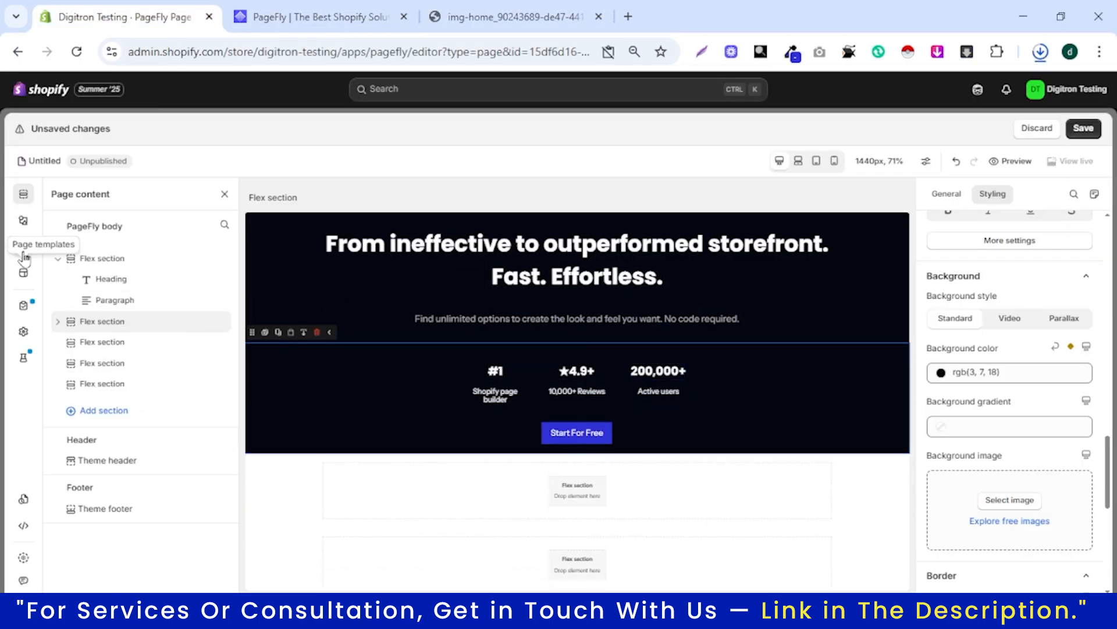
pyautogui.click(23, 220)
pyautogui.scroll(-3, 139, 313)
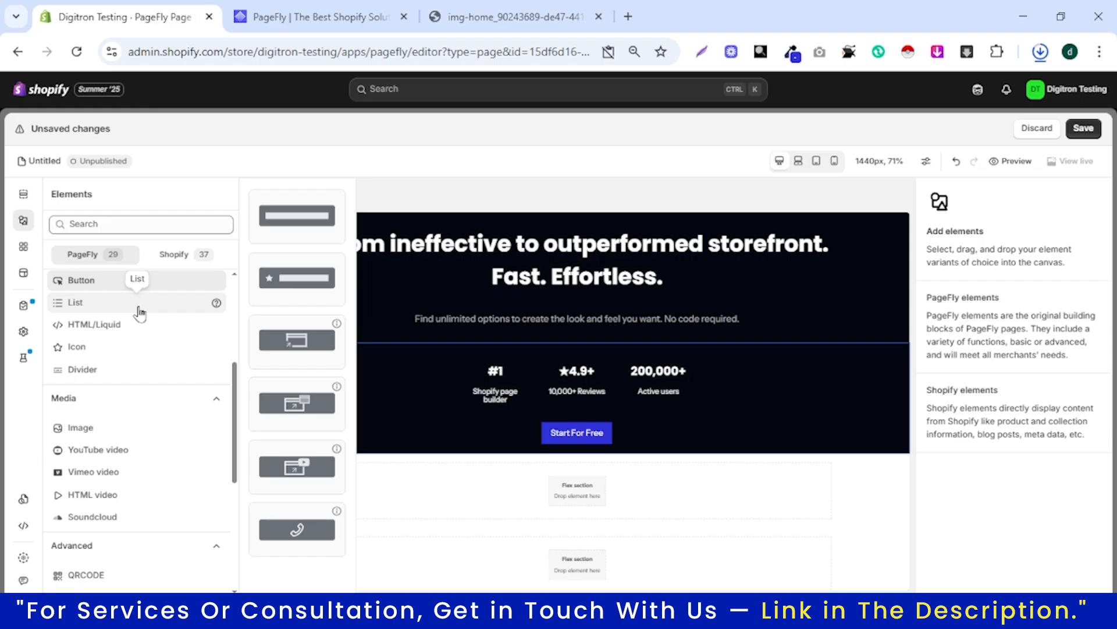
pyautogui.click(127, 428)
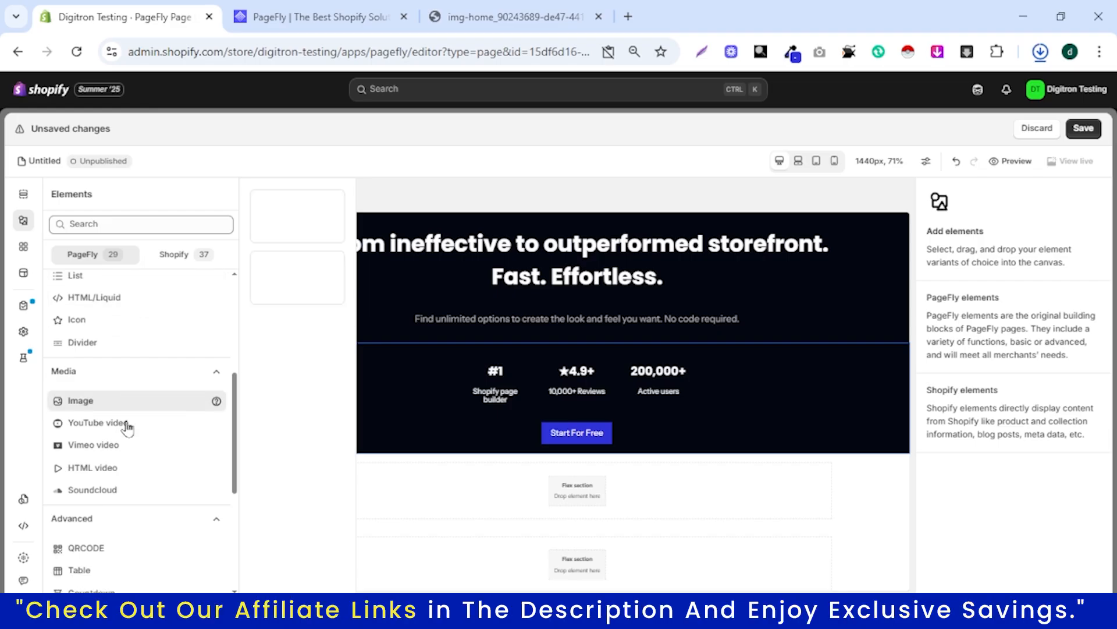
pyautogui.moveTo(288, 220); pyautogui.dragTo(585, 463)
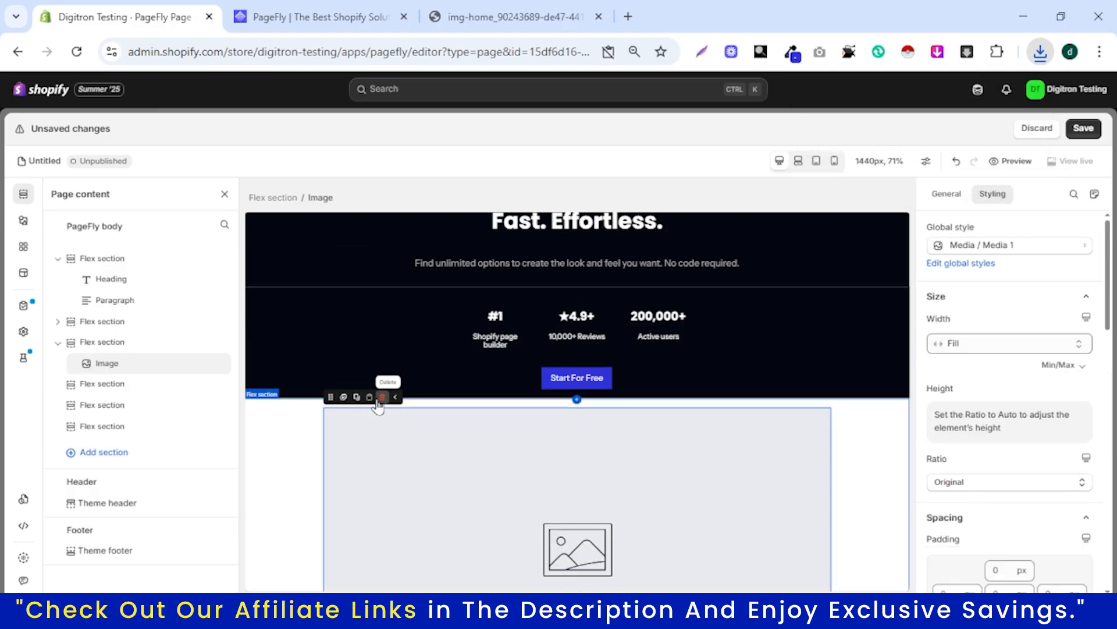
pyautogui.click(382, 397)
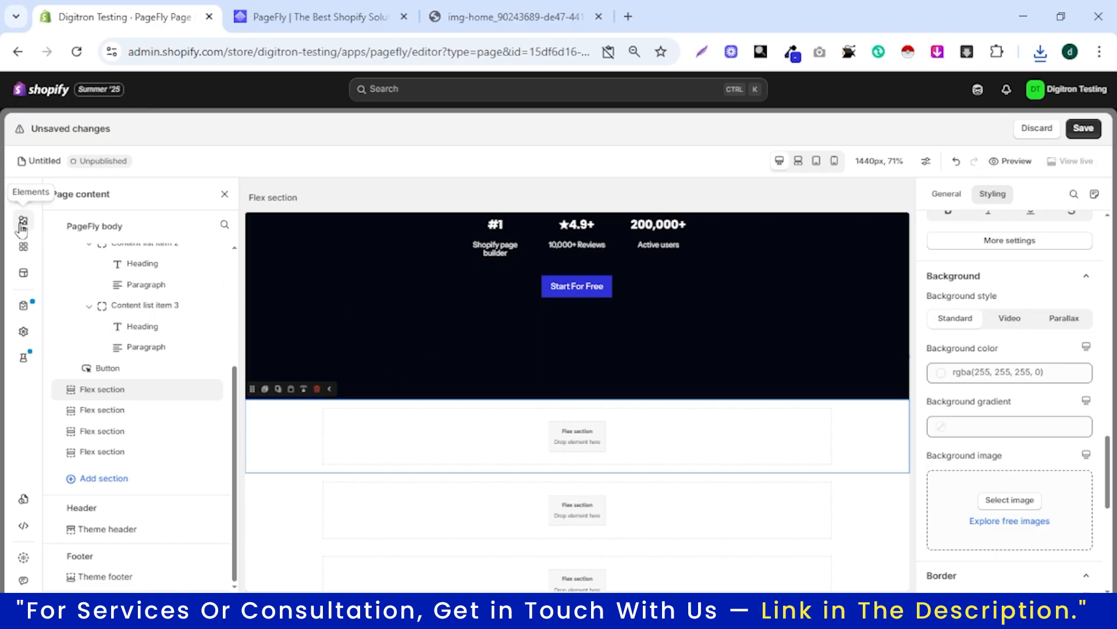
# Place an Image element below the "Start For Free" button and use the img-home WEBP illustration as its image source.
pyautogui.click(21, 227)
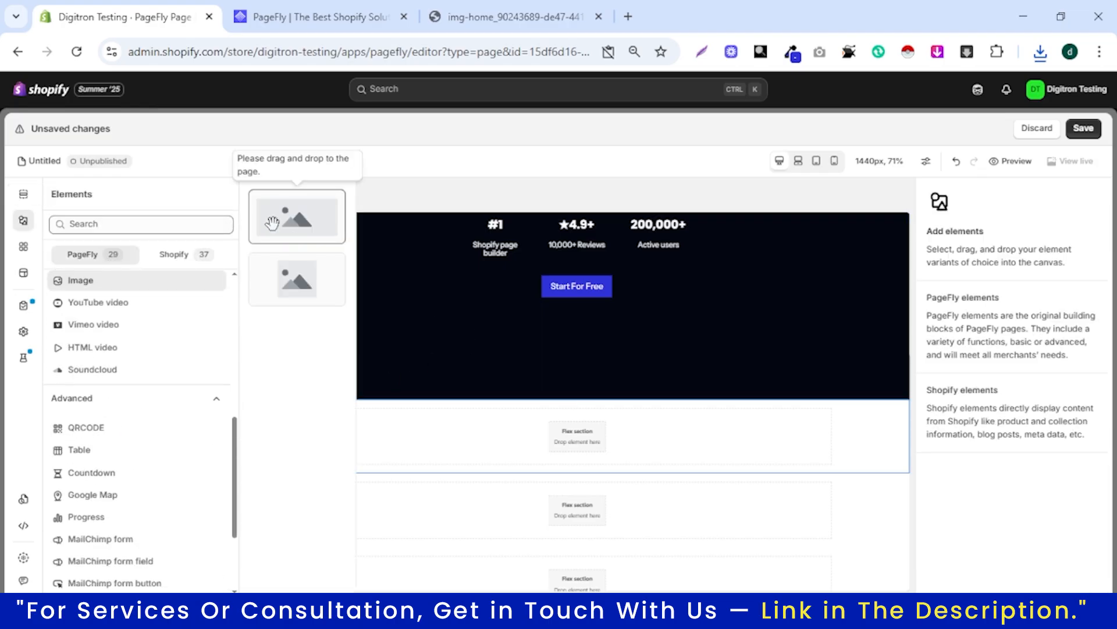
pyautogui.moveTo(291, 221); pyautogui.dragTo(579, 520)
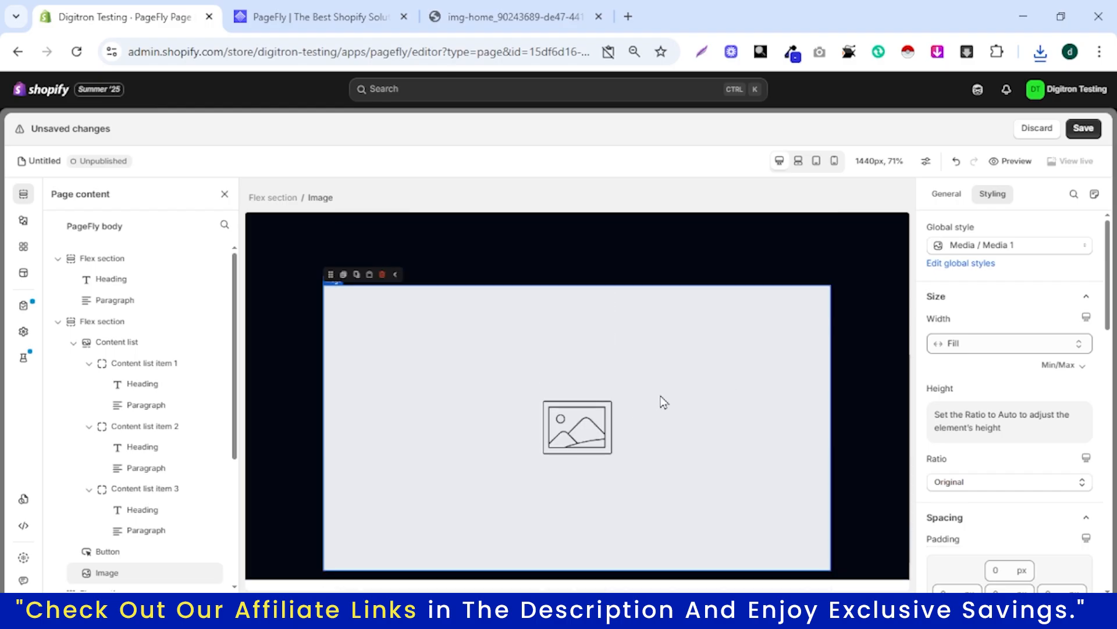
pyautogui.scroll(-10, 985, 394)
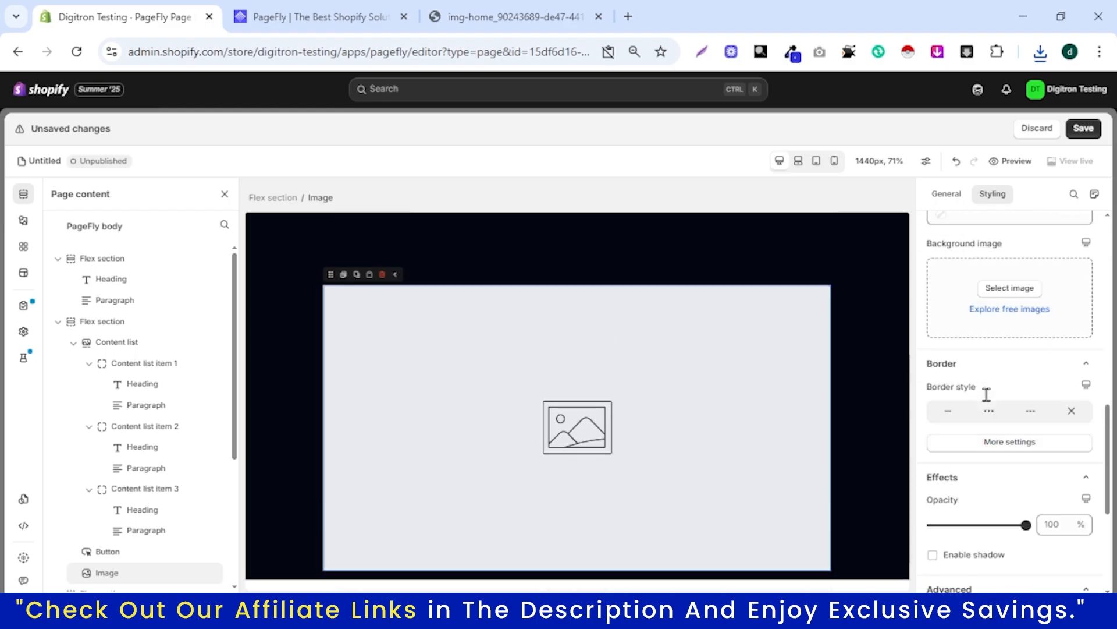
pyautogui.scroll(1, 1008, 427)
pyautogui.scroll(-1, 1007, 424)
pyautogui.click(1007, 365)
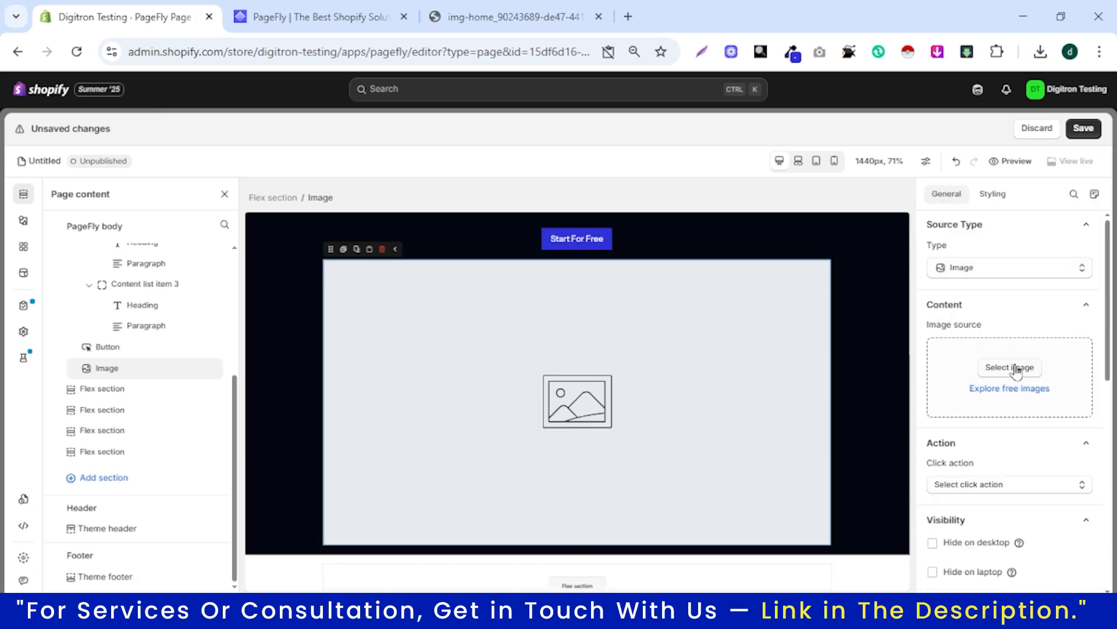
pyautogui.click(1017, 368)
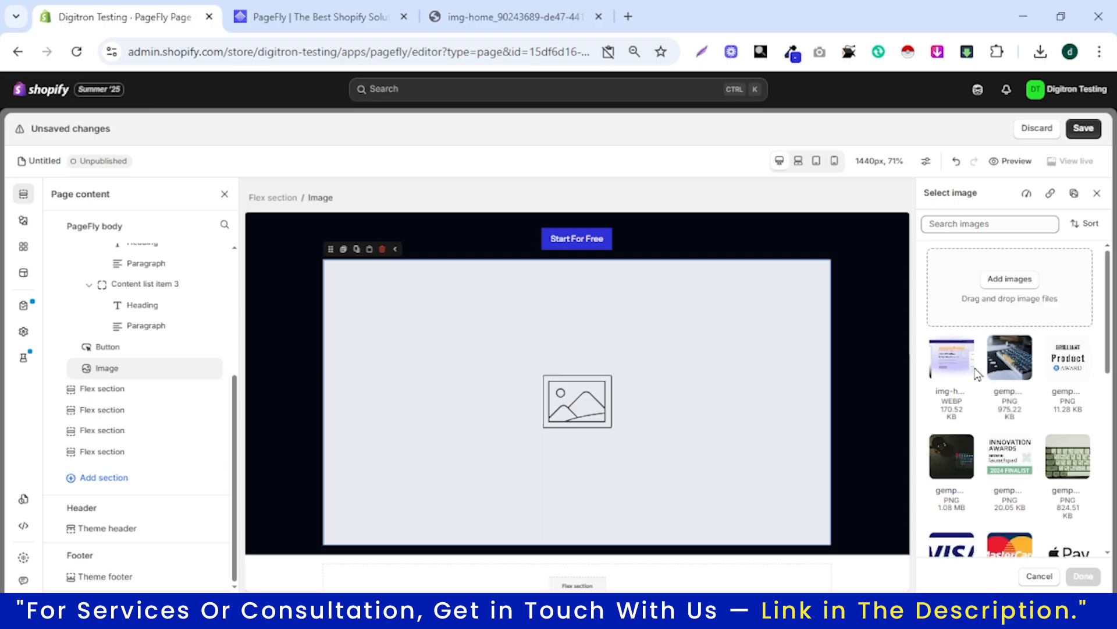
pyautogui.click(952, 367)
pyautogui.click(1089, 577)
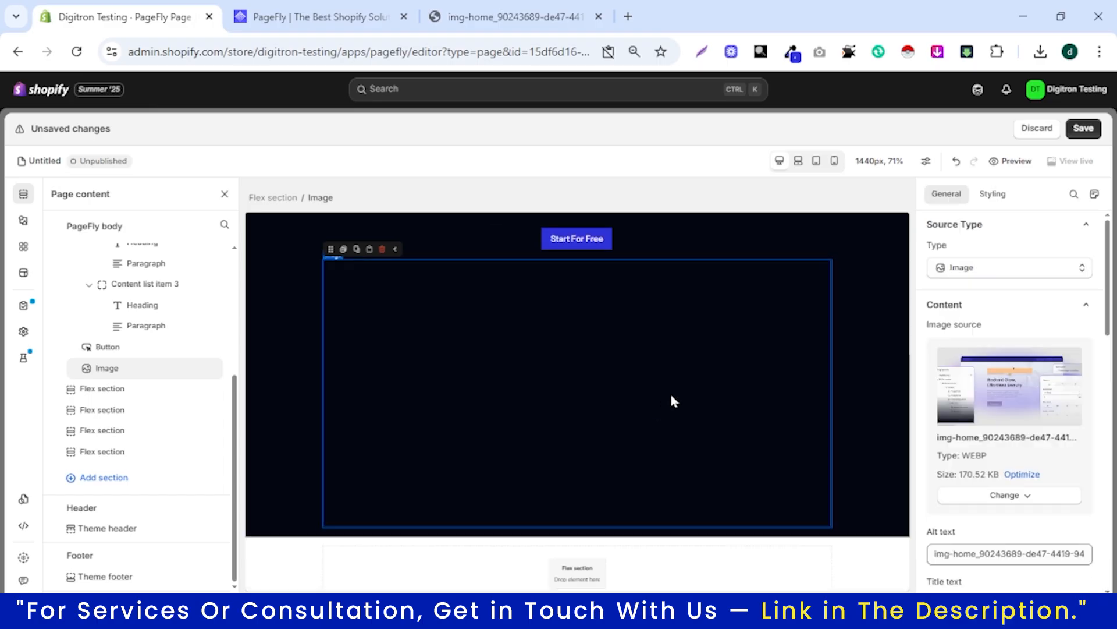
pyautogui.scroll(-3, 993, 419)
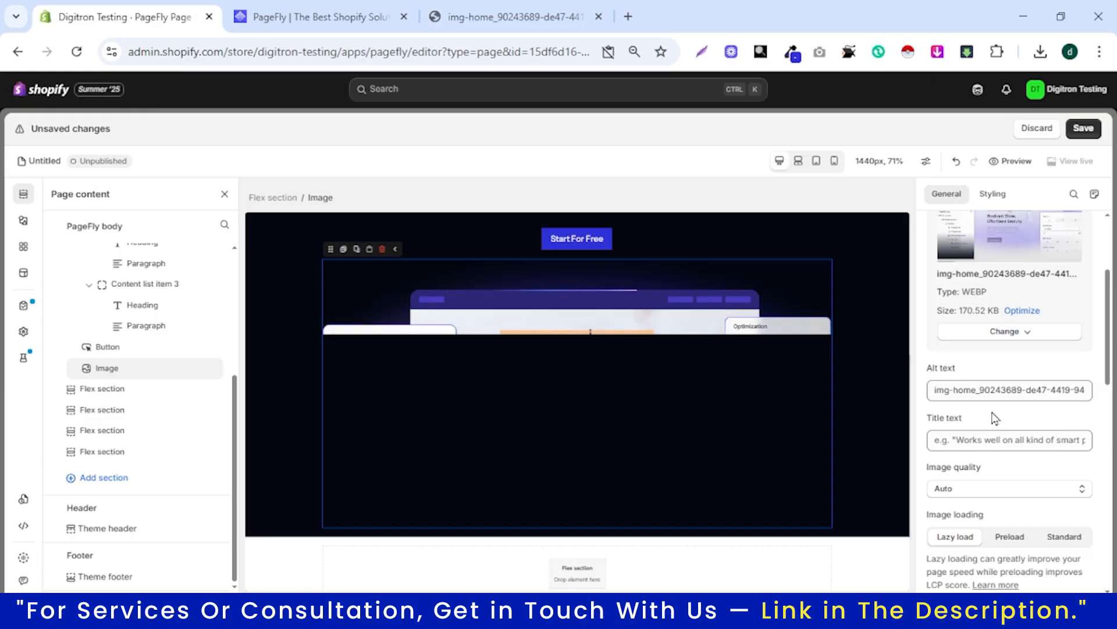
pyautogui.scroll(4, 877, 418)
pyautogui.scroll(-2, 877, 419)
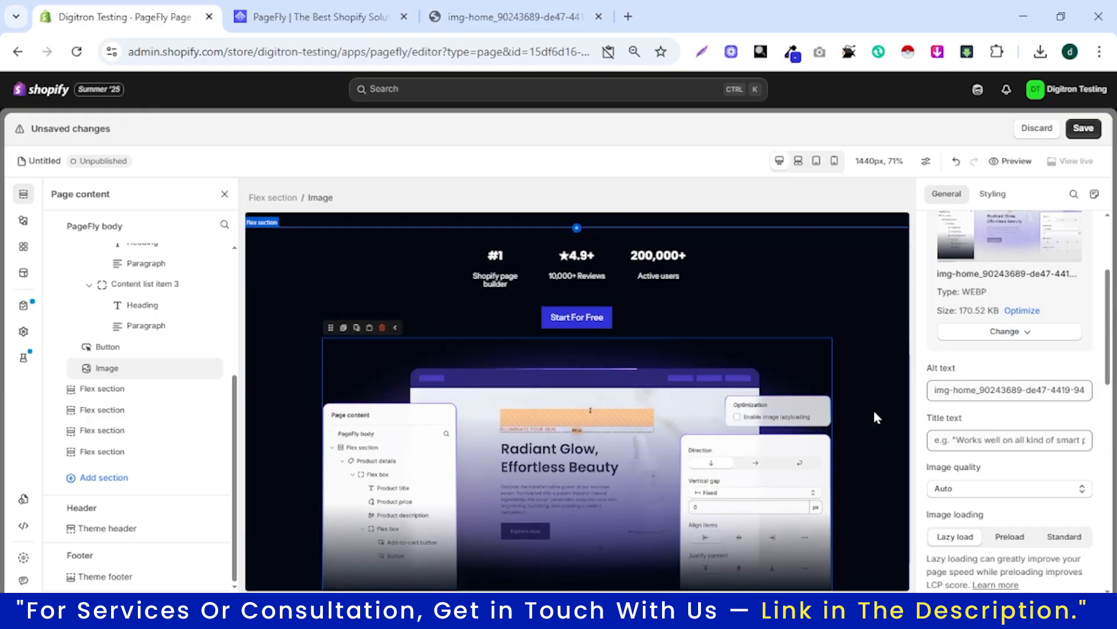
# Copy the "Trusted by the best Shopify Plus merchants" line below the hero illustration on the PageFly homepage.
pyautogui.click(320, 17)
pyautogui.scroll(4, 604, 337)
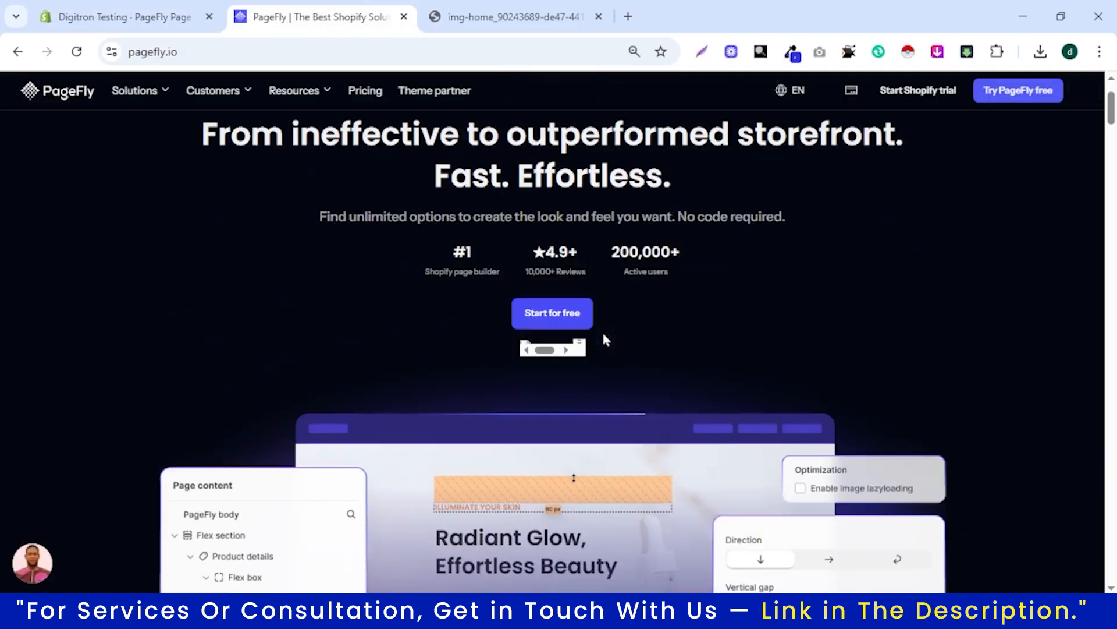
pyautogui.scroll(-8, 677, 382)
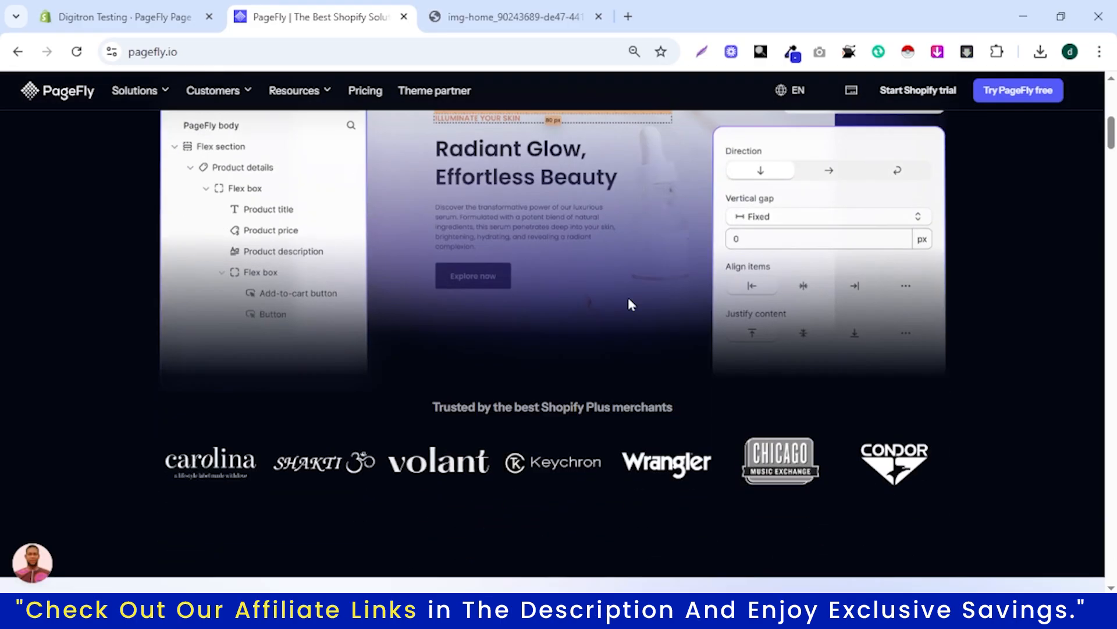
pyautogui.scroll(3, 630, 304)
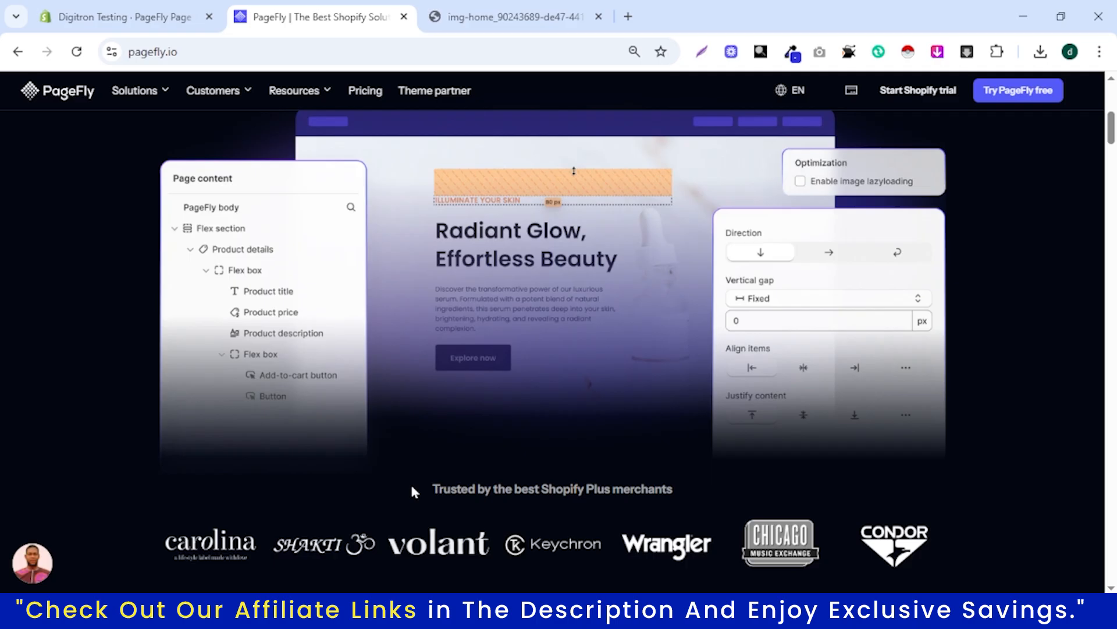
pyautogui.tripleClick(471, 492)
pyautogui.hotkey('ctrl', 'c')
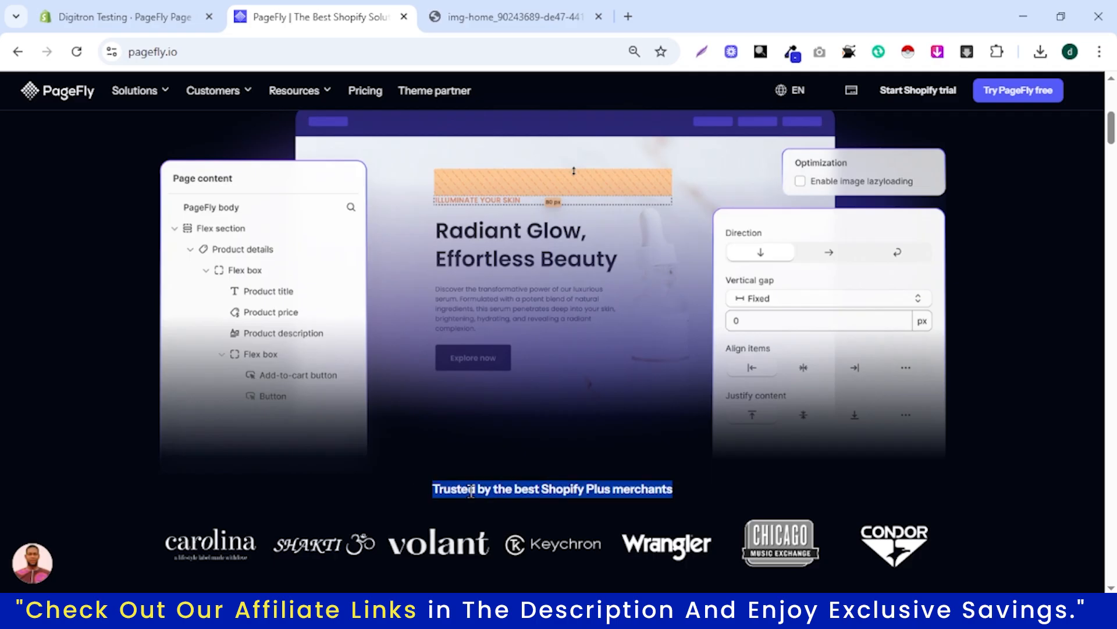
# Switch back to the PageFly editor and place a plain Paragraph element directly below the hero illustration.
pyautogui.click(122, 16)
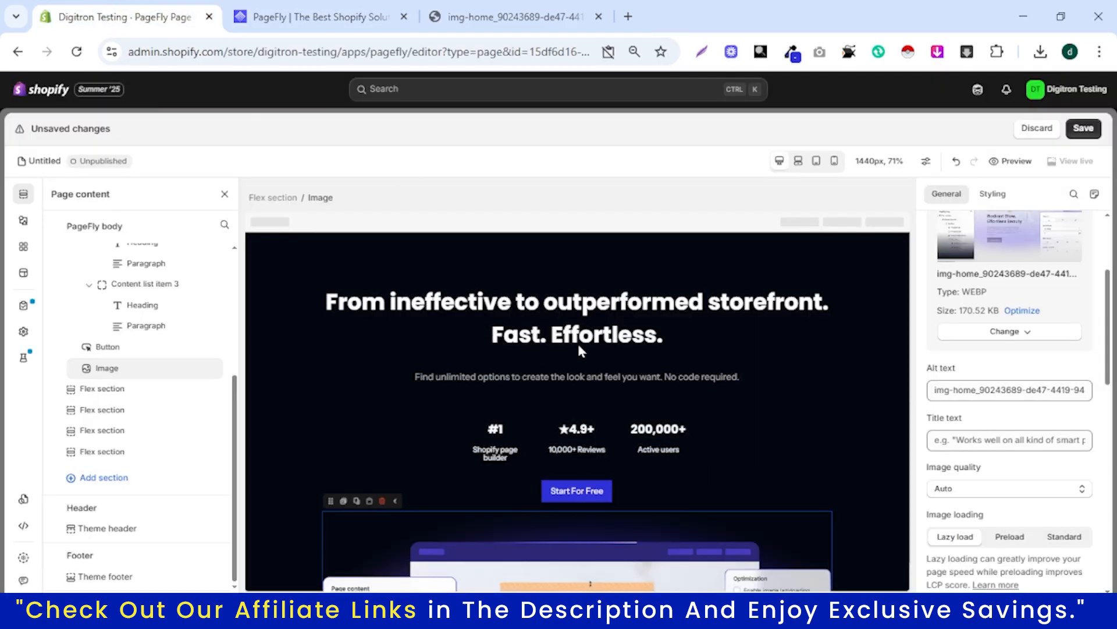
pyautogui.scroll(-7, 542, 371)
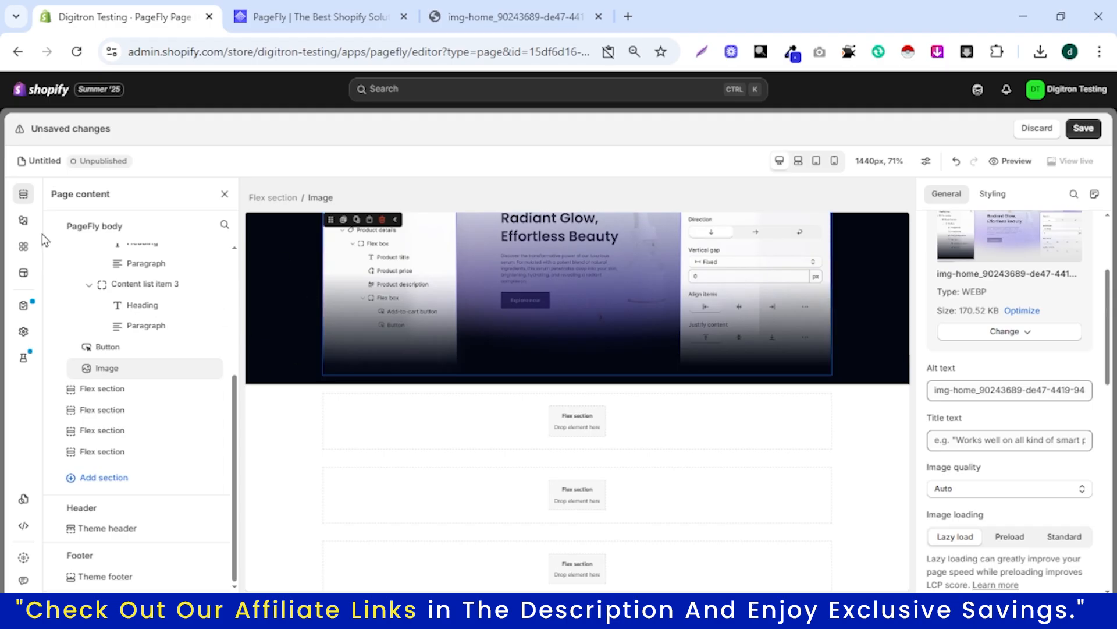
pyautogui.click(24, 223)
pyautogui.scroll(-1, 117, 349)
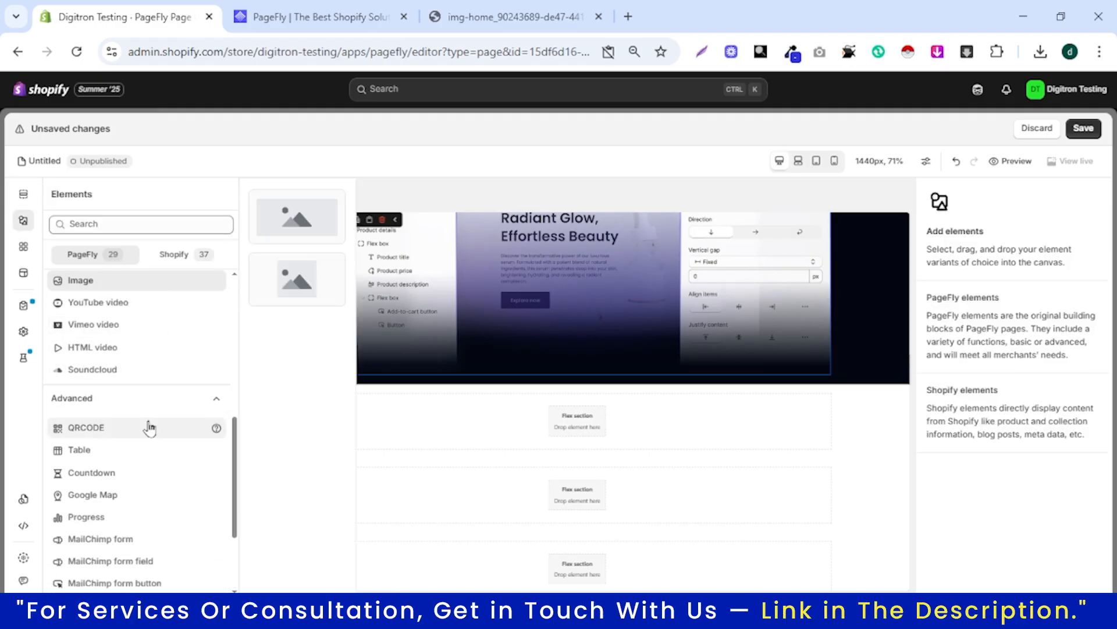
pyautogui.scroll(3, 152, 423)
pyautogui.scroll(4, 151, 419)
pyautogui.scroll(-3, 152, 419)
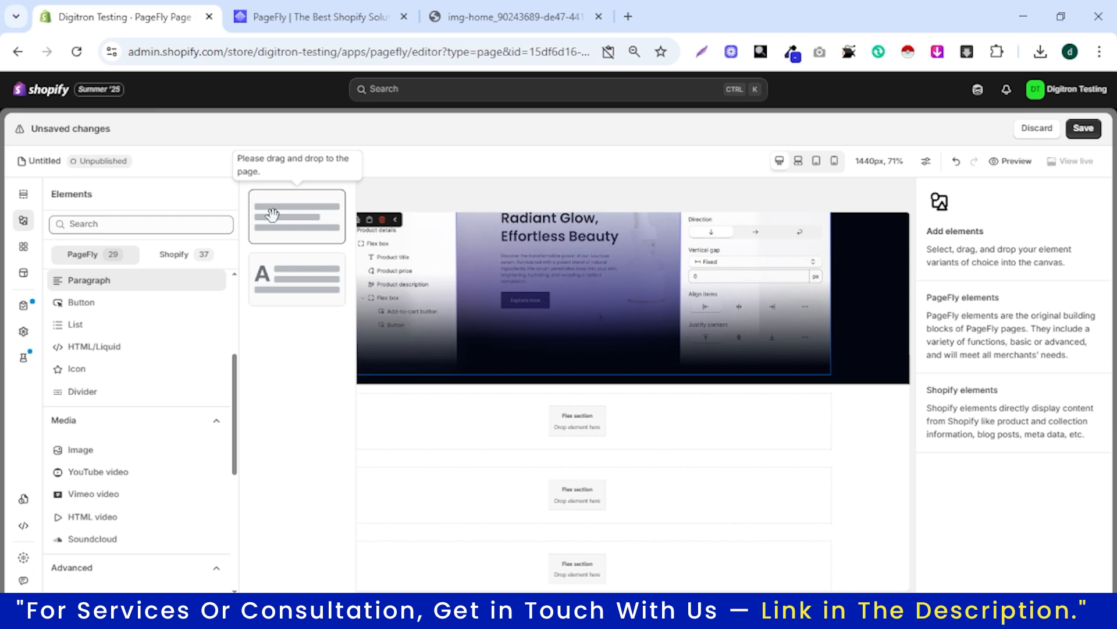
pyautogui.moveTo(89, 280); pyautogui.dragTo(579, 269)
# Replace the new paragraph's placeholder text with "Trusted by the best Shopify Plus merchants".
pyautogui.doubleClick(586, 479)
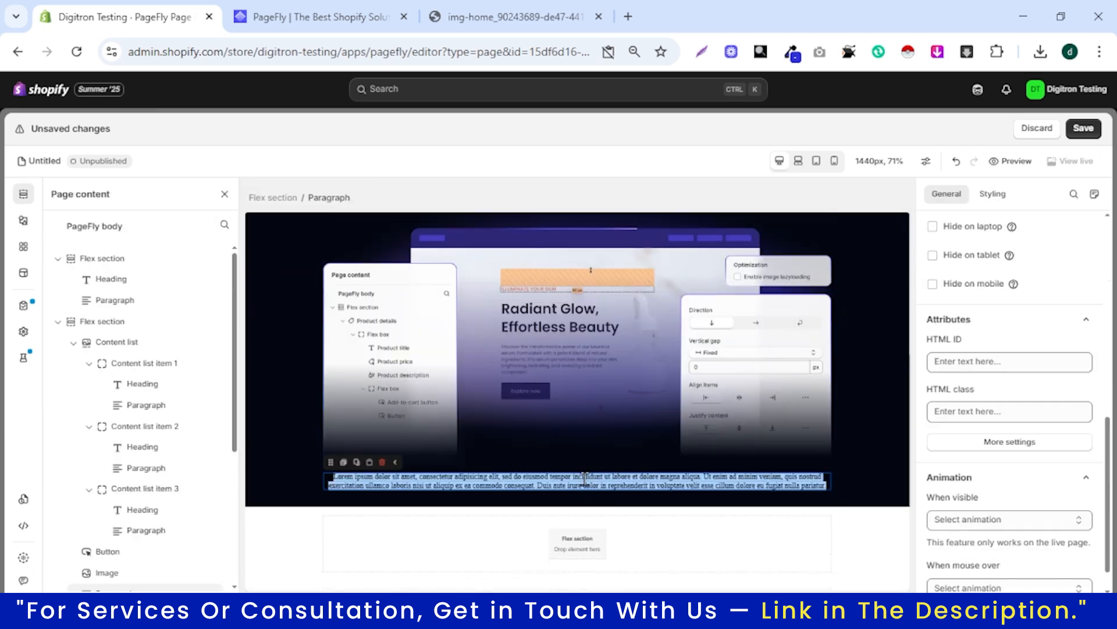
pyautogui.click(993, 193)
pyautogui.scroll(-15, 1013, 439)
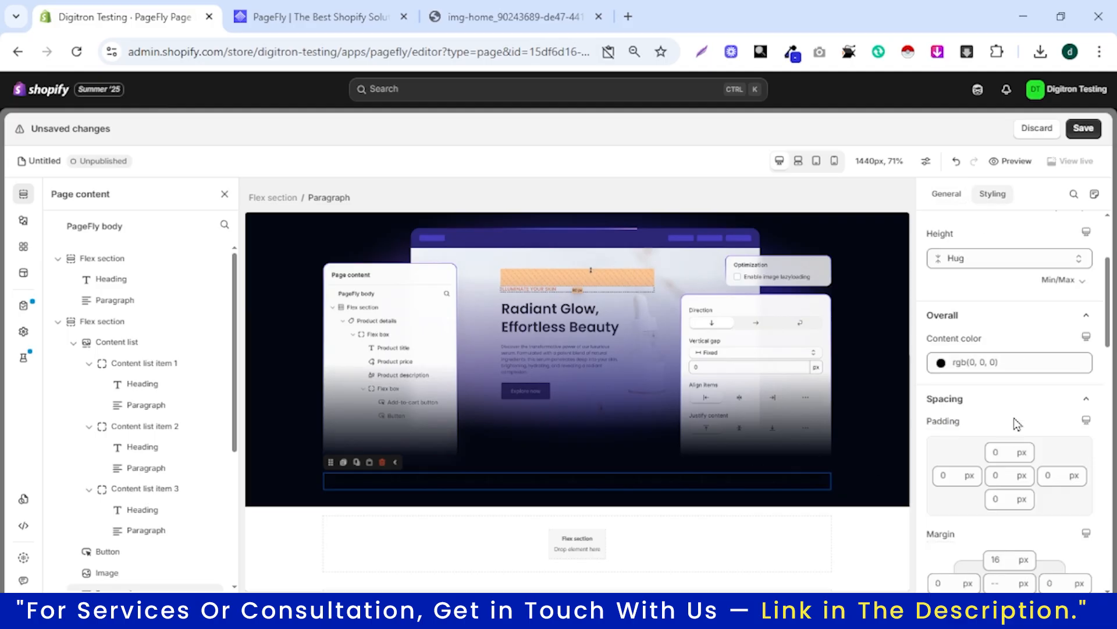
pyautogui.click(947, 194)
pyautogui.scroll(7, 992, 423)
pyautogui.hotkey('ctrl', 'a')
pyautogui.hotkey('ctrl', 'v')
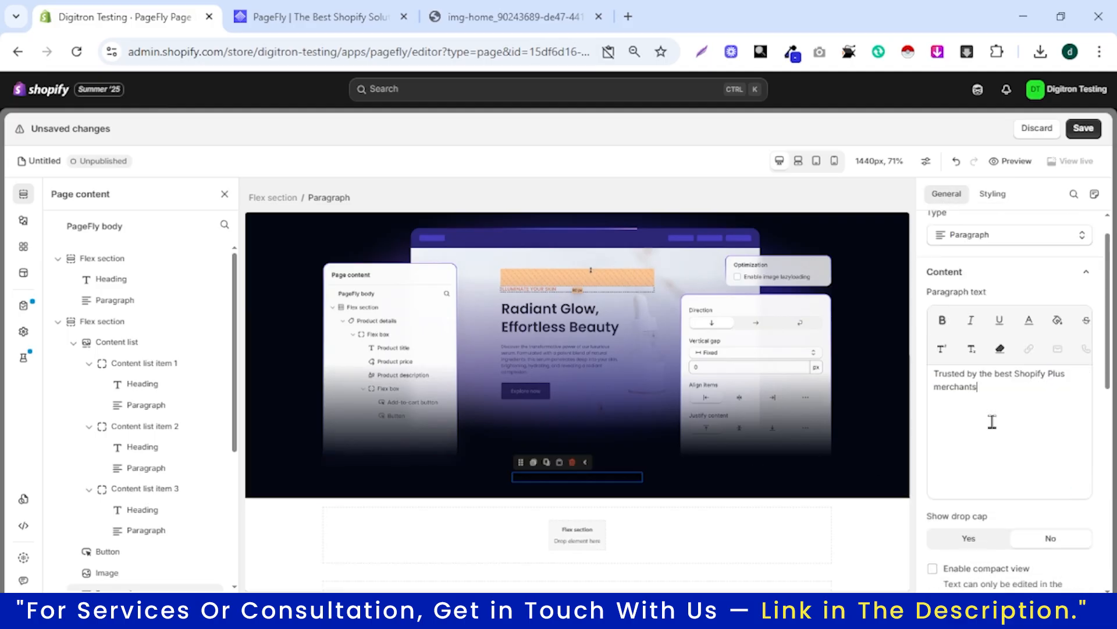
# Set the merchants paragraph's font family to Instrument Sans.
pyautogui.scroll(-3, 998, 423)
pyautogui.scroll(4, 998, 424)
pyautogui.scroll(-8, 993, 379)
pyautogui.click(993, 194)
pyautogui.scroll(8, 1028, 411)
pyautogui.click(1011, 366)
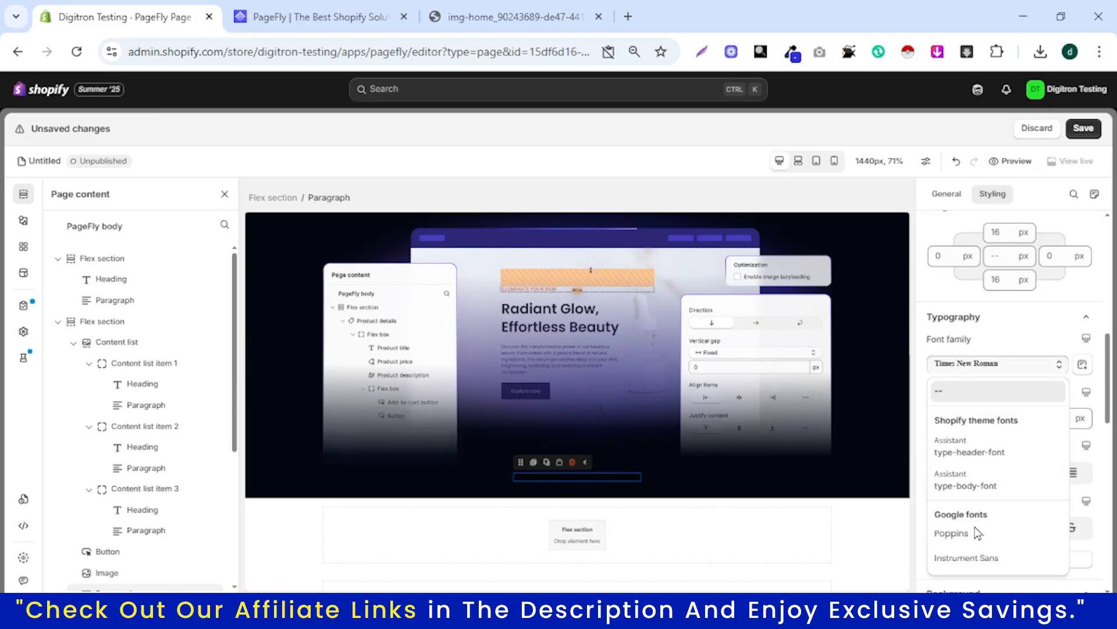
pyautogui.click(992, 564)
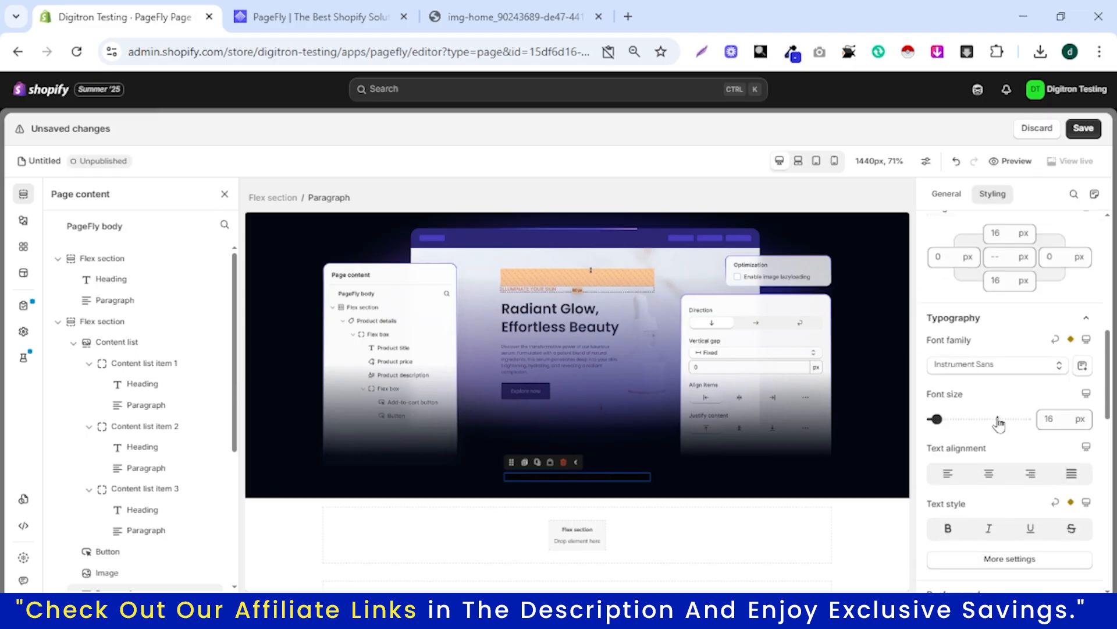
# Set the merchants paragraph's content color to a light shade, checking it against the PageFly homepage.
pyautogui.scroll(5, 998, 424)
pyautogui.click(982, 362)
pyautogui.click(1000, 582)
pyautogui.click(353, 10)
pyautogui.click(195, 12)
pyautogui.click(1016, 291)
# Set the merchants paragraph's font size to 20 px and its bottom margin to 400 px, using the PageFly homepage as reference.
pyautogui.scroll(-5, 1006, 431)
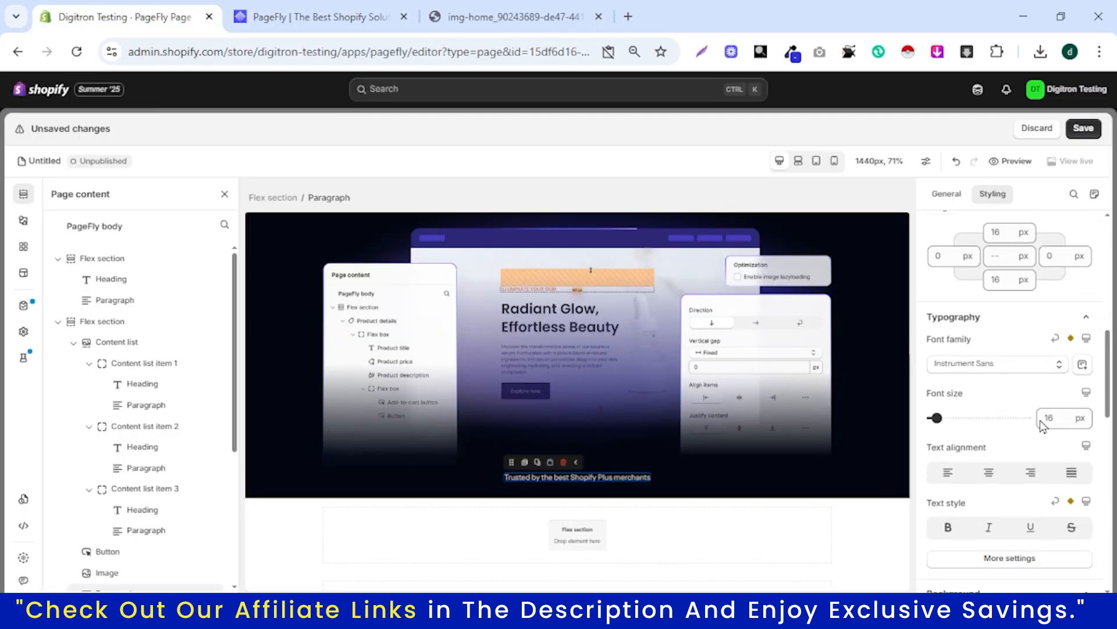
pyautogui.write('20')
pyautogui.click(324, 16)
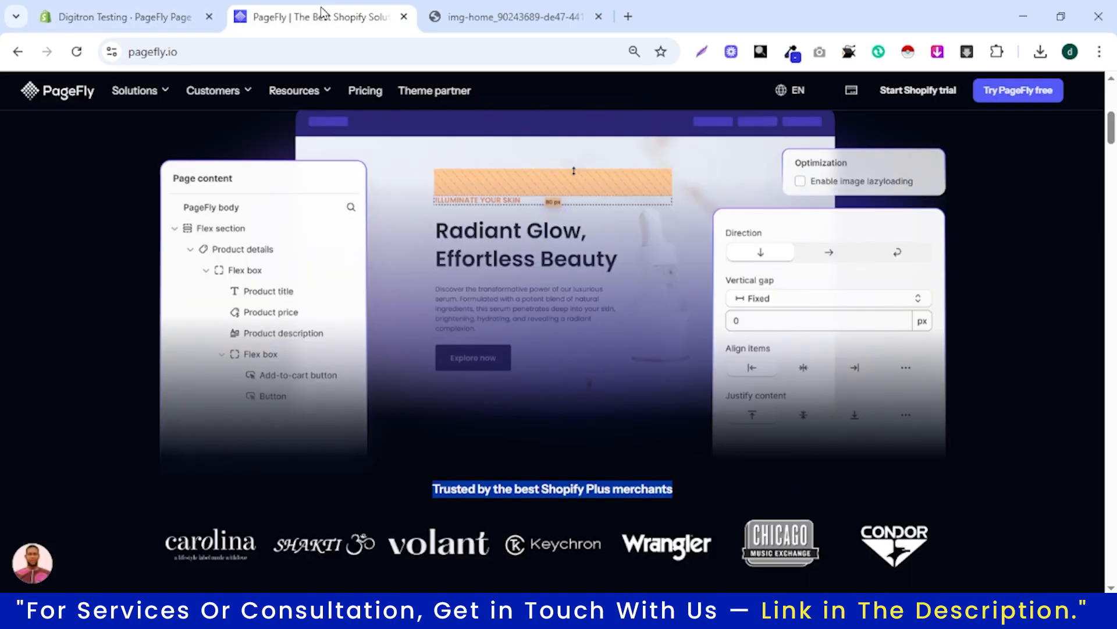
pyautogui.scroll(-3, 498, 349)
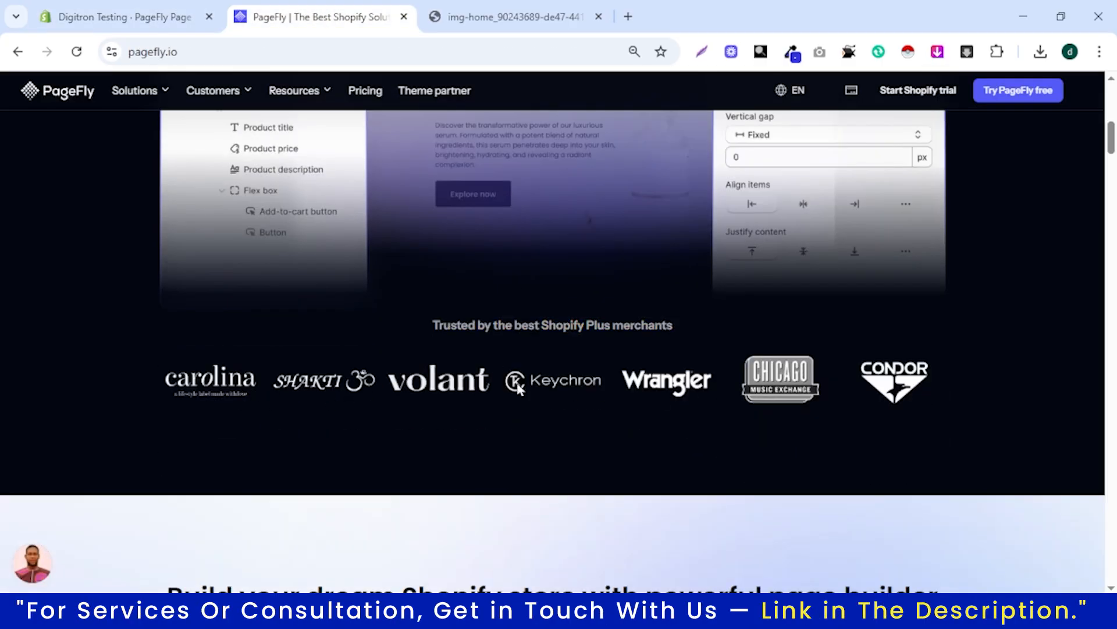
pyautogui.click(131, 16)
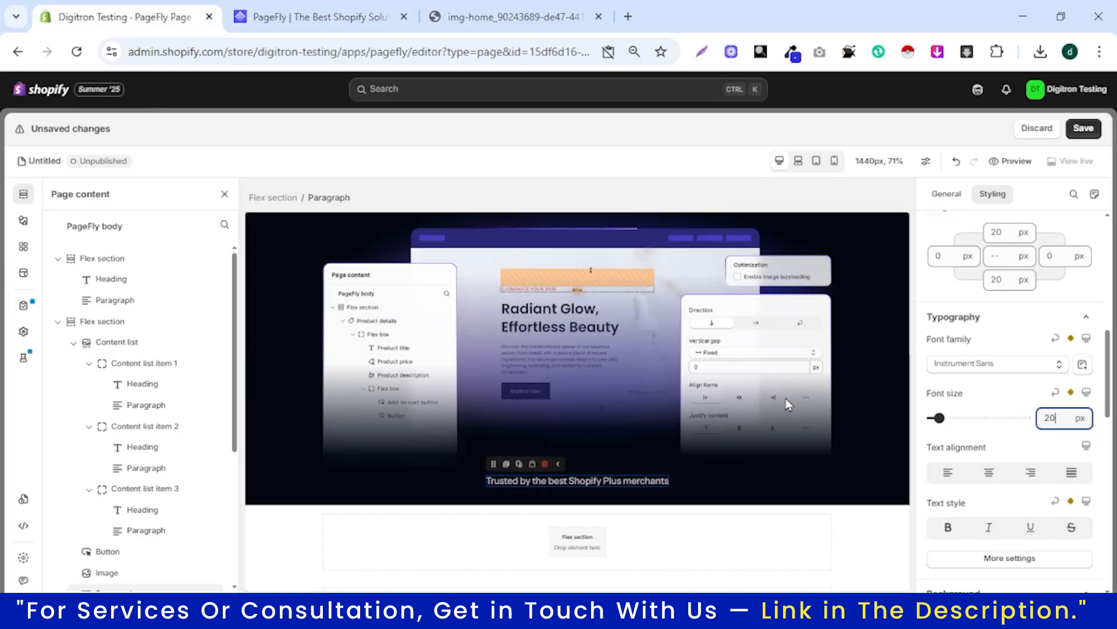
pyautogui.scroll(1, 995, 373)
pyautogui.write('400')
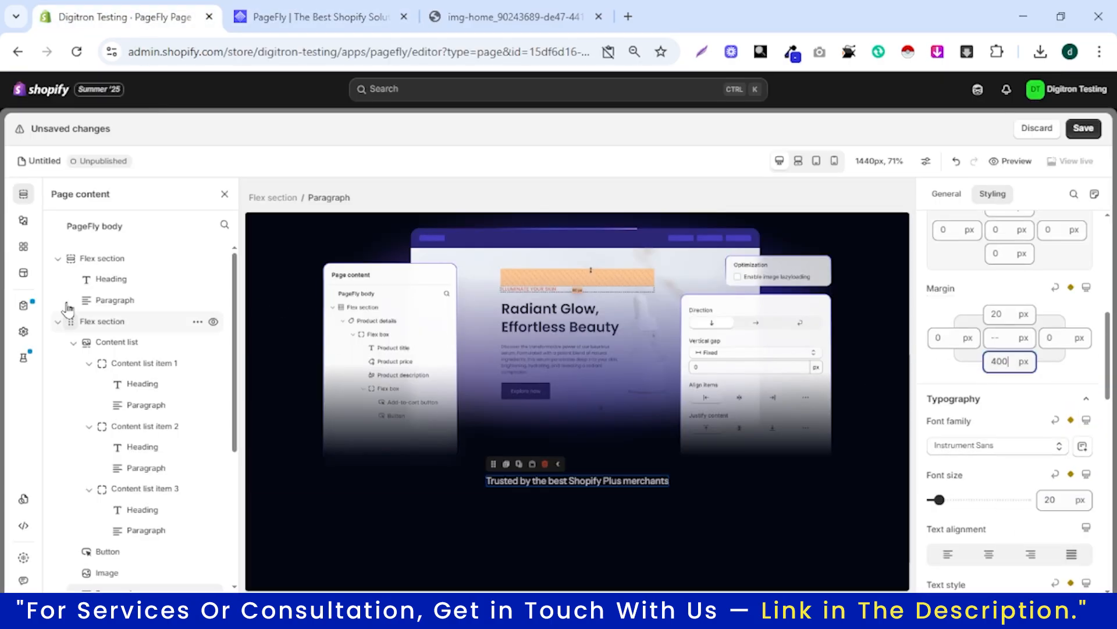
# Add a Layout element with three equal 1/3 columns below the merchants paragraph in the dark section.
pyautogui.click(23, 220)
pyautogui.scroll(-3, 134, 344)
pyautogui.scroll(3, 119, 346)
pyautogui.click(117, 342)
pyautogui.scroll(1, 117, 344)
pyautogui.click(112, 314)
pyautogui.scroll(-1, 284, 342)
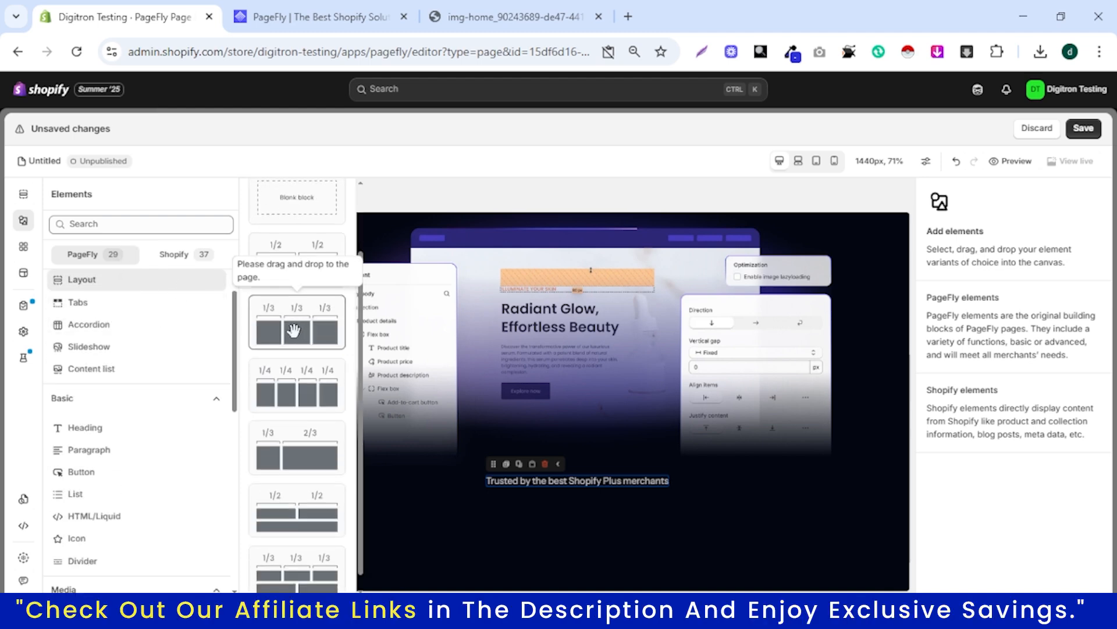
pyautogui.moveTo(295, 331); pyautogui.dragTo(593, 535)
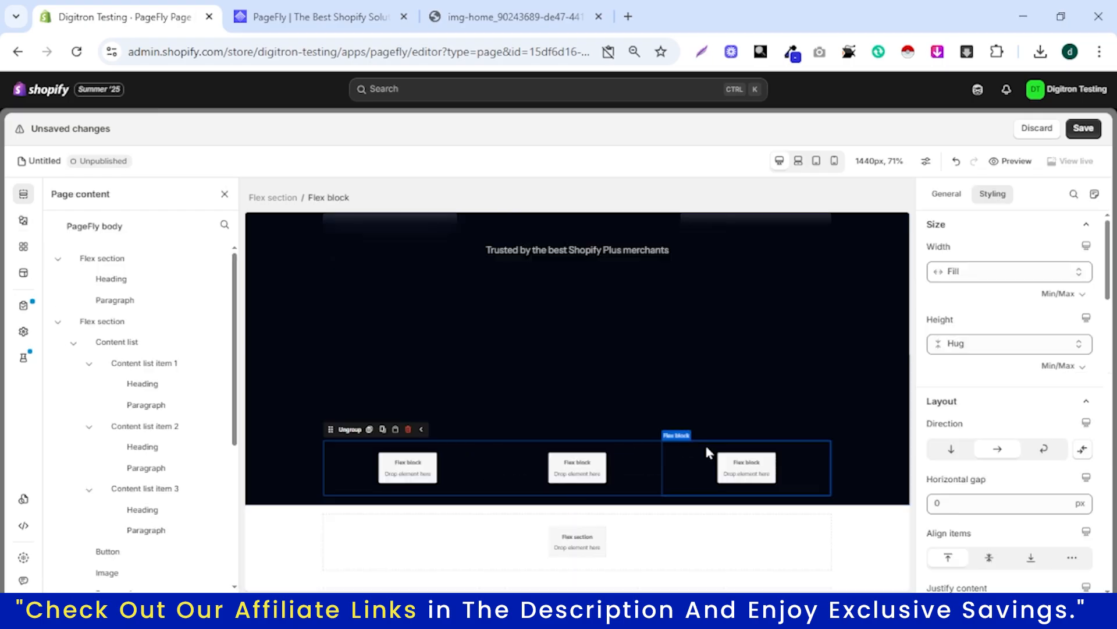
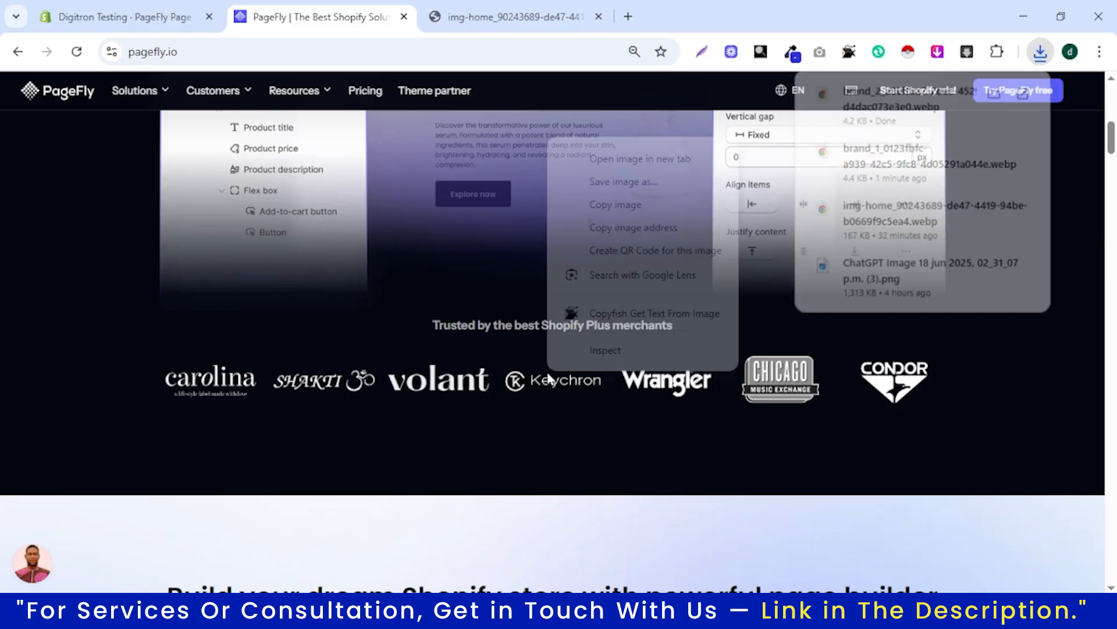
# Save the Keychron, Wrangler and Chicago Music Exchange logos from the PageFly homepage to the Downloads folder under their suggested names.
pyautogui.click(639, 187)
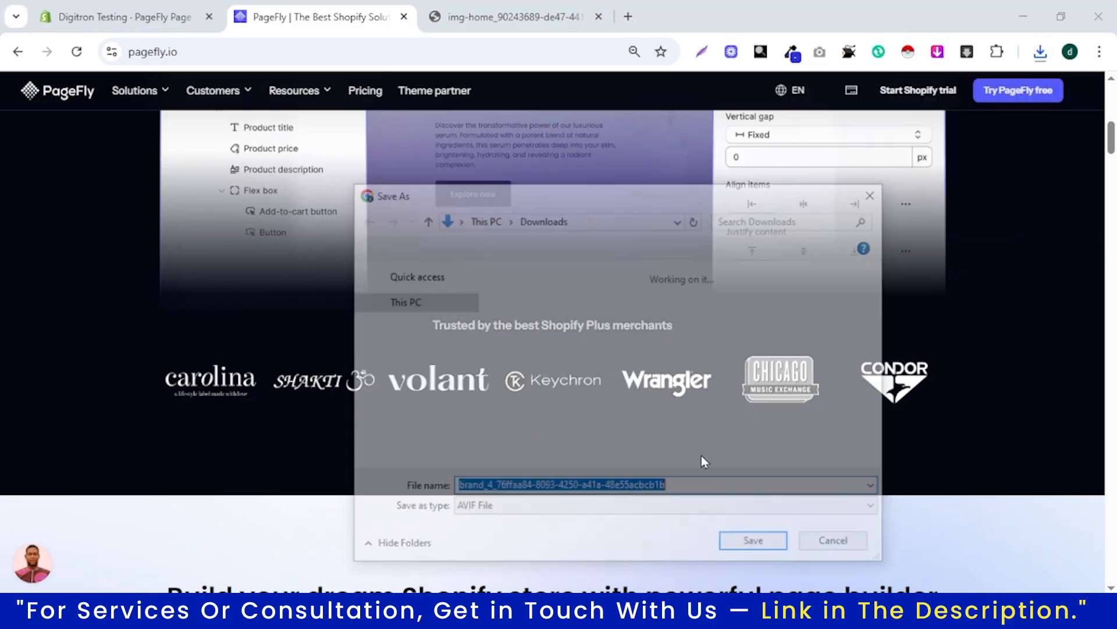
pyautogui.click(756, 543)
pyautogui.rightClick(656, 381)
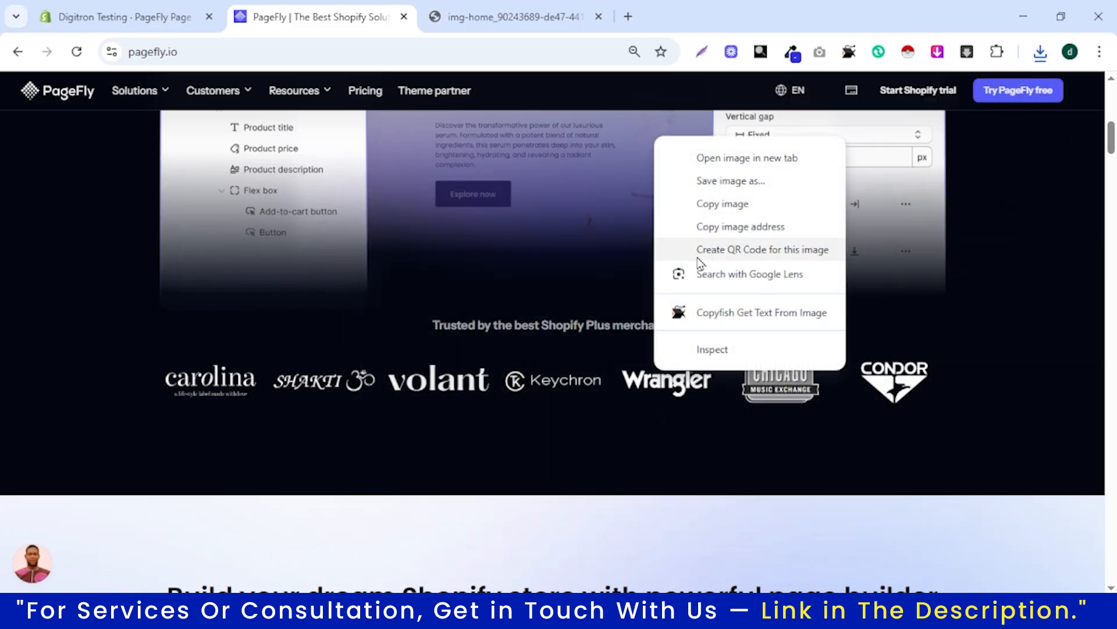
pyautogui.click(719, 181)
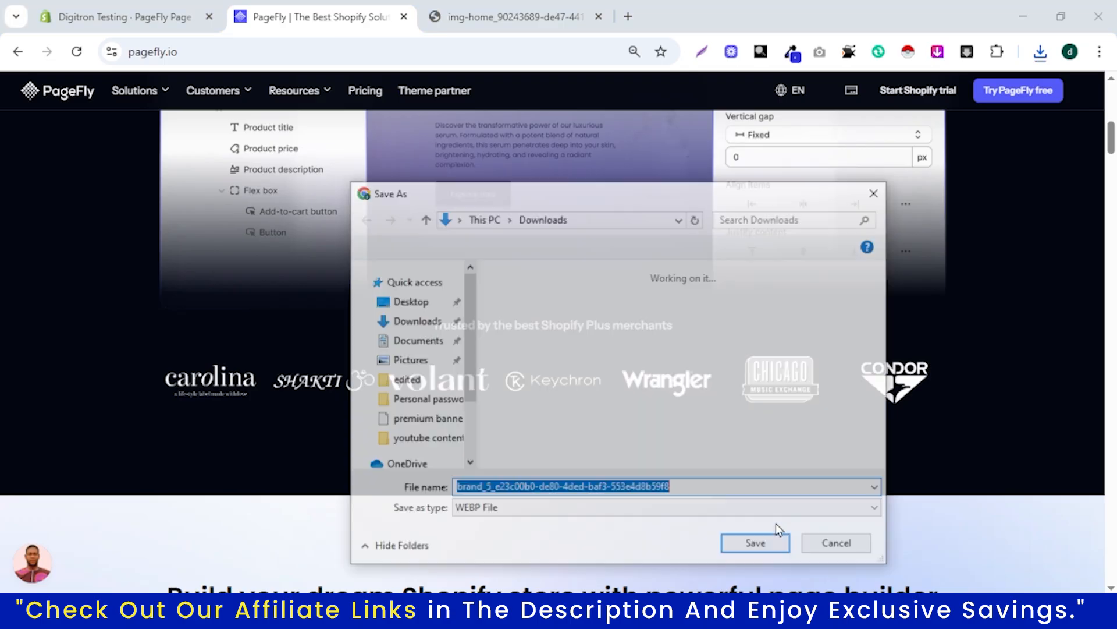
pyautogui.click(777, 543)
pyautogui.rightClick(768, 379)
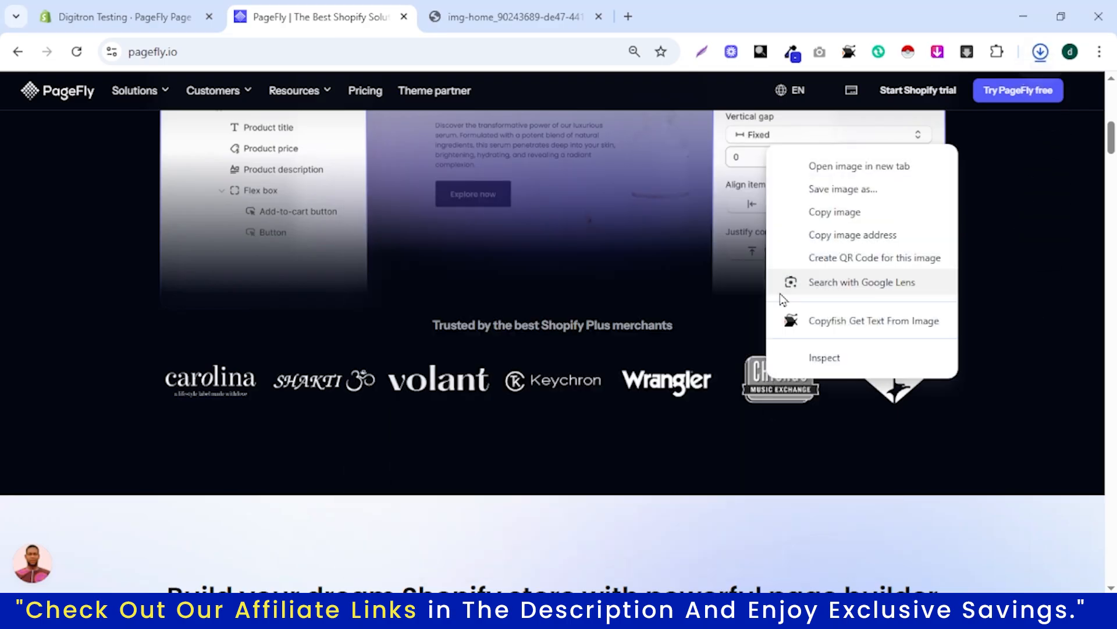
pyautogui.click(806, 201)
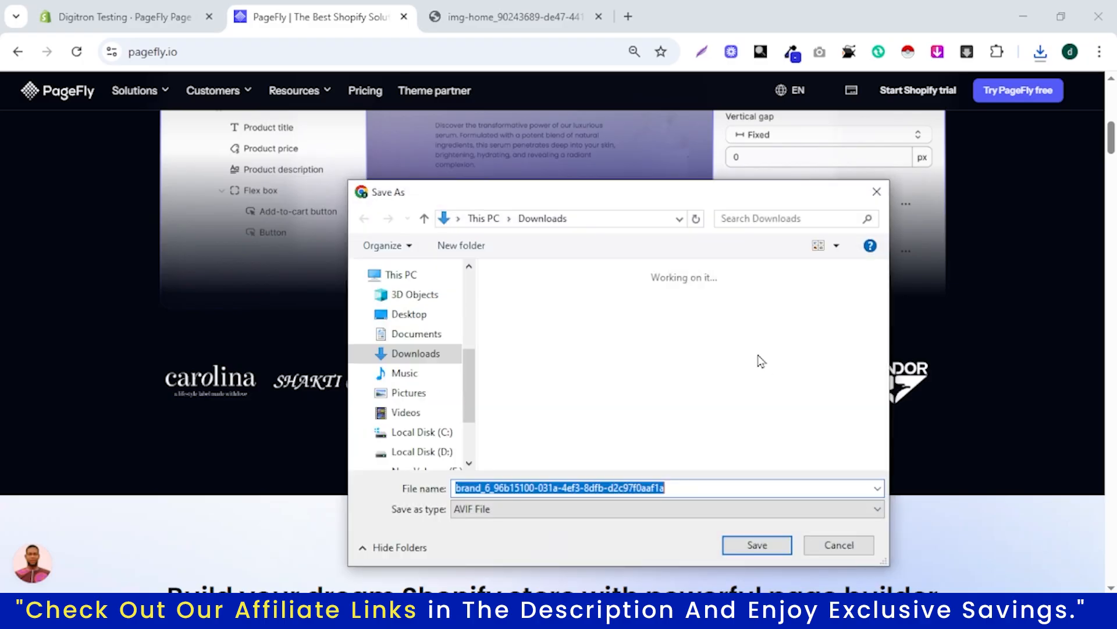
pyautogui.click(759, 543)
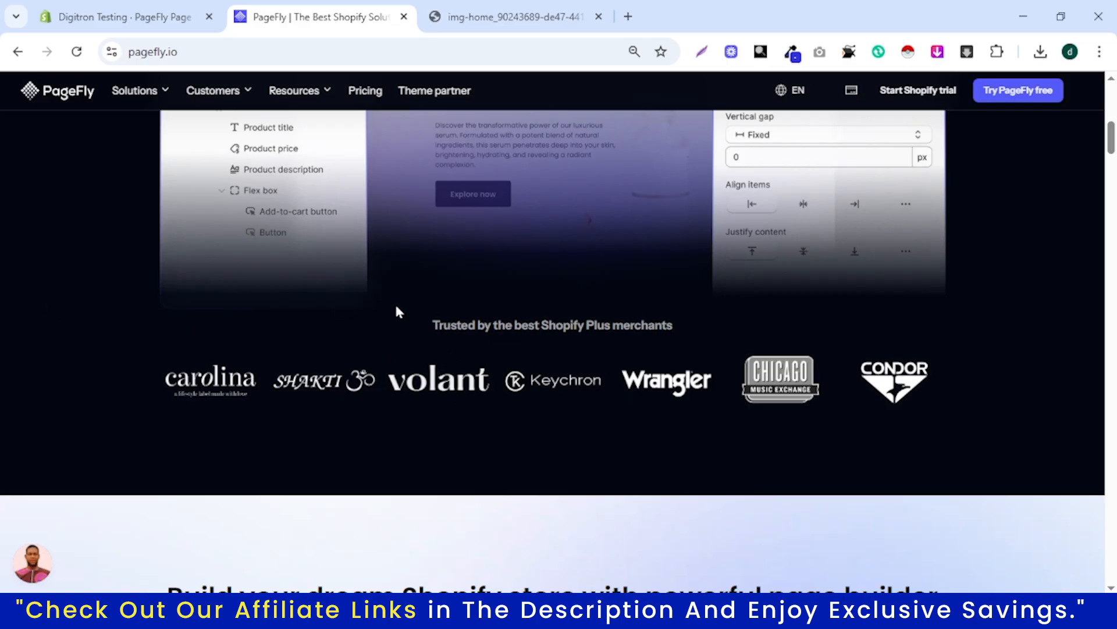
# Return to the PageFly editor and set the merchants paragraph's bottom margin to 20 px.
pyautogui.click(111, 11)
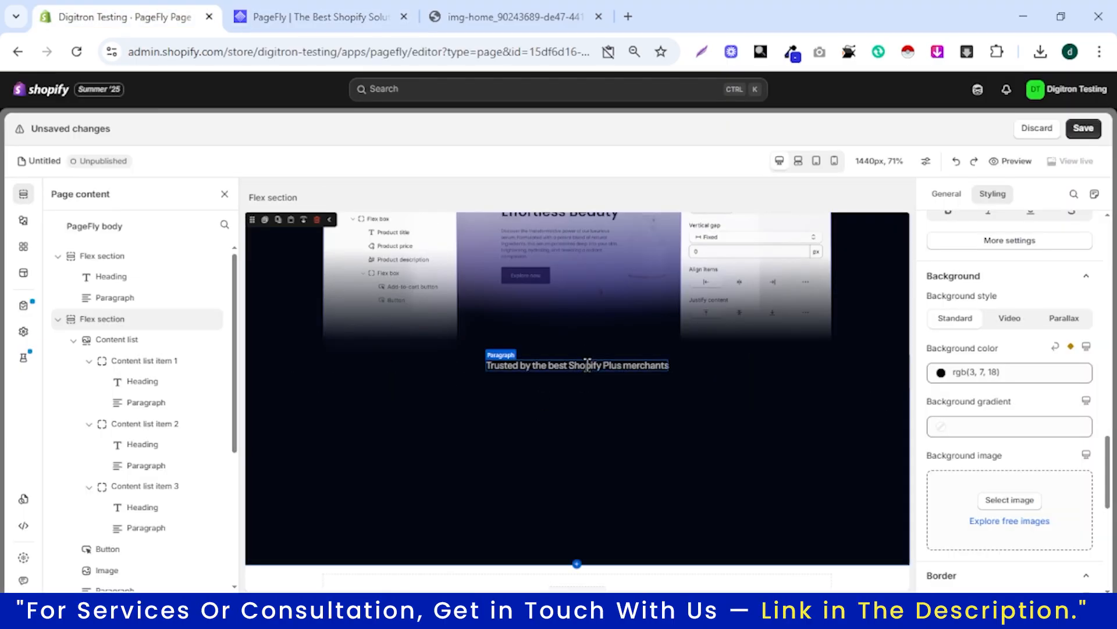
pyautogui.click(24, 225)
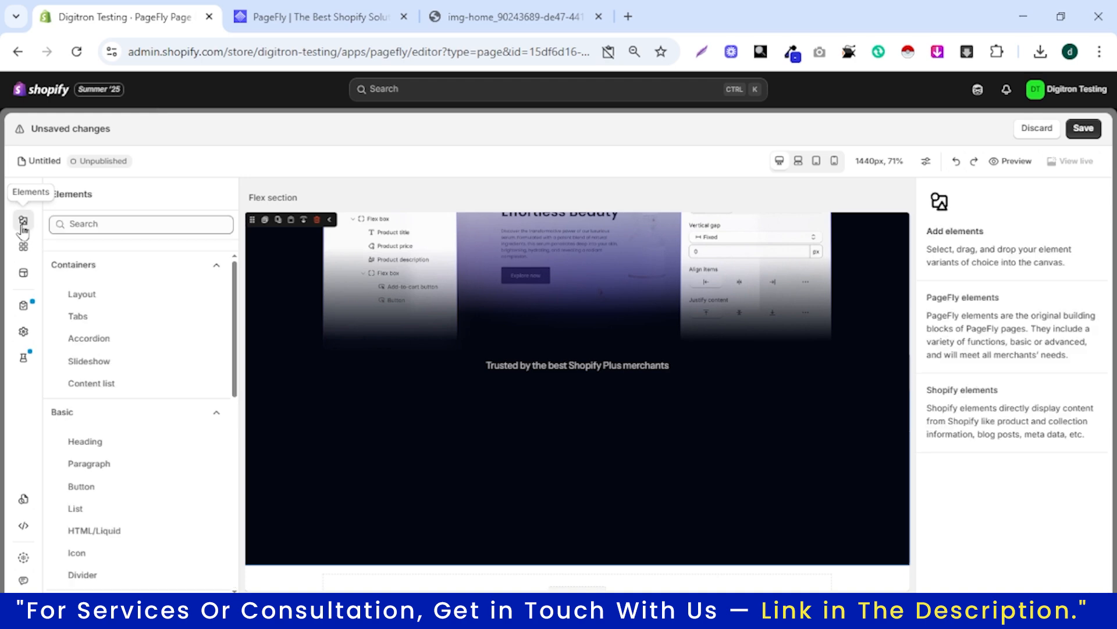
pyautogui.scroll(-5, 155, 349)
pyautogui.scroll(5, 111, 318)
pyautogui.moveTo(110, 318); pyautogui.dragTo(658, 504)
pyautogui.doubleClick(1000, 362)
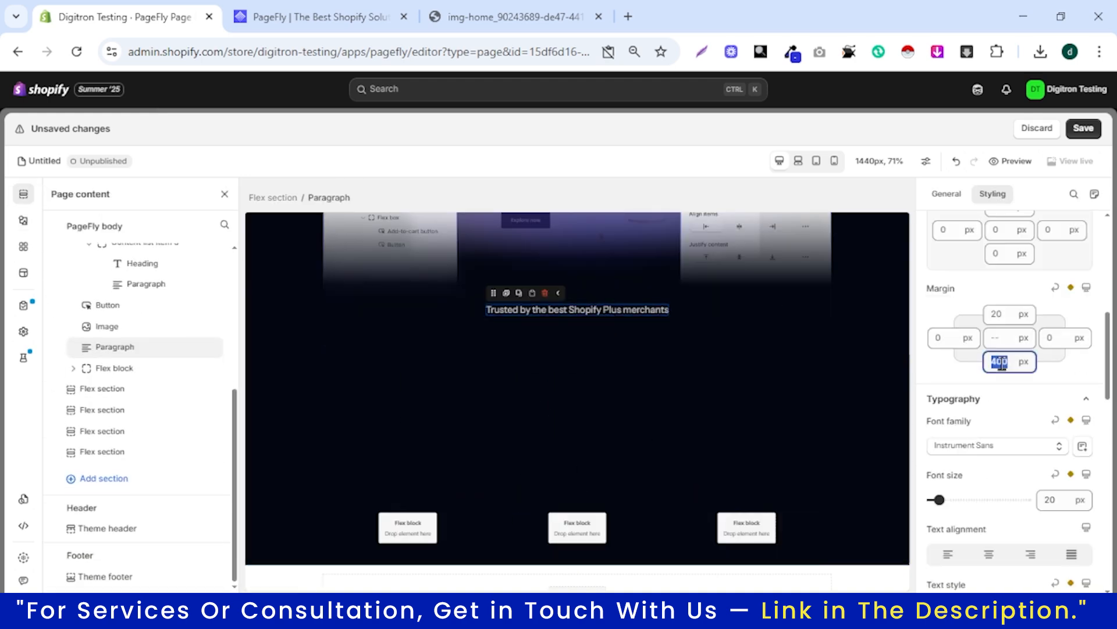
pyautogui.write('20')
# Duplicate the flex blocks in the row below the merchants paragraph until there are six columns.
pyautogui.click(444, 357)
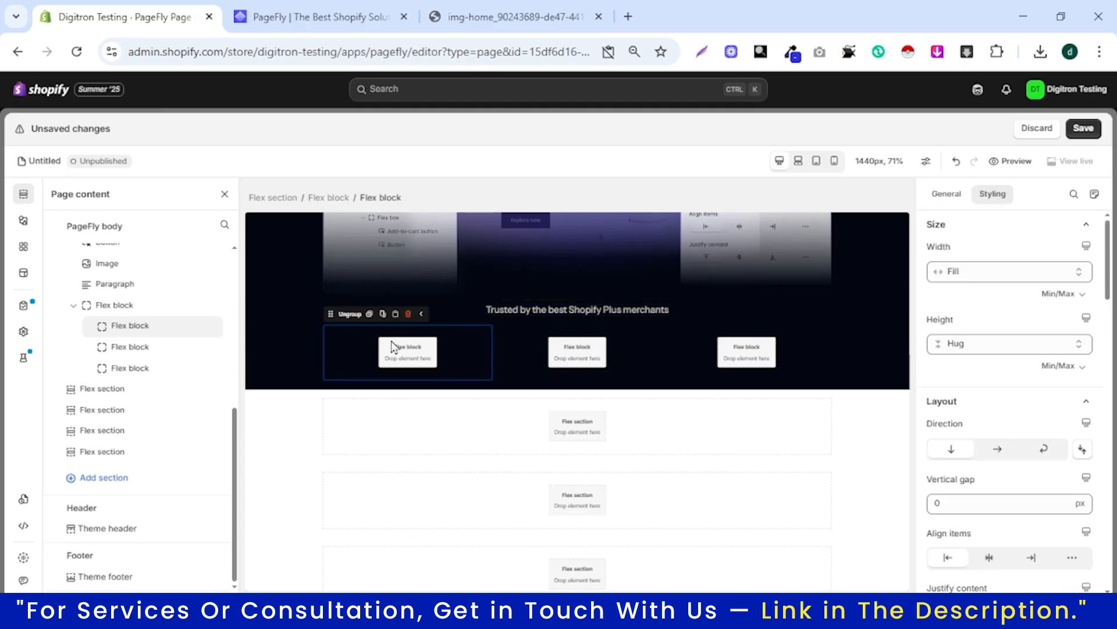
pyautogui.click(369, 315)
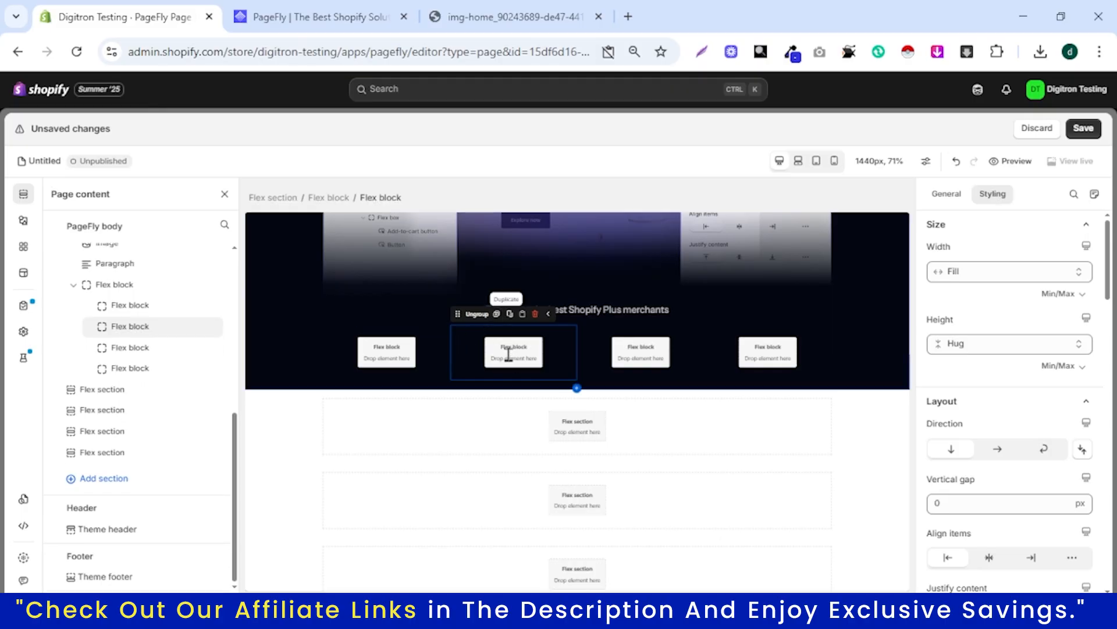
pyautogui.click(509, 313)
pyautogui.click(573, 316)
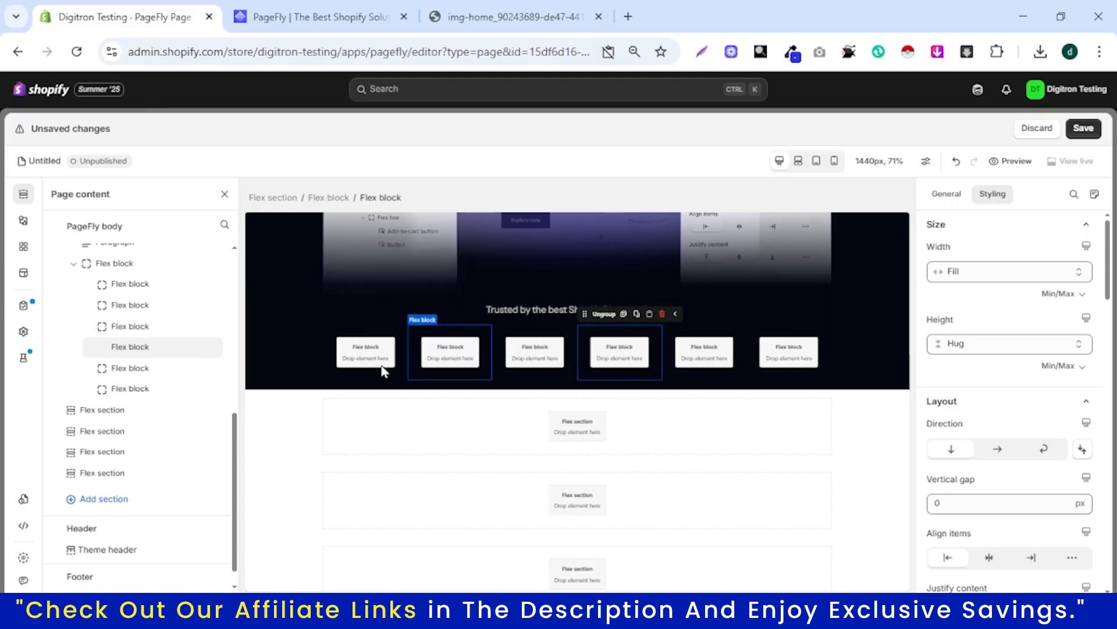
# Add an Image element to the first flex block of the six-column row.
pyautogui.click(377, 358)
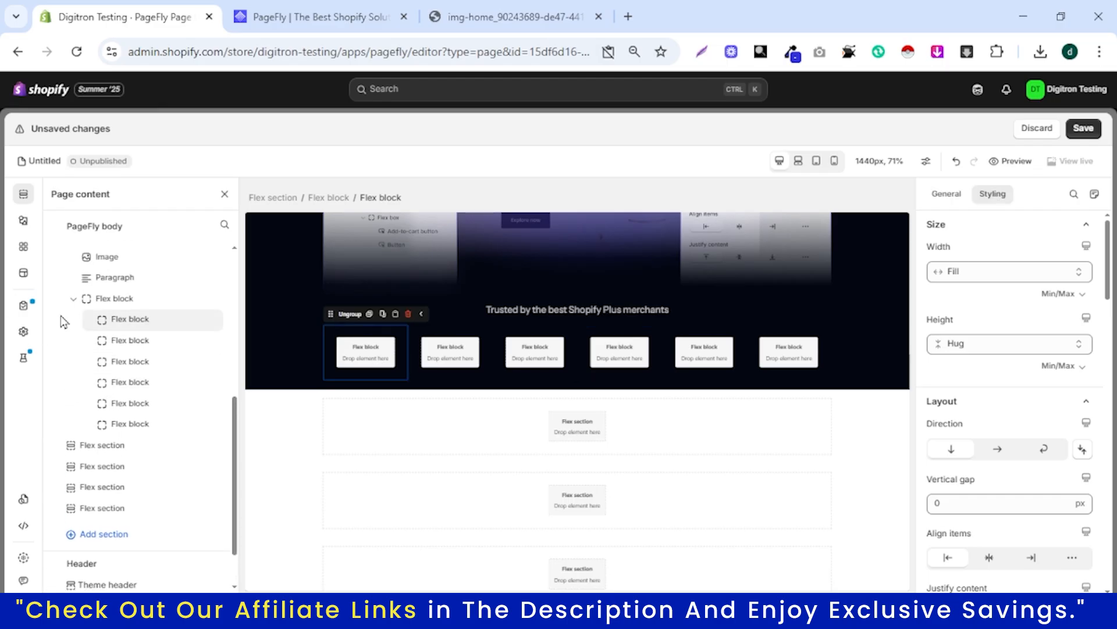
pyautogui.click(24, 220)
pyautogui.scroll(-1, 174, 378)
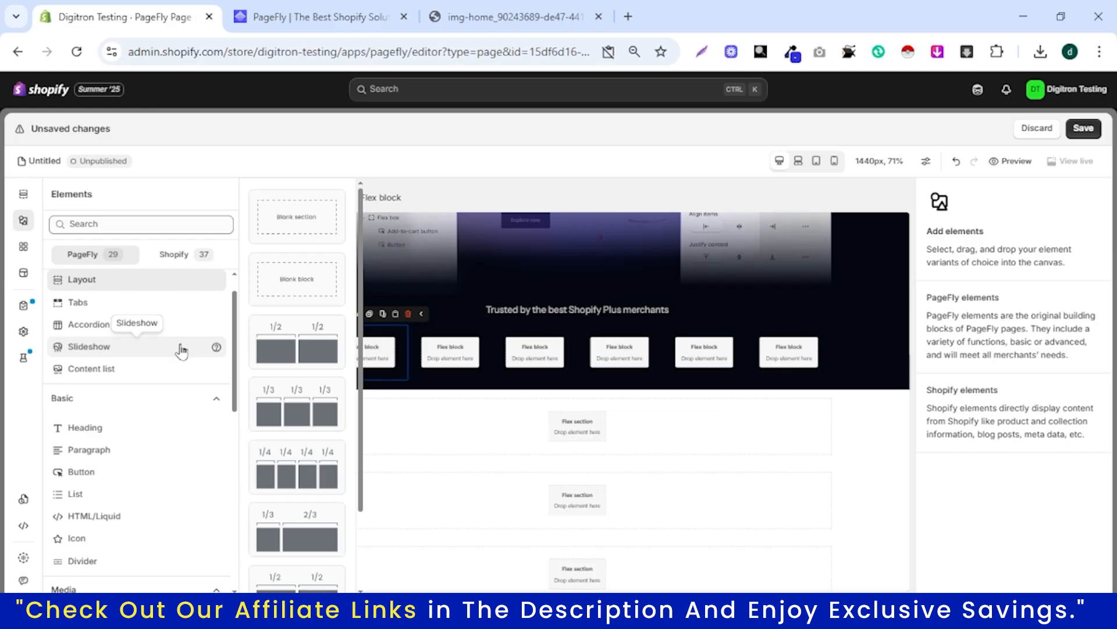
pyautogui.scroll(-3, 120, 452)
pyautogui.click(120, 453)
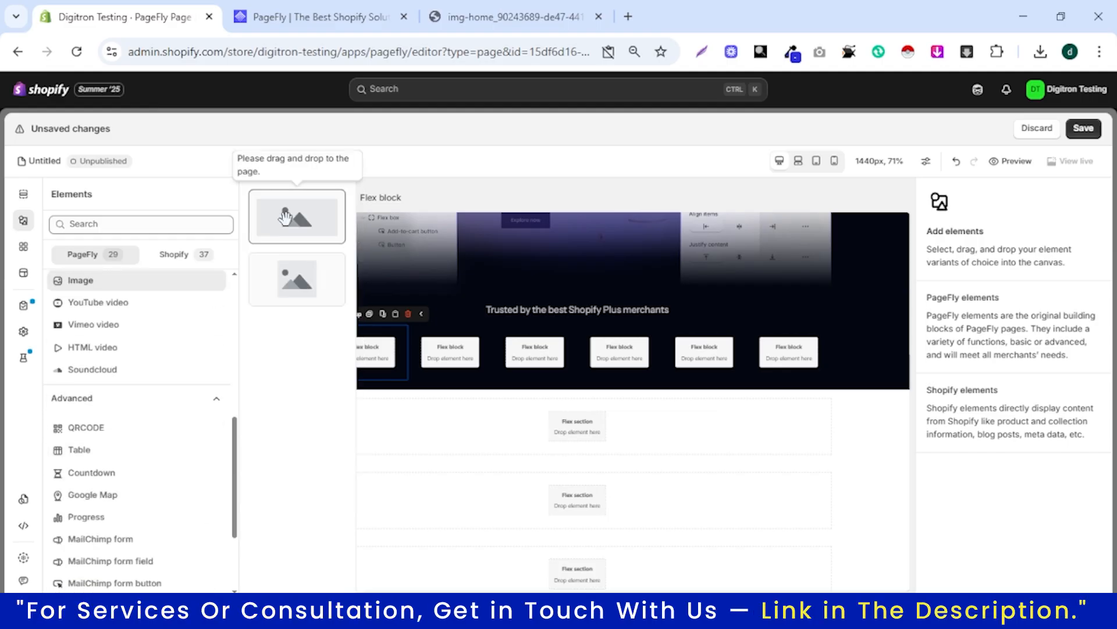
pyautogui.moveTo(285, 218); pyautogui.dragTo(360, 363)
# Add an Image element to each of the remaining five flex blocks in the row.
pyautogui.click(24, 220)
pyautogui.moveTo(105, 281)
pyautogui.moveTo(302, 236); pyautogui.dragTo(428, 368)
pyautogui.click(24, 220)
pyautogui.moveTo(285, 222); pyautogui.dragTo(470, 370)
pyautogui.click(23, 221)
pyautogui.moveTo(285, 220); pyautogui.dragTo(550, 357)
pyautogui.click(23, 221)
pyautogui.moveTo(285, 220); pyautogui.dragTo(663, 346)
pyautogui.click(23, 221)
pyautogui.moveTo(285, 220); pyautogui.dragTo(768, 344)
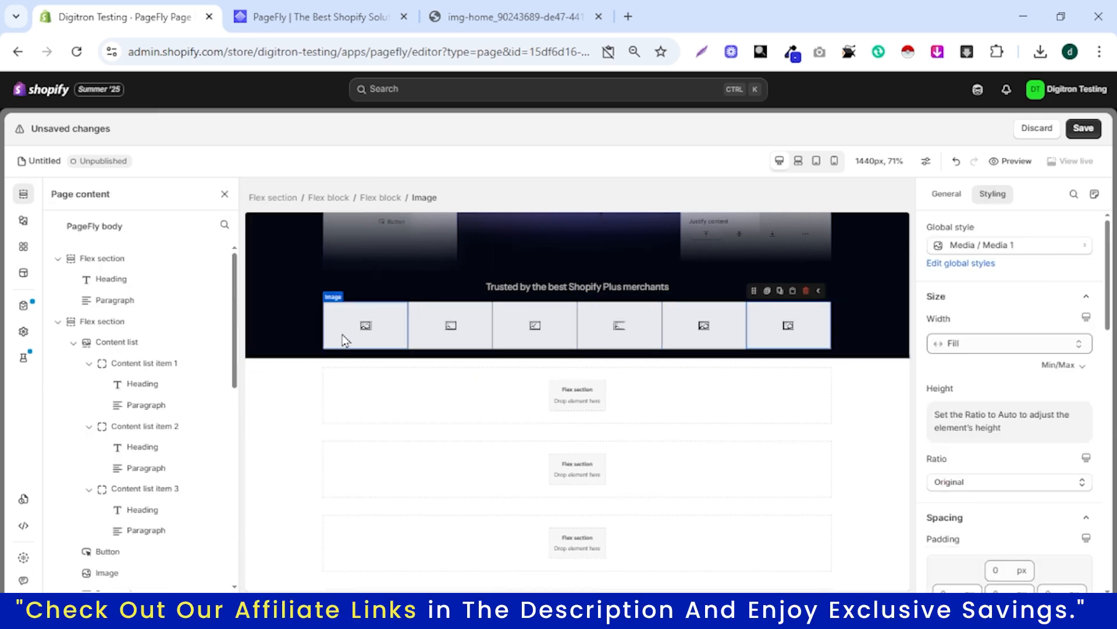
# Set the first column's image source to the carolina logo already in the image library.
pyautogui.click(359, 333)
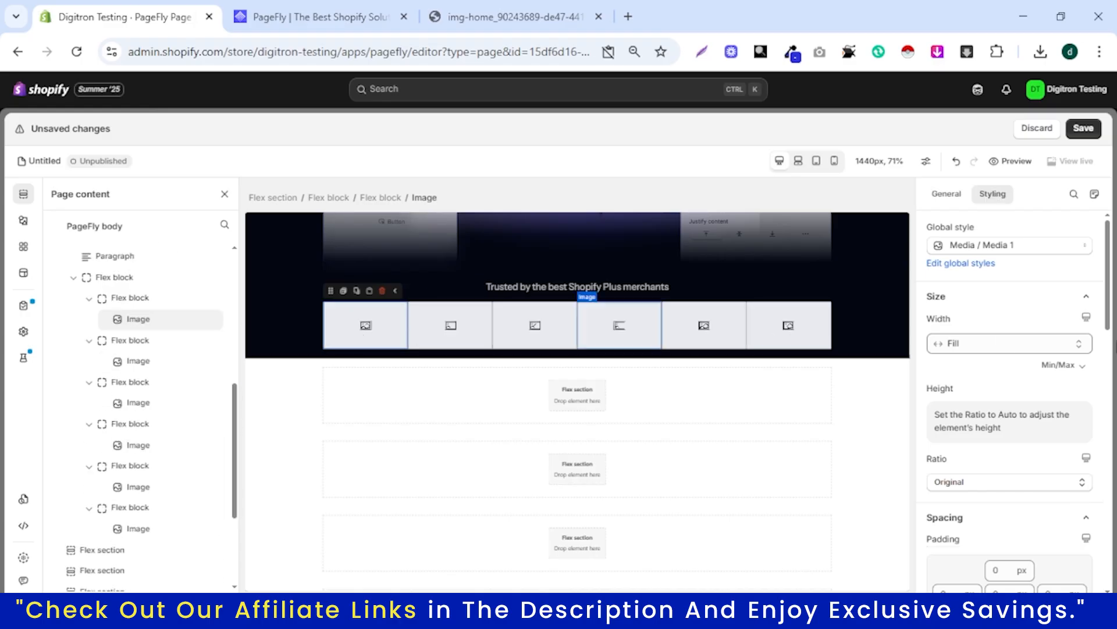
pyautogui.scroll(-5, 998, 341)
pyautogui.click(947, 194)
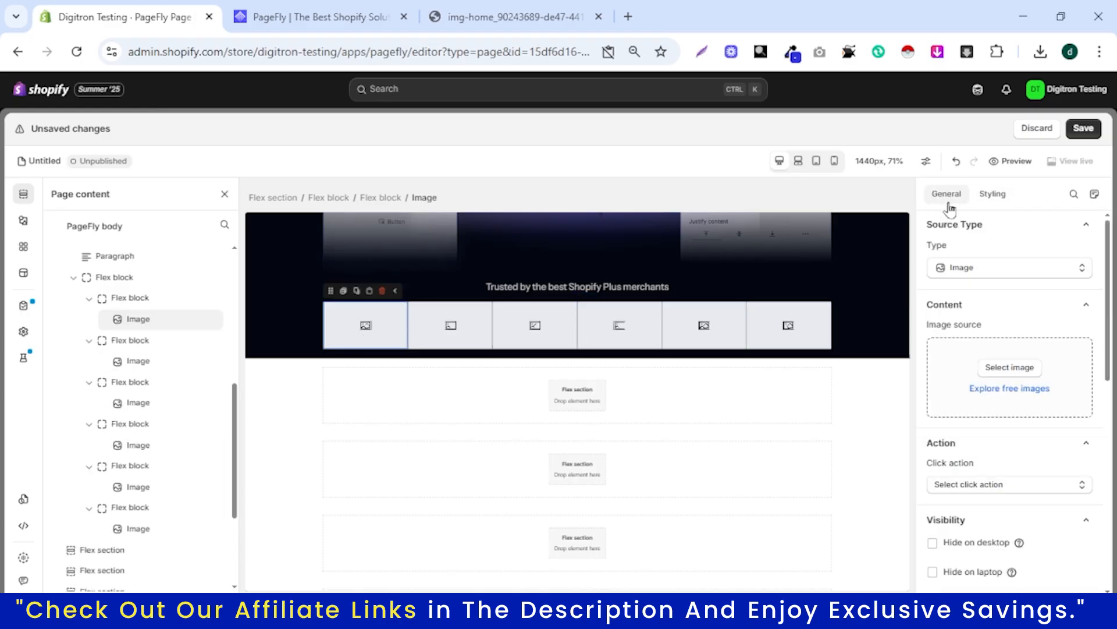
pyautogui.click(1011, 368)
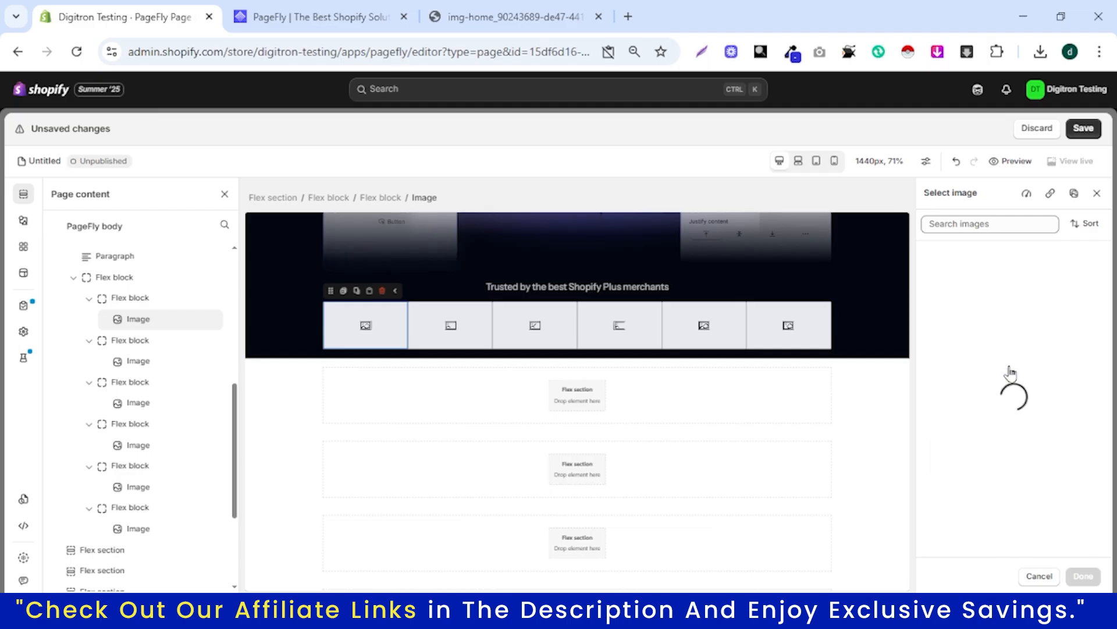
pyautogui.click(951, 372)
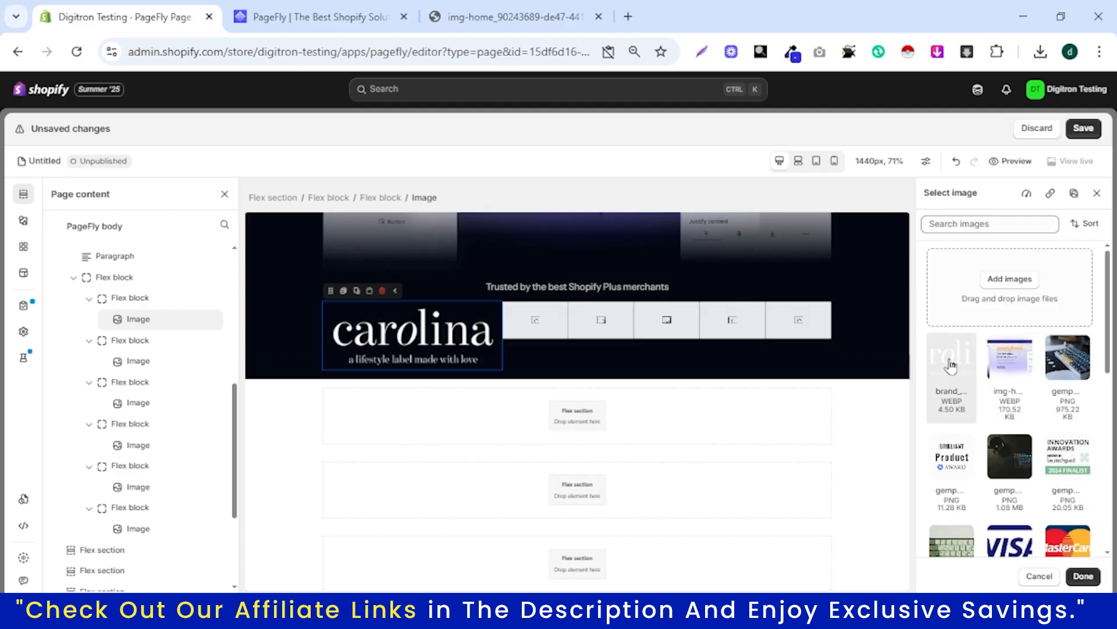
# Upload the Wrangler logo (brand_5) from Downloads and use it as the second column's image.
pyautogui.click(535, 320)
pyautogui.click(1005, 367)
pyautogui.click(1009, 279)
pyautogui.click(638, 323)
pyautogui.click(757, 544)
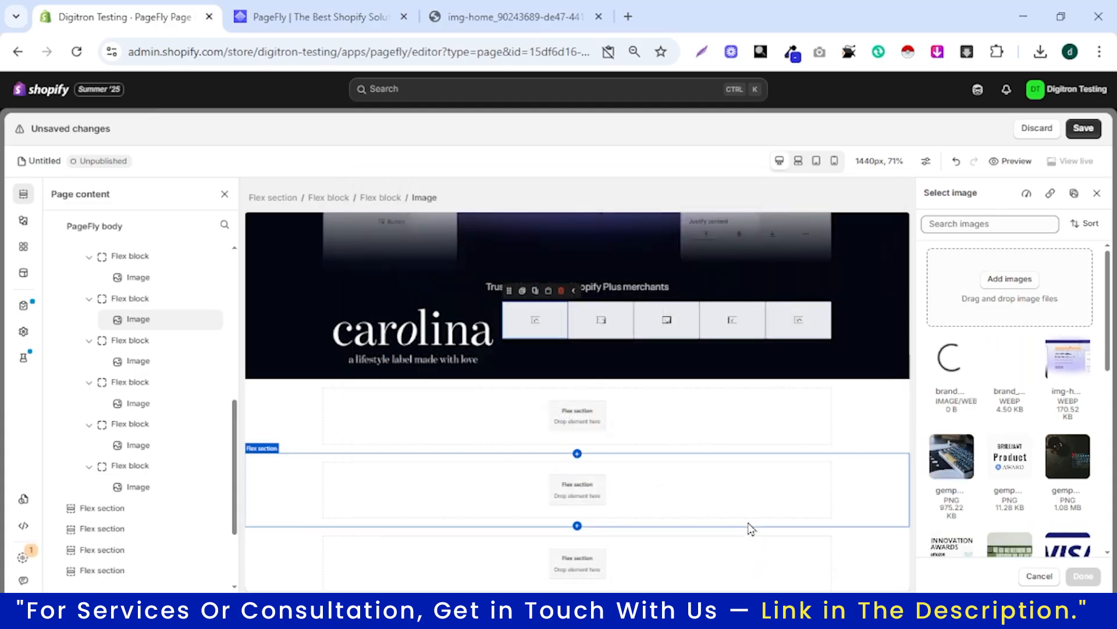
pyautogui.click(1086, 545)
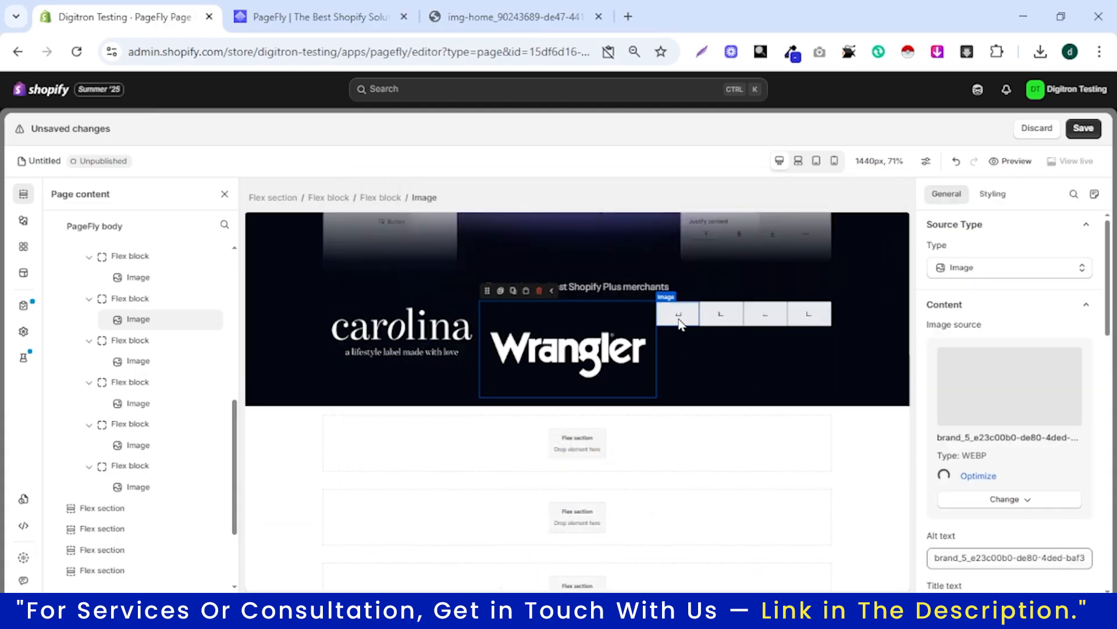
# Upload the volant logo (brand_3) from Downloads and use it as the third column's image.
pyautogui.click(679, 314)
pyautogui.click(1001, 367)
pyautogui.click(1007, 286)
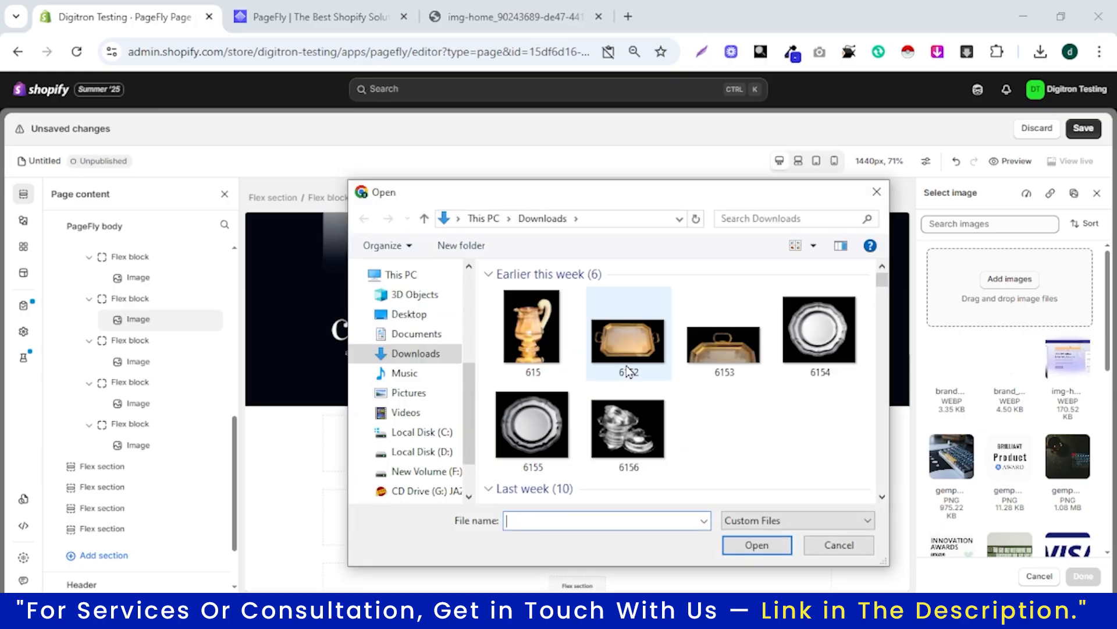
pyautogui.scroll(5, 629, 369)
pyautogui.click(636, 325)
pyautogui.click(756, 544)
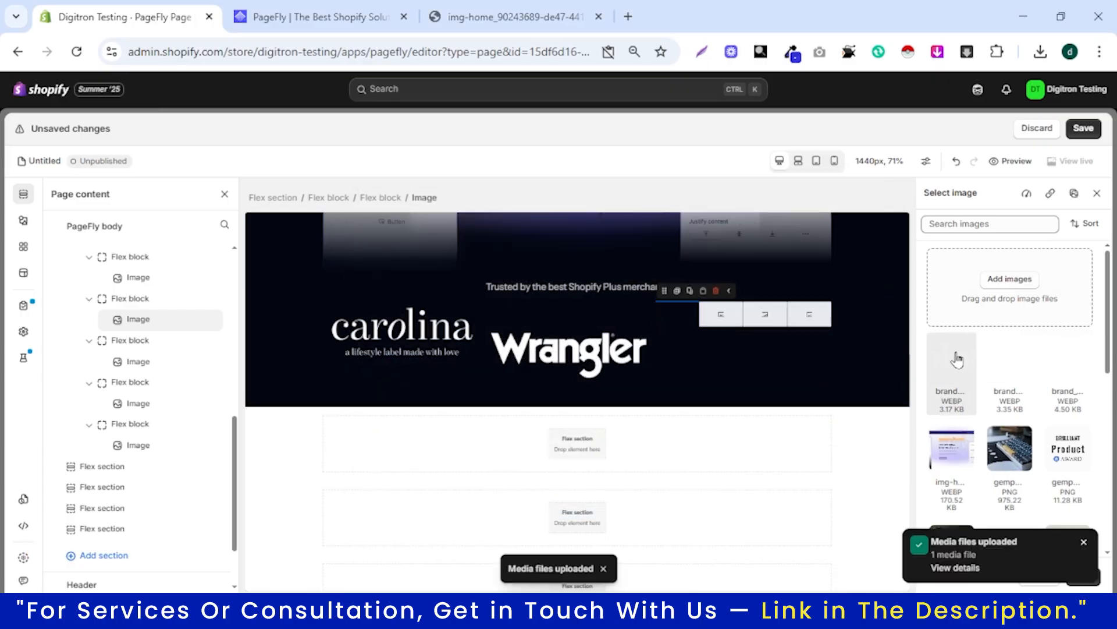
pyautogui.click(1084, 576)
# Upload the Shakti logo (brand_2) from Downloads and use it as the fourth column's image.
pyautogui.click(771, 310)
pyautogui.click(1006, 367)
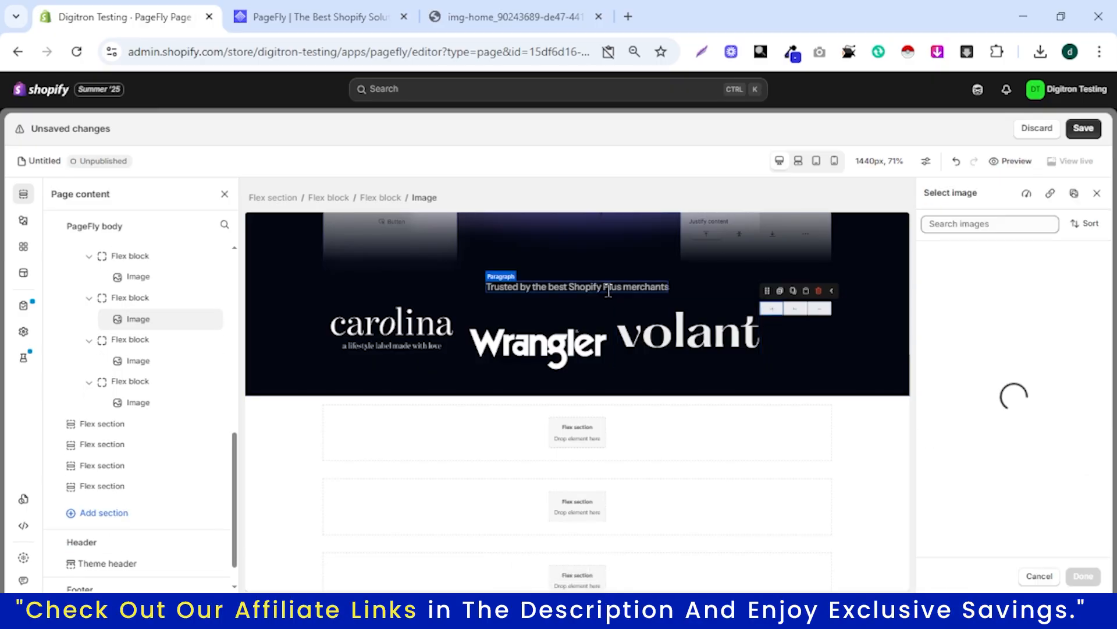
pyautogui.click(1011, 285)
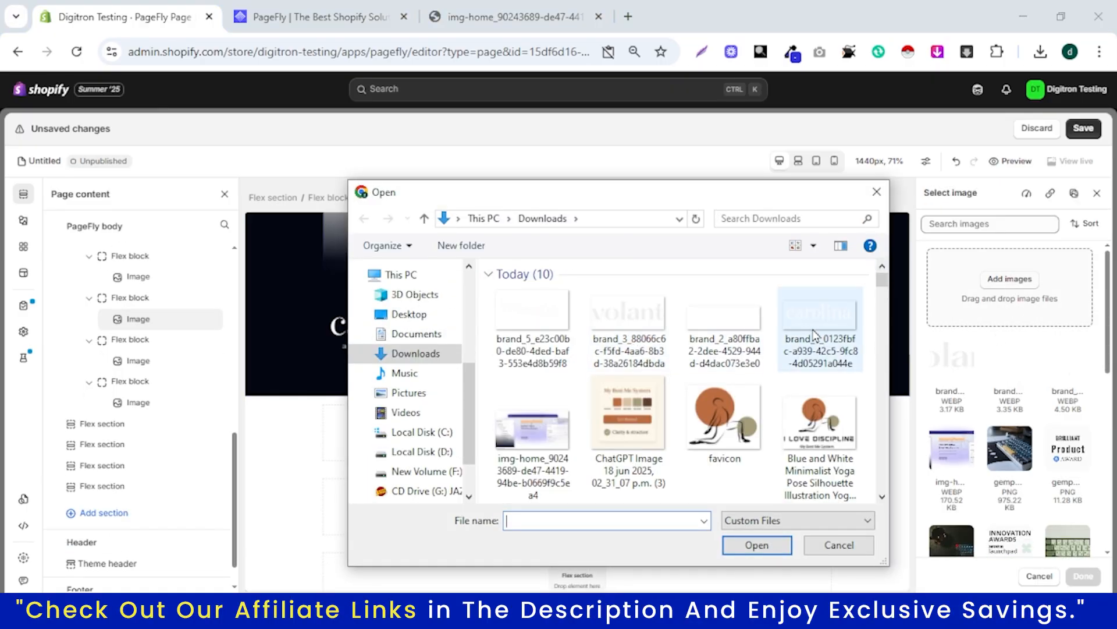
pyautogui.doubleClick(723, 317)
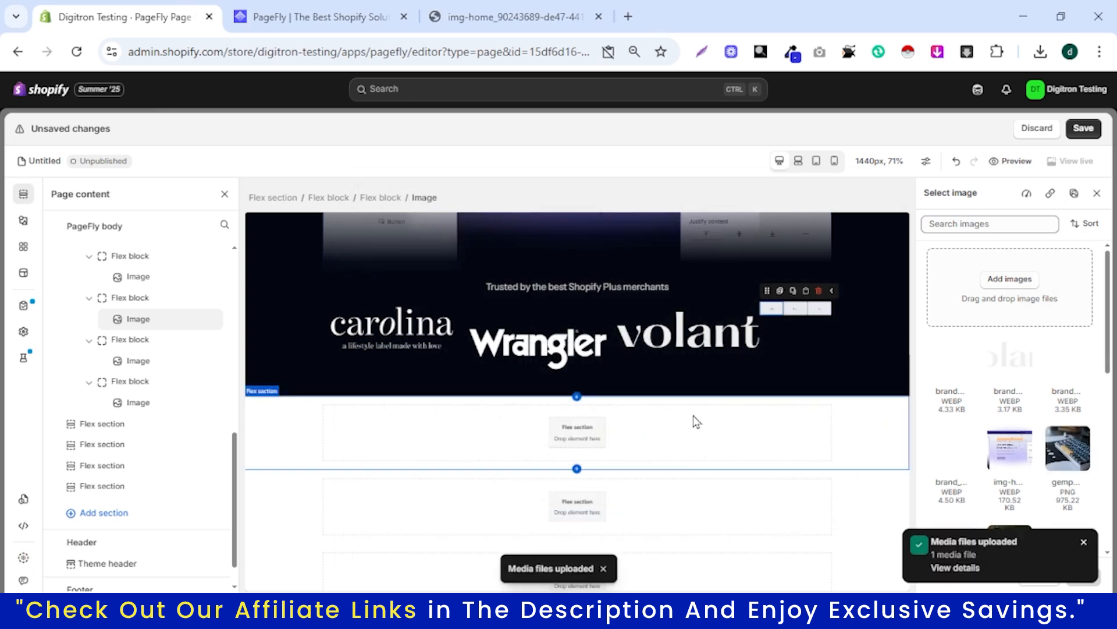
pyautogui.click(1084, 543)
pyautogui.doubleClick(947, 379)
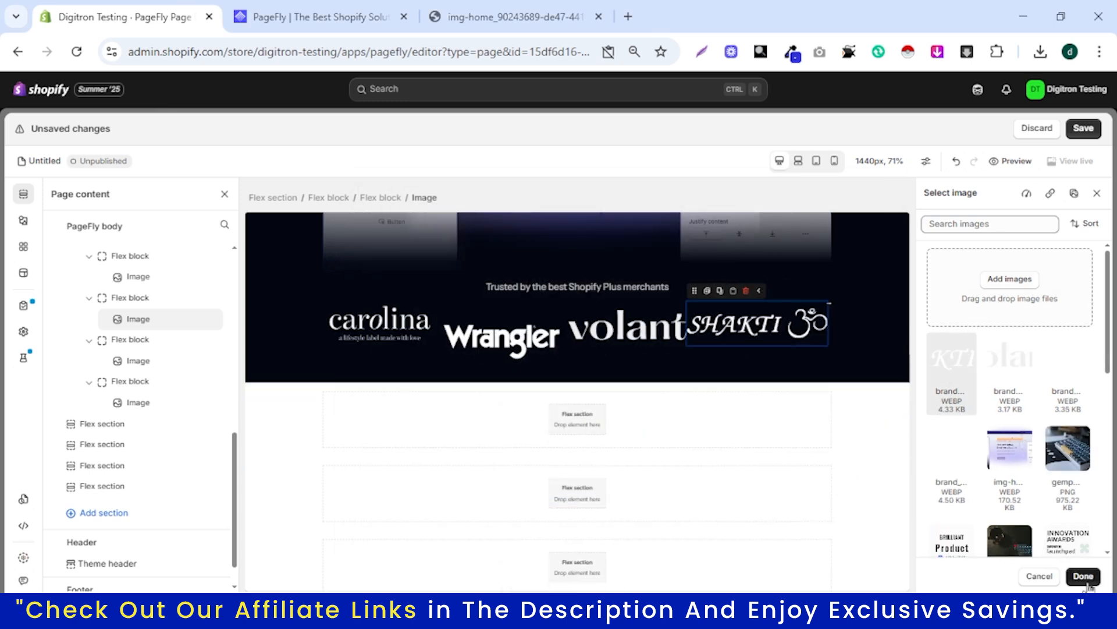
# Give the Shakti logo image a custom width of 200 px.
pyautogui.scroll(-4, 989, 402)
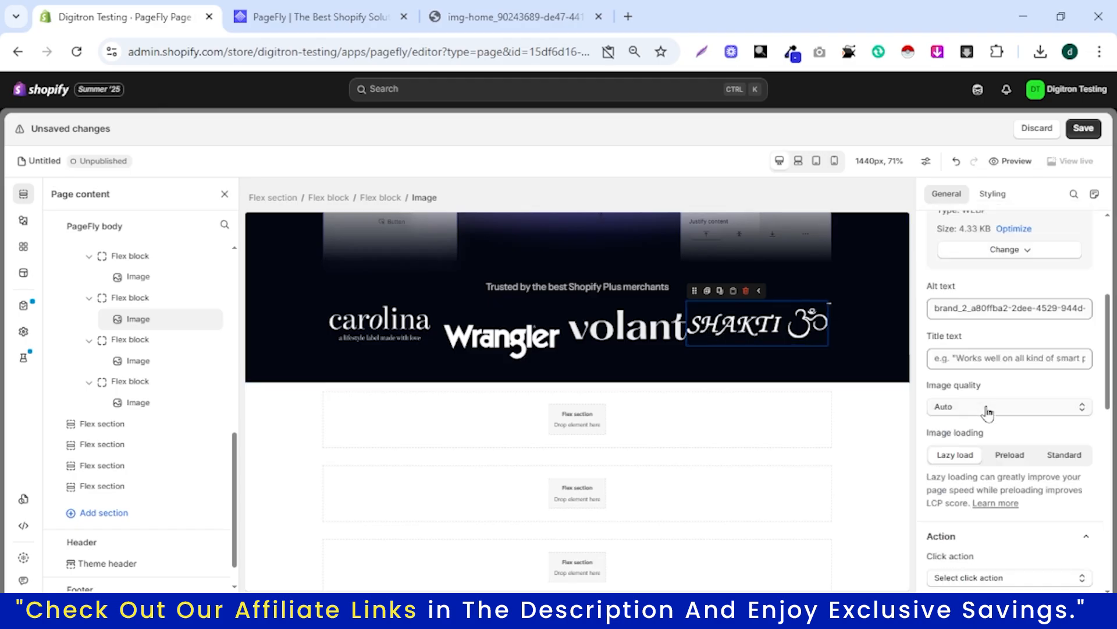
pyautogui.click(999, 407)
pyautogui.click(992, 194)
pyautogui.click(1010, 344)
pyautogui.click(1005, 303)
pyautogui.click(1005, 305)
pyautogui.click(1001, 344)
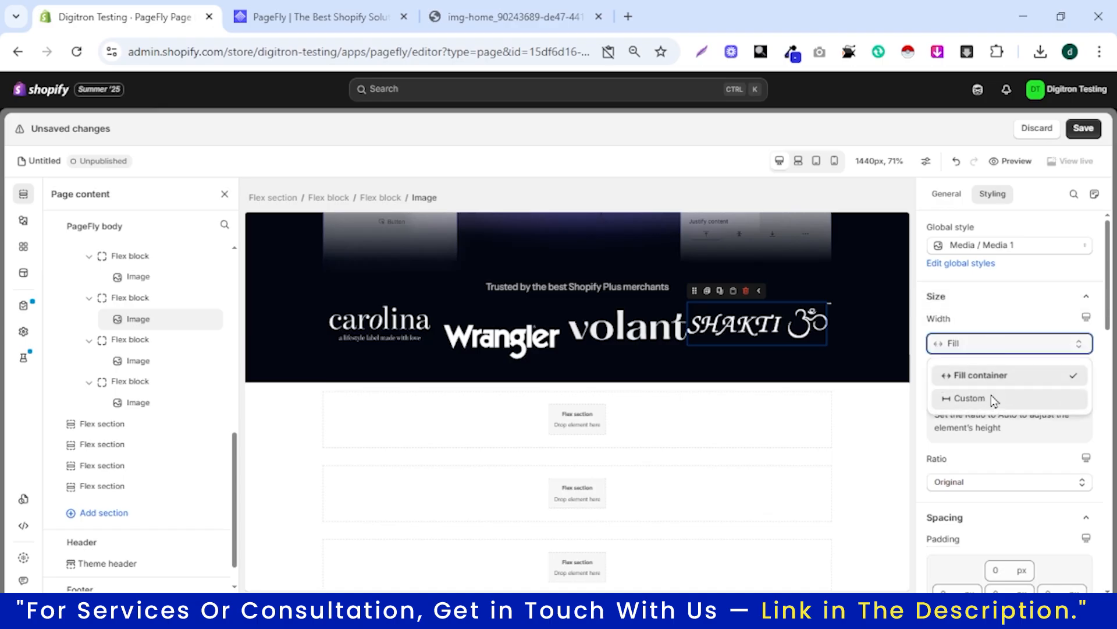
pyautogui.click(991, 398)
pyautogui.moveTo(990, 367); pyautogui.dragTo(930, 382)
pyautogui.write('200')
# Set the volant and Wrangler logo images to a custom width of 200 px each.
pyautogui.click(681, 346)
pyautogui.click(978, 343)
pyautogui.click(971, 398)
pyautogui.doubleClick(964, 363)
pyautogui.write('200')
pyautogui.click(523, 342)
pyautogui.click(977, 342)
pyautogui.click(963, 397)
pyautogui.doubleClick(971, 366)
pyautogui.write('200')
# Set the carolina logo image to a custom width of 200 px.
pyautogui.click(387, 323)
pyautogui.click(978, 343)
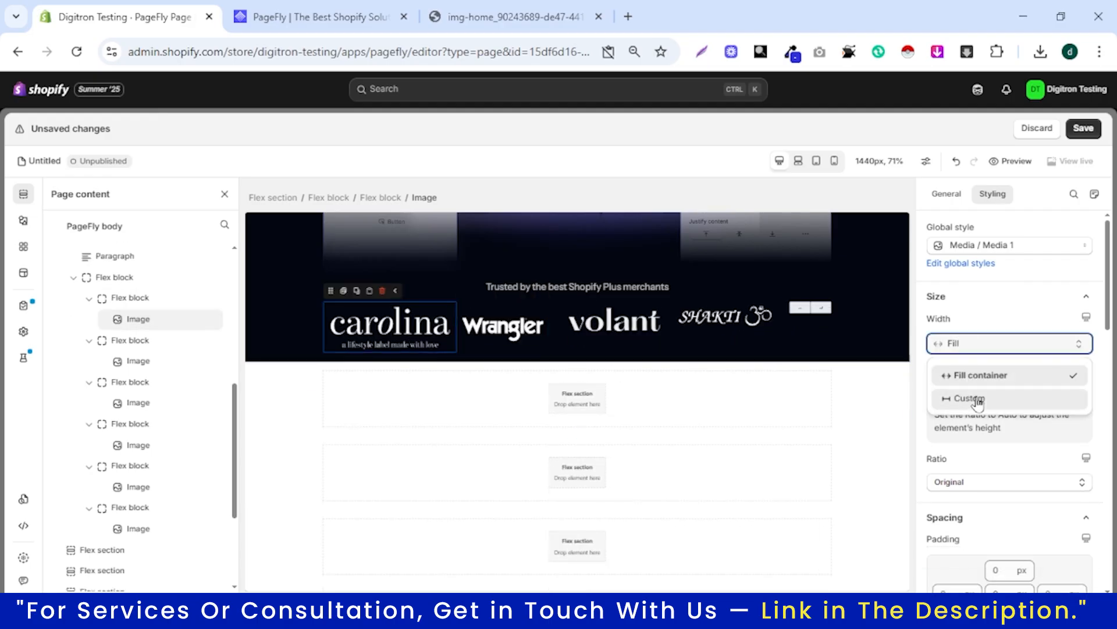
pyautogui.click(963, 395)
pyautogui.doubleClick(959, 366)
pyautogui.write('200')
pyautogui.click(487, 326)
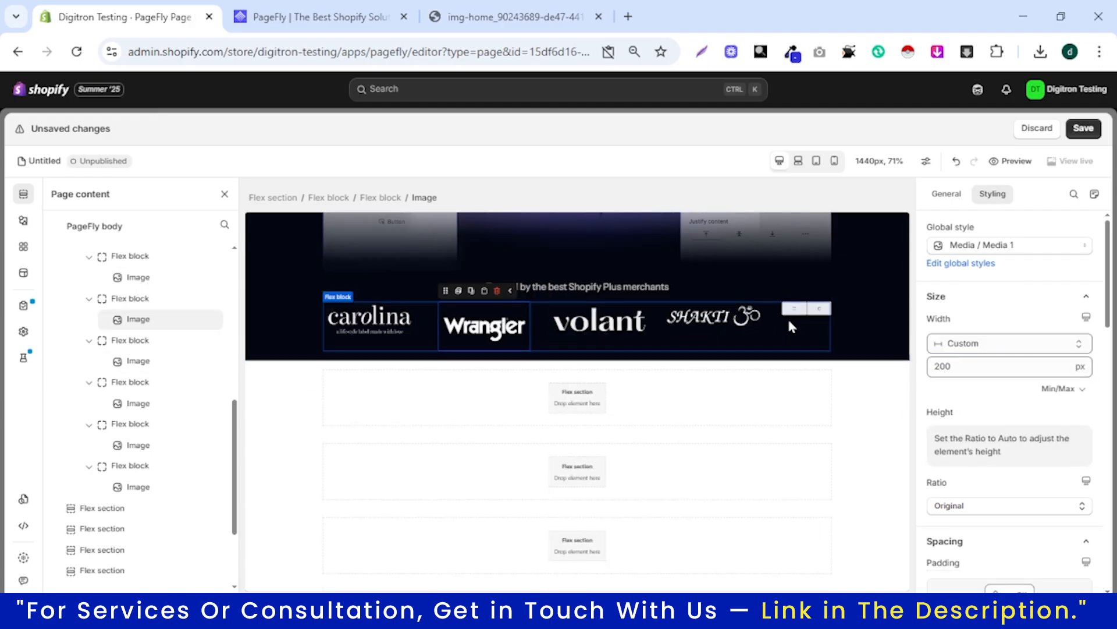
# Delete the two unused image placeholders after the Shakti logo together with their flex blocks.
pyautogui.click(791, 310)
pyautogui.click(840, 291)
pyautogui.click(787, 329)
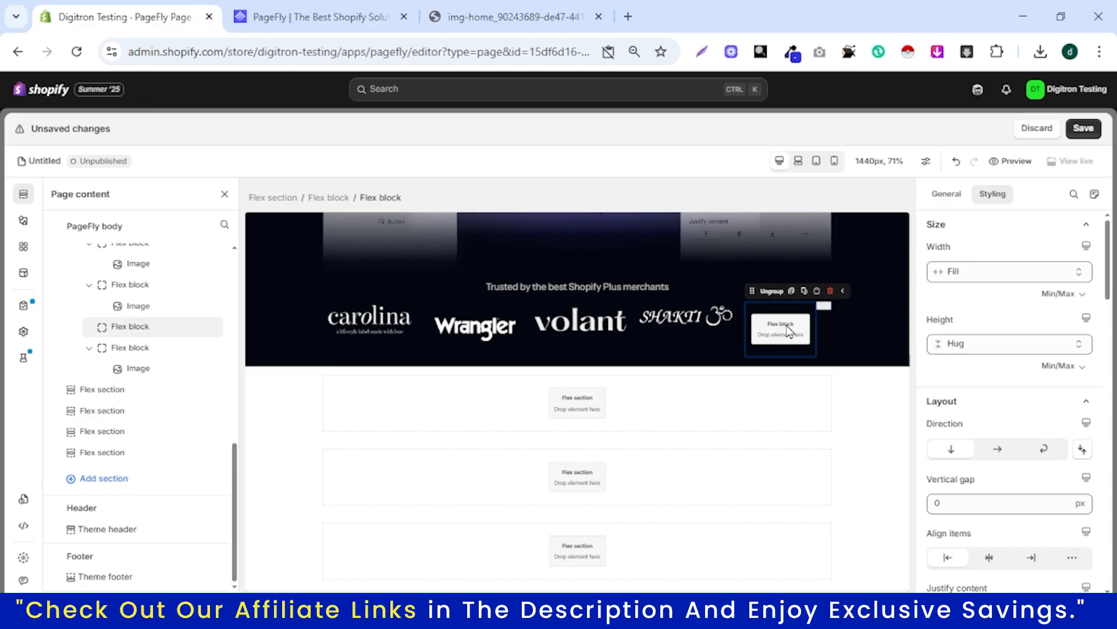
pyautogui.click(830, 291)
pyautogui.click(699, 326)
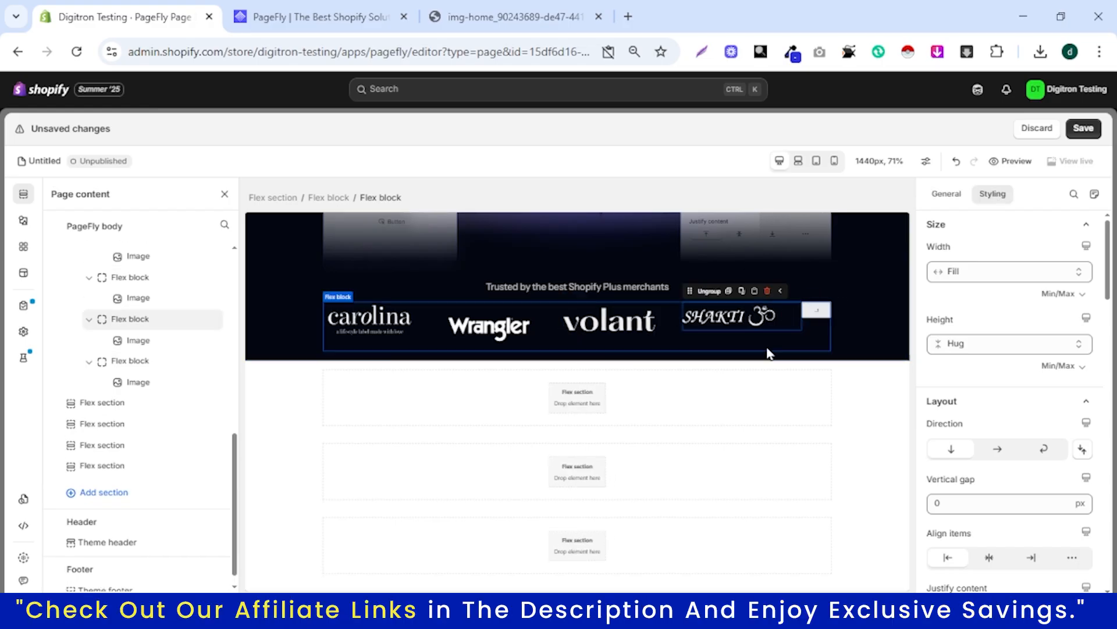
pyautogui.click(391, 331)
pyautogui.click(816, 310)
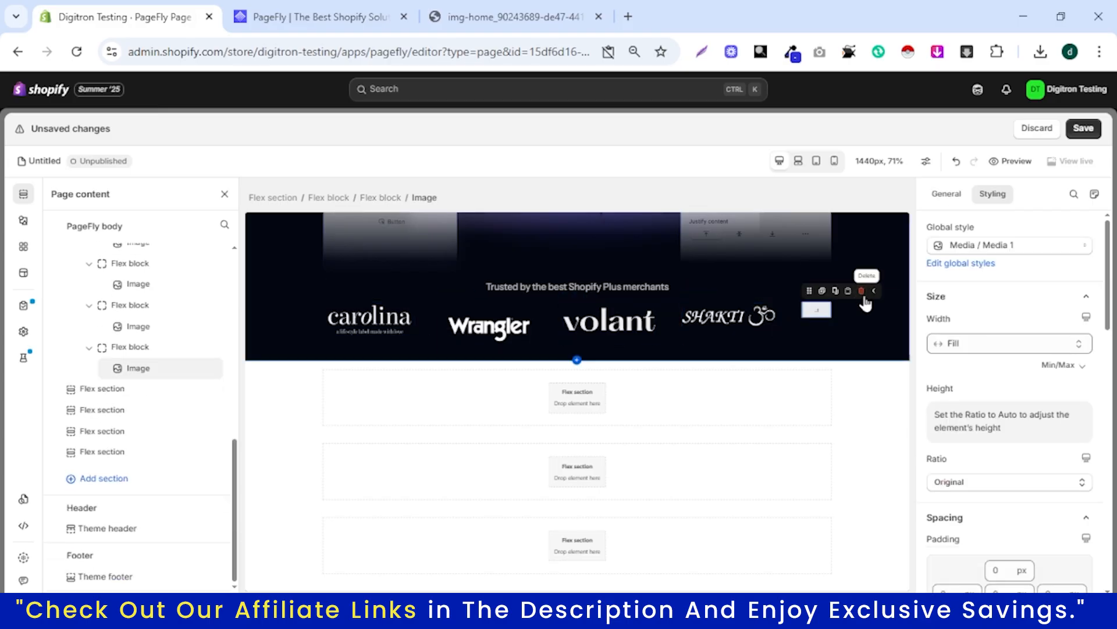
pyautogui.click(863, 293)
pyautogui.click(844, 292)
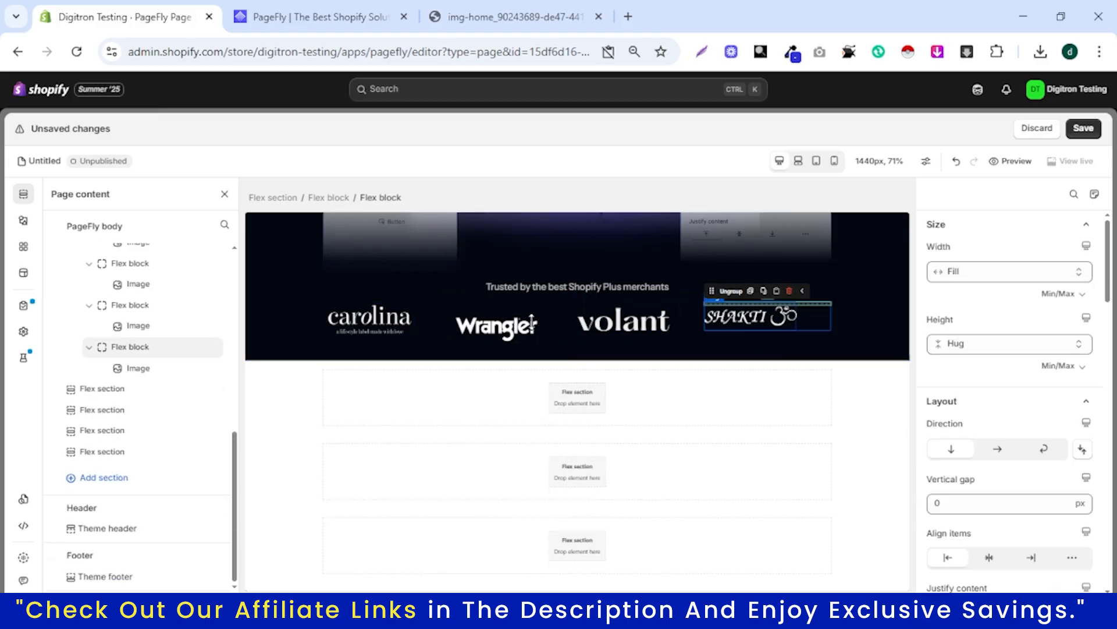
# Set the logo row's parent flex block to center both Align items and Justify content, and compare it with the PageFly homepage.
pyautogui.click(418, 317)
pyautogui.click(352, 351)
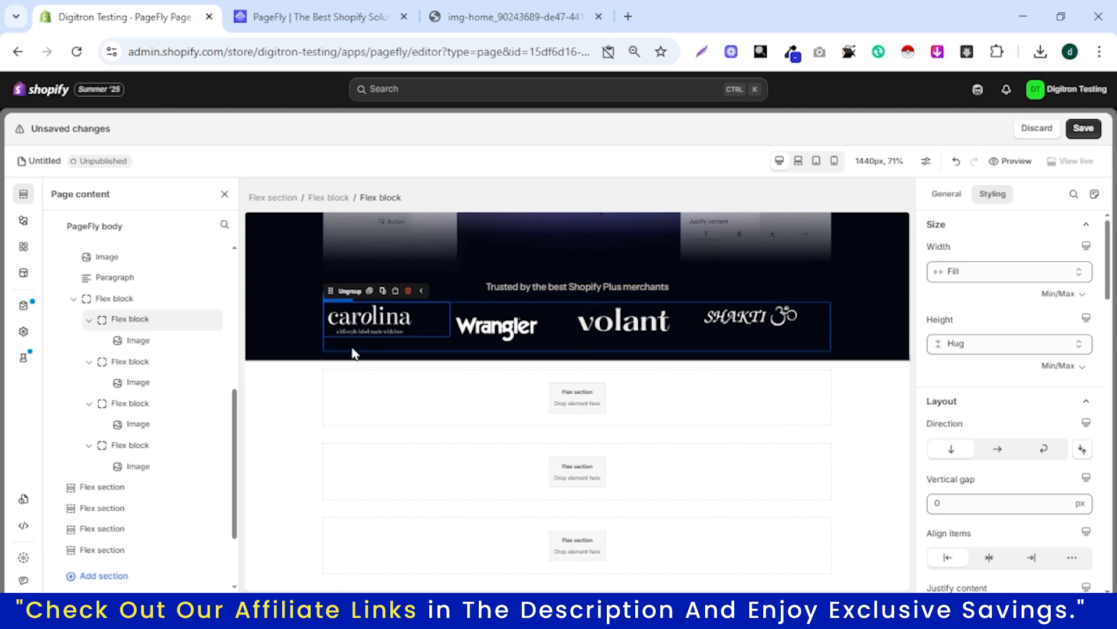
pyautogui.scroll(-3, 999, 378)
pyautogui.scroll(-2, 1000, 379)
pyautogui.click(989, 314)
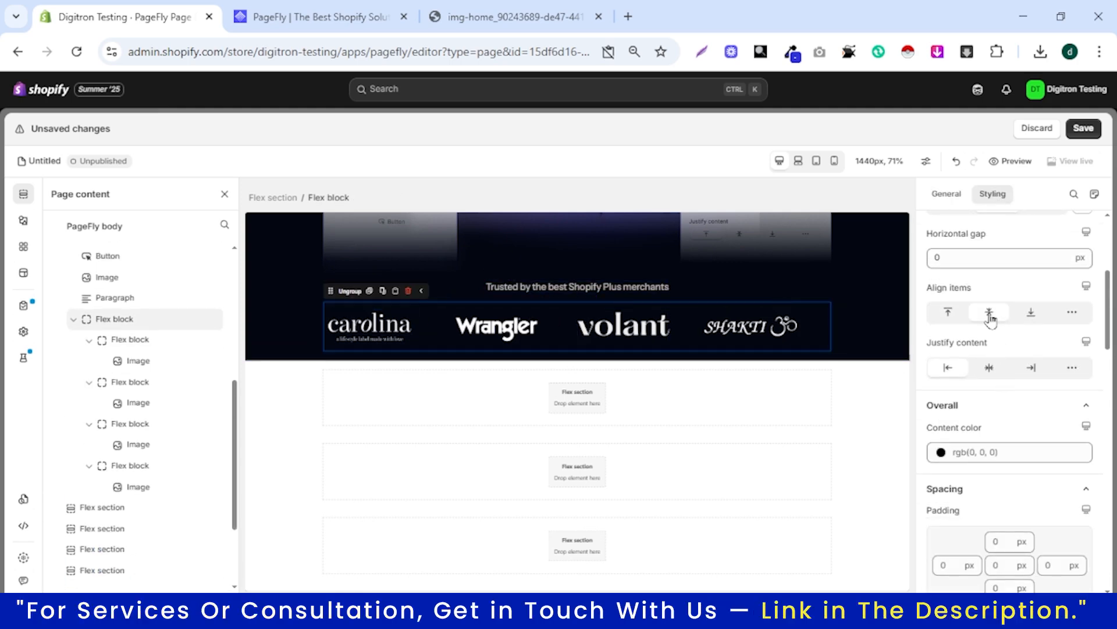
pyautogui.click(945, 317)
pyautogui.click(991, 313)
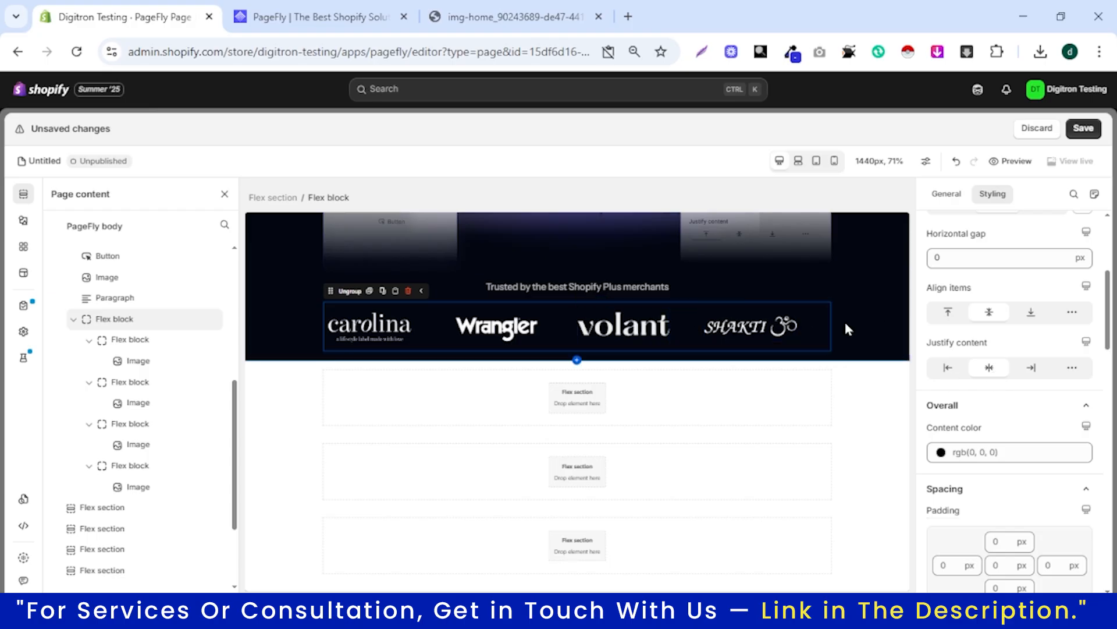
pyautogui.scroll(3, 643, 347)
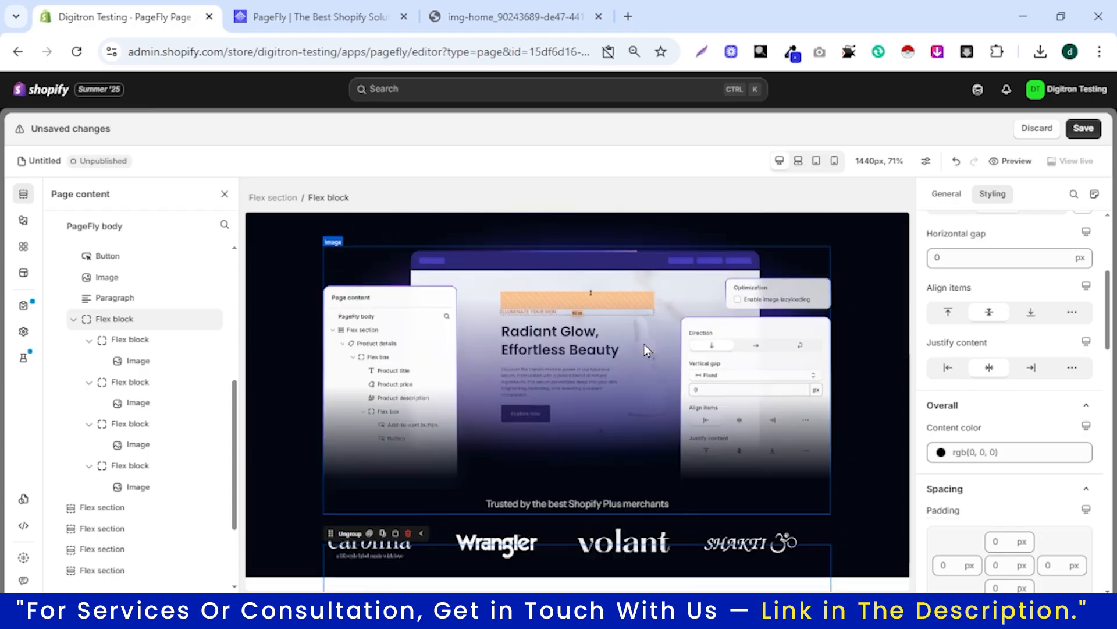
pyautogui.scroll(-2, 644, 343)
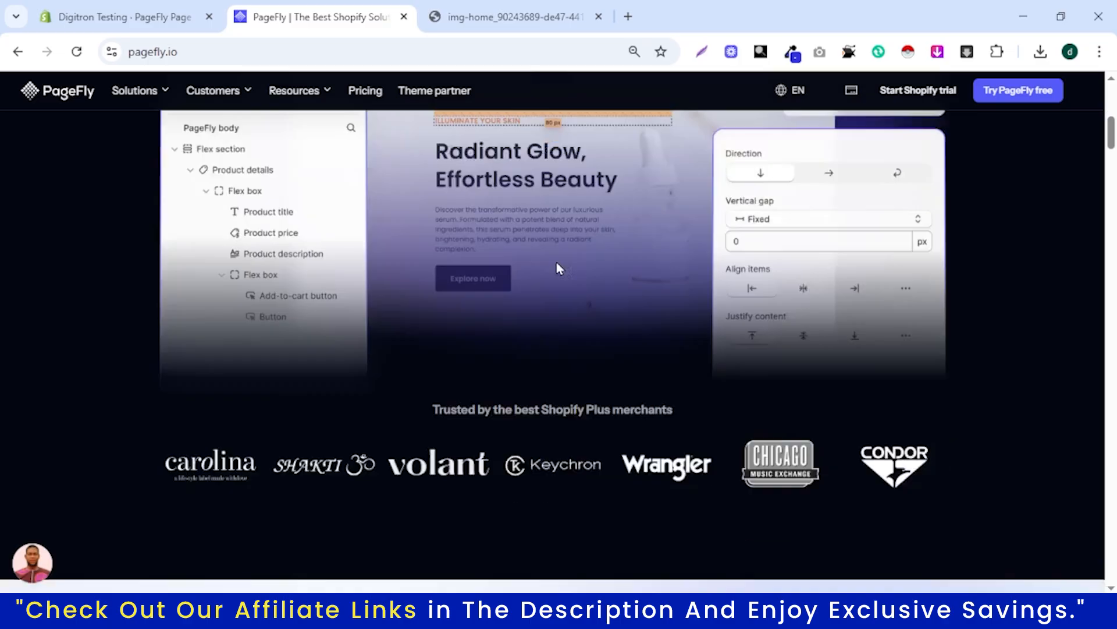
# Compare the recreated hero and logo row with the PageFly homepage, and save the page in the editor.
pyautogui.scroll(-3, 556, 262)
pyautogui.scroll(5, 519, 341)
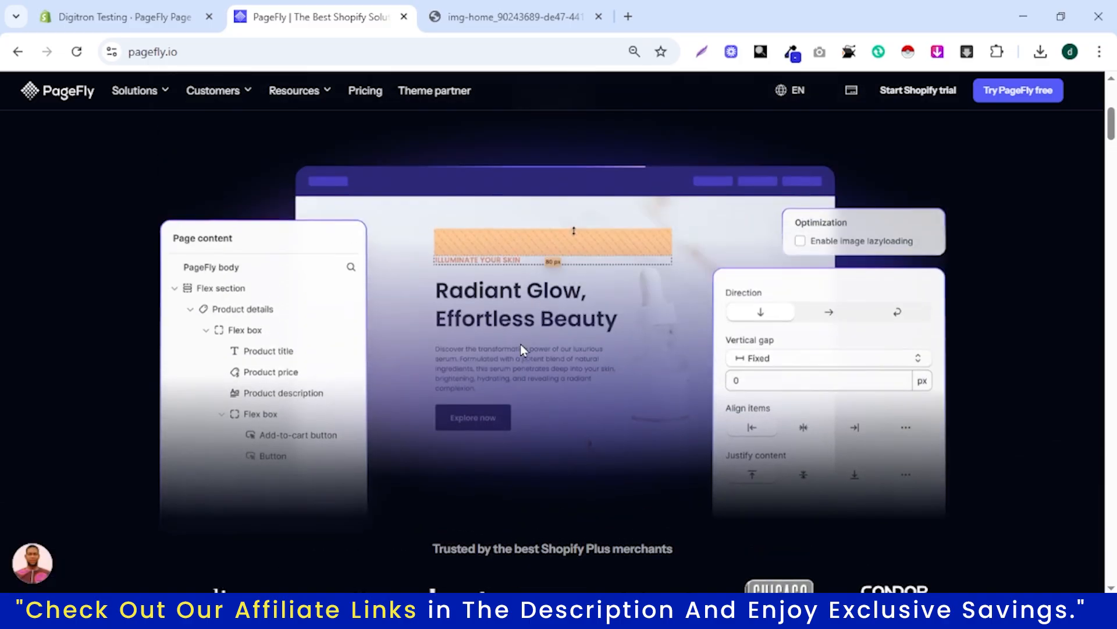
pyautogui.scroll(-5, 520, 344)
pyautogui.click(121, 19)
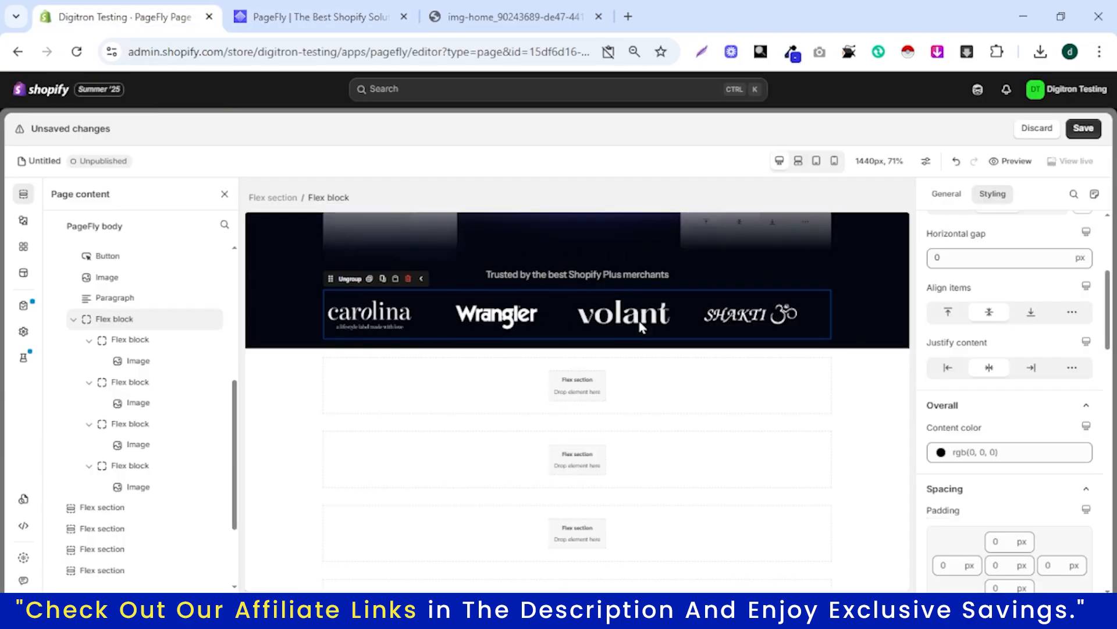
pyautogui.scroll(7, 642, 327)
pyautogui.scroll(-6, 707, 349)
pyautogui.scroll(6, 707, 349)
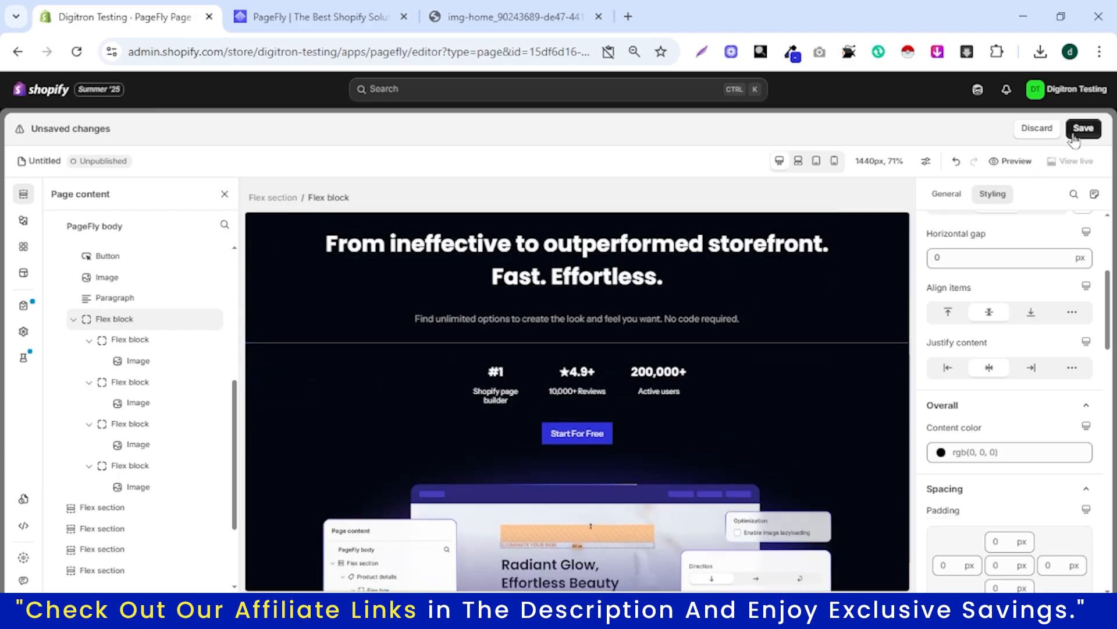
pyautogui.click(1075, 132)
pyautogui.click(865, 329)
pyautogui.scroll(-3, 692, 334)
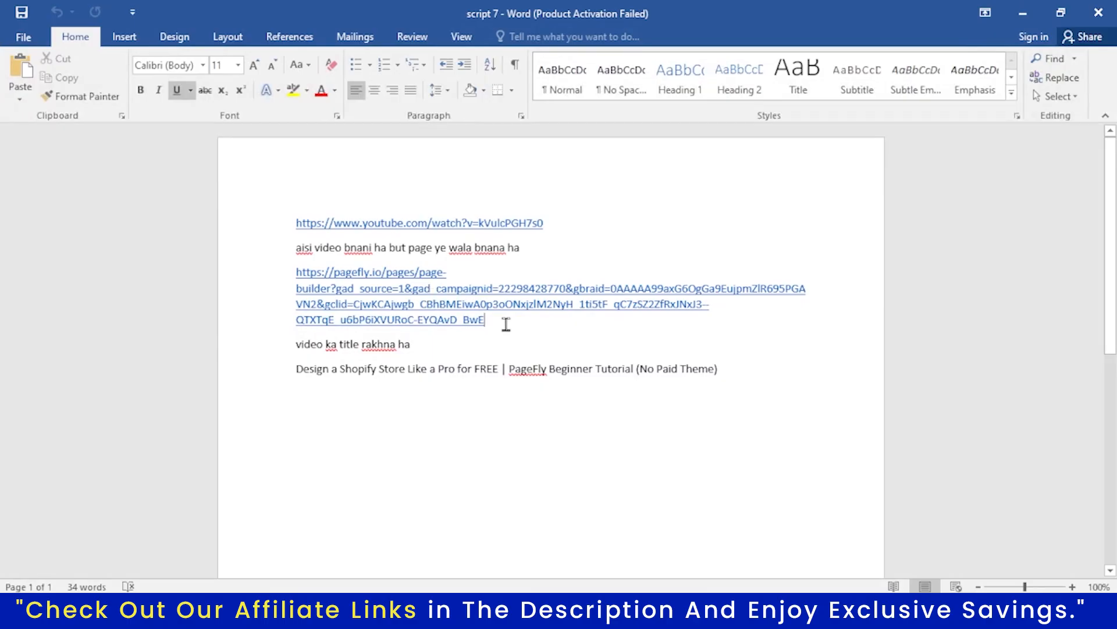
# Copy the pagefly.io page-builder link from the Word document "script 7" and open it in a new browser tab.
pyautogui.tripleClick(326, 274)
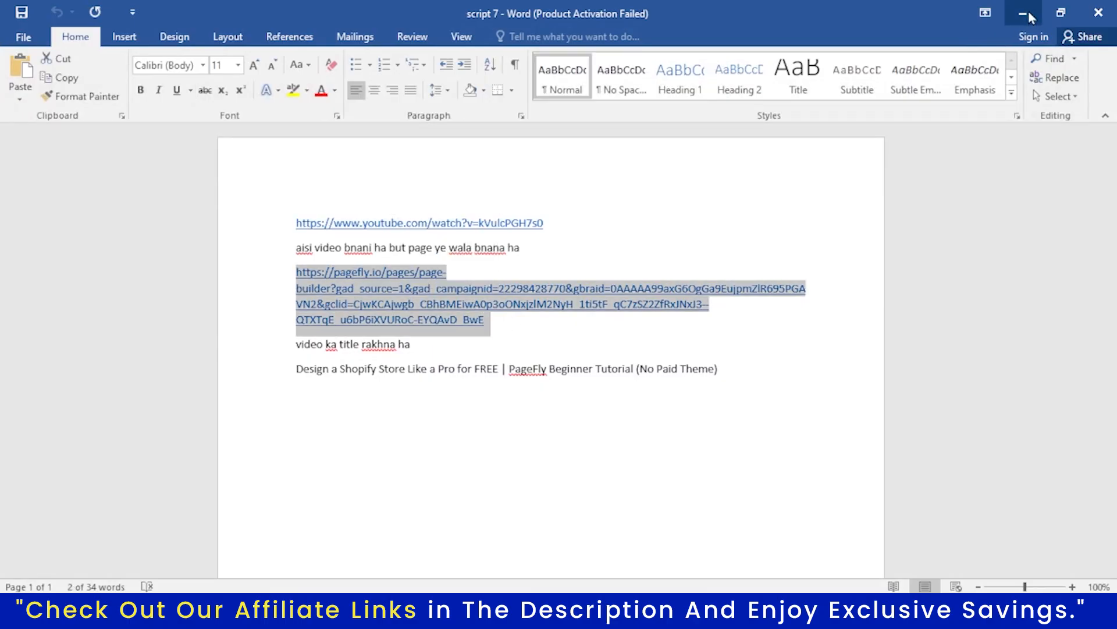
pyautogui.click(1028, 13)
pyautogui.hotkey('ctrl', 't')
pyautogui.hotkey('ctrl', 'v')
pyautogui.press('Return')
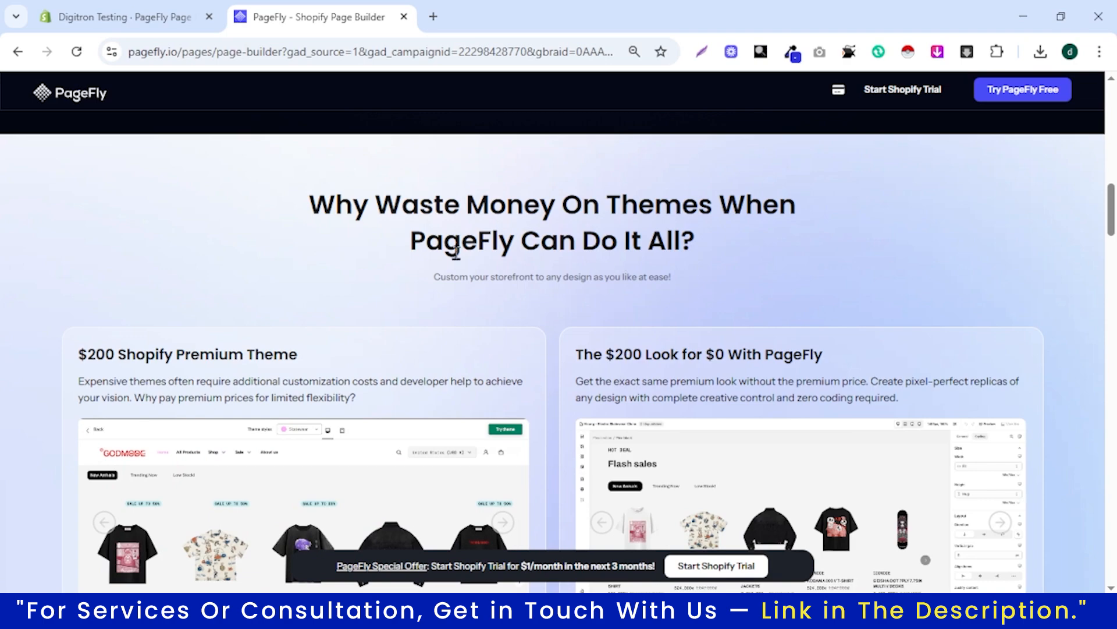
# Examine the "Why Waste Money On Themes When PageFly Can Do It All?" section against the empty flex section under the logo row.
pyautogui.scroll(-2, 395, 303)
pyautogui.scroll(4, 474, 334)
pyautogui.scroll(-3, 390, 263)
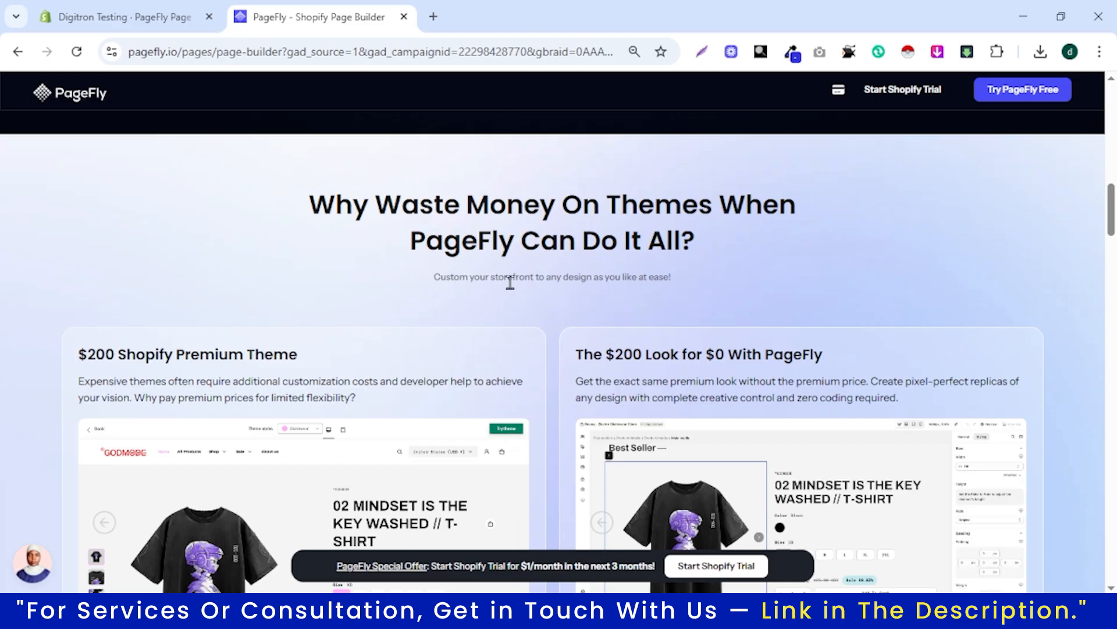
pyautogui.scroll(-3, 10, 283)
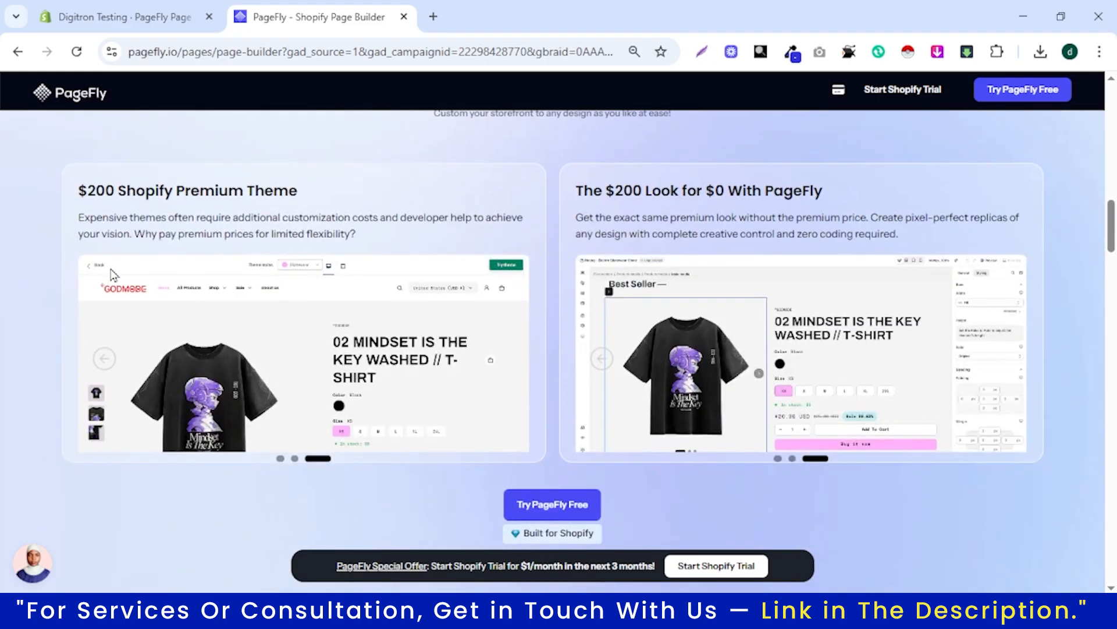
pyautogui.scroll(3, 111, 274)
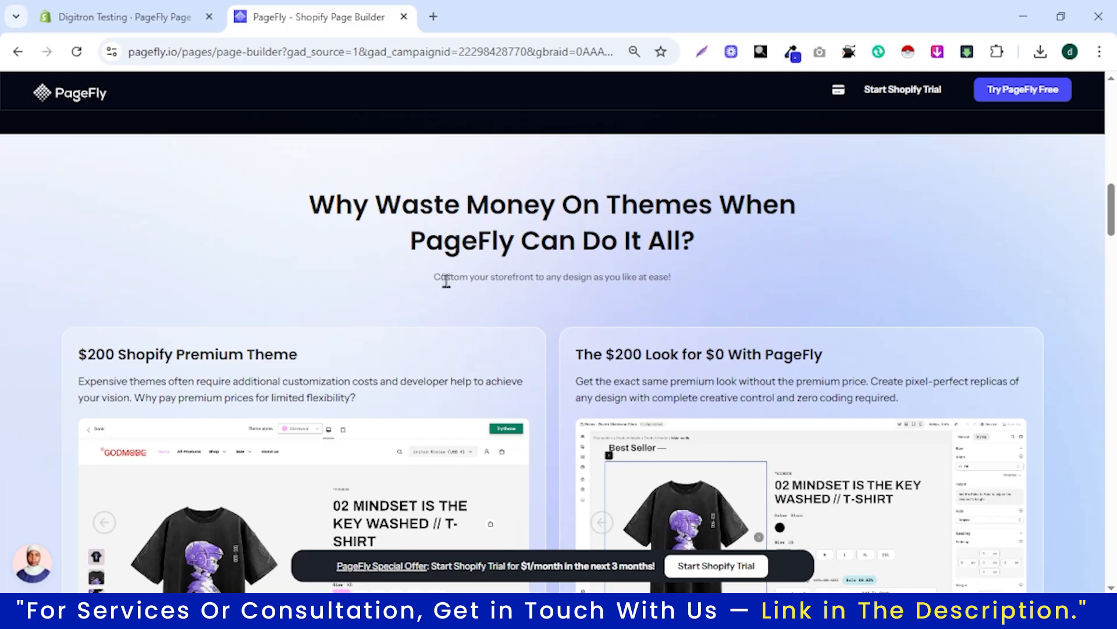
pyautogui.scroll(-1, 527, 319)
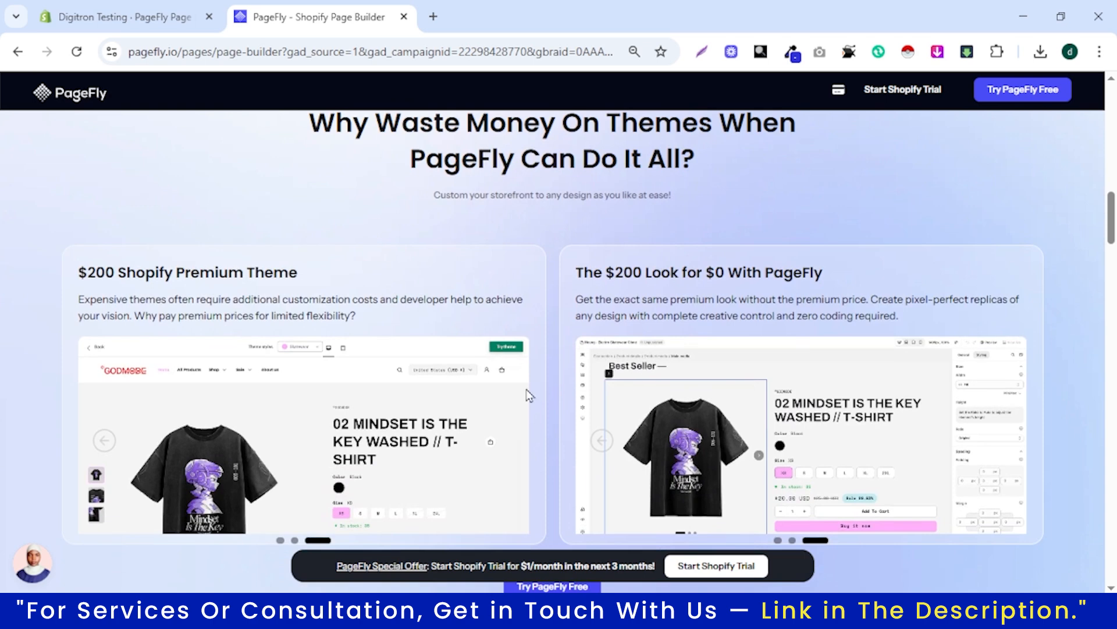
pyautogui.scroll(1, 488, 314)
pyautogui.click(135, 31)
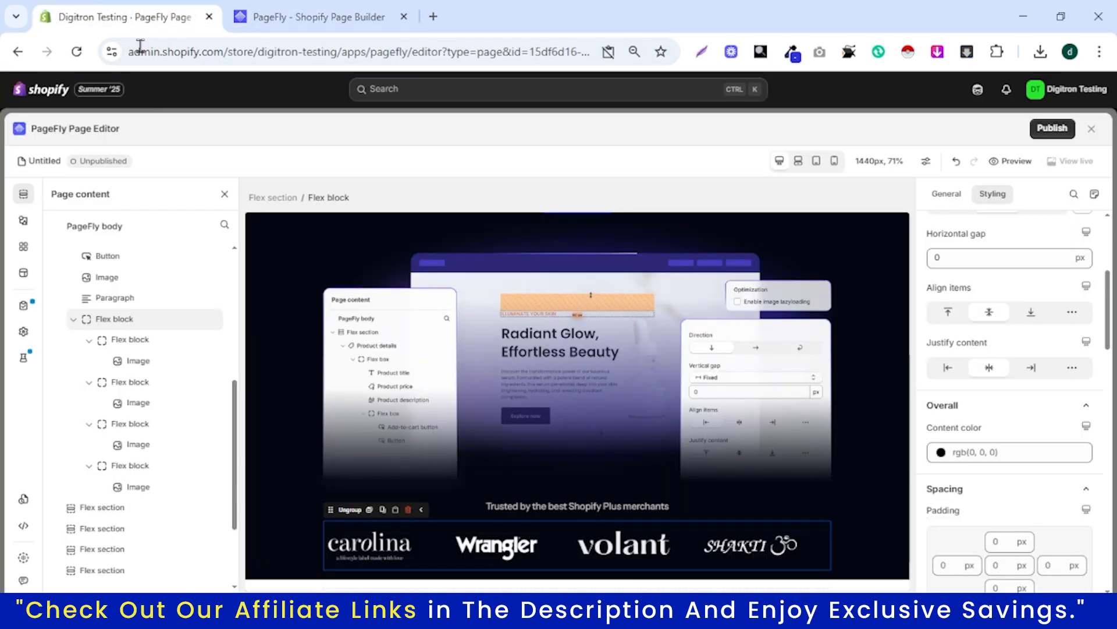
pyautogui.scroll(-5, 595, 339)
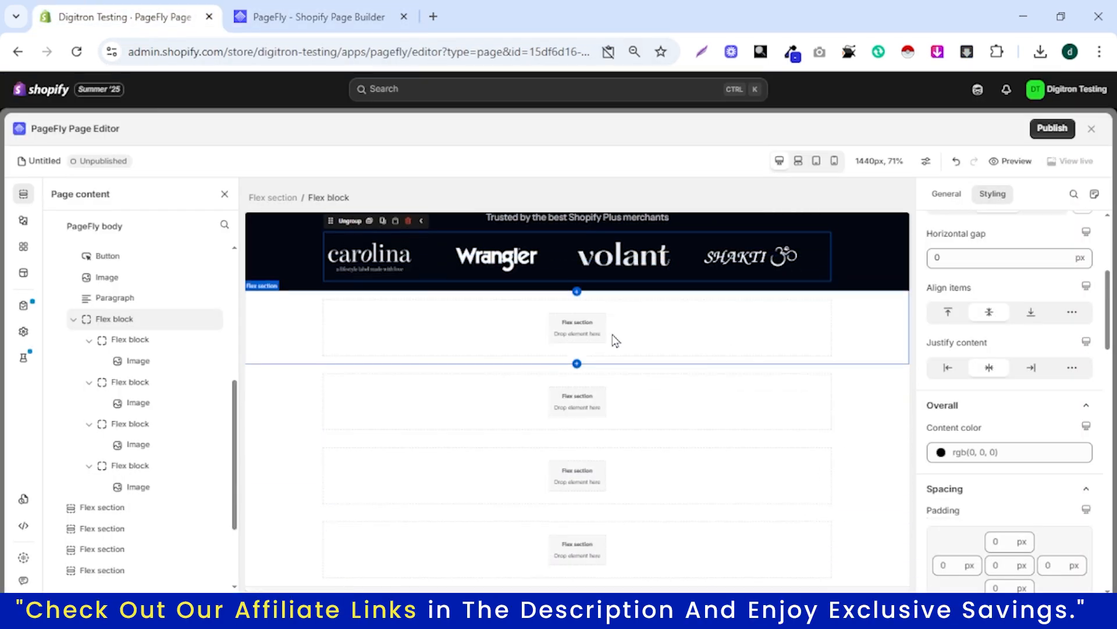
pyautogui.click(719, 344)
pyautogui.click(261, 24)
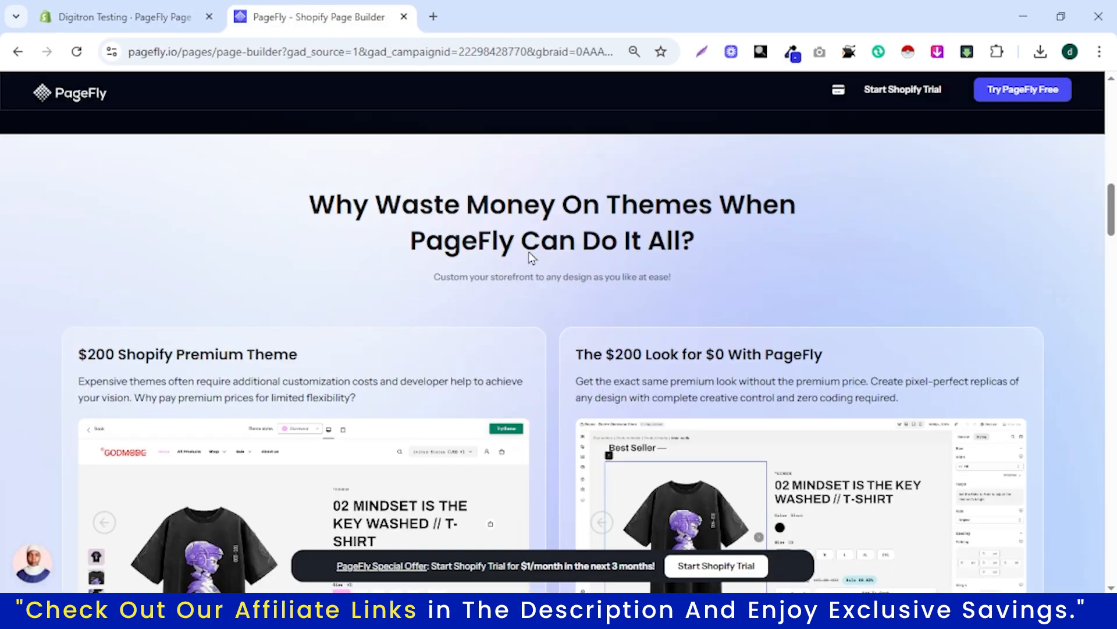
pyautogui.tripleClick(490, 206)
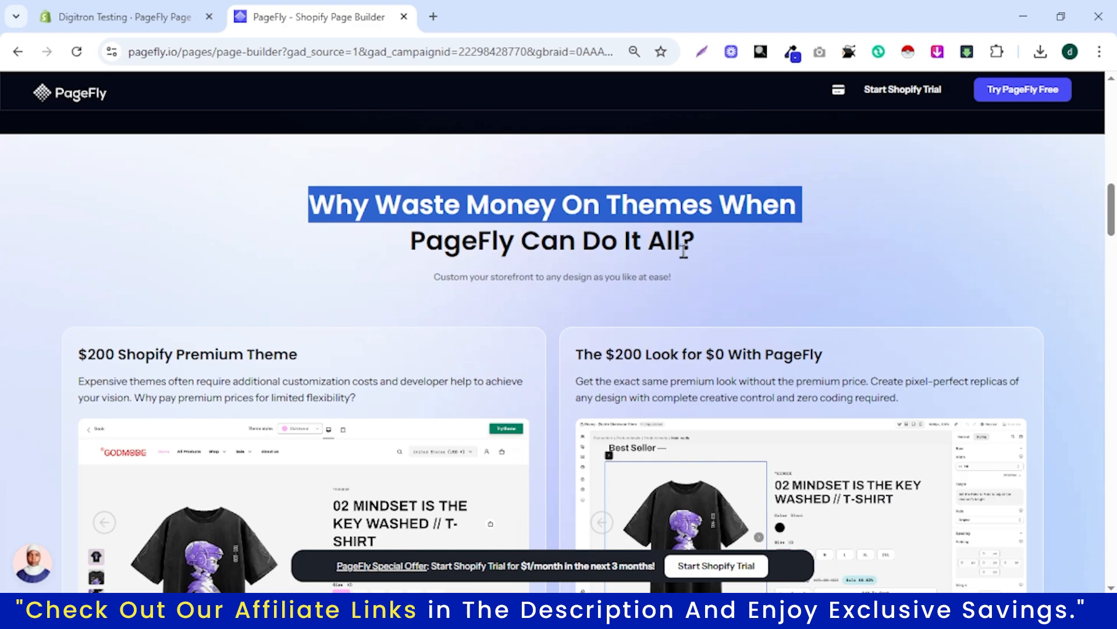
pyautogui.click(574, 236)
# Add a Heading element with a Paragraph element below it to the first empty flex section under the logo row.
pyautogui.click(117, 17)
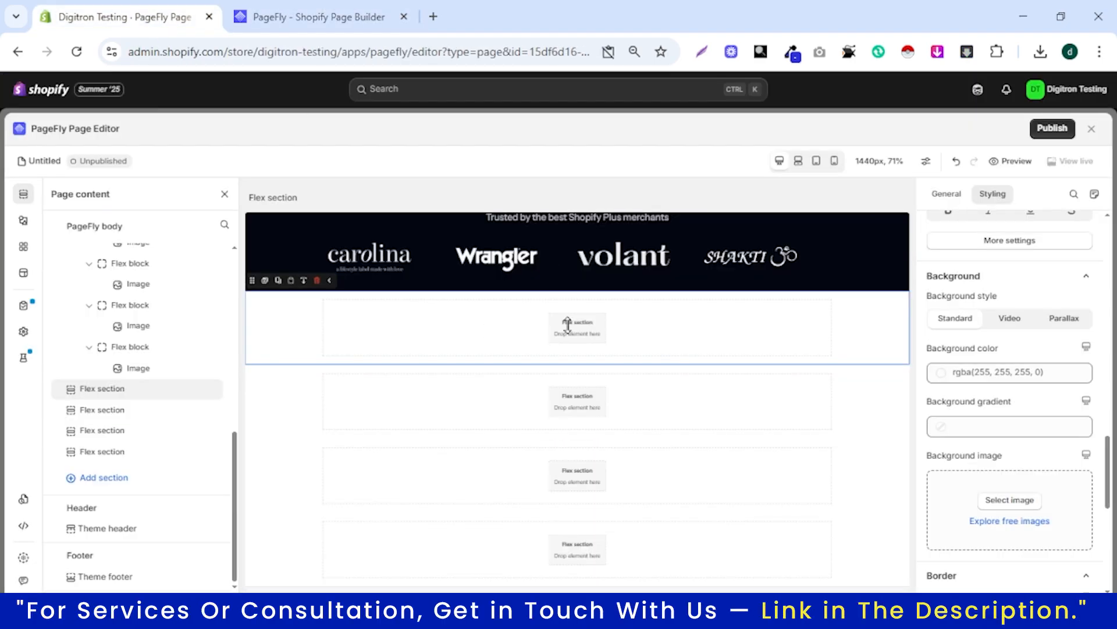
pyautogui.click(23, 221)
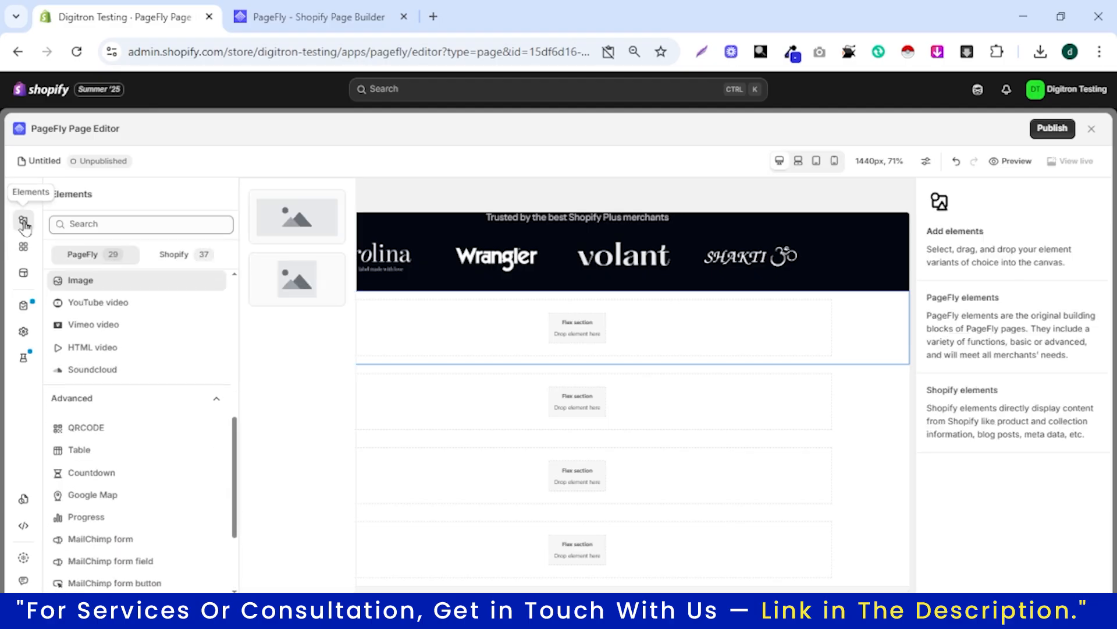
pyautogui.scroll(5, 159, 379)
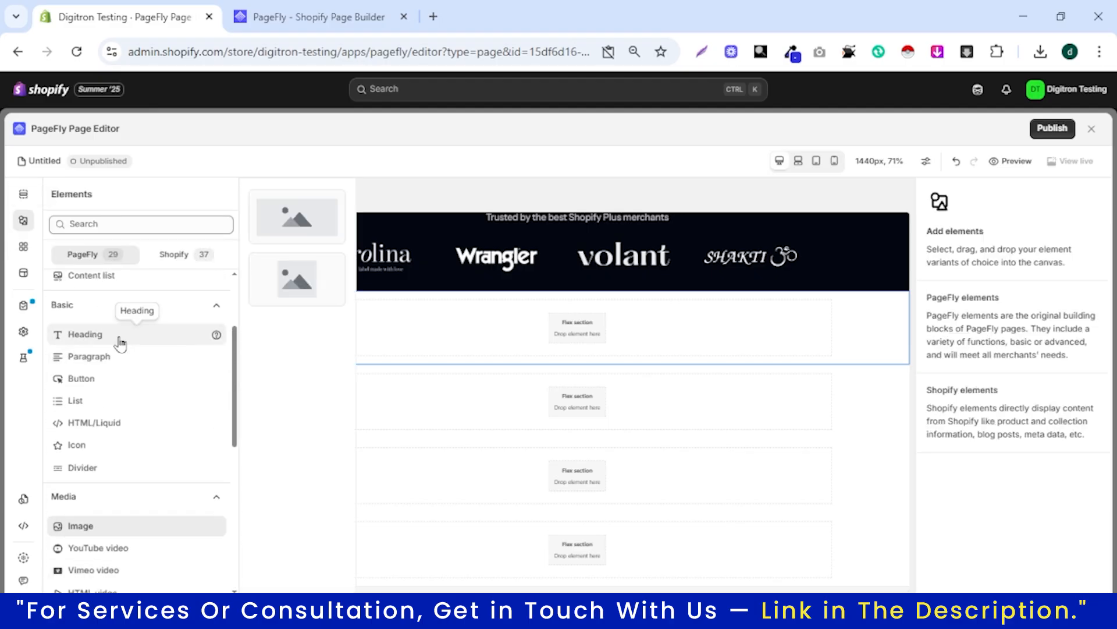
pyautogui.scroll(-1, 117, 342)
pyautogui.moveTo(116, 280)
pyautogui.moveTo(291, 227); pyautogui.dragTo(584, 374)
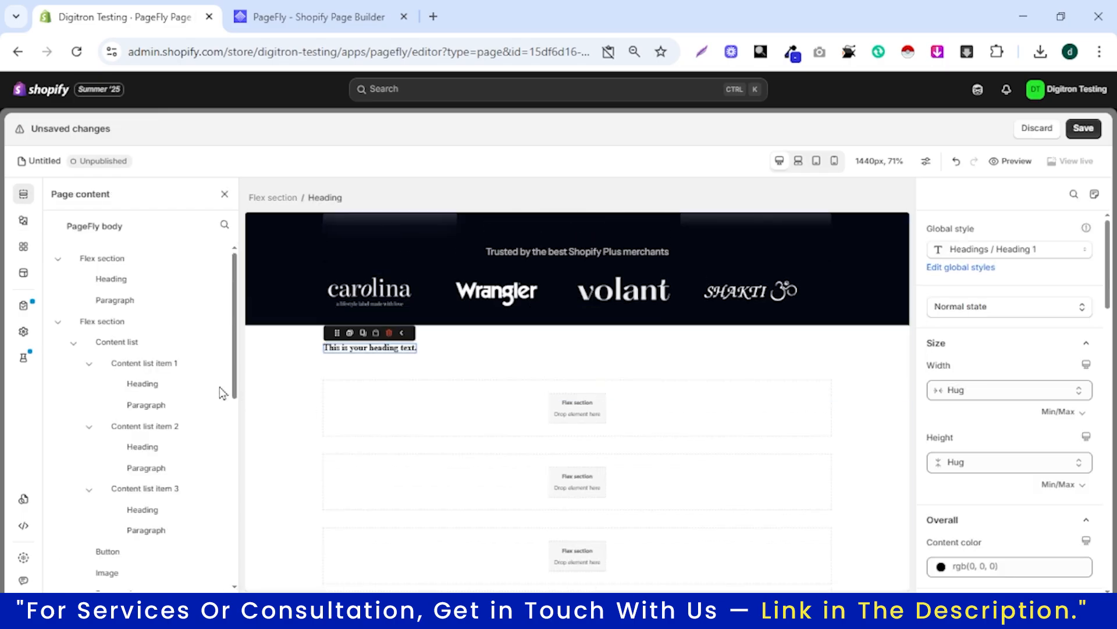
pyautogui.click(23, 220)
pyautogui.scroll(-1, 111, 317)
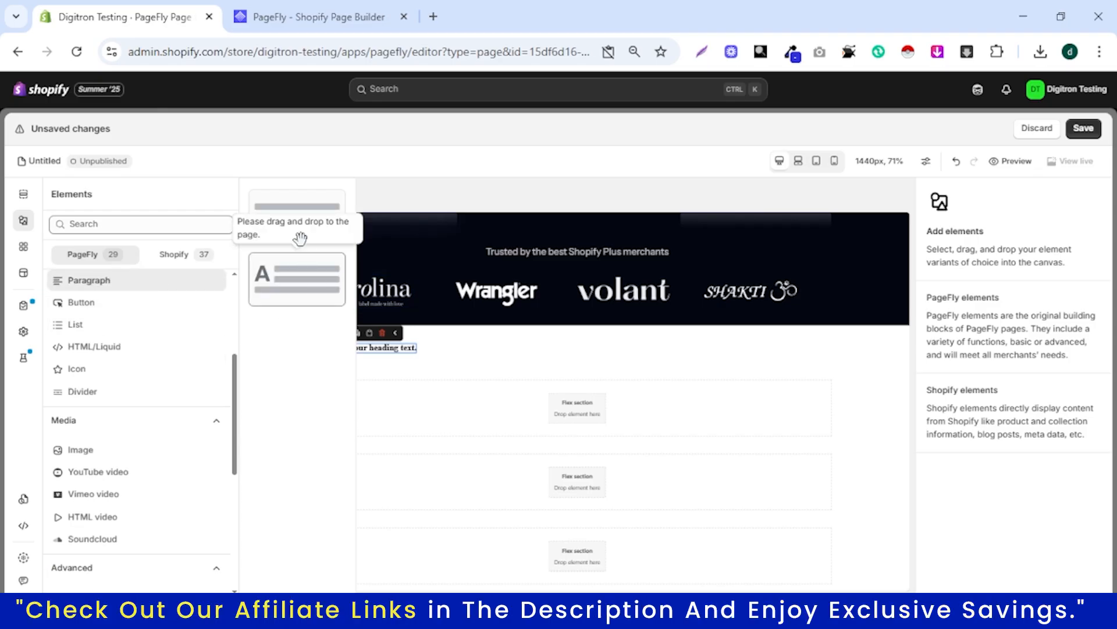
pyautogui.moveTo(300, 237); pyautogui.dragTo(448, 379)
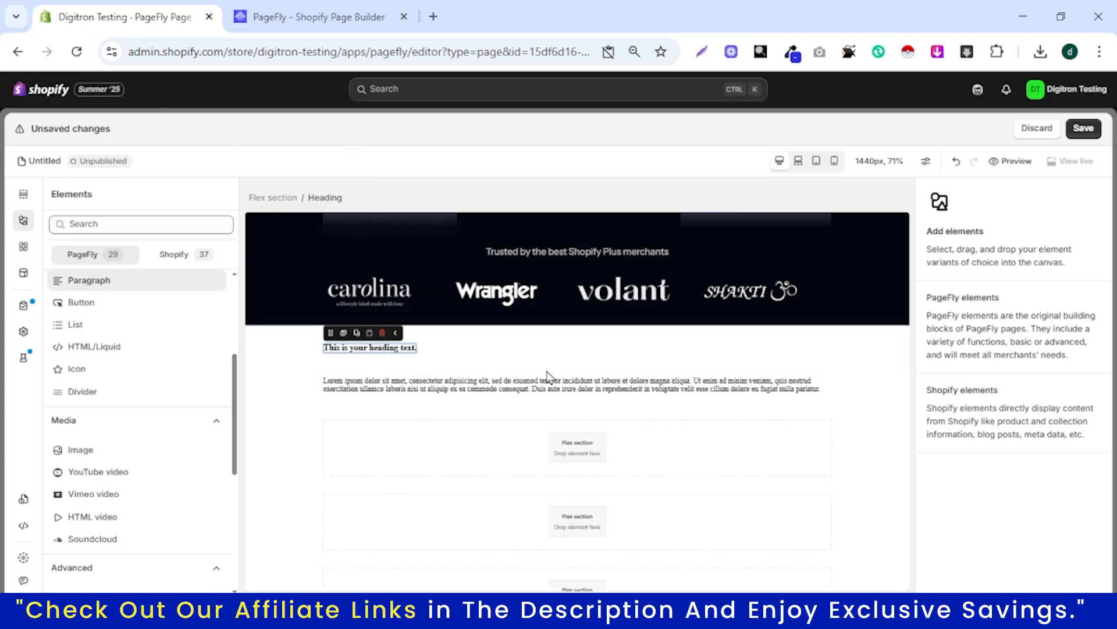
# Replace the new heading's placeholder with "Why Waste Money On Themes When PageFly Can Do It All?" copied from the PageFly page-builder page.
pyautogui.click(306, 19)
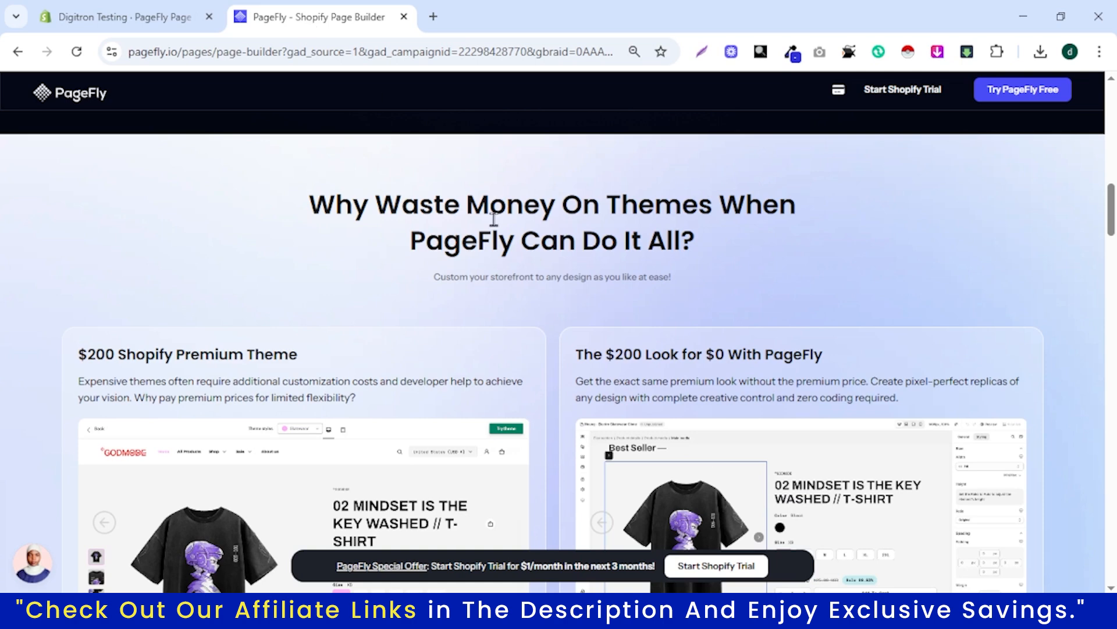
pyautogui.tripleClick(576, 214)
pyautogui.moveTo(698, 244); pyautogui.dragTo(312, 201)
pyautogui.hotkey('ctrl', 'c')
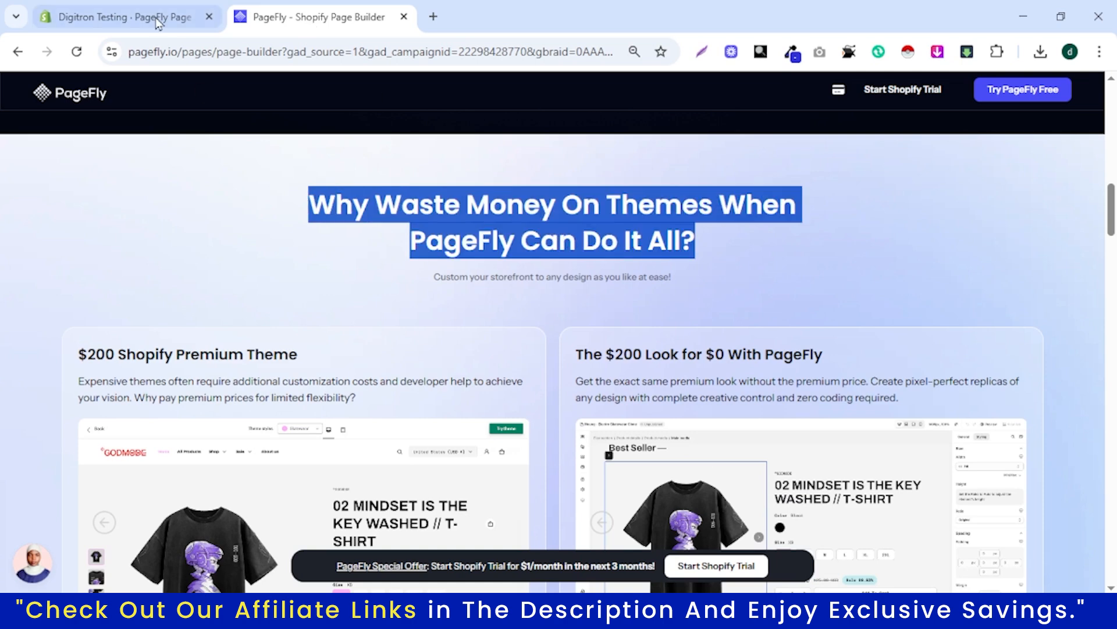
pyautogui.click(163, 18)
pyautogui.click(398, 348)
pyautogui.scroll(-7, 993, 411)
pyautogui.click(947, 198)
pyautogui.tripleClick(971, 408)
pyautogui.hotkey('ctrl', 'v')
# Style the new heading in bold Poppins at 40 px, centre its text and set its width to Fill.
pyautogui.click(993, 194)
pyautogui.scroll(-4, 1013, 392)
pyautogui.scroll(6, 1006, 391)
pyautogui.scroll(1, 1006, 402)
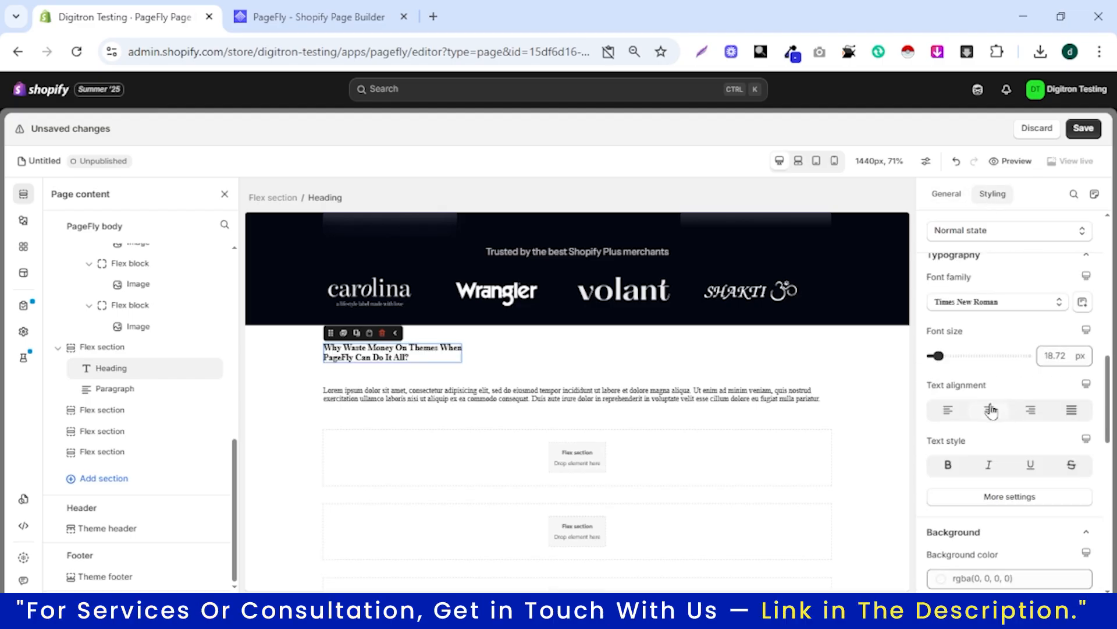
pyautogui.click(977, 307)
pyautogui.click(959, 468)
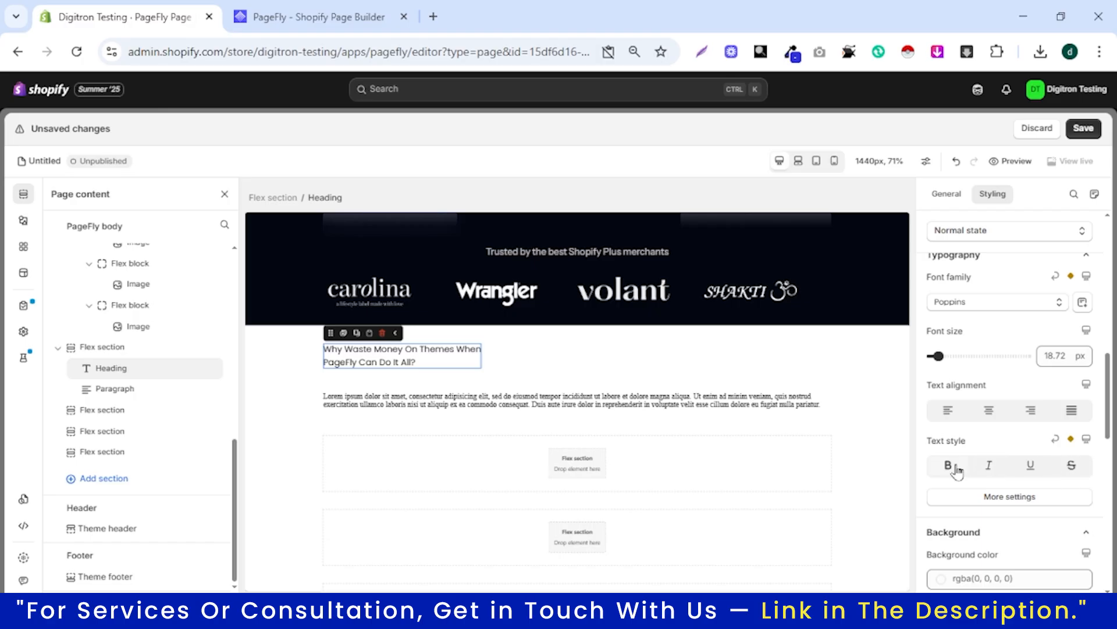
pyautogui.write('40')
pyautogui.click(993, 413)
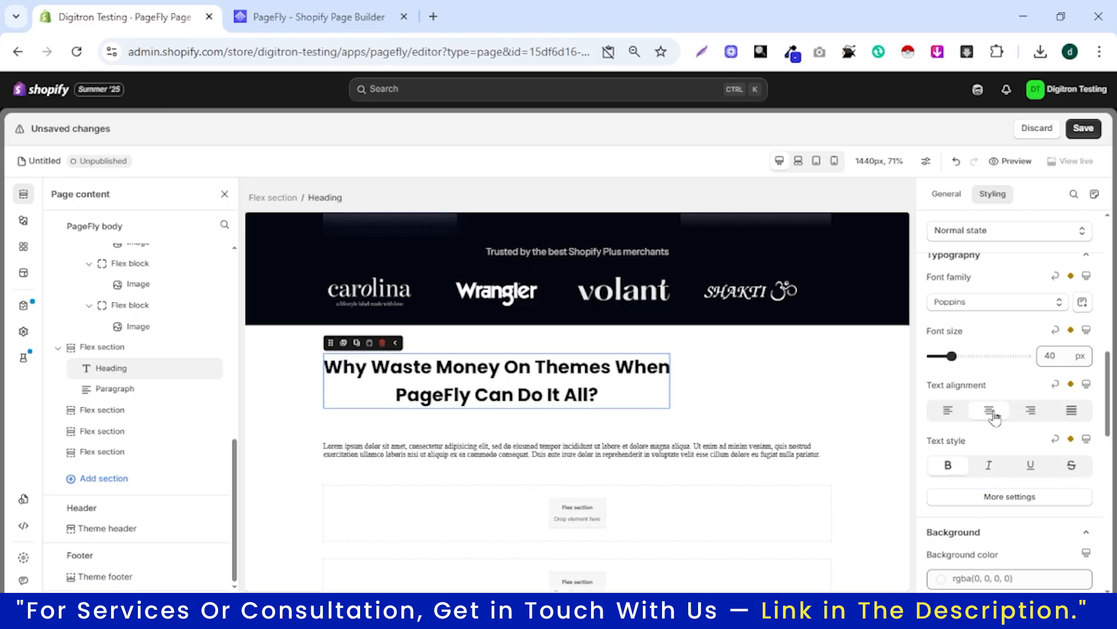
pyautogui.scroll(7, 1004, 359)
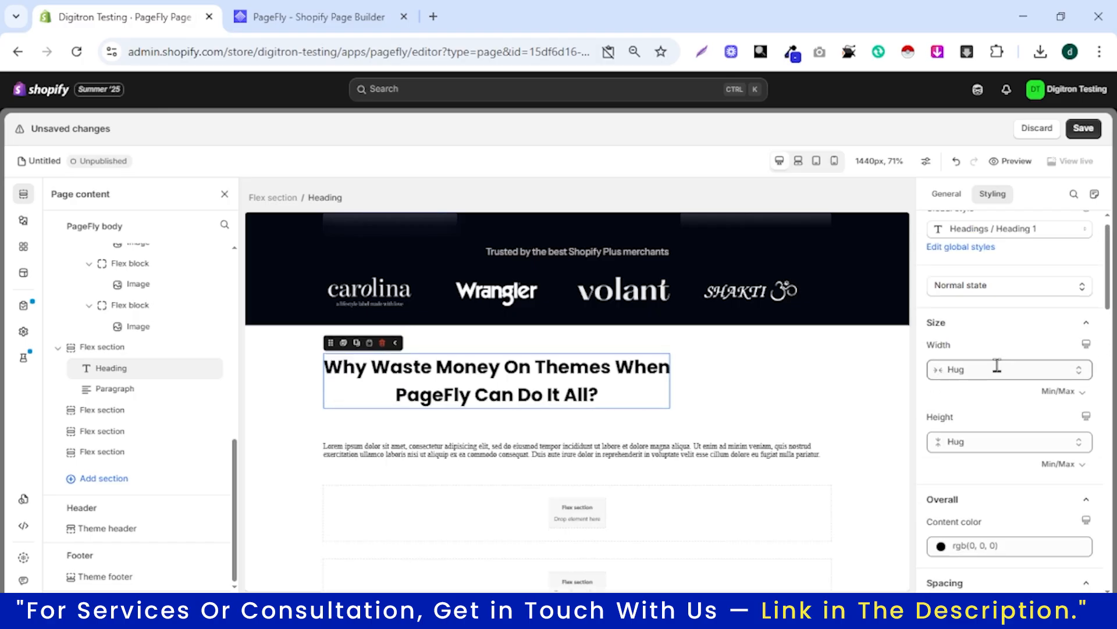
pyautogui.click(996, 369)
pyautogui.click(996, 402)
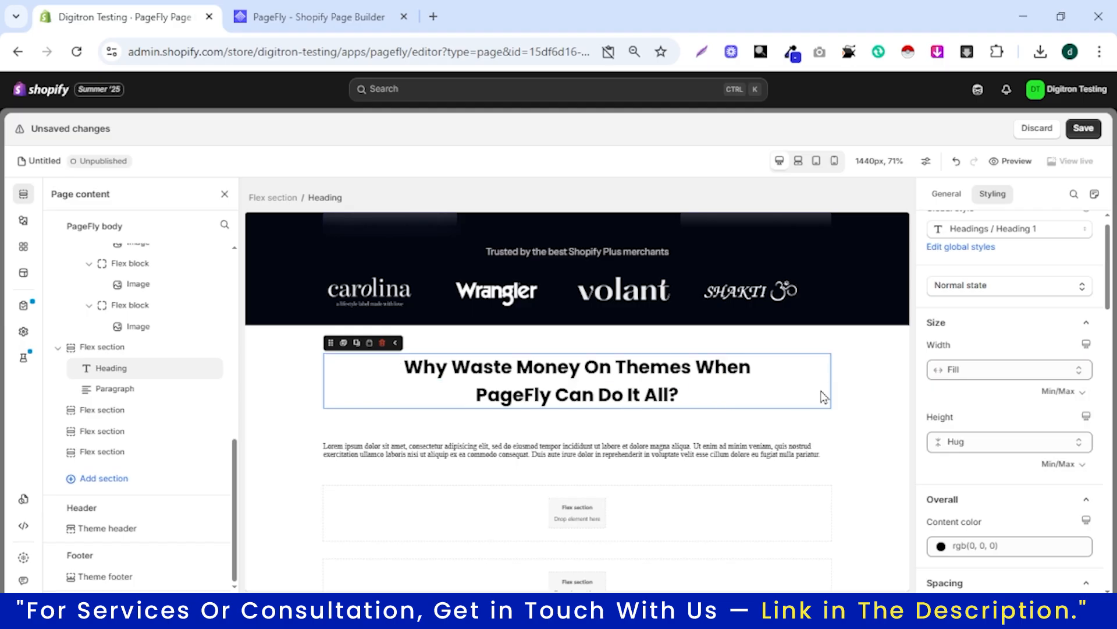
# Copy the subtitle under the reference page's heading, and set the new placeholder paragraph's font to Instrument Sans.
pyautogui.click(309, 16)
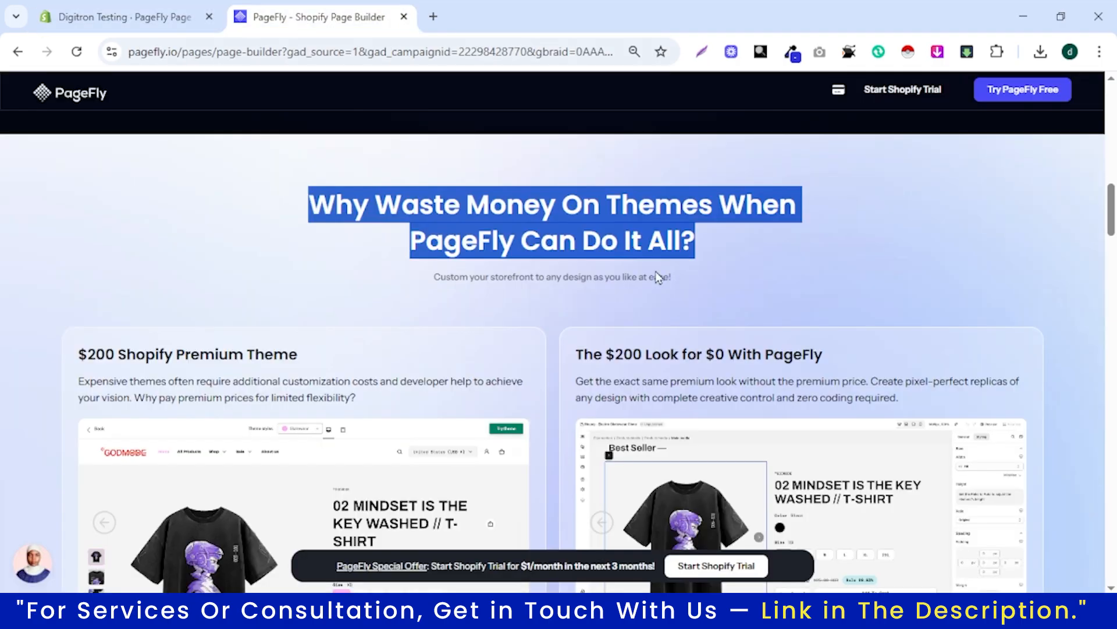
pyautogui.tripleClick(553, 277)
pyautogui.hotkey('ctrl', 'c')
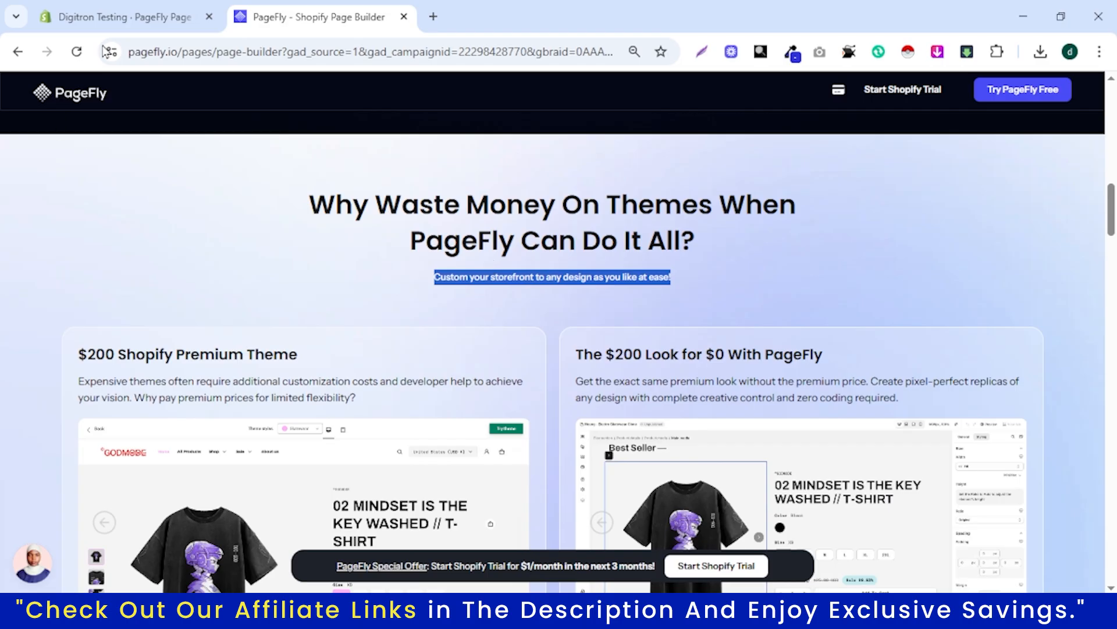
pyautogui.click(119, 17)
pyautogui.click(657, 457)
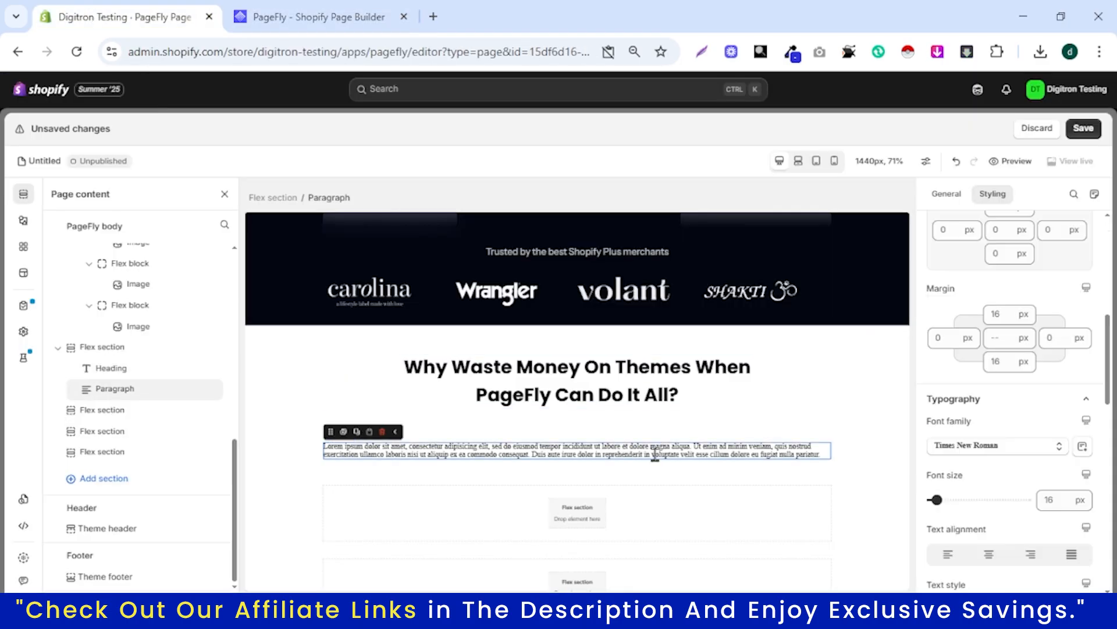
pyautogui.click(1015, 459)
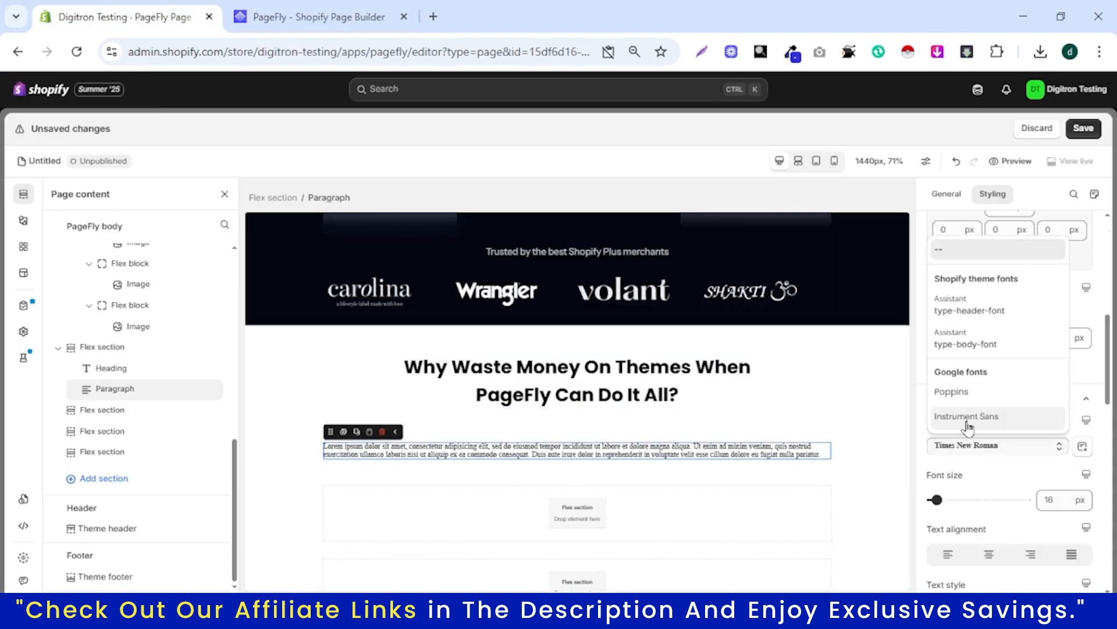
pyautogui.click(998, 417)
pyautogui.scroll(5, 1024, 460)
pyautogui.scroll(-5, 968, 242)
# Replace the placeholder paragraph text with the copied "Custom your storefront to any design as you like at ease!".
pyautogui.click(947, 194)
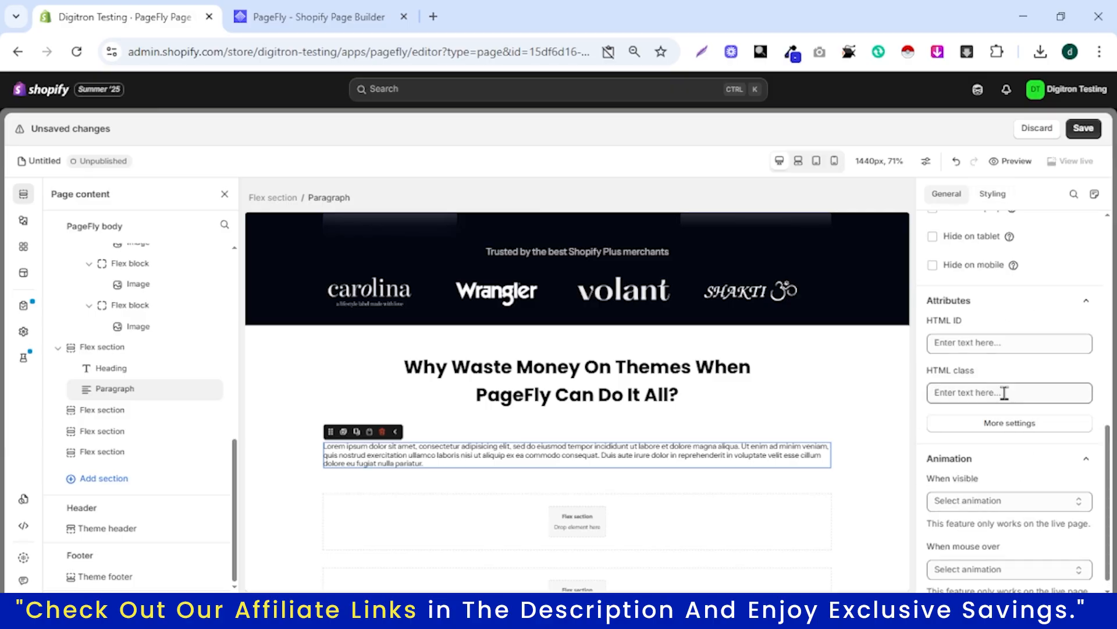
pyautogui.scroll(5, 1005, 393)
pyautogui.click(992, 276)
pyautogui.hotkey('ctrl', 'a')
pyautogui.hotkey('ctrl', 'v')
pyautogui.scroll(4, 926, 428)
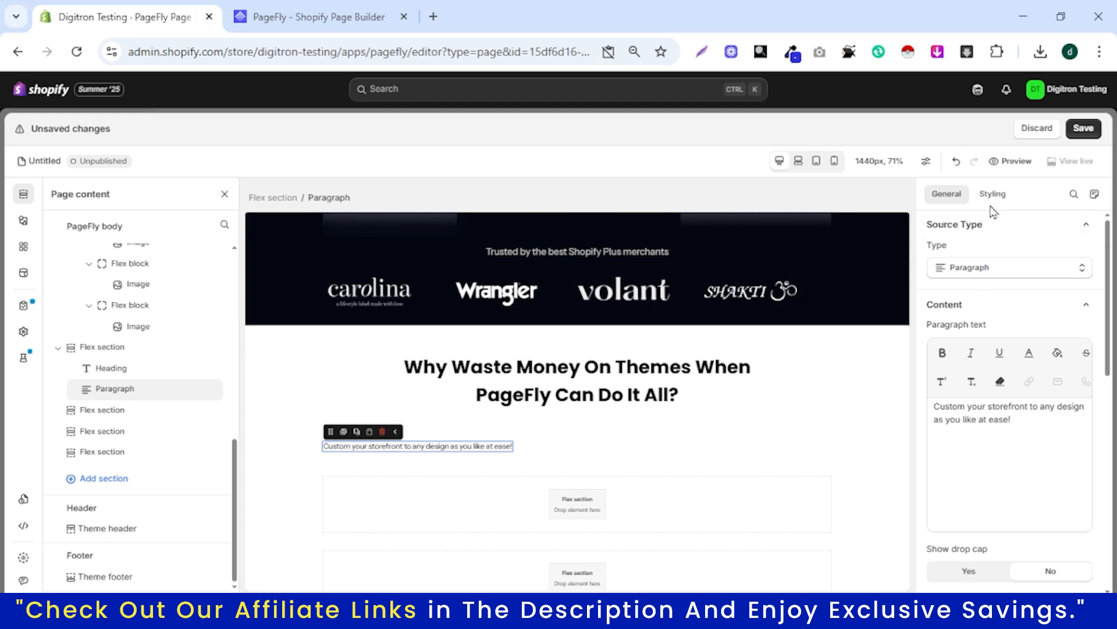
# Set the subtitle paragraph's width to Fill.
pyautogui.click(992, 193)
pyautogui.scroll(5, 1018, 394)
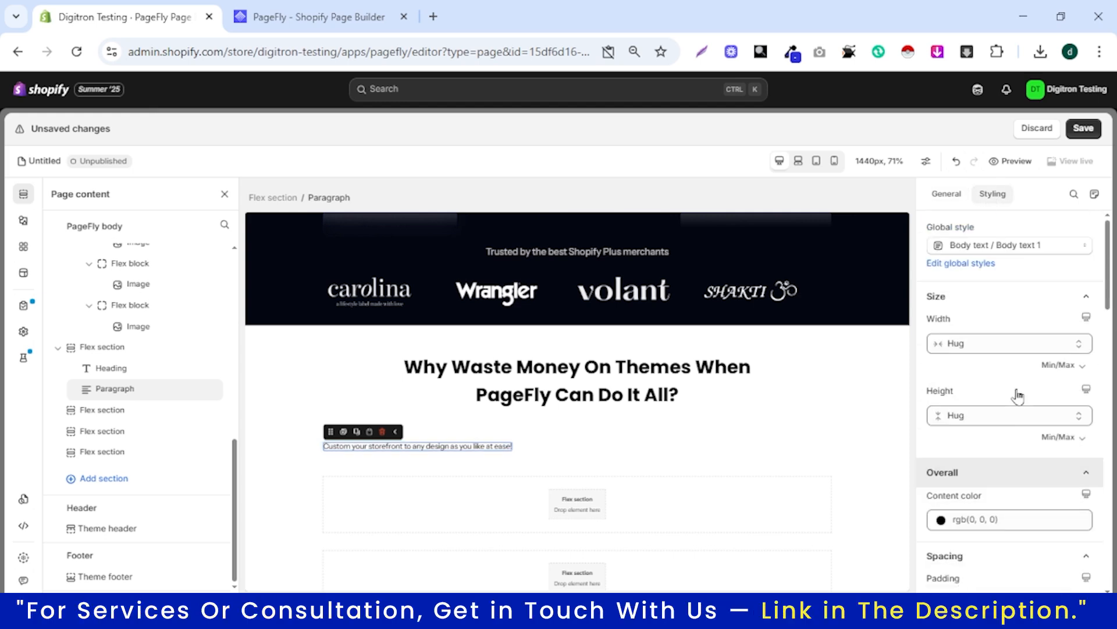
pyautogui.click(984, 344)
pyautogui.click(993, 376)
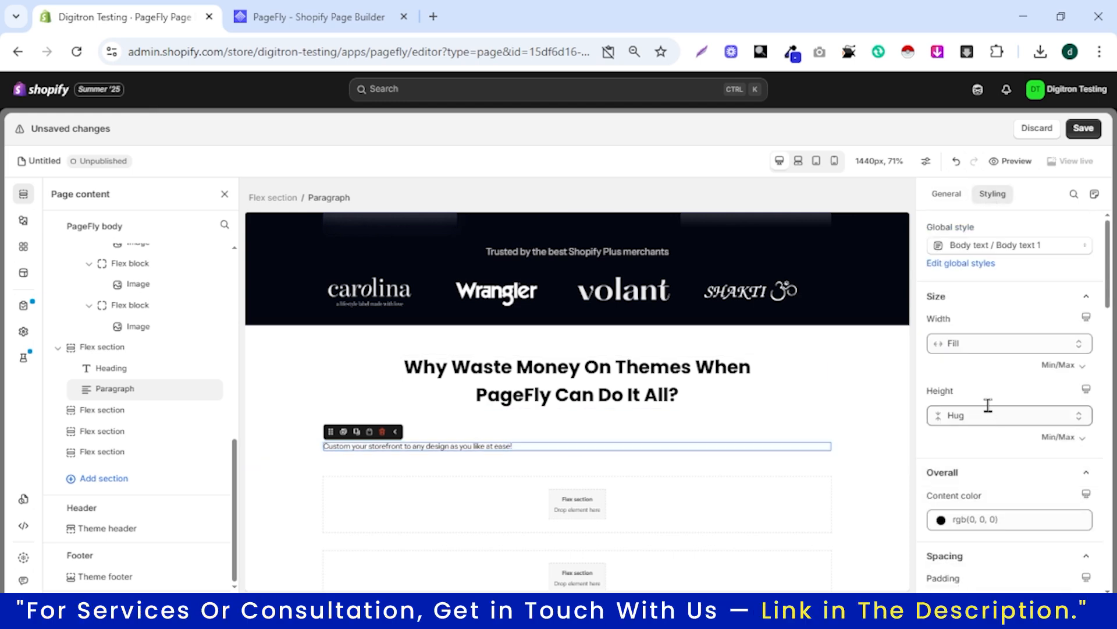
# Centre the subtitle paragraph's text and reduce the spacing between the section heading and the subtitle.
pyautogui.scroll(-5, 991, 411)
pyautogui.click(990, 554)
pyautogui.click(598, 402)
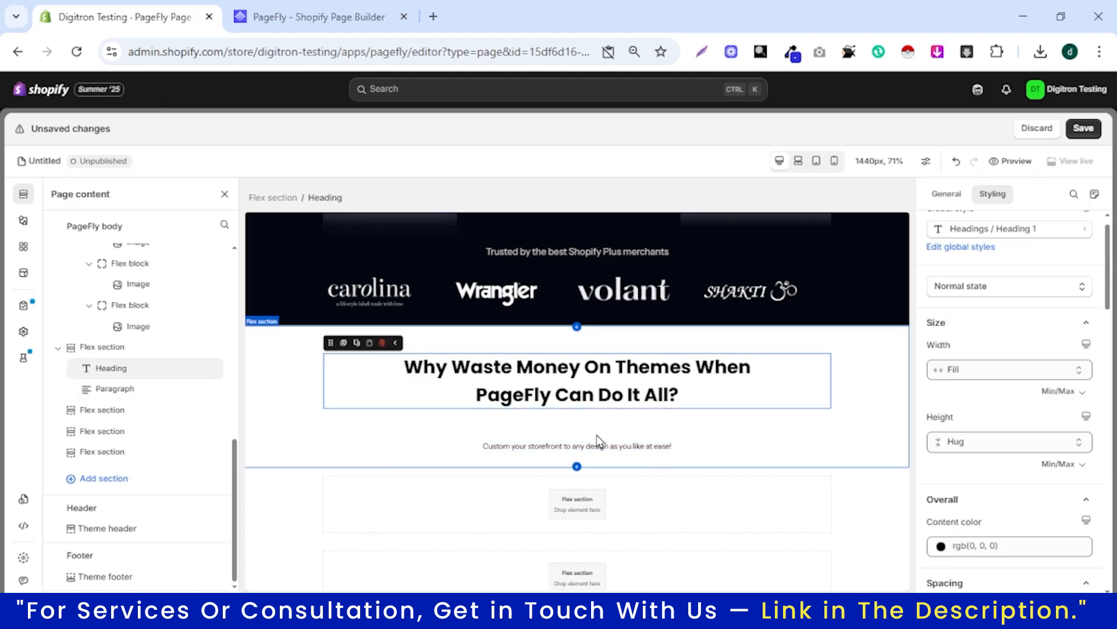
pyautogui.moveTo(587, 424); pyautogui.dragTo(583, 407)
# Set the subtitle paragraph's font size to 18 px, comparing it with the subtitle on the reference page.
pyautogui.click(318, 17)
pyautogui.click(124, 17)
pyautogui.click(651, 429)
pyautogui.scroll(-5, 987, 446)
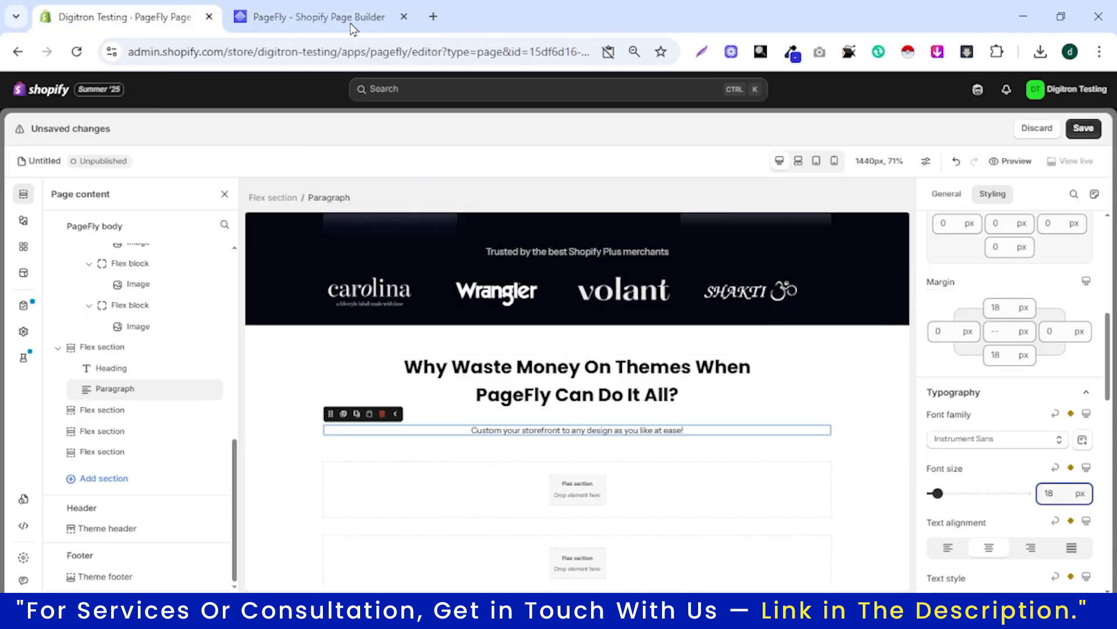
pyautogui.click(317, 17)
pyautogui.click(125, 17)
pyautogui.scroll(-1, 816, 395)
# Insert a two-column 1/2–1/2 layout into the empty flex section below the subtitle, following the reference page's two cards.
pyautogui.click(327, 8)
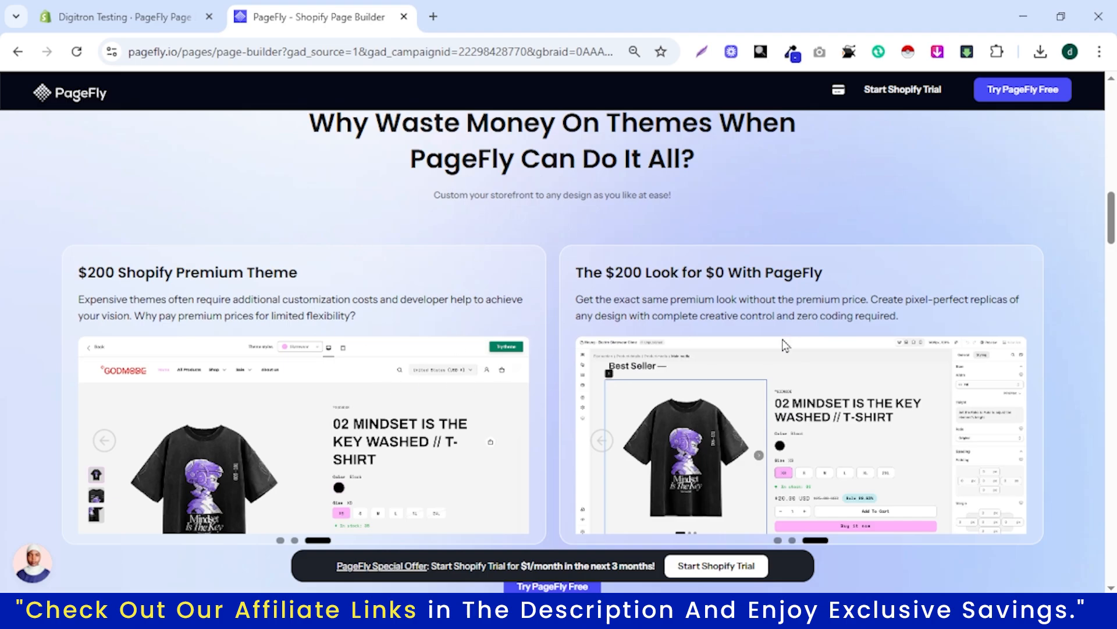
pyautogui.click(124, 17)
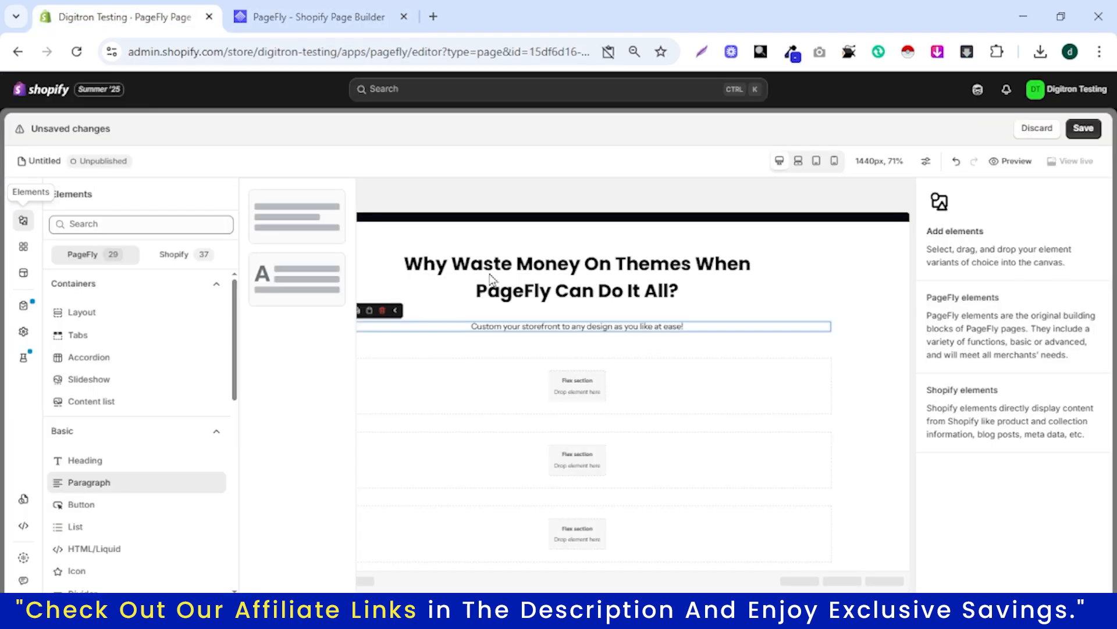
pyautogui.click(97, 316)
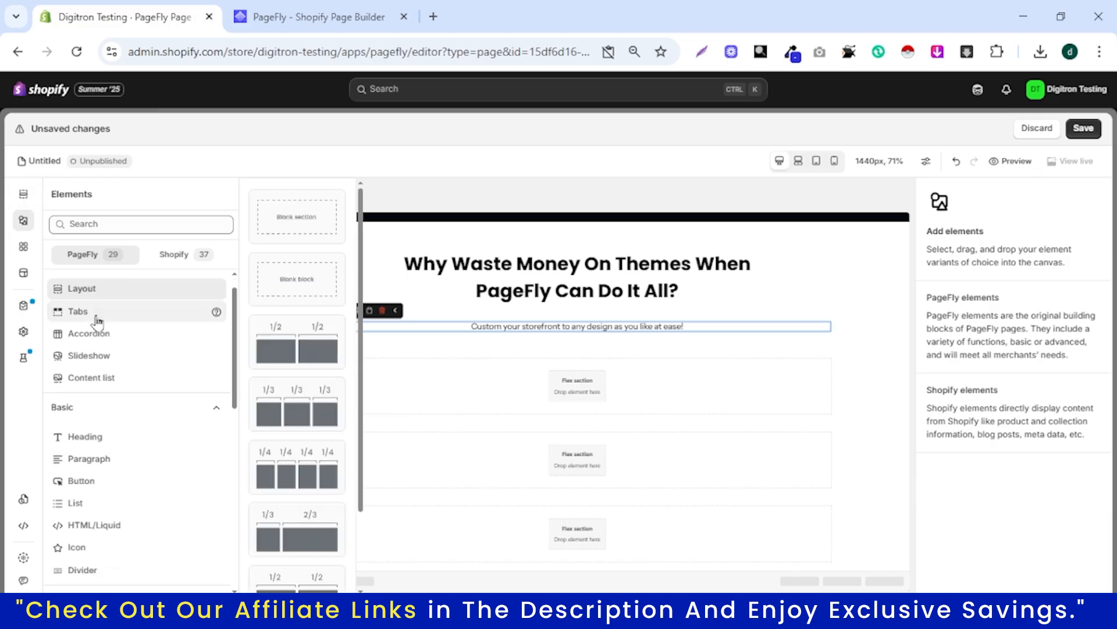
pyautogui.moveTo(293, 351); pyautogui.dragTo(606, 400)
pyautogui.click(477, 391)
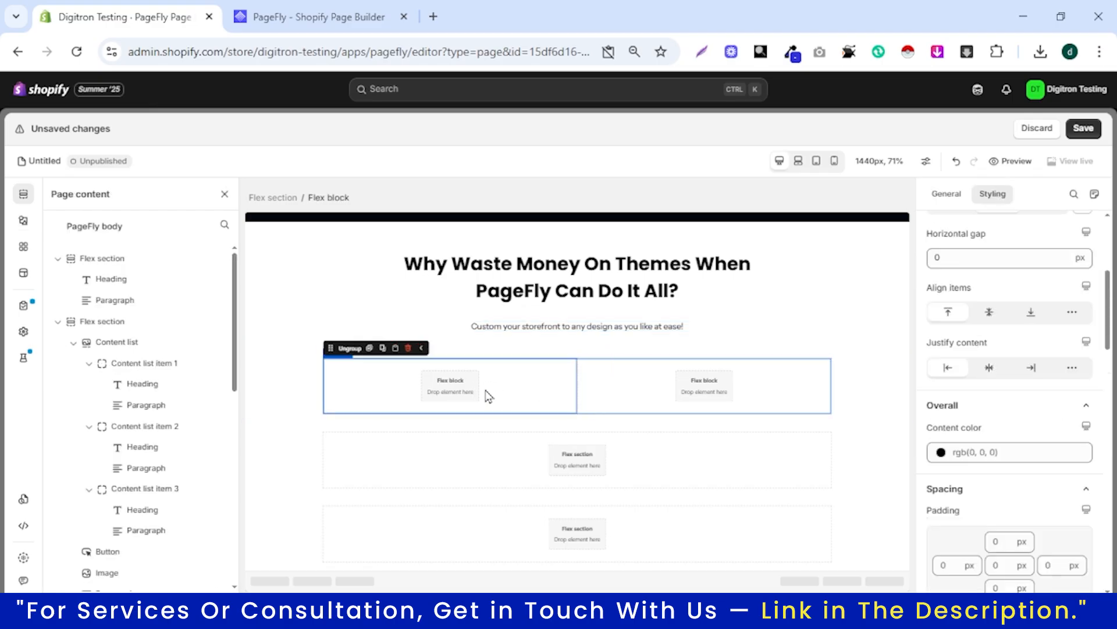
# Check the reference page's first card and add a plain heading element to the left column's flex block.
pyautogui.click(312, 17)
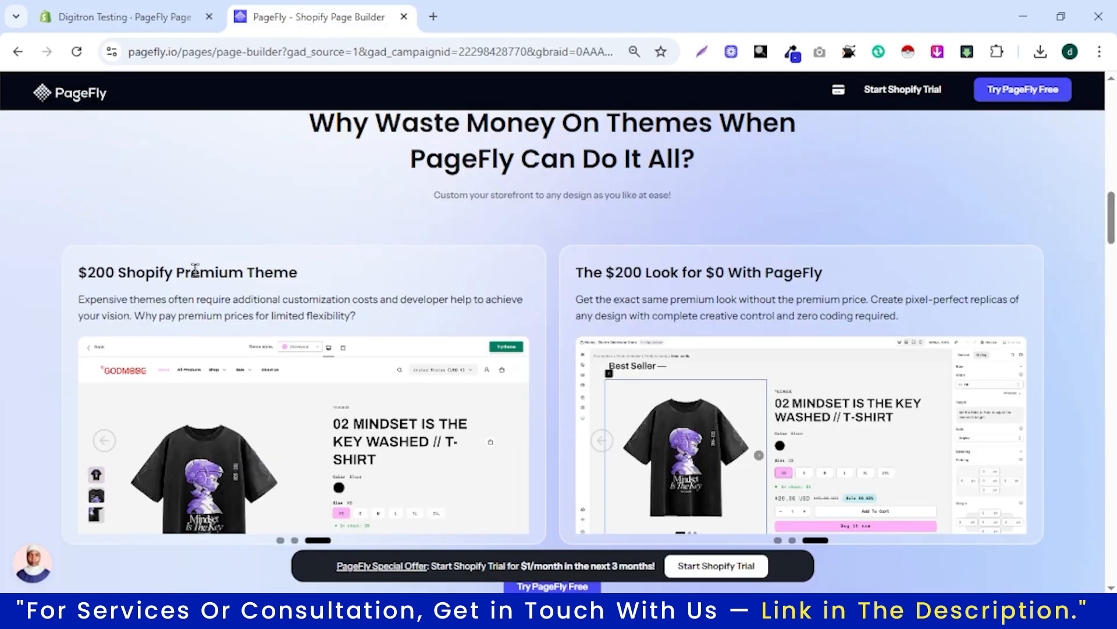
pyautogui.tripleClick(240, 305)
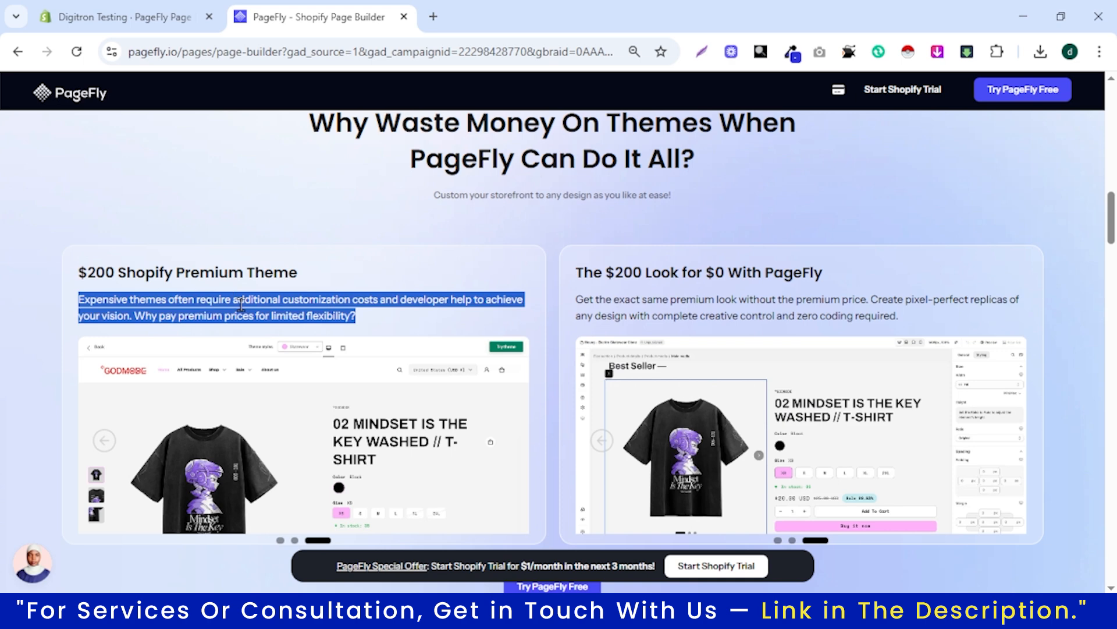
pyautogui.click(103, 18)
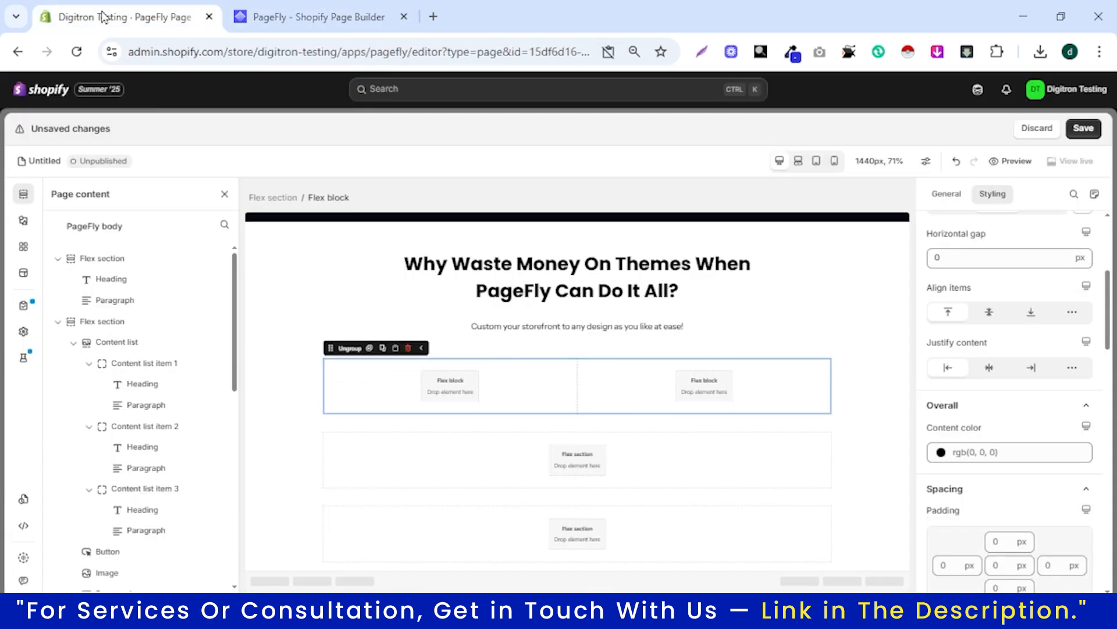
pyautogui.click(22, 227)
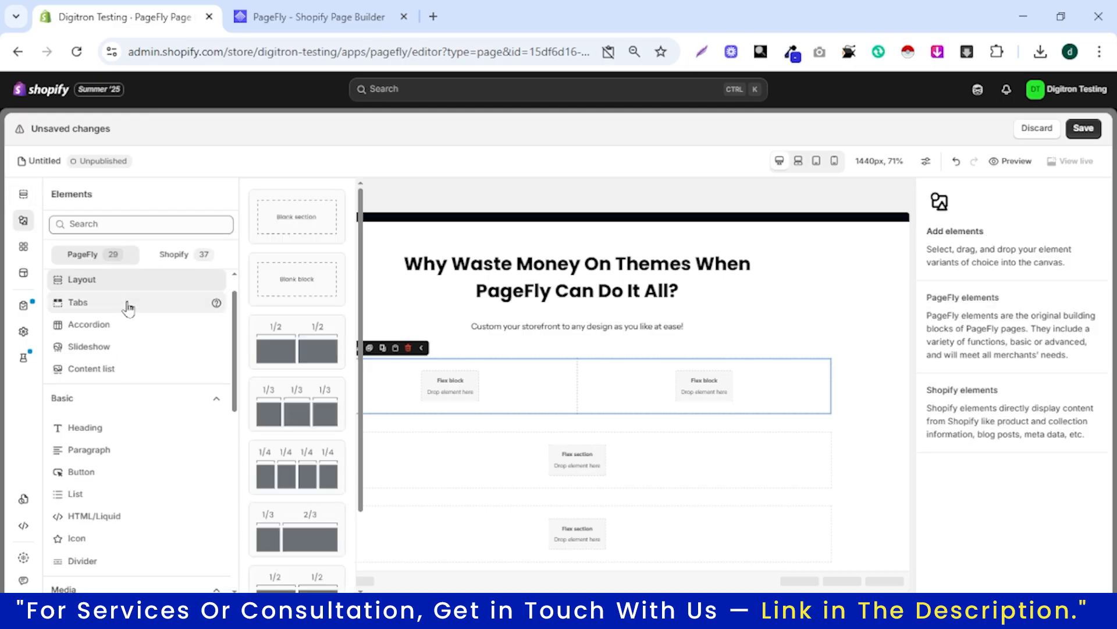
pyautogui.scroll(-2, 116, 442)
pyautogui.scroll(-1, 116, 442)
pyautogui.moveTo(288, 222); pyautogui.dragTo(440, 406)
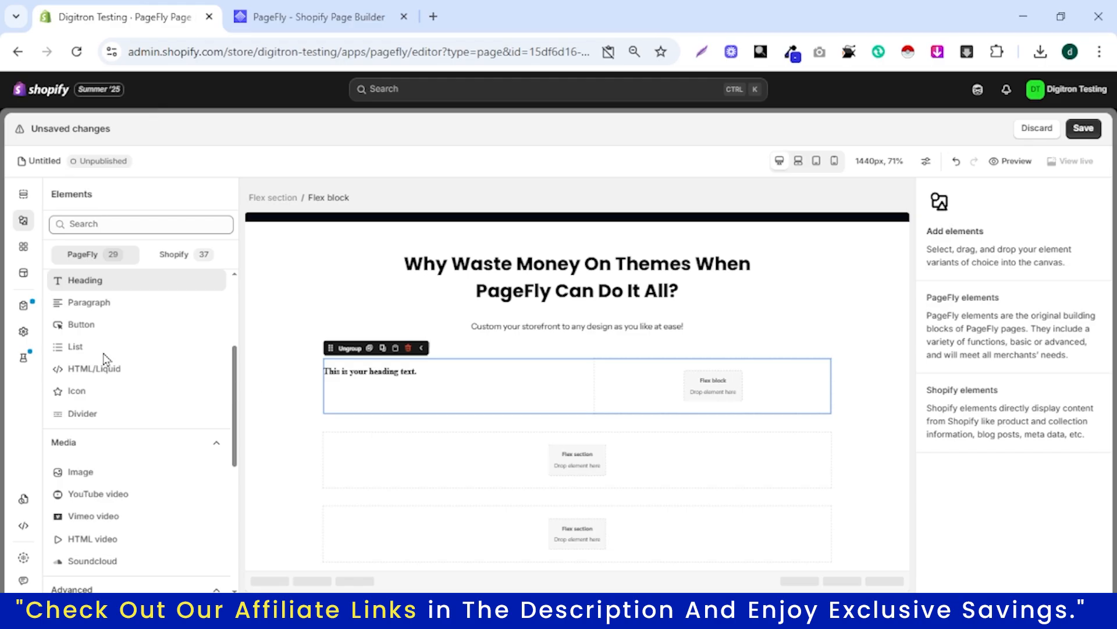
# Add a plain paragraph and an image placeholder below the left column's heading.
pyautogui.click(24, 220)
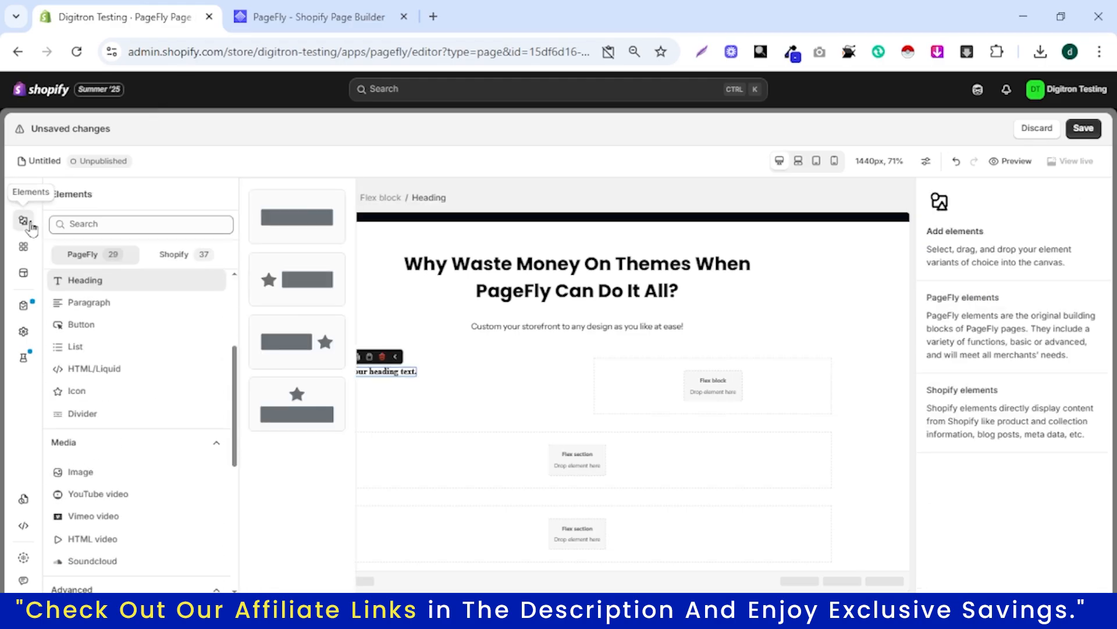
pyautogui.moveTo(108, 302)
pyautogui.moveTo(296, 229); pyautogui.dragTo(360, 381)
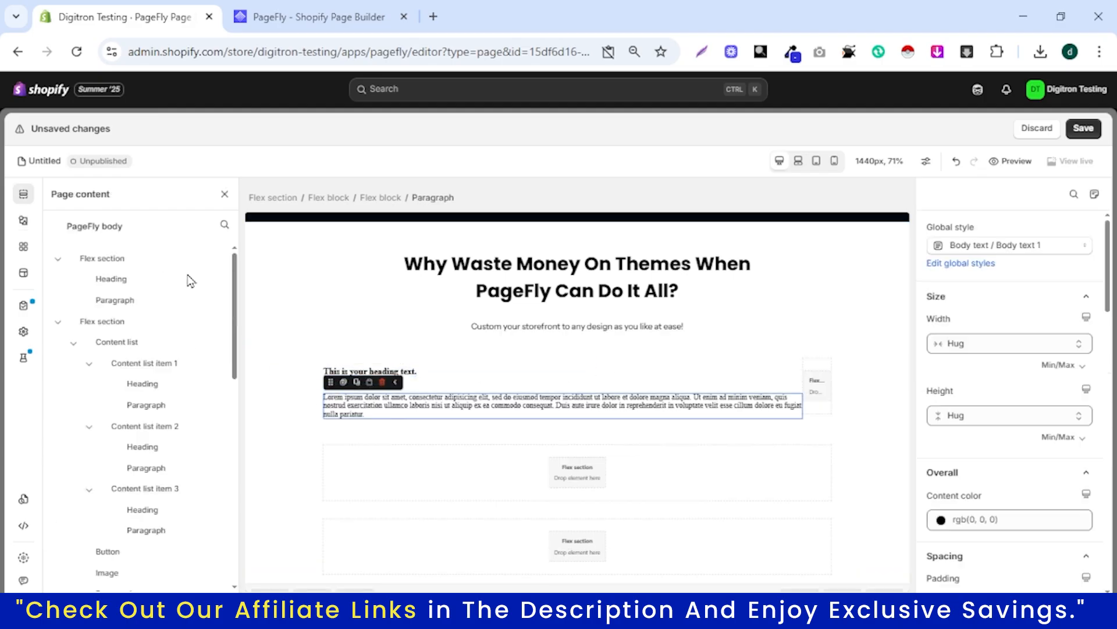
pyautogui.click(26, 226)
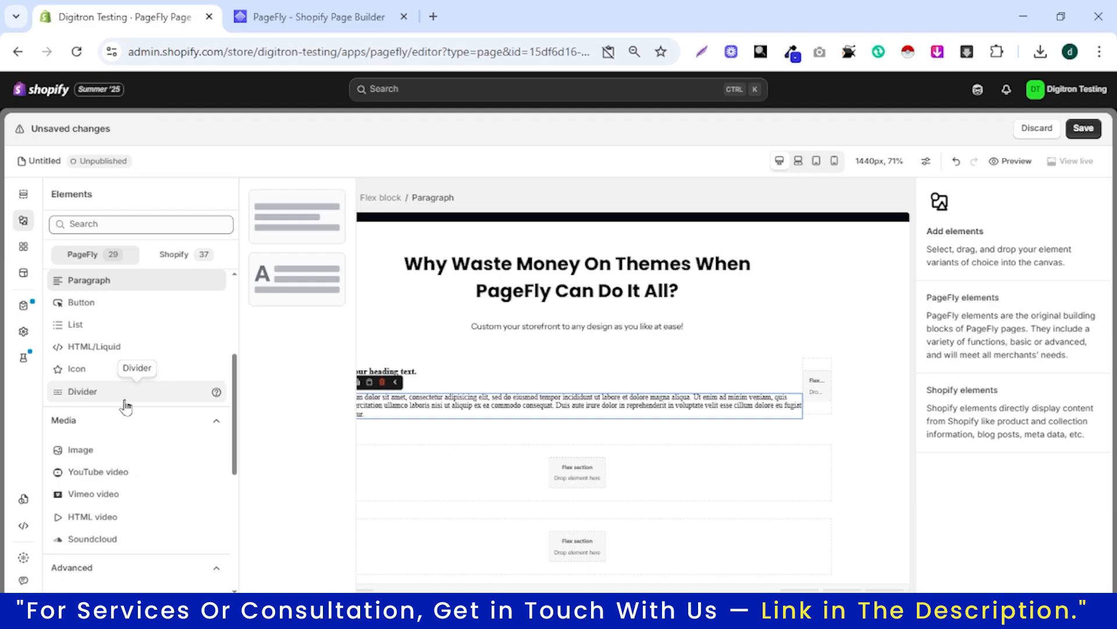
pyautogui.click(115, 450)
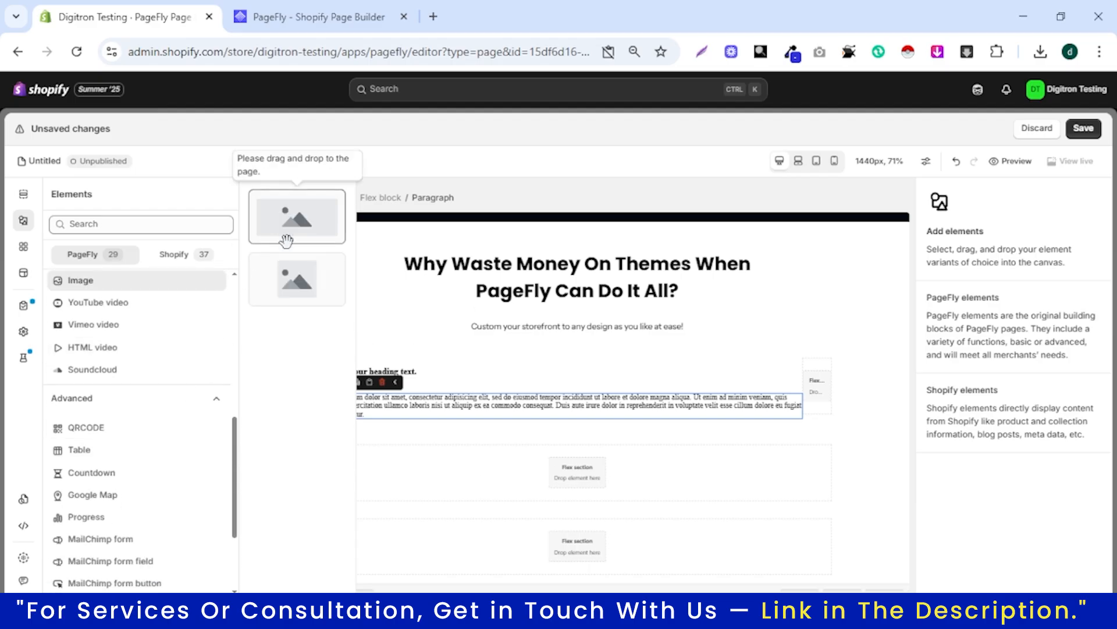
pyautogui.moveTo(291, 268); pyautogui.dragTo(430, 415)
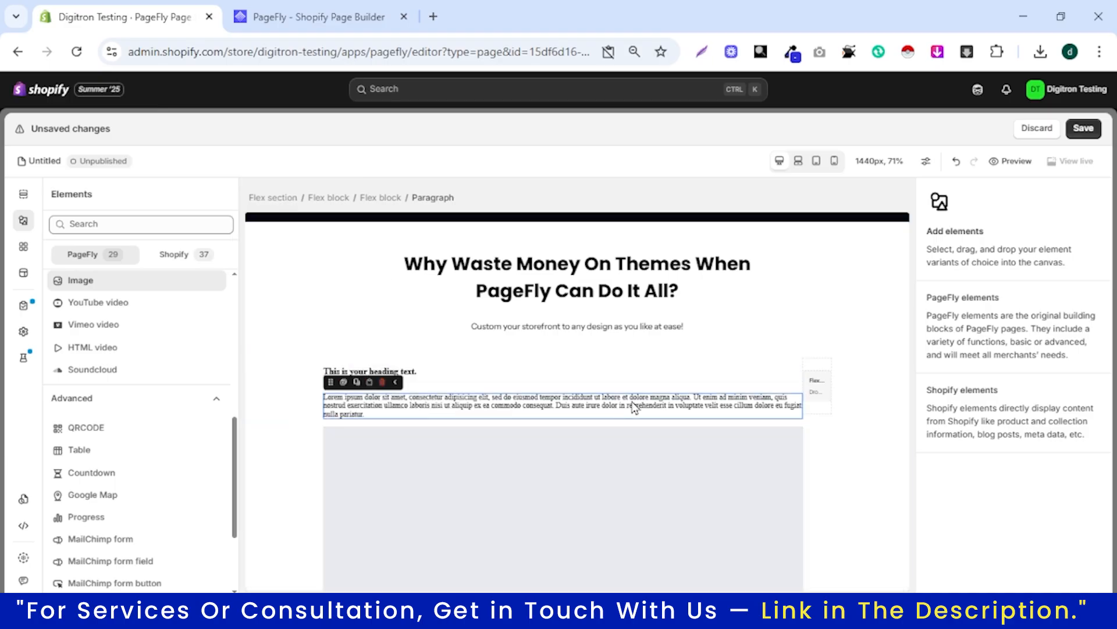
pyautogui.scroll(2, 621, 378)
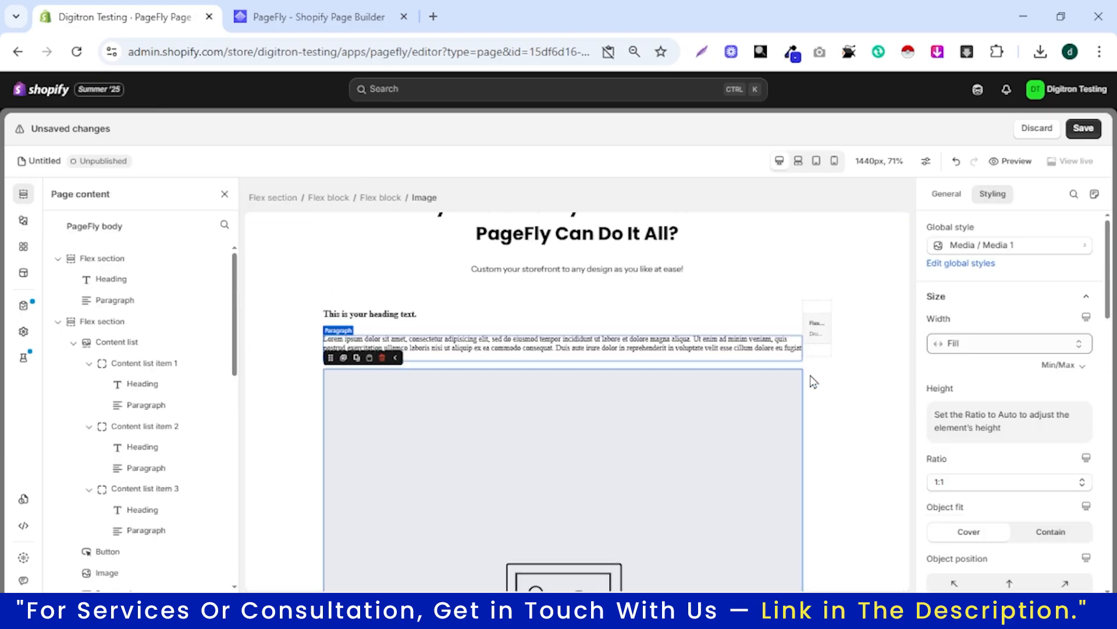
# Add a plain heading element to the narrow empty flex block in the right column.
pyautogui.click(821, 341)
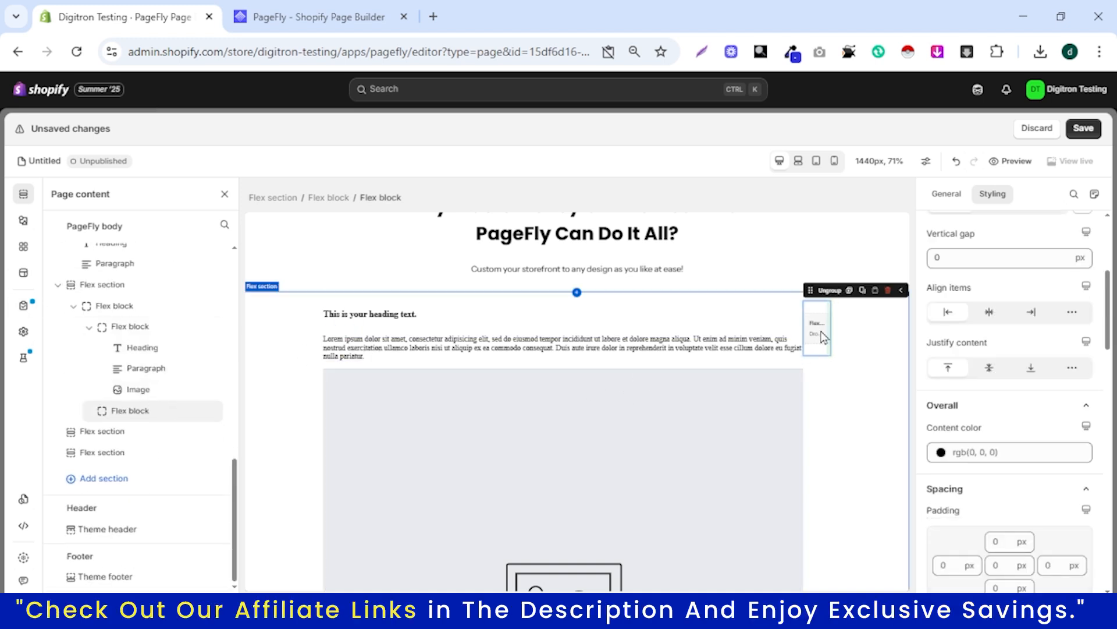
pyautogui.scroll(3, 56, 330)
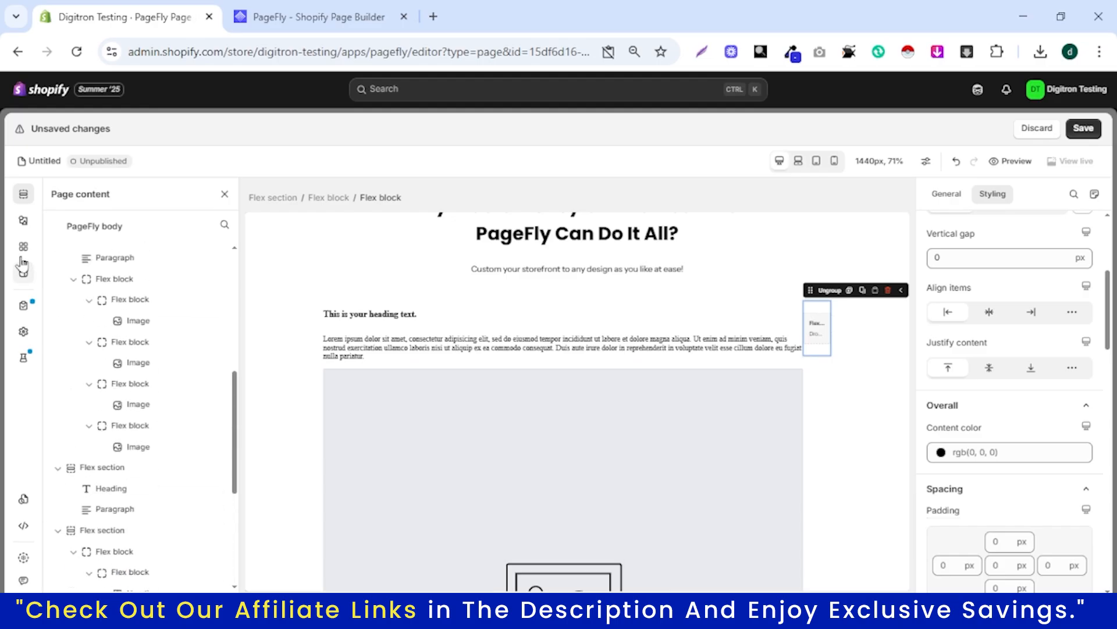
pyautogui.click(24, 221)
pyautogui.scroll(5, 137, 389)
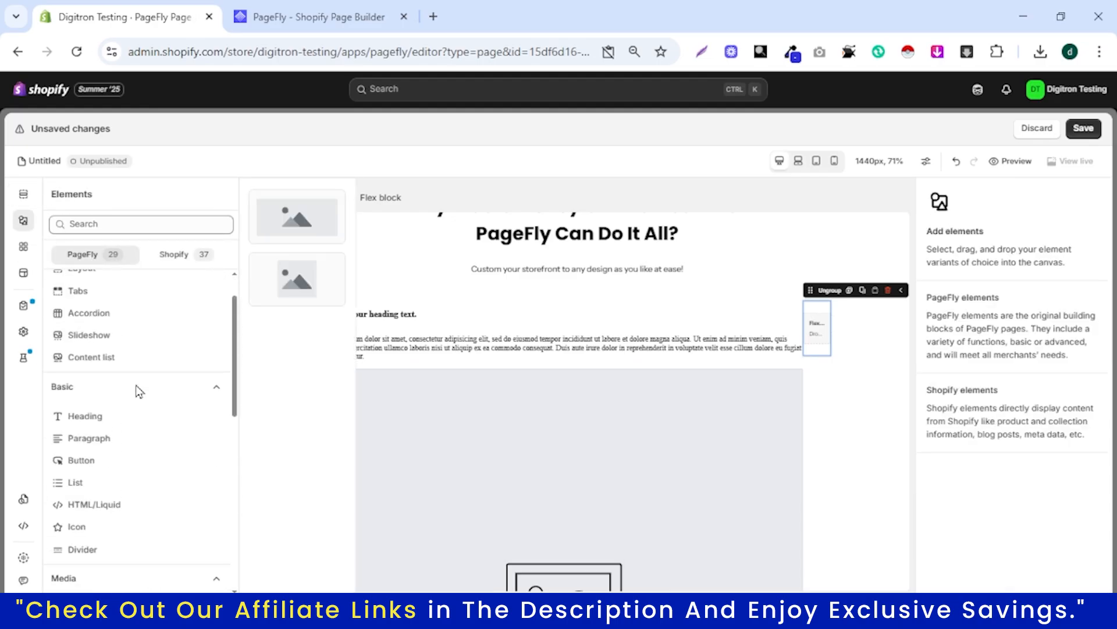
pyautogui.click(108, 416)
pyautogui.moveTo(294, 219); pyautogui.dragTo(818, 478)
# Add a plain paragraph and an image placeholder below the right column's heading.
pyautogui.click(20, 228)
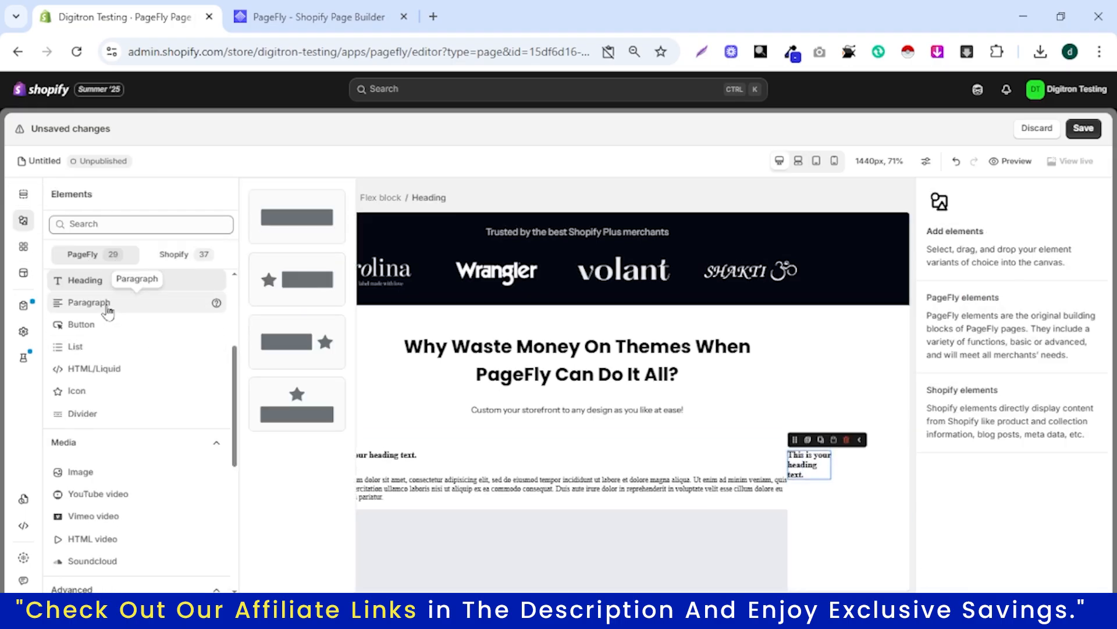
pyautogui.click(108, 305)
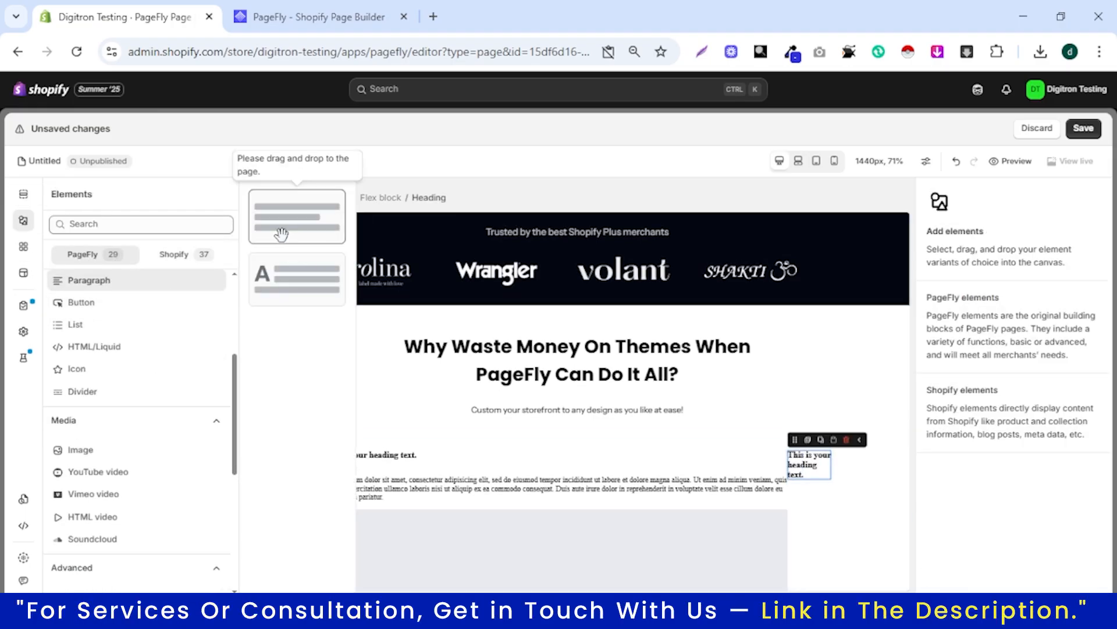
pyautogui.moveTo(281, 233); pyautogui.dragTo(806, 480)
pyautogui.click(24, 220)
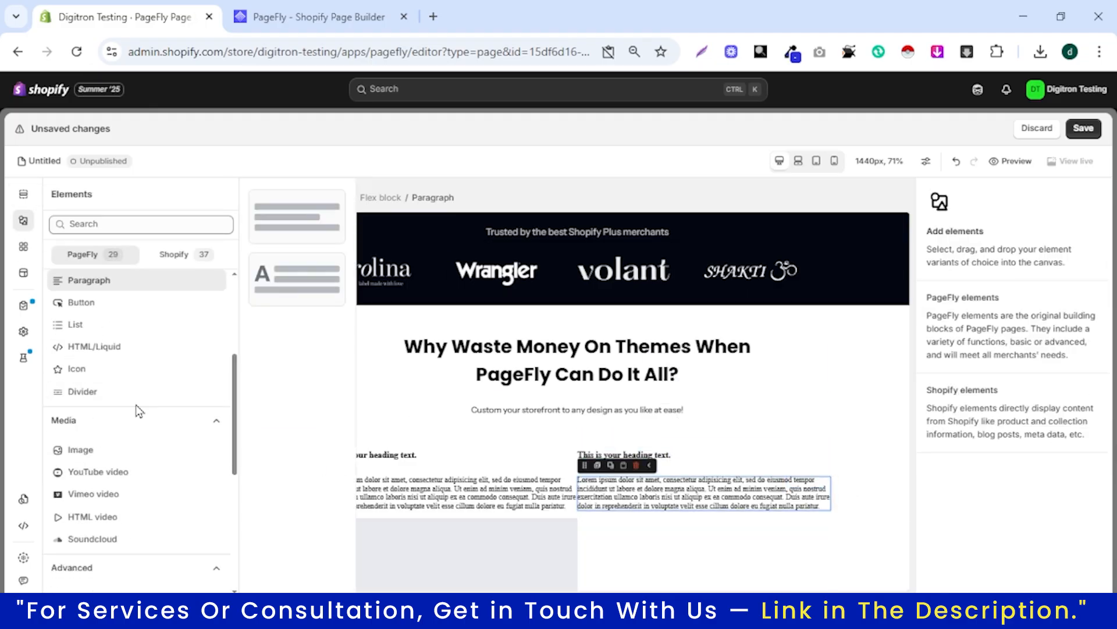
pyautogui.click(107, 451)
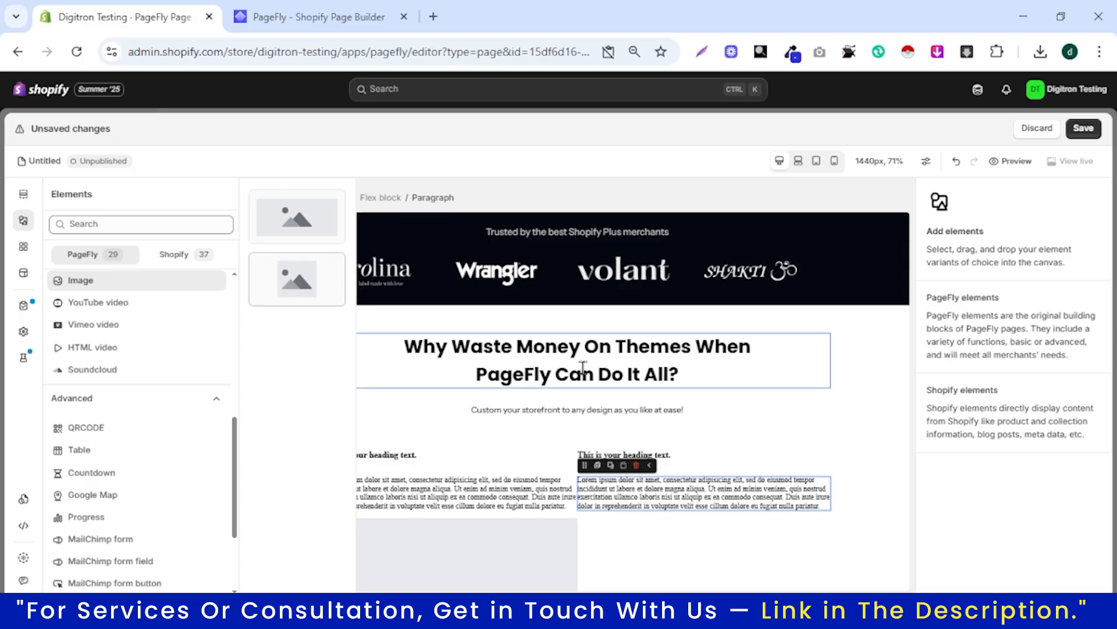
pyautogui.scroll(-2, 556, 330)
pyautogui.moveTo(297, 218); pyautogui.dragTo(715, 396)
pyautogui.scroll(3, 509, 402)
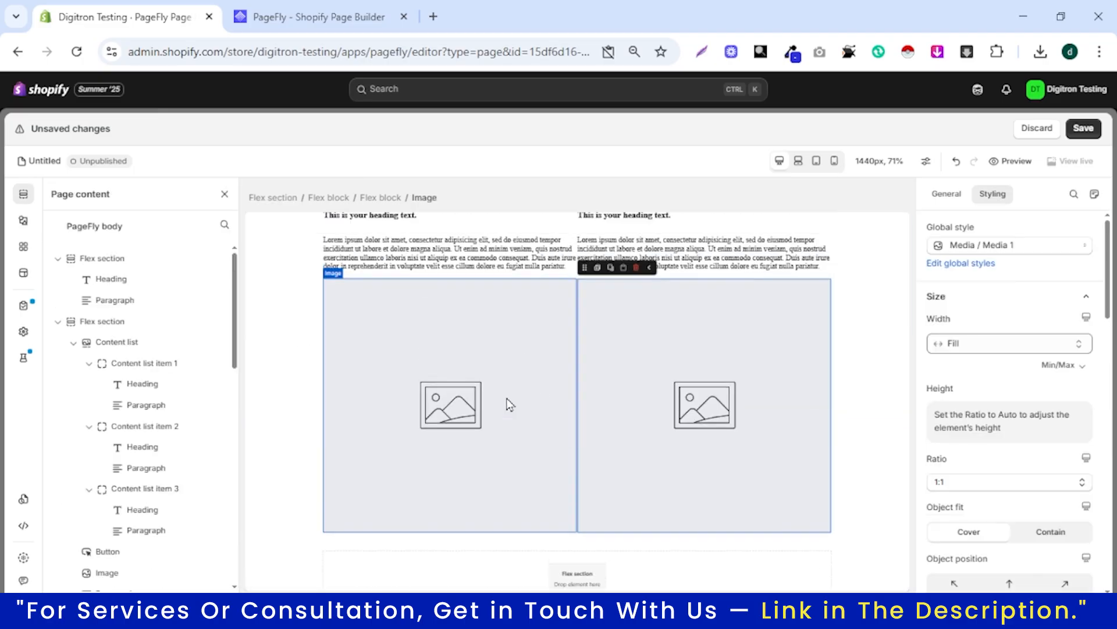
# Copy "$200 Shopify Premium Theme" from the reference page and replace the left column's placeholder heading text with it.
pyautogui.click(308, 16)
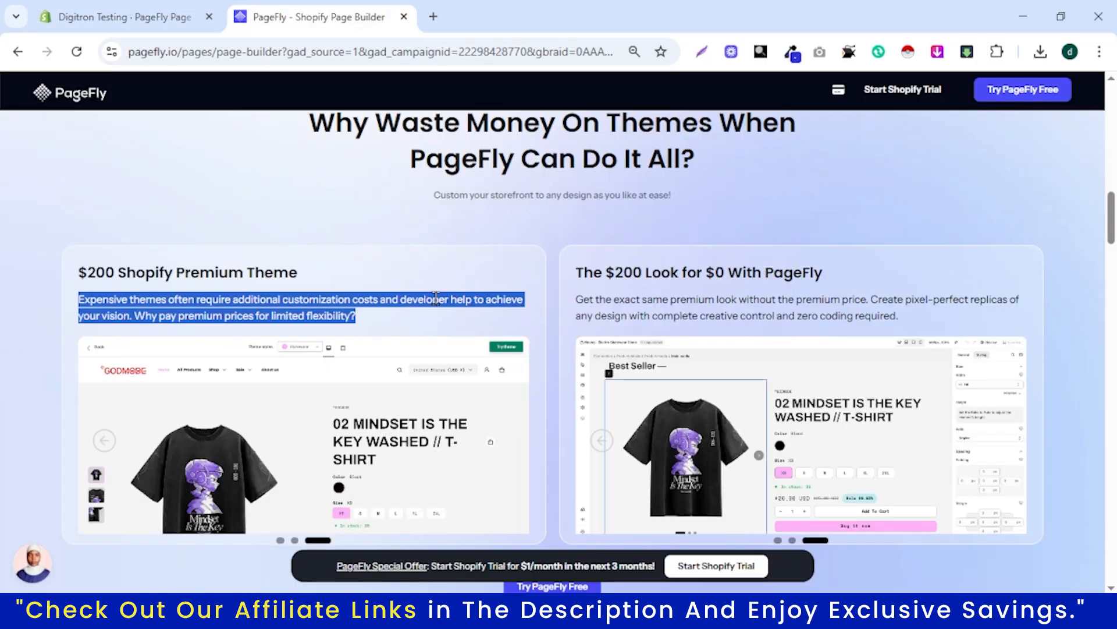
pyautogui.tripleClick(279, 272)
pyautogui.hotkey('ctrl', 'c')
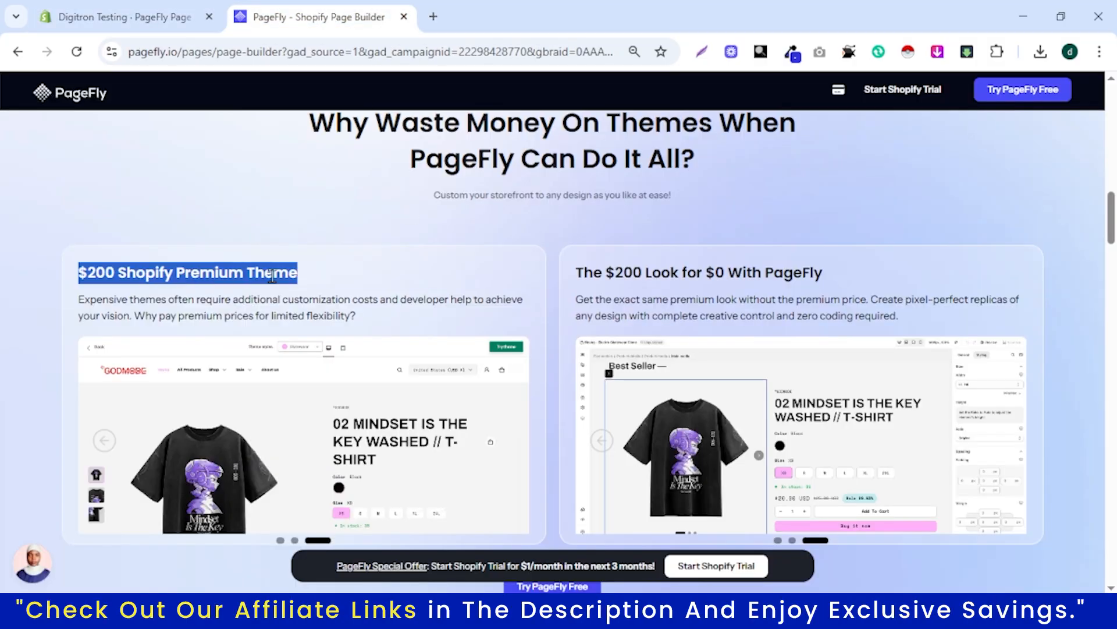
pyautogui.click(98, 21)
pyautogui.click(388, 273)
pyautogui.scroll(-2, 1027, 406)
pyautogui.scroll(4, 995, 416)
pyautogui.click(983, 438)
pyautogui.hotkey('ctrl', 'a')
pyautogui.hotkey('ctrl', 'v')
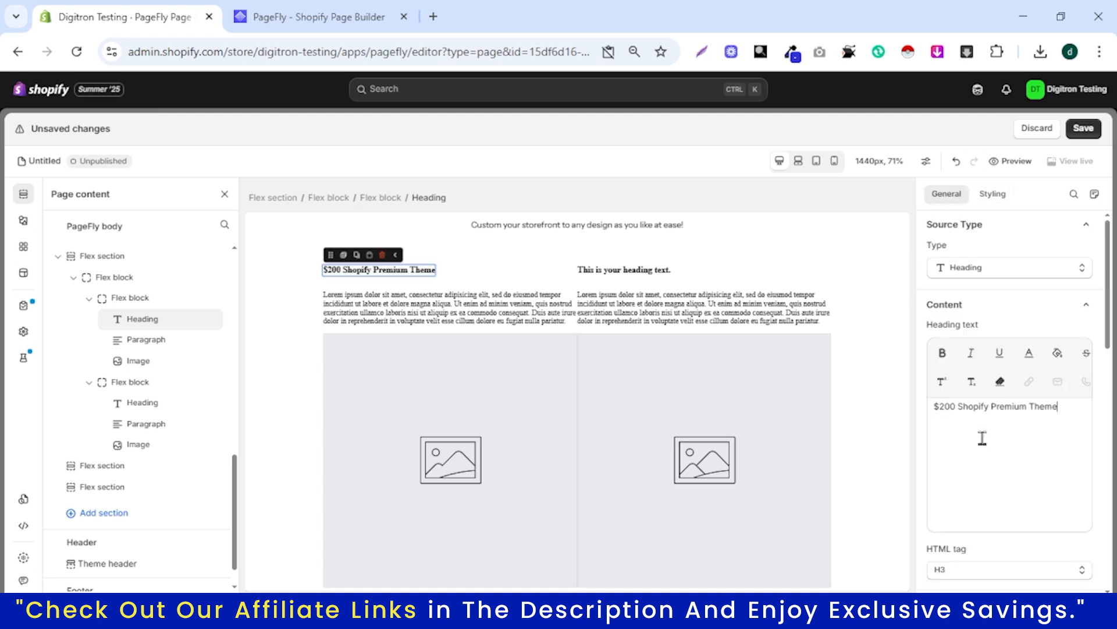
# Style the "$200 Shopify Premium Theme" heading in bold Poppins at 20 px.
pyautogui.click(992, 195)
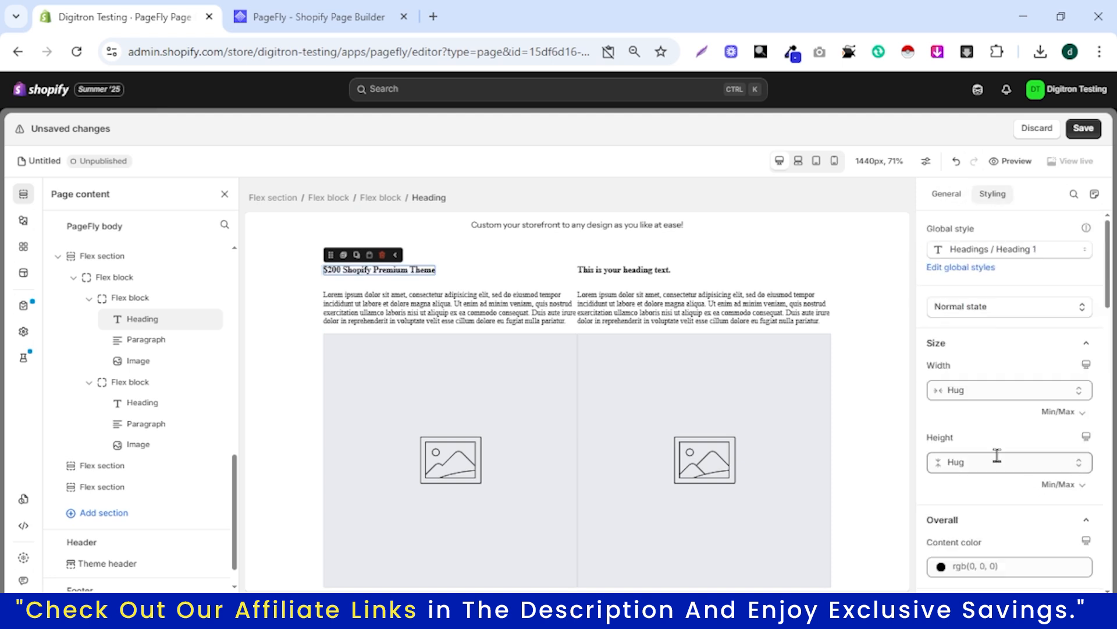
pyautogui.scroll(-8, 997, 455)
pyautogui.click(997, 321)
pyautogui.click(983, 489)
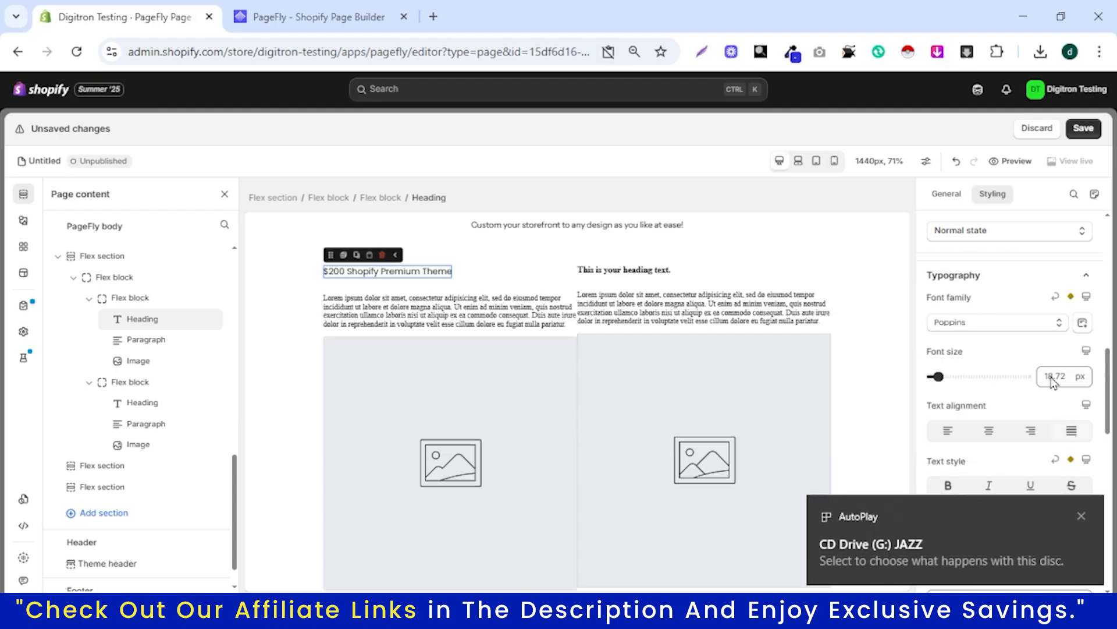
pyautogui.click(1081, 517)
pyautogui.hotkey('ctrl', 'a')
pyautogui.write('20')
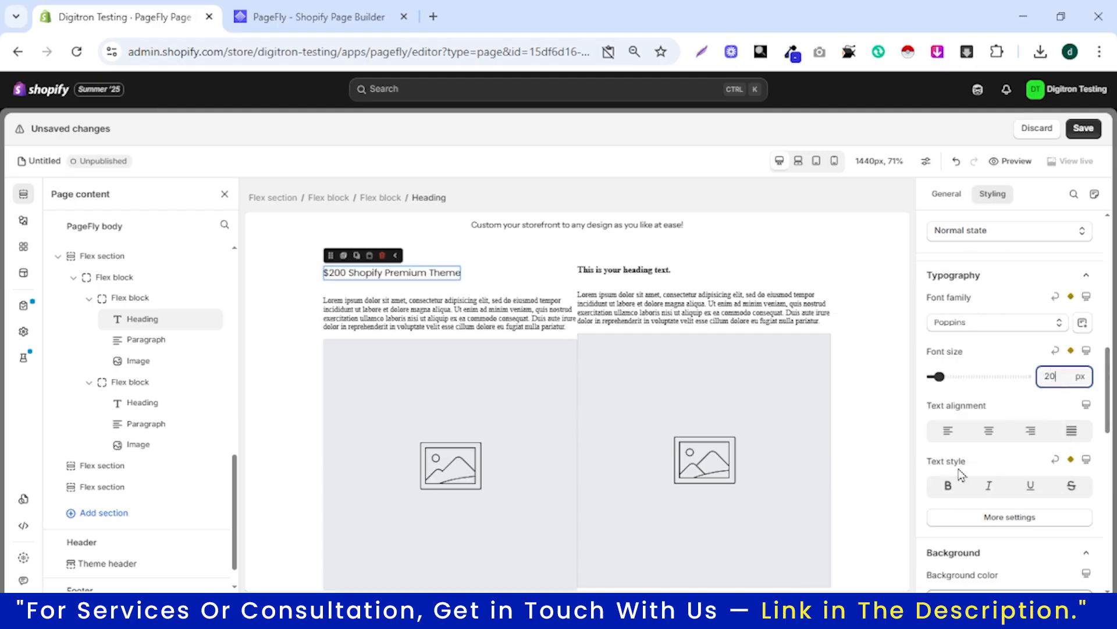
# Style the right column's placeholder heading in bold Poppins at 25 px, checking the size against the reference page.
pyautogui.click(663, 274)
pyautogui.click(1001, 323)
pyautogui.click(1001, 490)
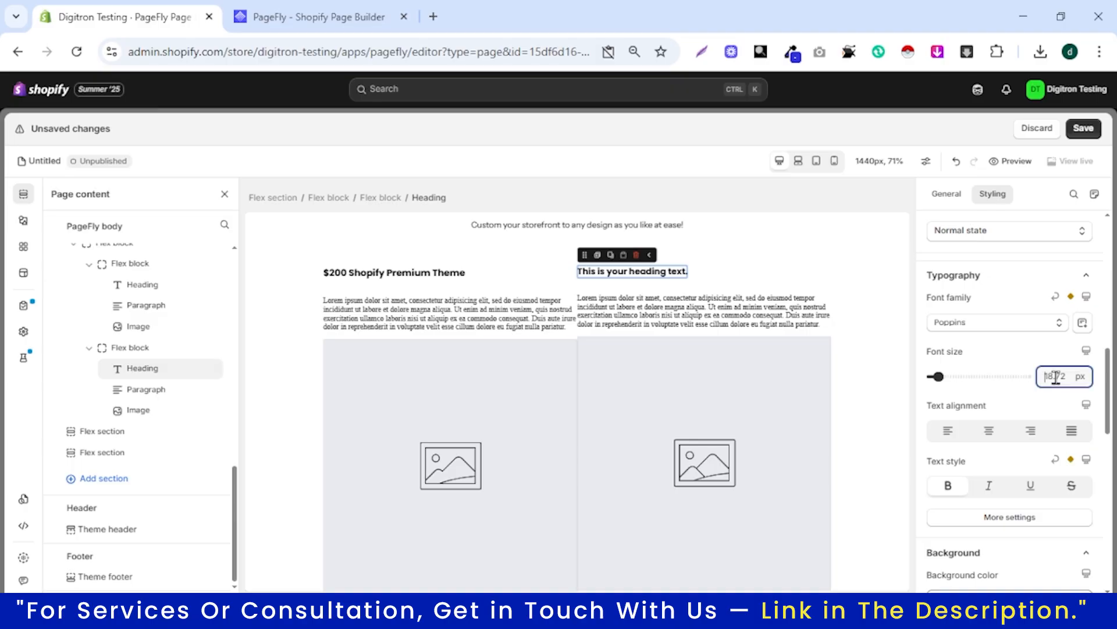
pyautogui.click(324, 17)
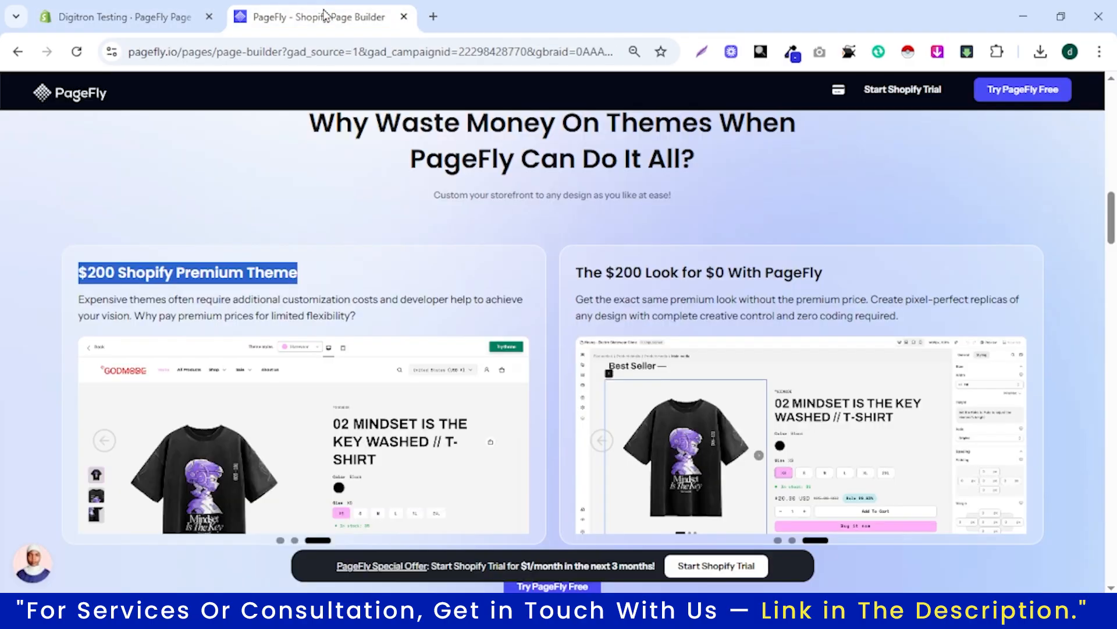
pyautogui.click(135, 10)
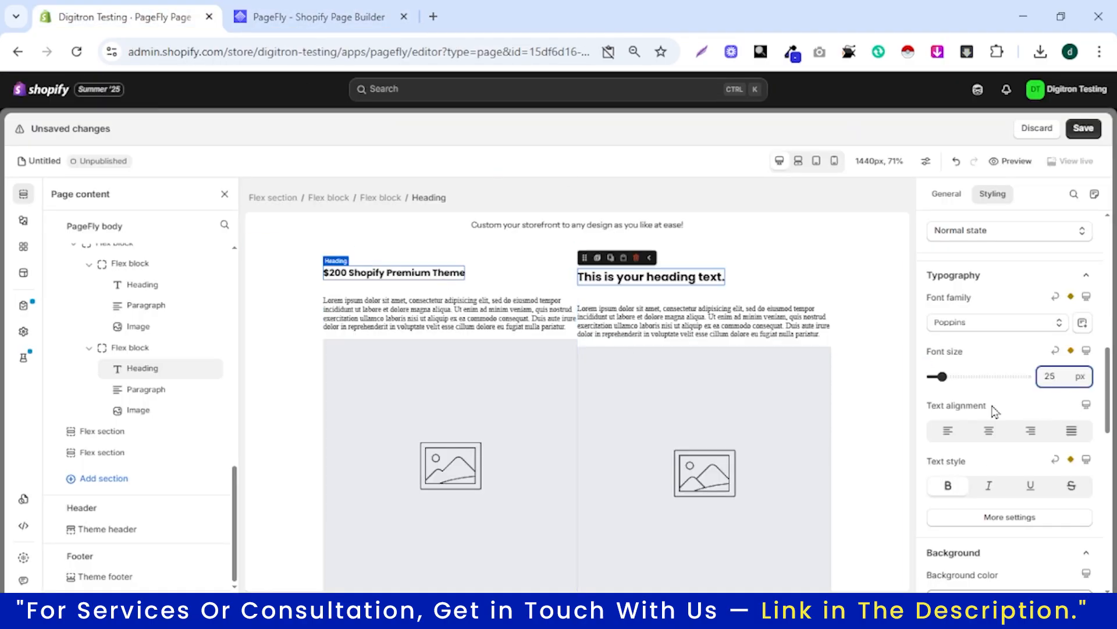
# Set the "$200 Shopify Premium Theme" heading's font size to 25 px.
pyautogui.click(394, 272)
pyautogui.doubleClick(1051, 376)
pyautogui.write('25')
# Copy "The $200 Look for $0 With PageFly" from the reference page and replace the right column's placeholder heading text with it.
pyautogui.click(314, 17)
pyautogui.tripleClick(691, 271)
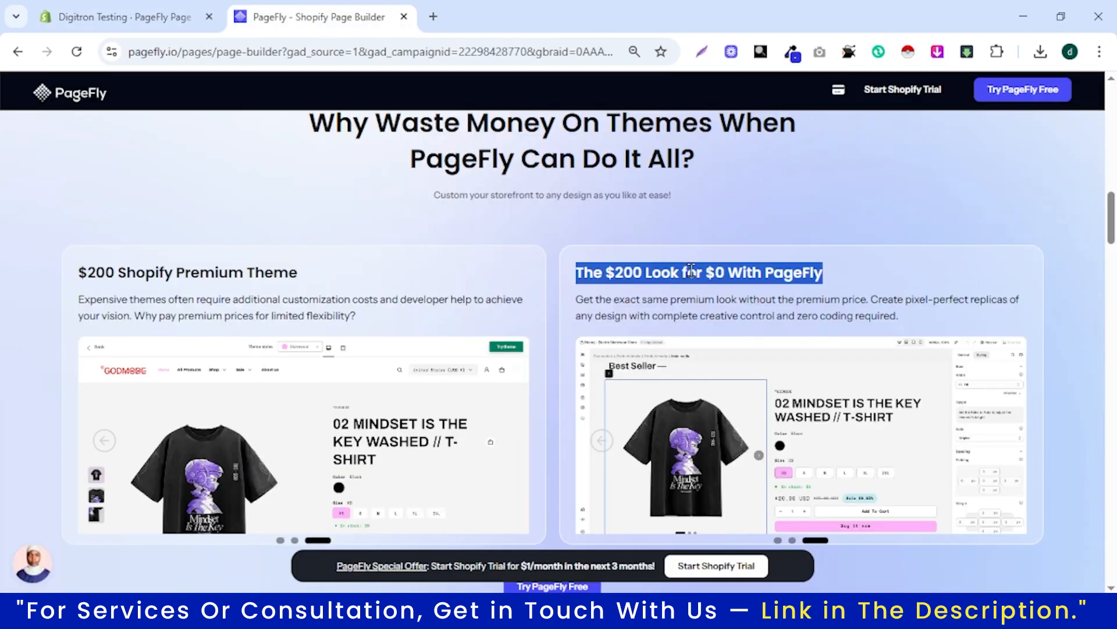
pyautogui.click(134, 17)
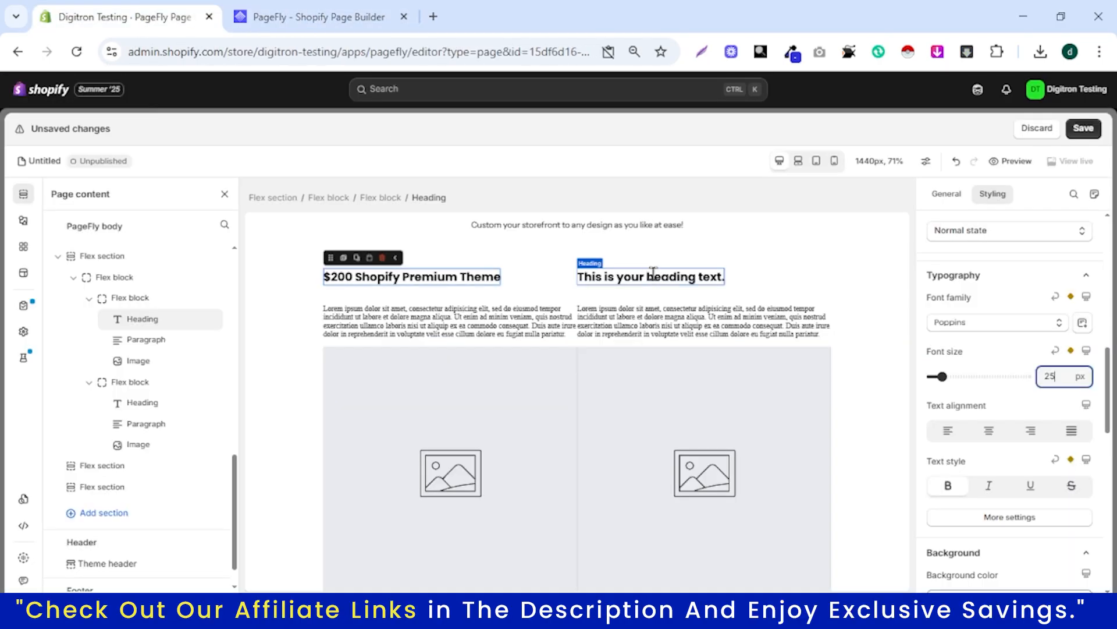
pyautogui.click(653, 272)
pyautogui.hotkey('ctrl', 'a')
pyautogui.write('The $200 Look for $0 With PageFly')
# Replace the left column's placeholder paragraph with the reference page's "Expensive themes often require additional customization costs..." text.
pyautogui.click(287, 17)
pyautogui.tripleClick(309, 296)
pyautogui.hotkey('ctrl', 'c')
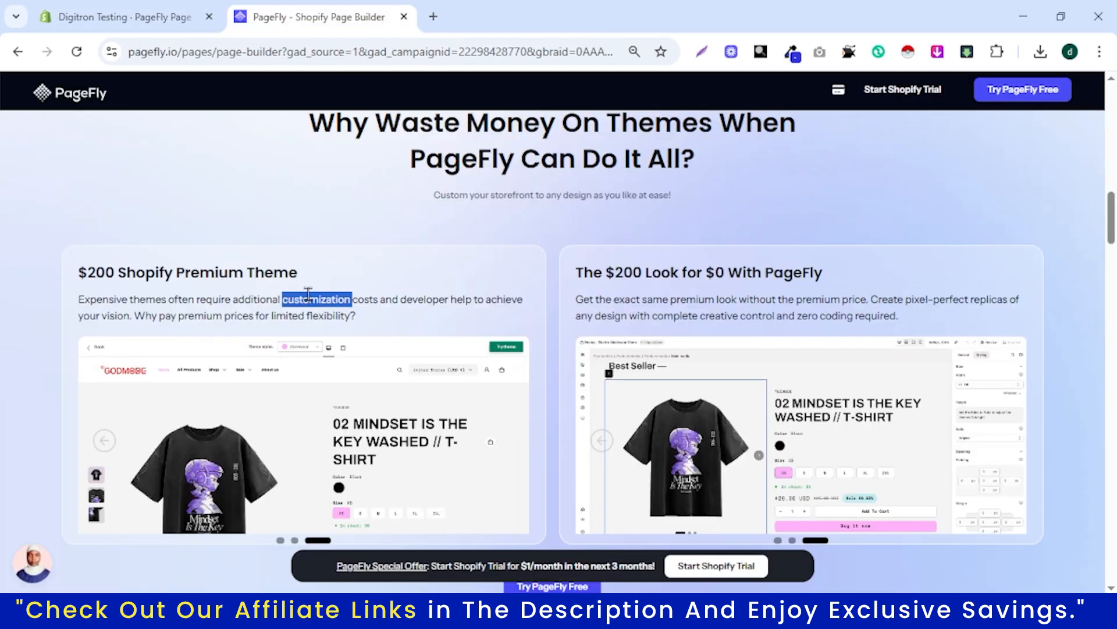
pyautogui.click(114, 24)
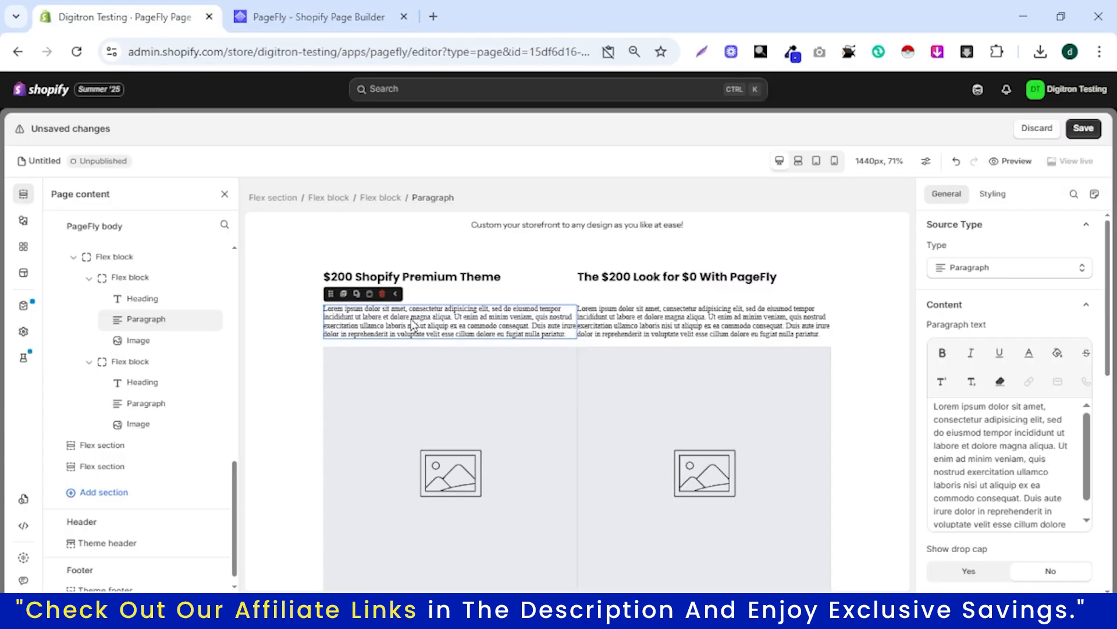
pyautogui.click(1015, 429)
pyautogui.hotkey('ctrl', 'a')
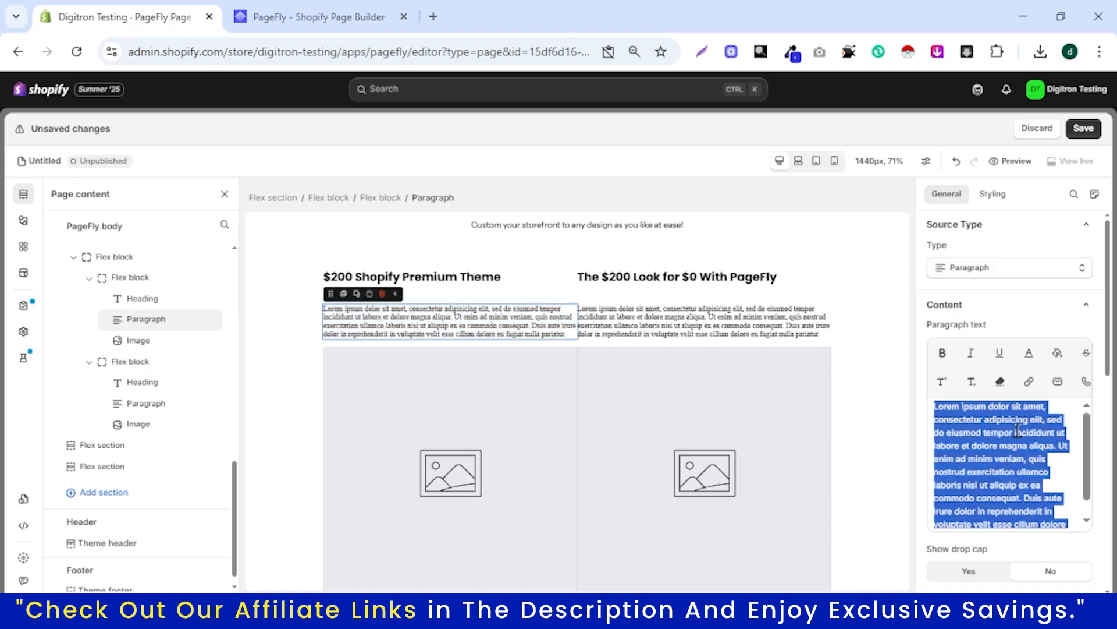
pyautogui.hotkey('ctrl', 'v')
# Replace the right column's placeholder paragraph with the reference page's "Get the exact same premium look without the premium price..." text.
pyautogui.click(335, 29)
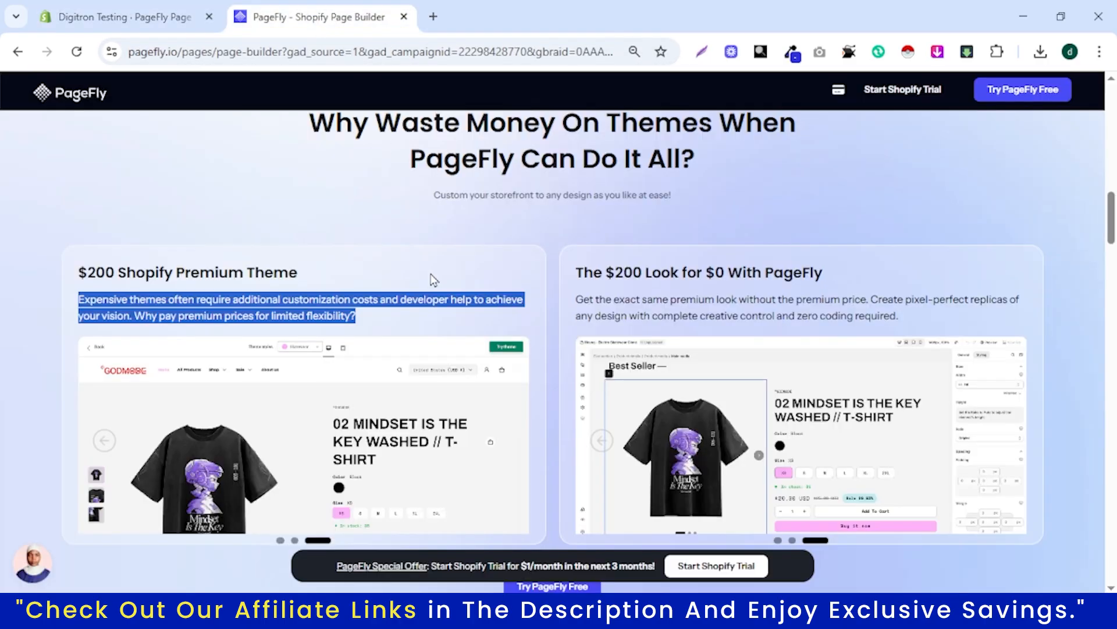
pyautogui.tripleClick(659, 313)
pyautogui.hotkey('ctrl', 'c')
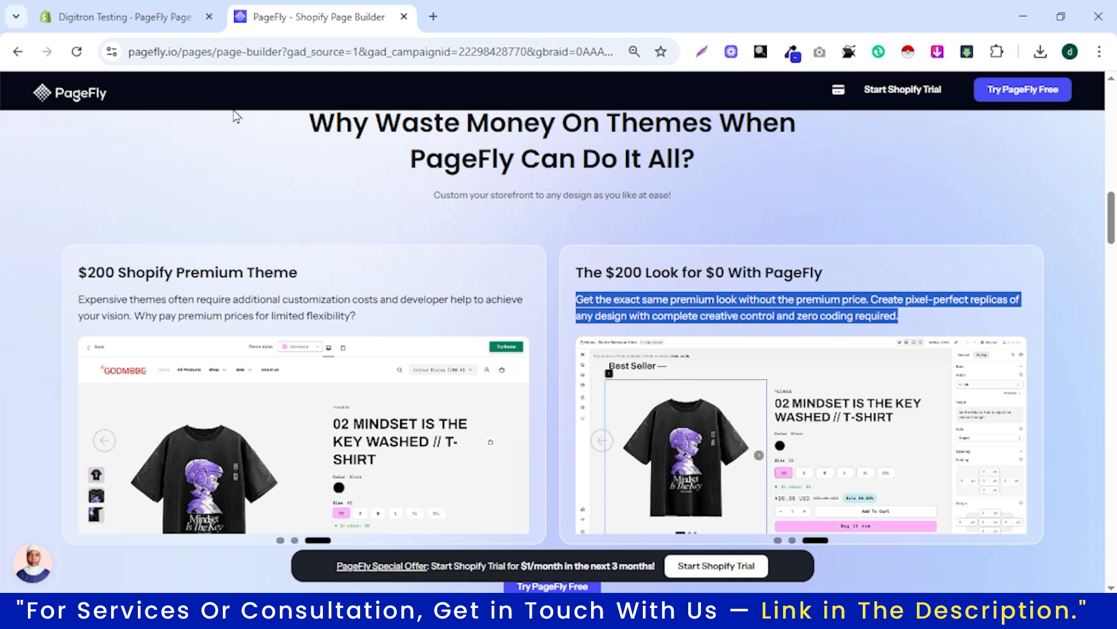
pyautogui.click(131, 15)
pyautogui.click(626, 332)
pyautogui.tripleClick(986, 434)
pyautogui.hotkey('ctrl', 'v')
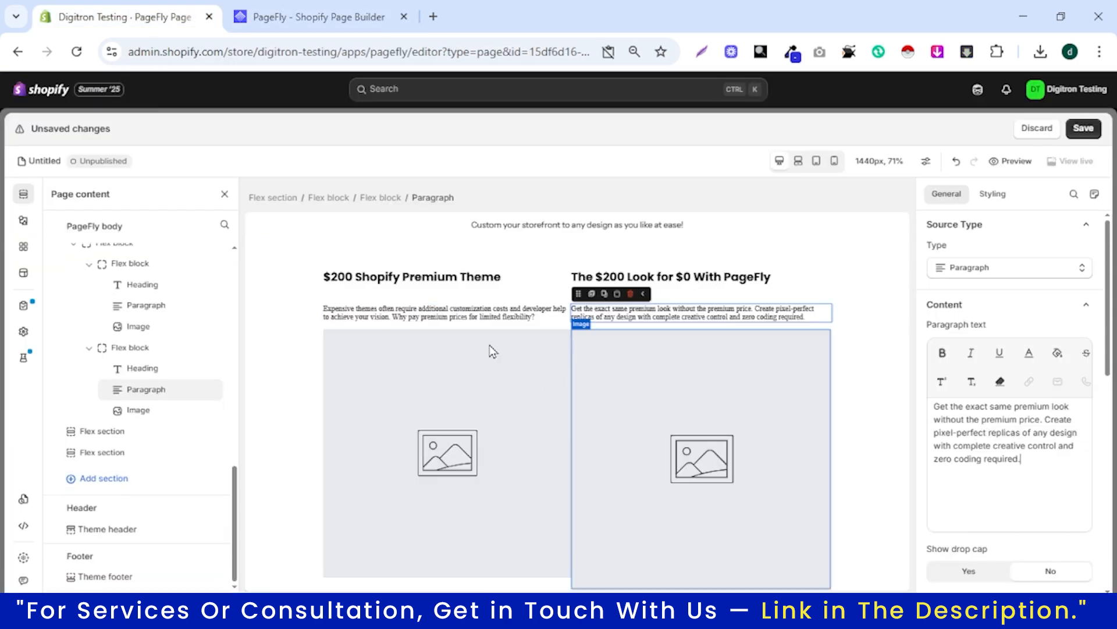
# Save the "$200 Shopify Premium Theme" card's image from the reference page to Downloads as Screenshot_2025-04-17_at_15.06.27 in WEBP format.
pyautogui.click(291, 15)
pyautogui.scroll(-3, 374, 379)
pyautogui.rightClick(327, 268)
pyautogui.click(381, 312)
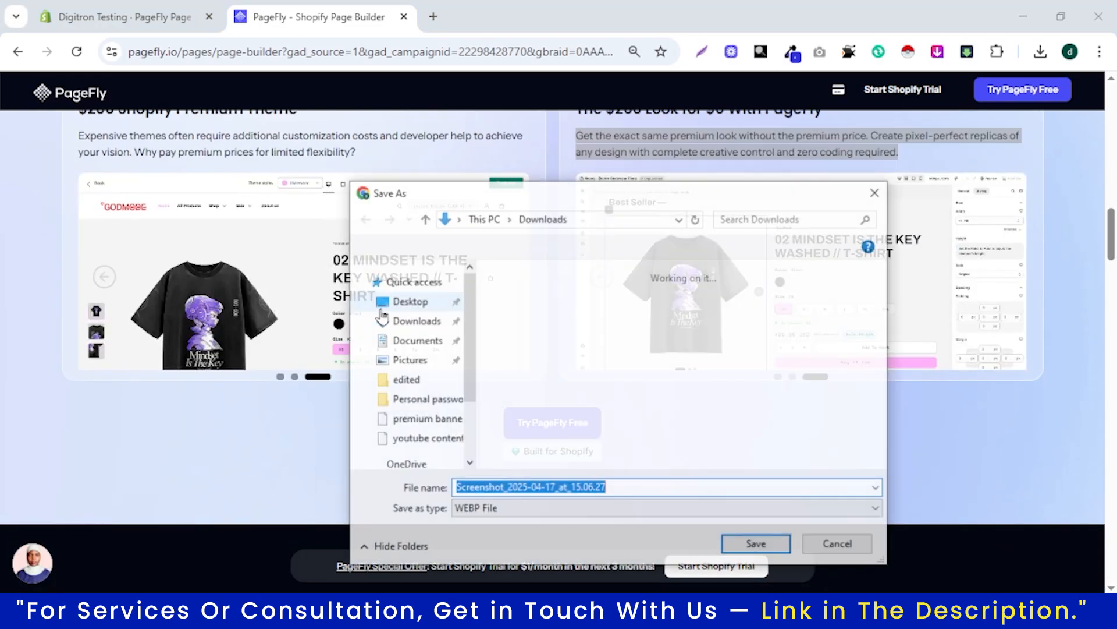
pyautogui.click(753, 543)
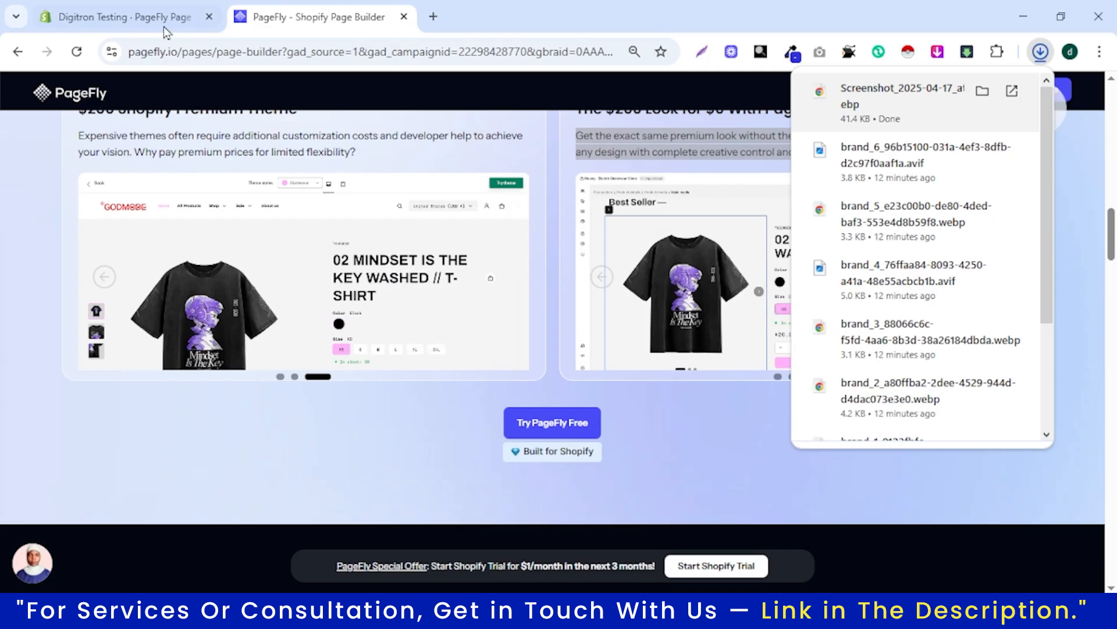
# Upload the saved WEBP screenshot and insert it into the image placeholder under "$200 Shopify Premium Theme".
pyautogui.click(158, 17)
pyautogui.click(495, 386)
pyautogui.click(1011, 375)
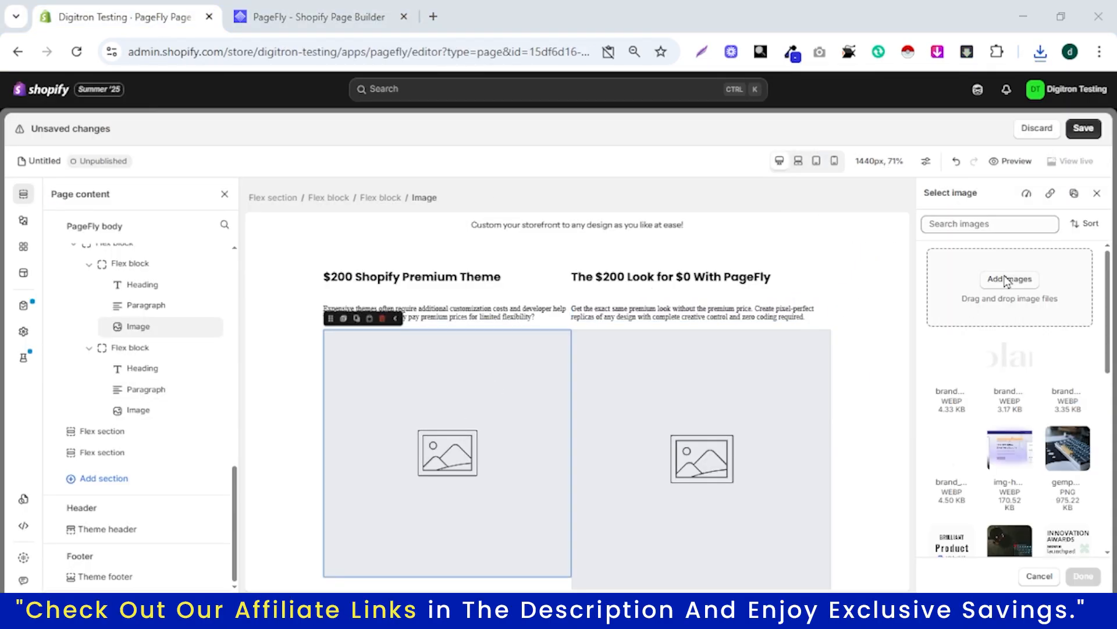
pyautogui.click(1010, 279)
pyautogui.click(628, 349)
pyautogui.click(756, 545)
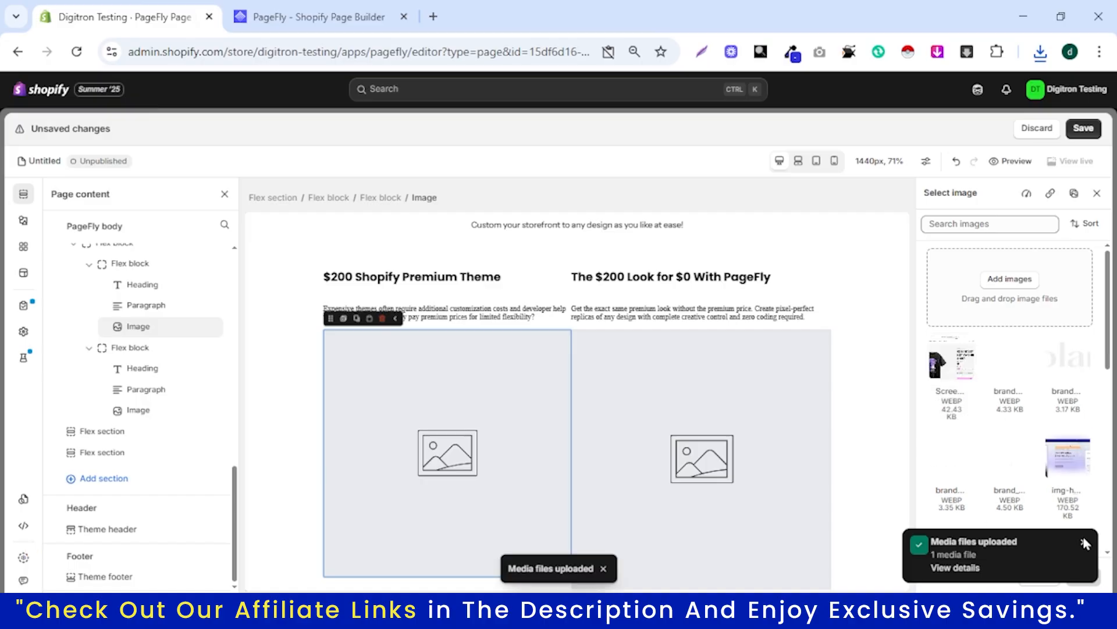
pyautogui.click(1087, 543)
pyautogui.click(945, 381)
pyautogui.click(1085, 576)
# Set the object fit of the image under "$200 Shopify Premium Theme" to Contain.
pyautogui.click(704, 447)
pyautogui.click(491, 423)
pyautogui.scroll(-7, 1010, 378)
pyautogui.scroll(7, 1010, 291)
pyautogui.click(993, 196)
pyautogui.scroll(-3, 997, 291)
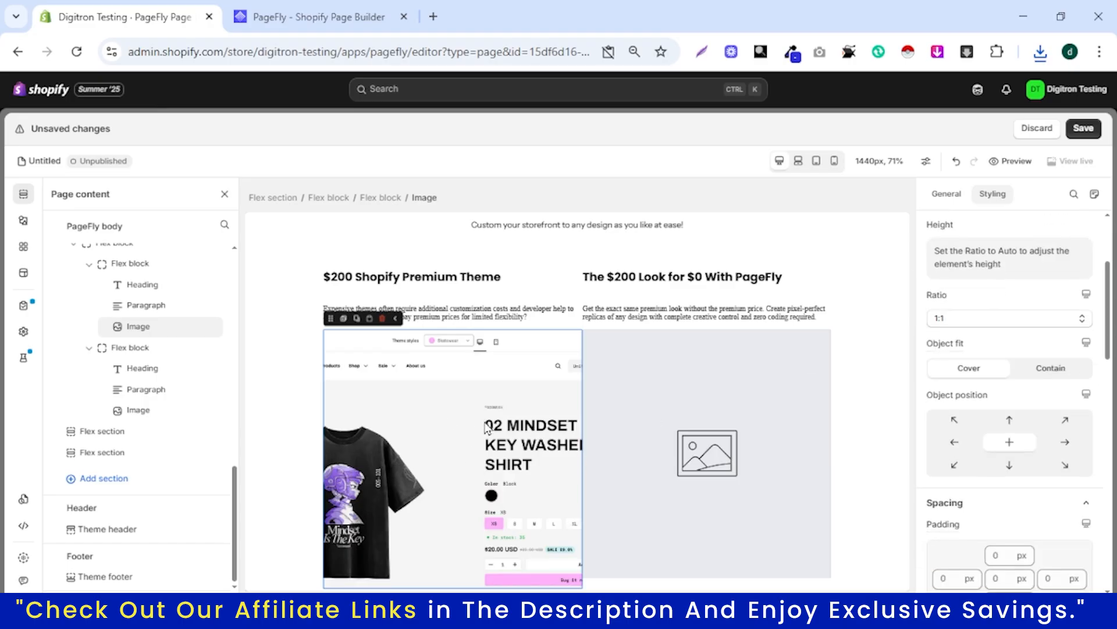
pyautogui.scroll(-2, 472, 424)
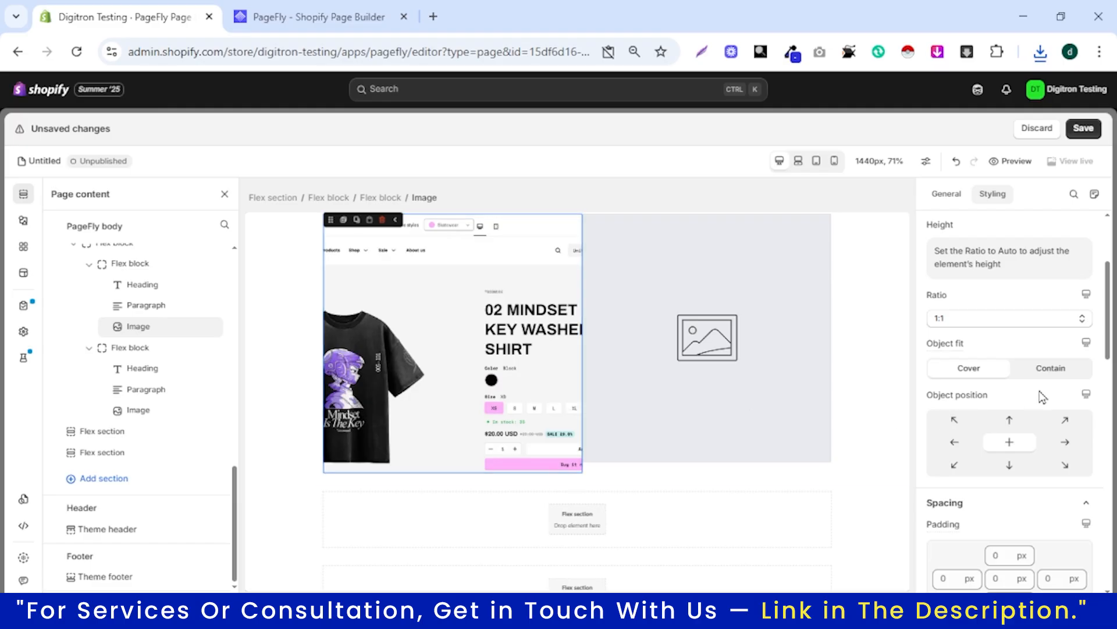
pyautogui.click(1055, 370)
pyautogui.scroll(2, 434, 358)
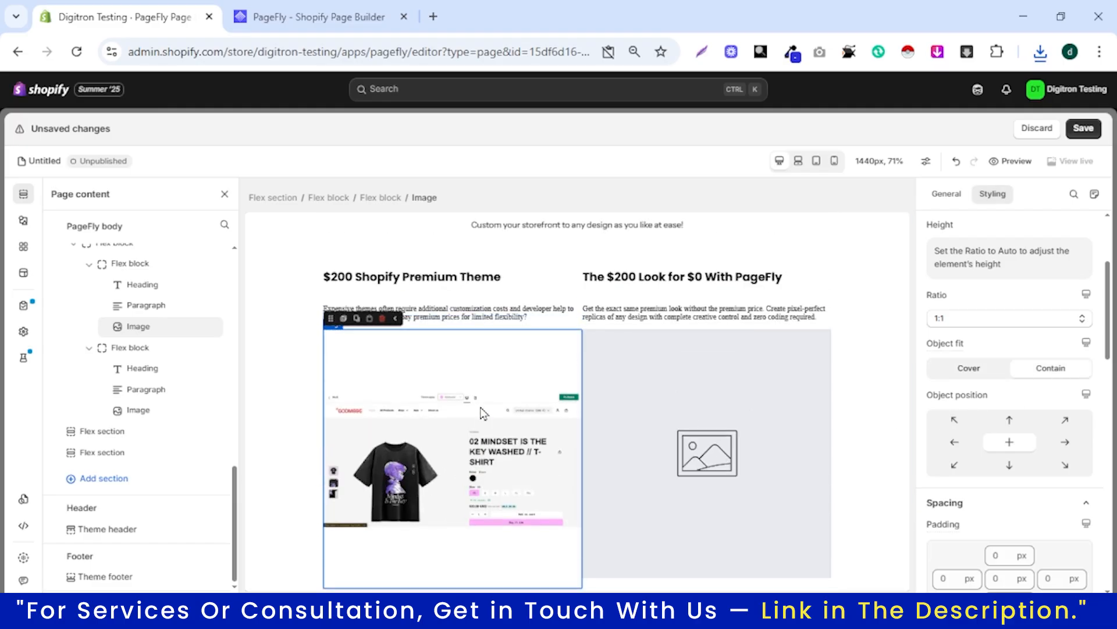
# Open the image selection for the placeholder under "The $200 Look for $0 With PageFly".
pyautogui.click(787, 434)
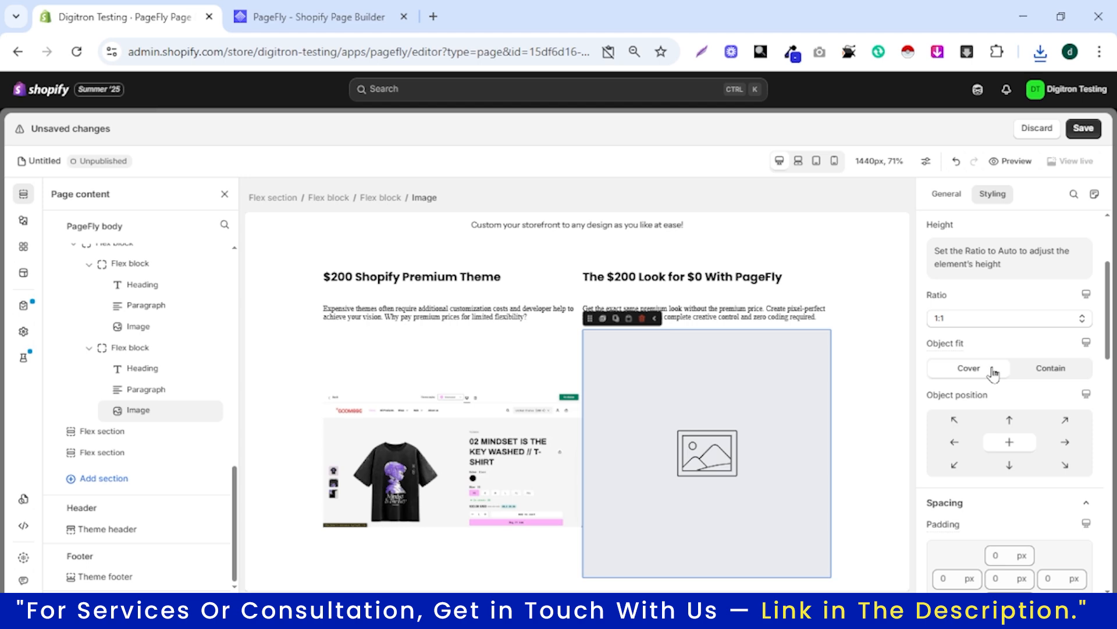
pyautogui.scroll(3, 993, 374)
pyautogui.click(955, 197)
pyautogui.click(999, 369)
# Upload a PNG image from the Downloads folder to the image library.
pyautogui.click(994, 285)
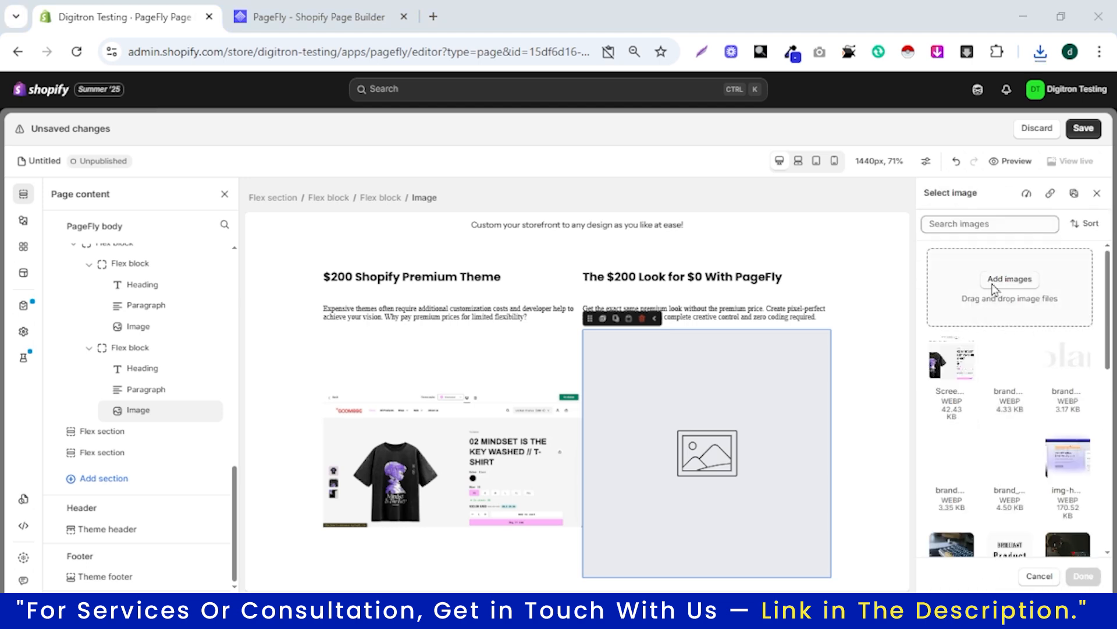
pyautogui.scroll(-5, 541, 350)
pyautogui.click(541, 350)
pyautogui.scroll(10, 542, 350)
pyautogui.click(757, 545)
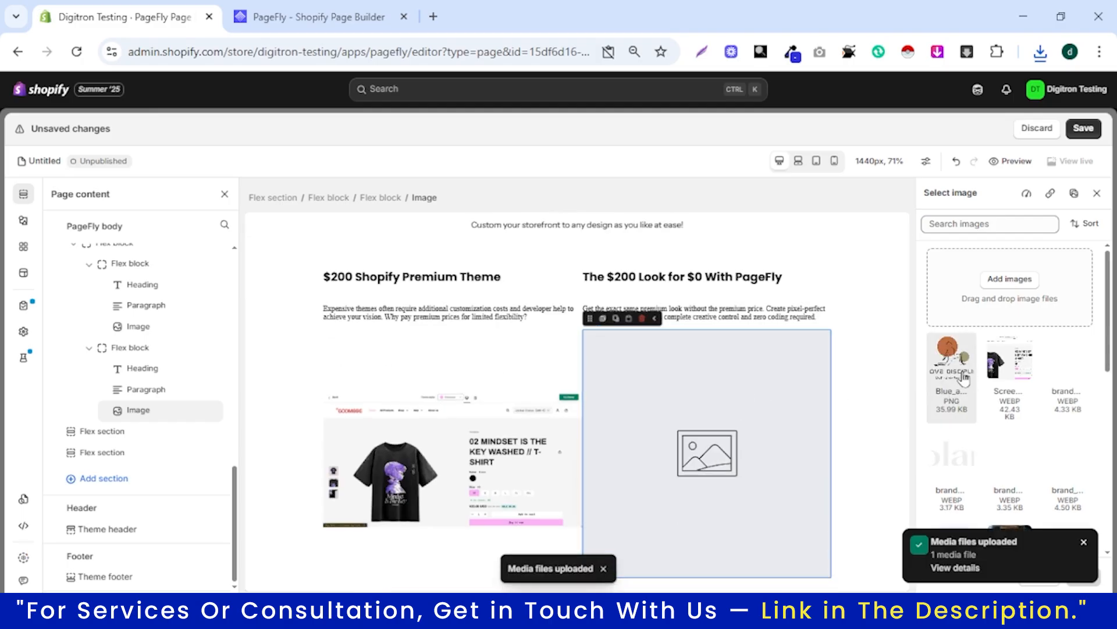
pyautogui.click(1086, 544)
# Upload the PageFly editor T-shirt screenshot in WEBP format from Downloads and insert it into the right column's image placeholder.
pyautogui.click(1001, 285)
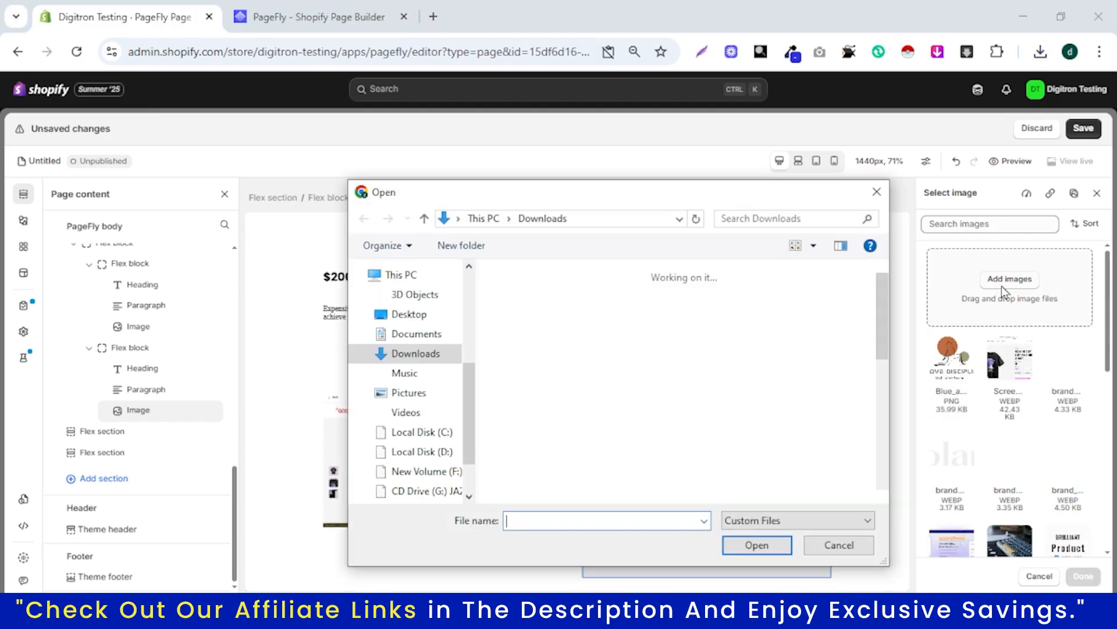
pyautogui.click(533, 349)
pyautogui.click(756, 545)
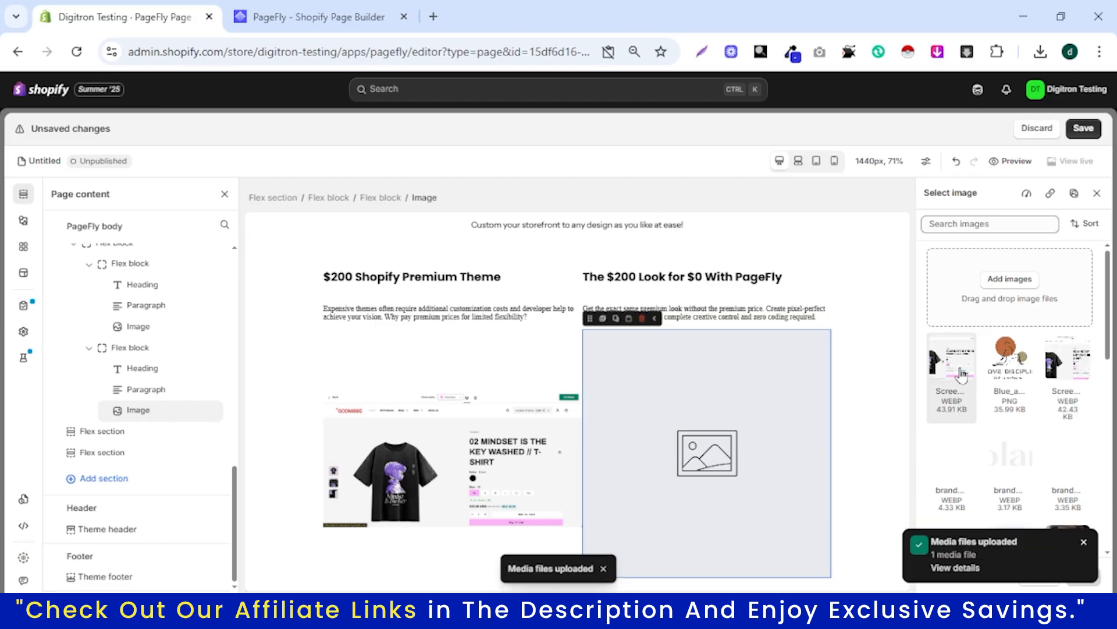
pyautogui.click(1084, 575)
# Set the object fit of the right column's image to Contain.
pyautogui.click(992, 193)
pyautogui.scroll(-1, 1009, 349)
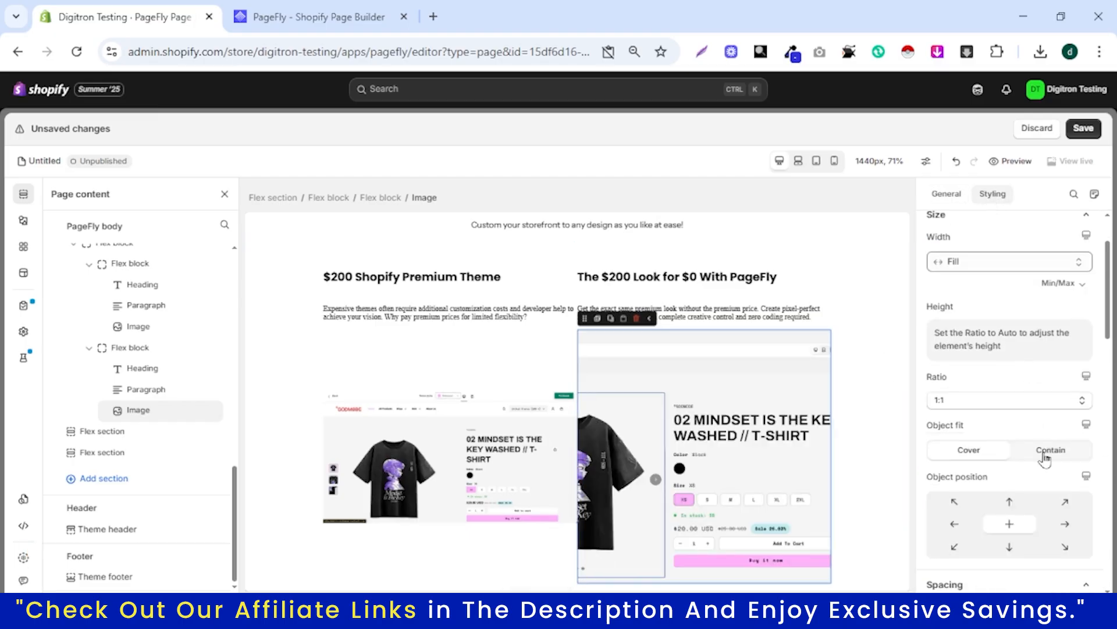
pyautogui.click(1051, 449)
pyautogui.scroll(2, 597, 389)
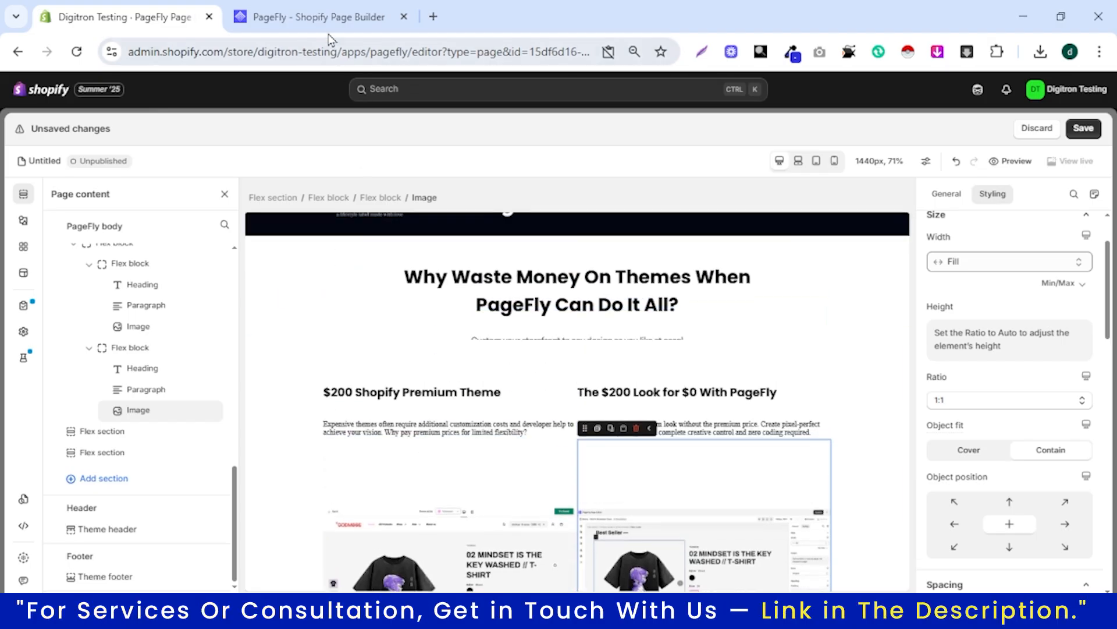
# Compare the layout of the two comparison cards with the reference page.
pyautogui.click(308, 16)
pyautogui.scroll(4, 582, 349)
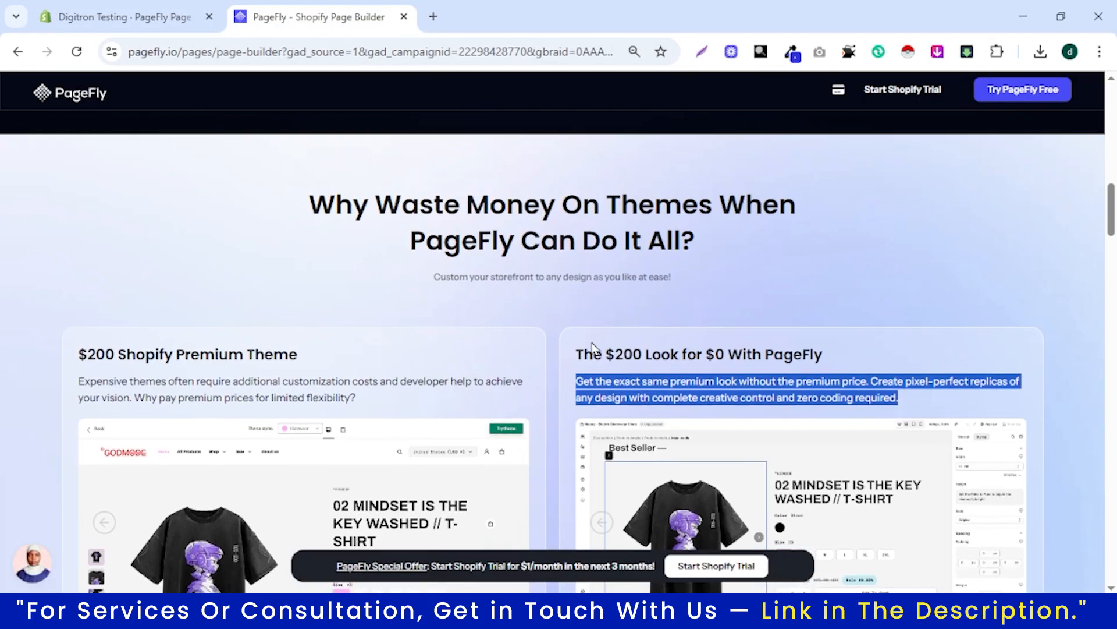
pyautogui.scroll(-3, 592, 347)
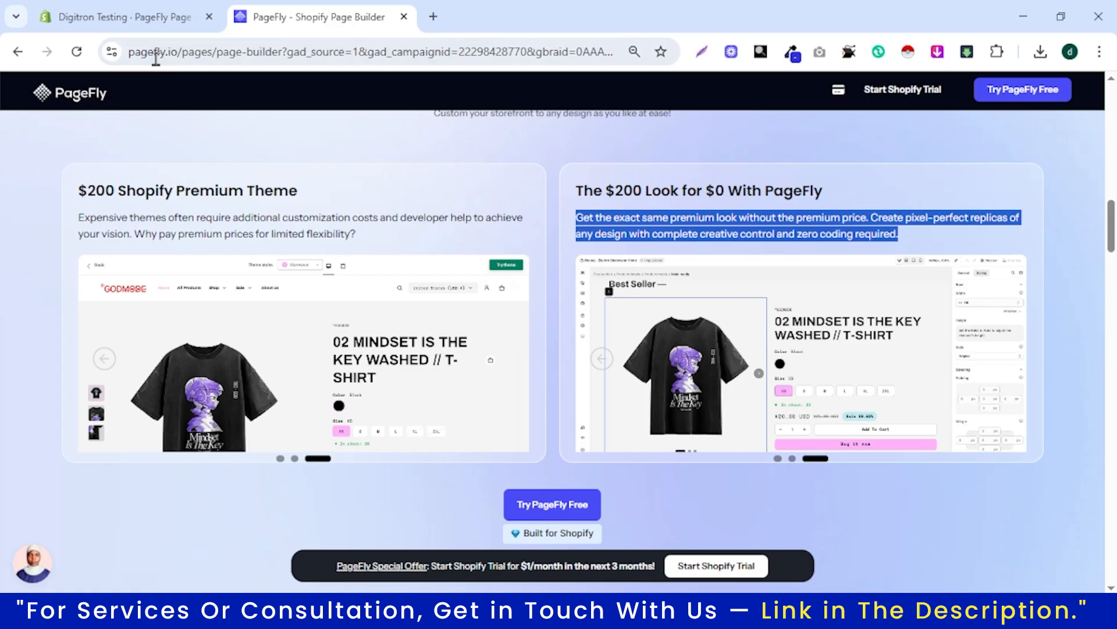
pyautogui.click(149, 19)
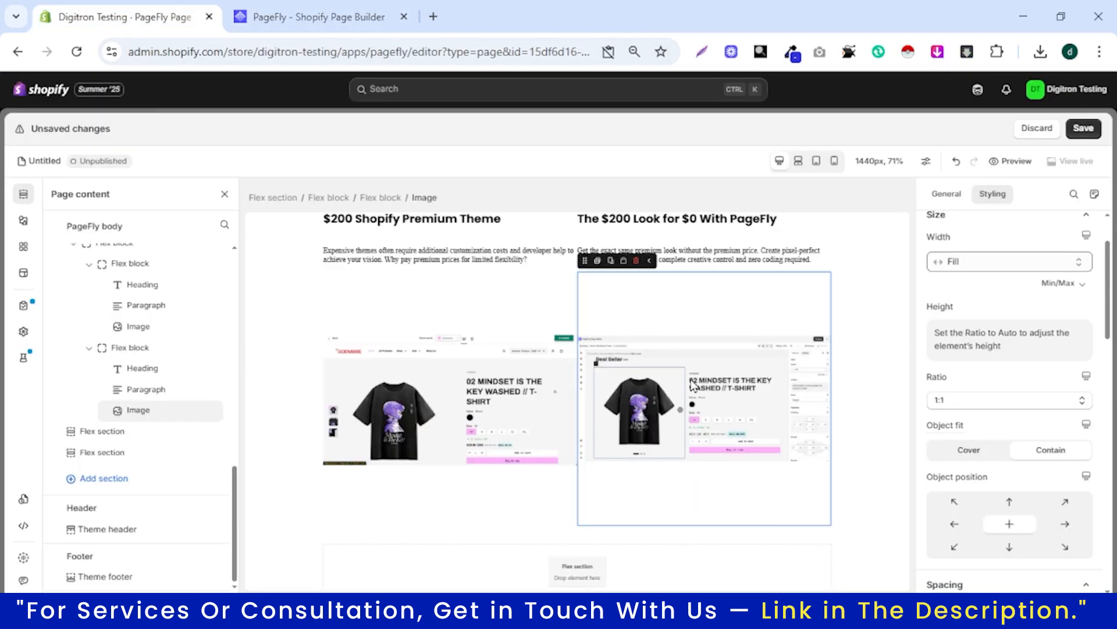
pyautogui.scroll(2, 693, 386)
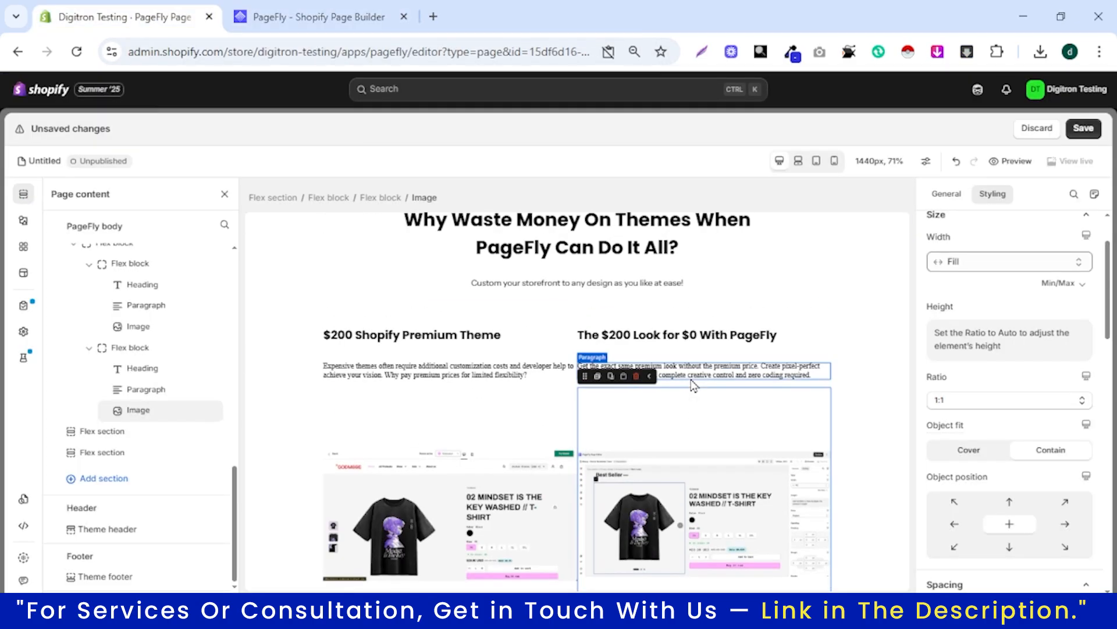